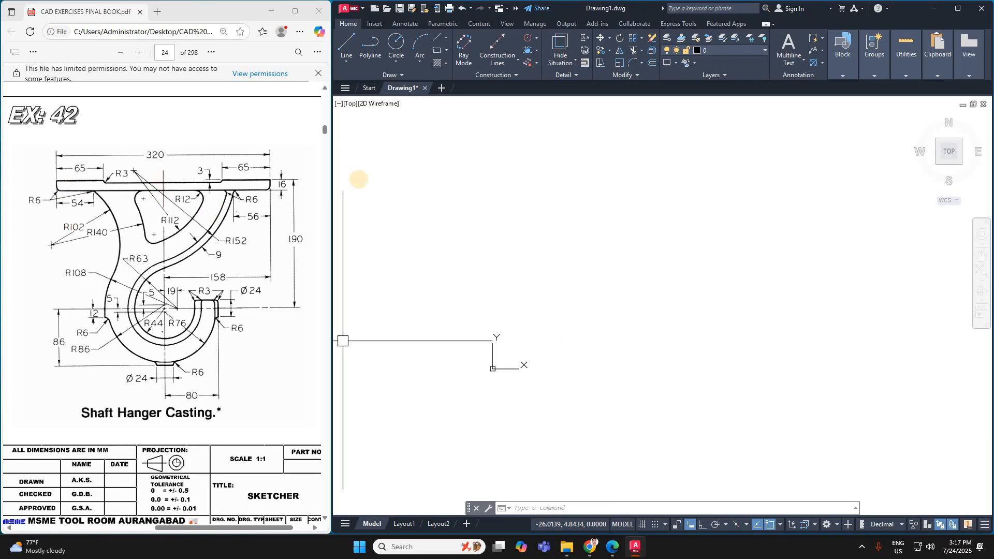
Draw a vertical line 16 mm long straight down from the origin 0,0 with Ortho turned on
type("L")
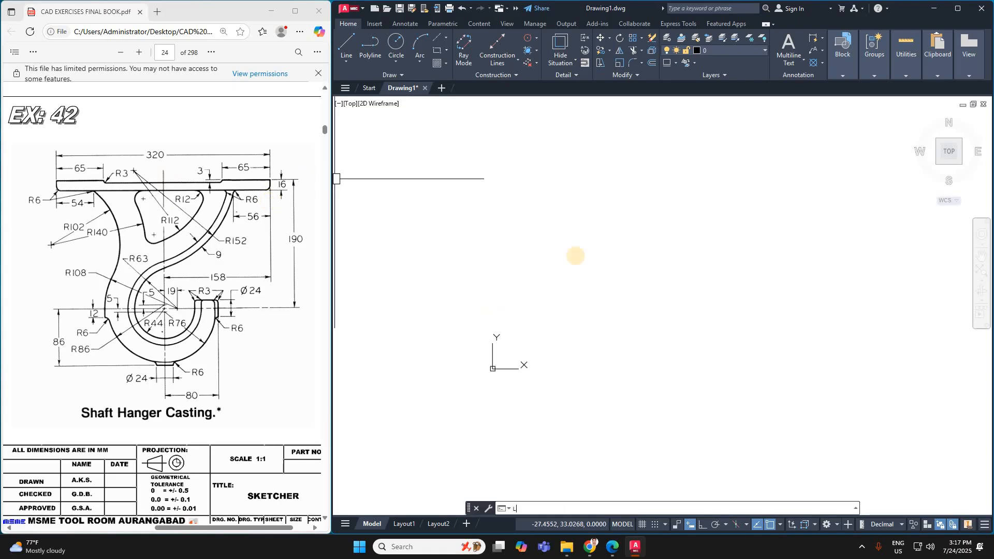
key("Return")
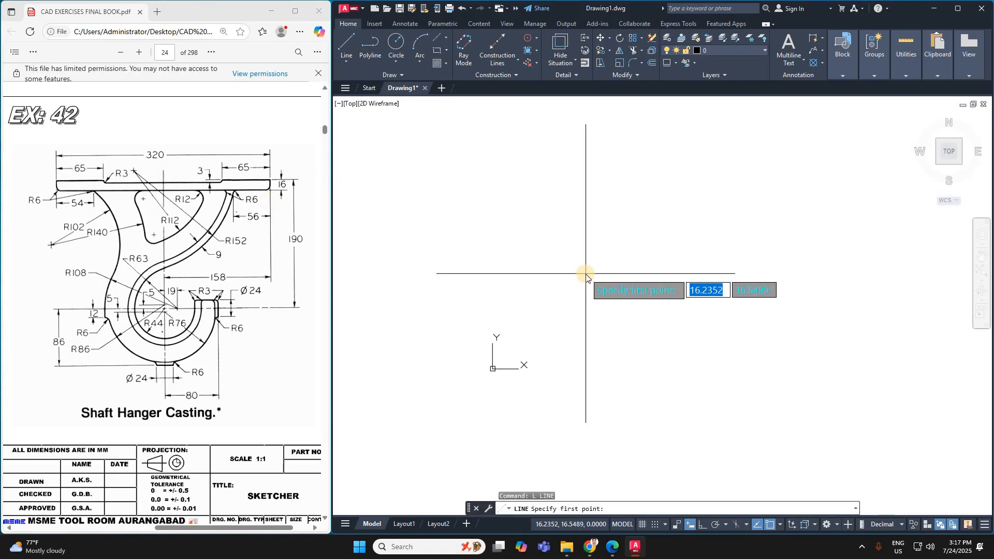
type("0,0")
key("Return")
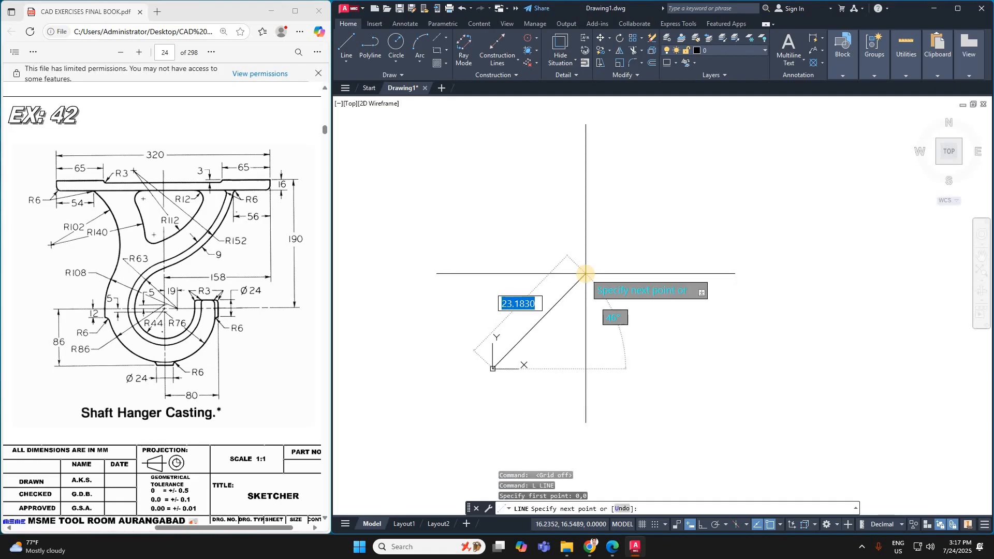
key("F8")
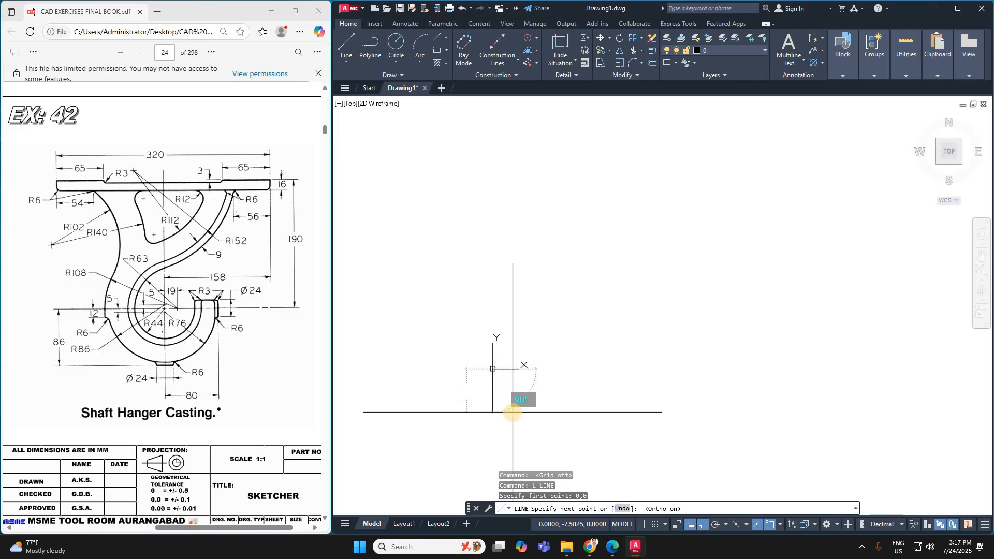
key("Return")
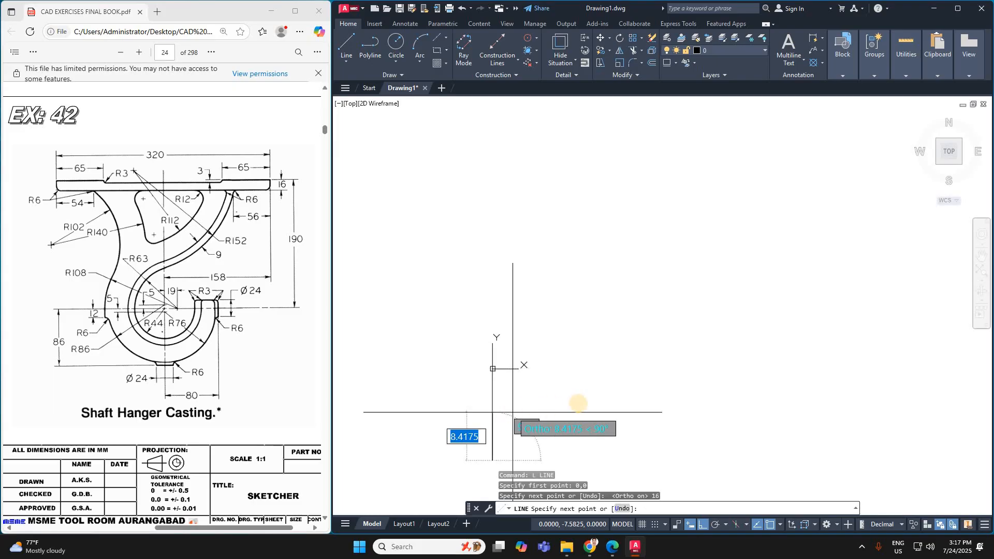
key("Escape")
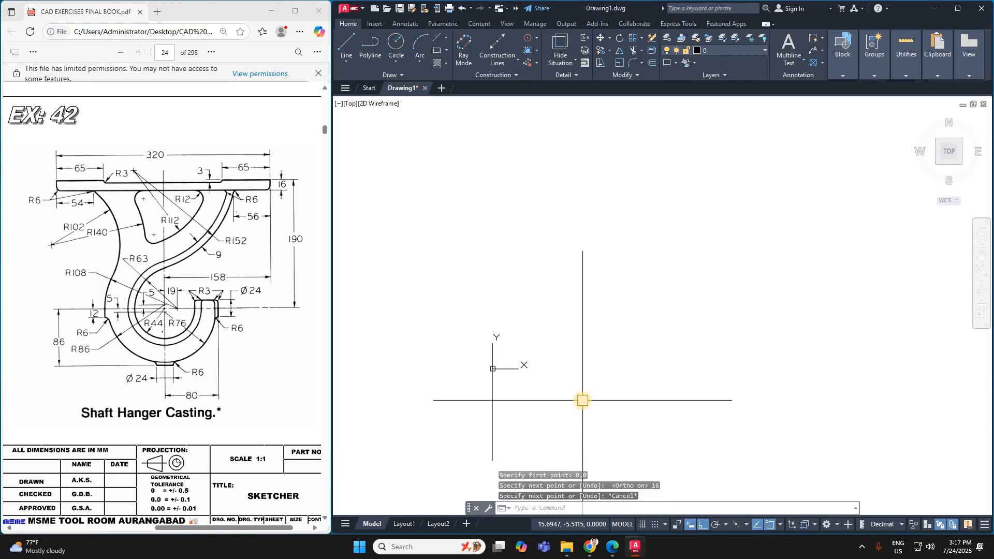
Offset the vertical line at the origin 158 mm to the right for the flange's right edge
type("o")
key("Return")
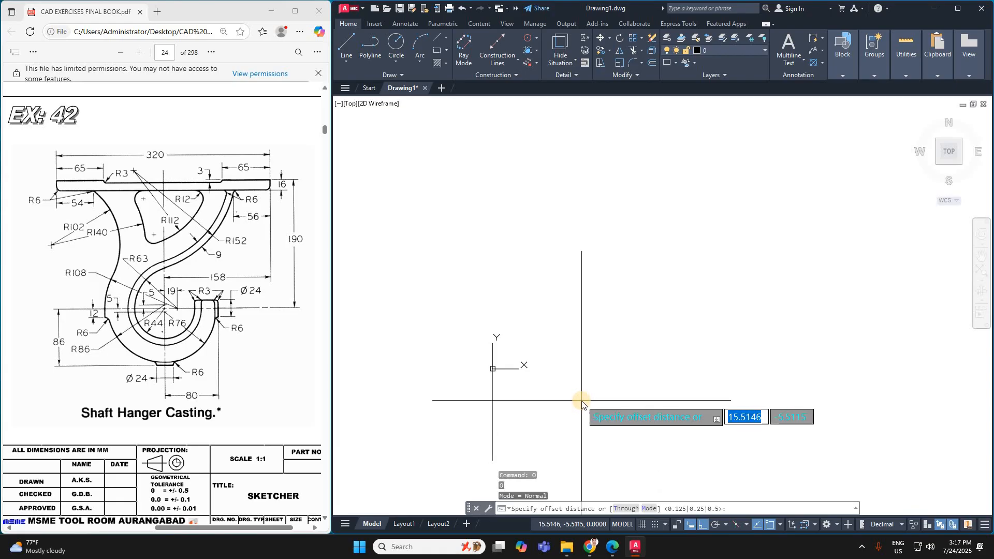
type("1")
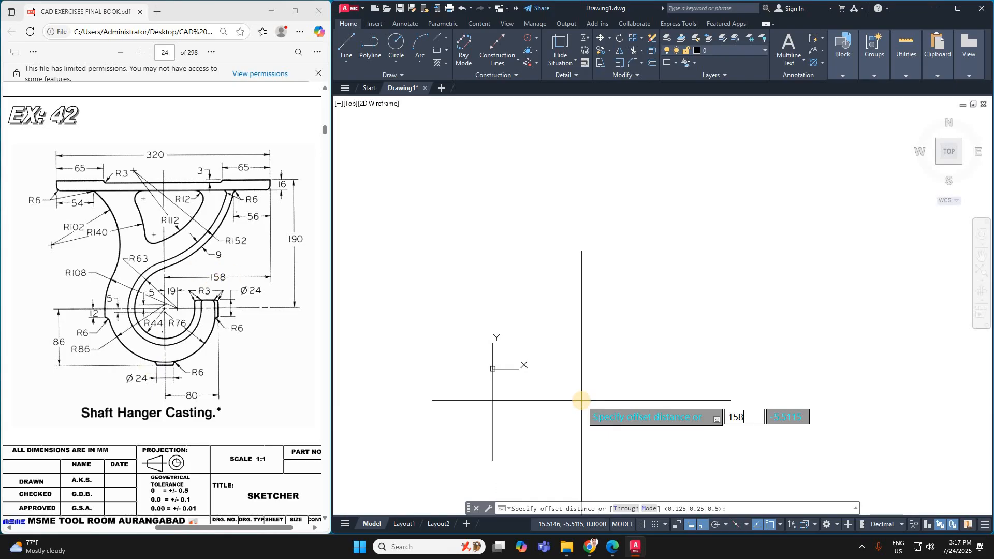
type("58")
key("Return")
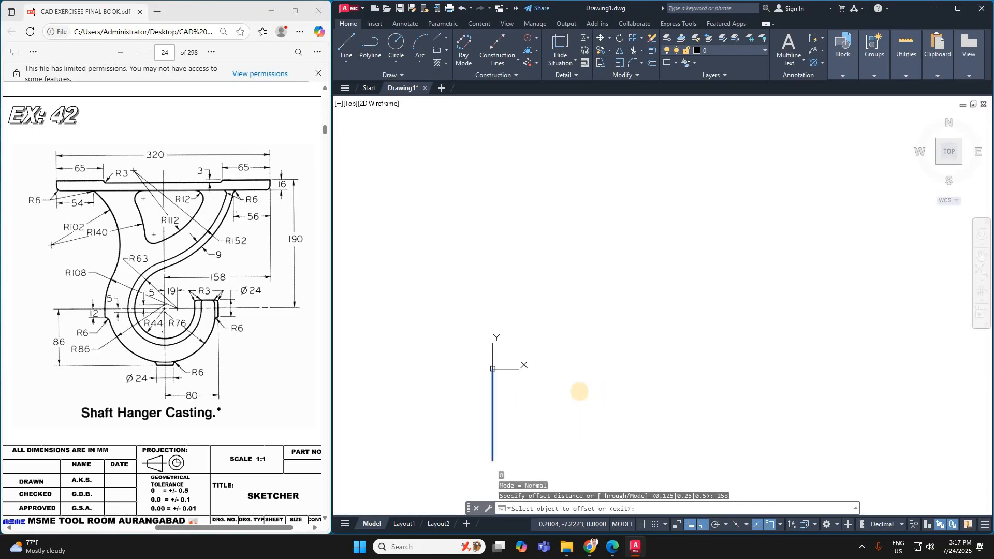
left_click(576, 393)
scroll(574, 393, "down", 6)
key("Escape")
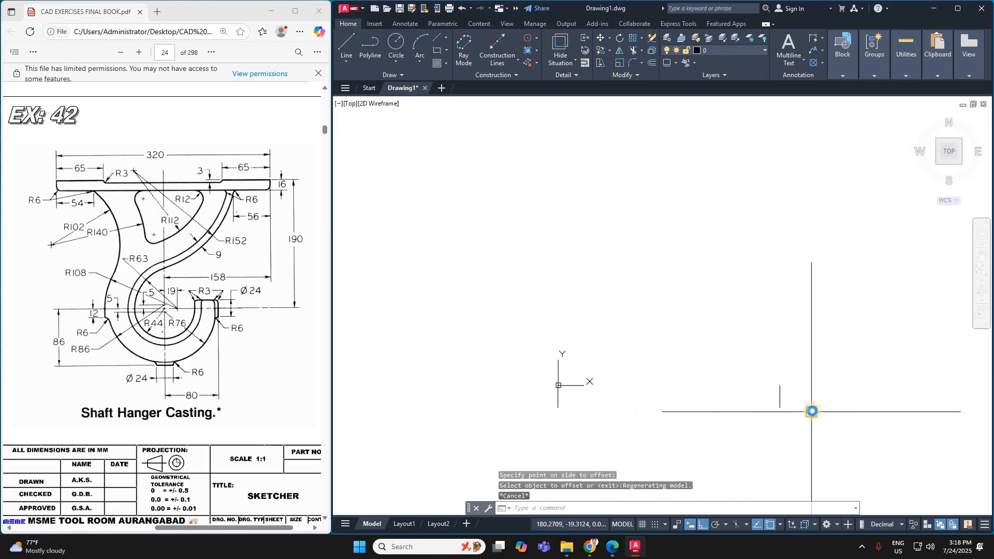
Offset the flange's right edge line 320 mm to the left to create the left edge
type("o")
key("Return")
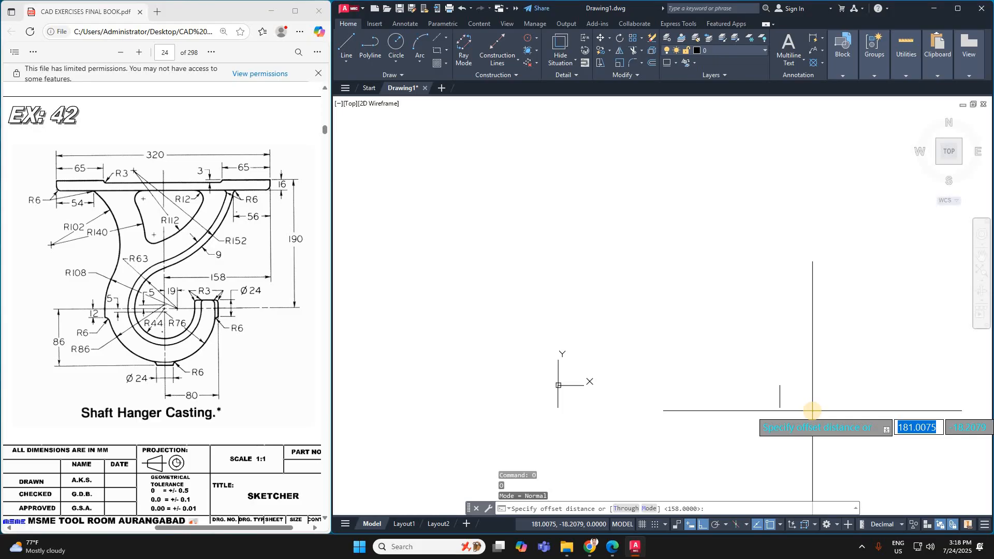
key("Return")
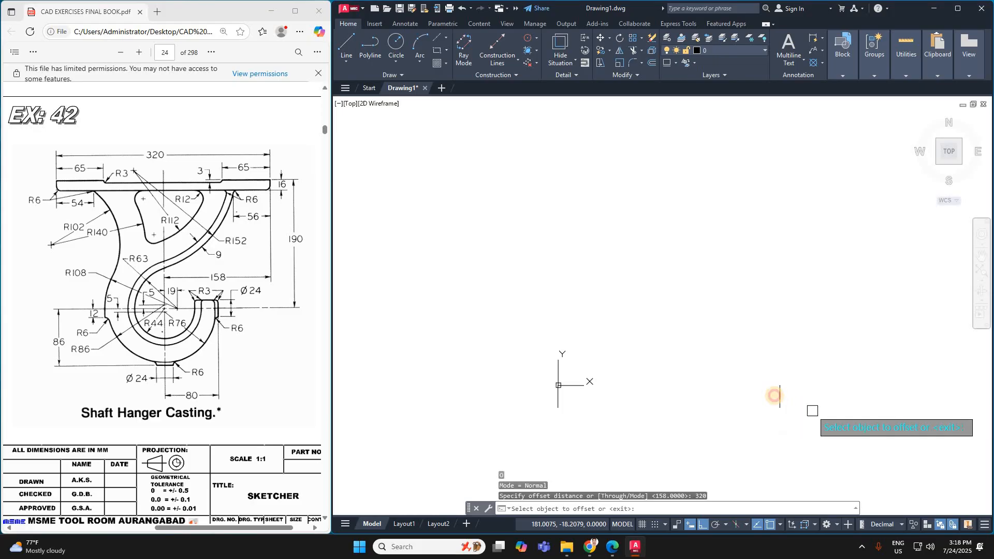
left_click(774, 396)
left_click(779, 395)
left_click(635, 392)
scroll(640, 387, "down", 4)
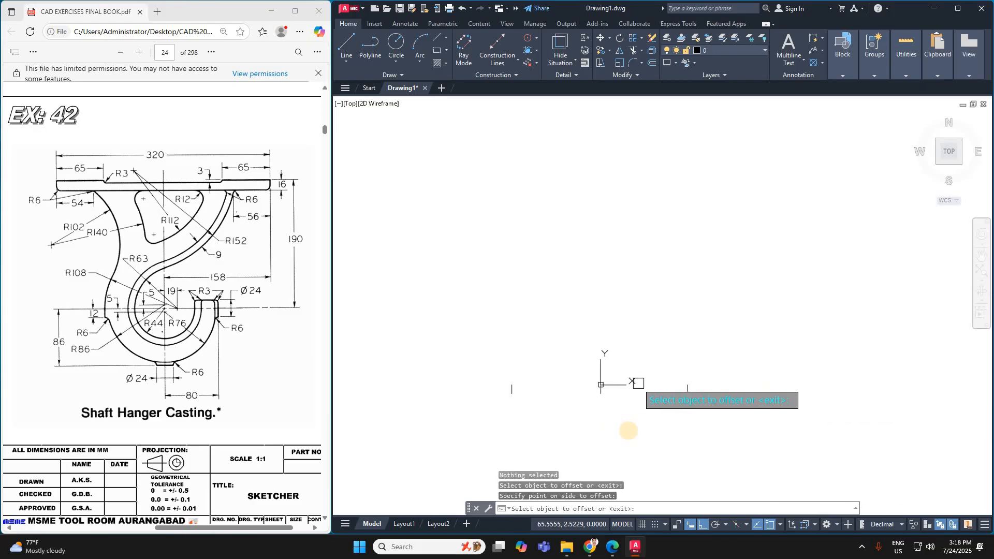
key("Escape")
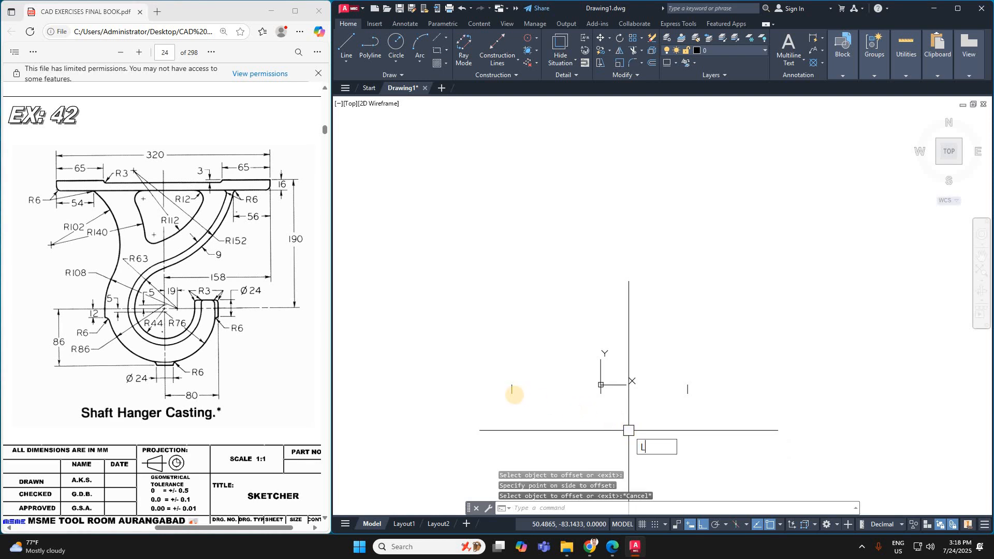
Draw the flange's bottom line between the lower ends of the left and right edges
type("L")
key("Return")
left_click(511, 393)
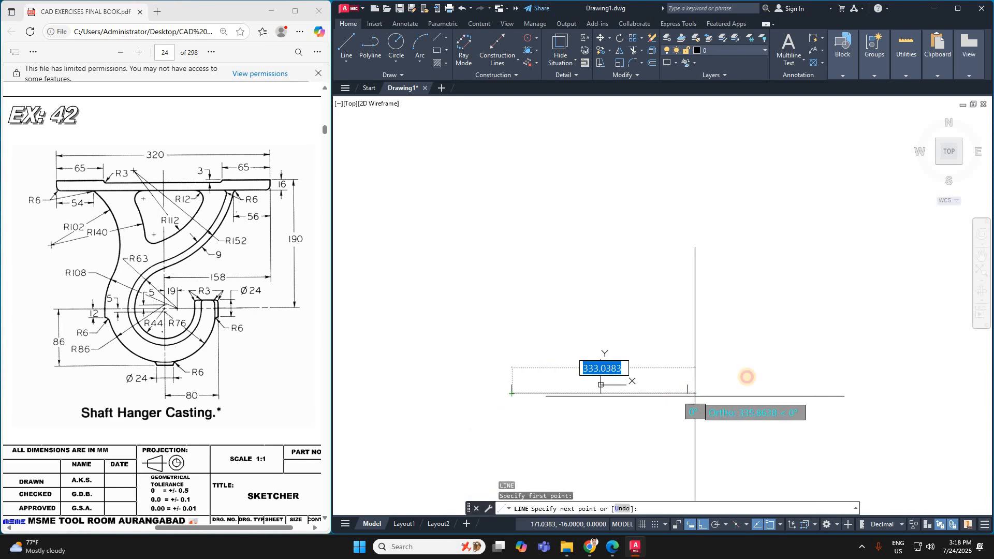
left_click(688, 394)
key("Escape")
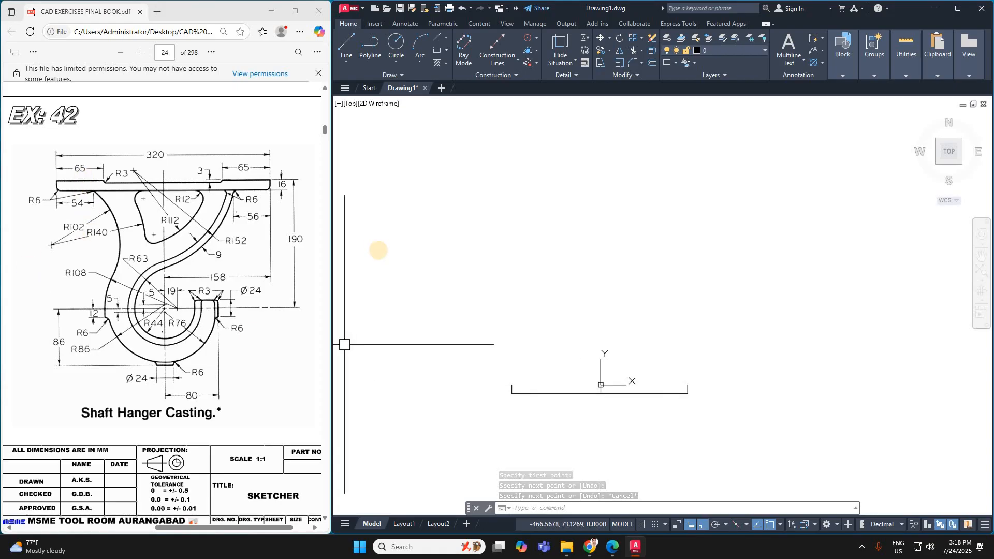
Offset the flange's left edge 65 mm inward
type("O")
key("Return")
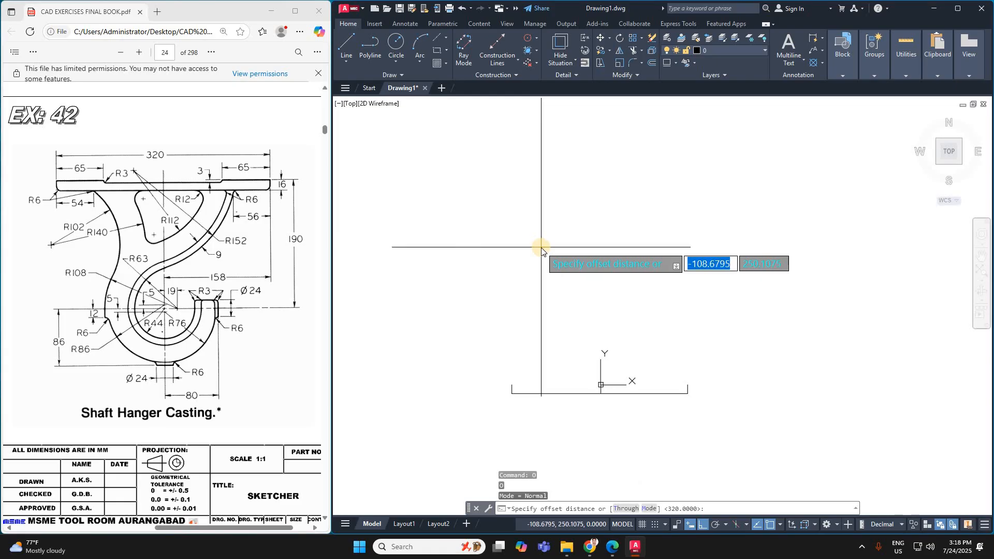
type("65")
key("Return")
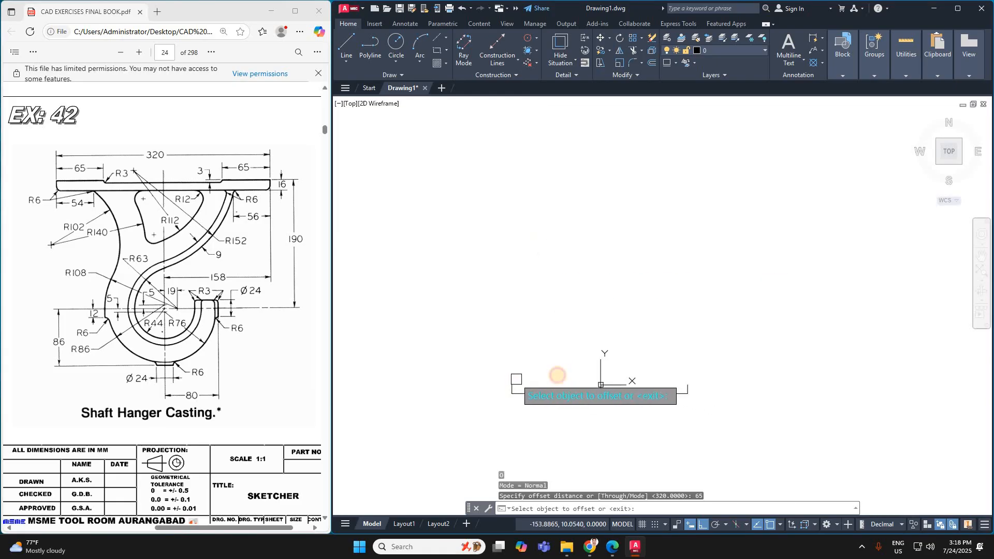
left_click(512, 388)
left_click(573, 366)
key("Escape")
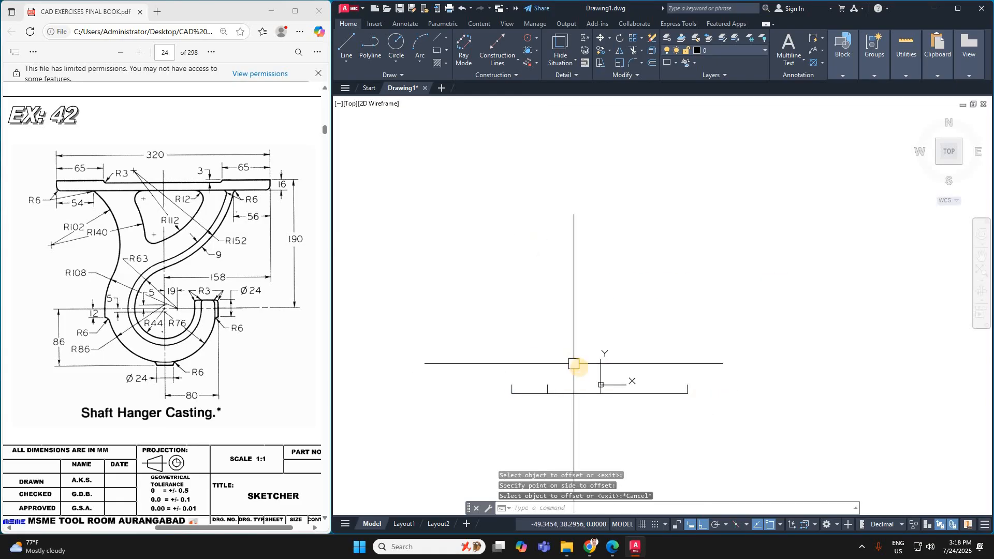
Offset the flange's right edge 65 mm inward
type("O")
key("Return")
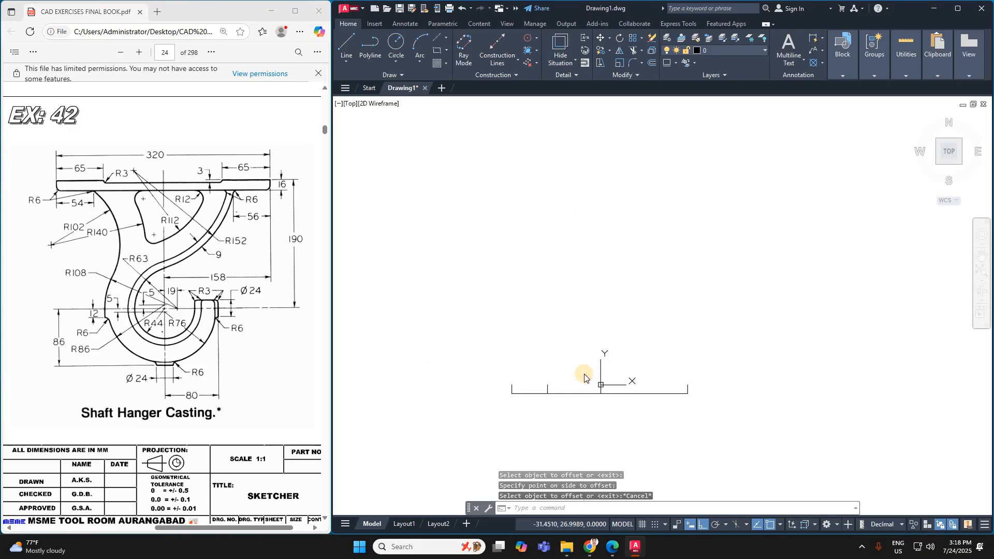
type("65")
key("Return")
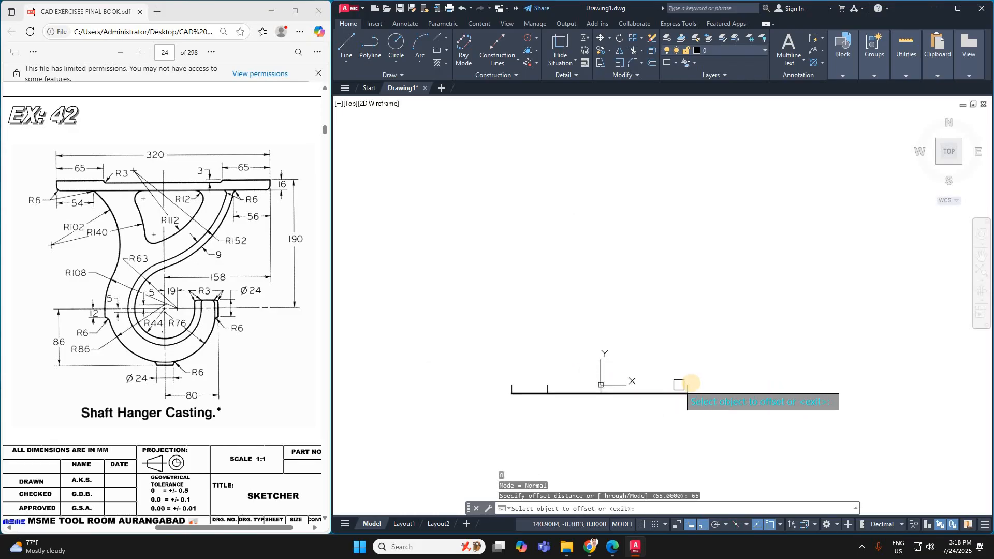
left_click(689, 385)
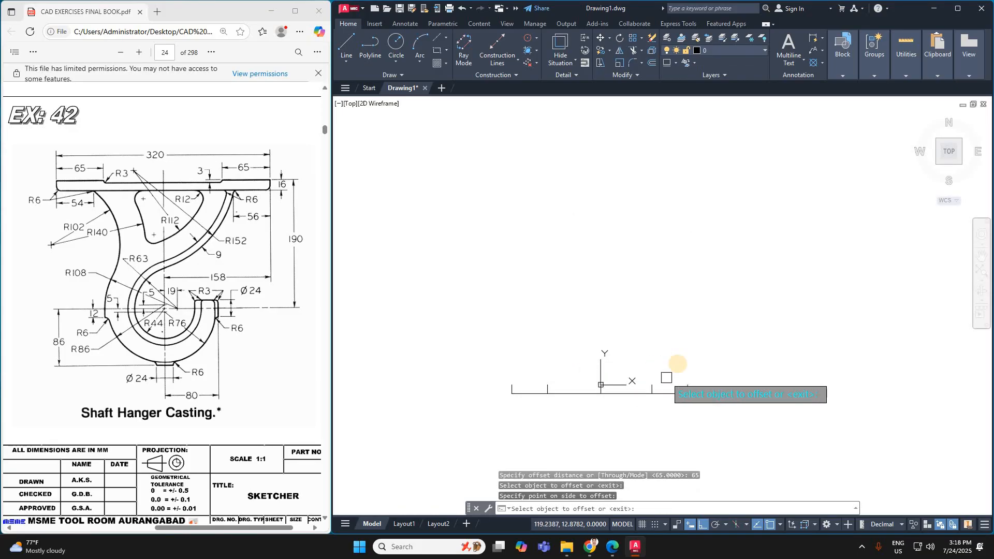
left_click(642, 404)
key("Escape")
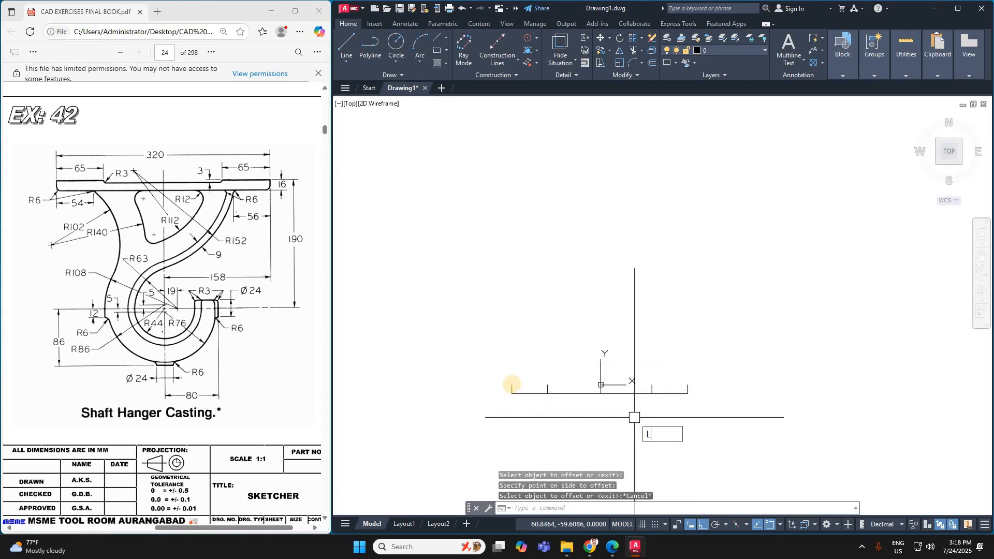
Draw horizontal top lines closing the two 65 mm wide pads at the flange's left and right ends
type("L")
key("Return")
left_click(511, 384)
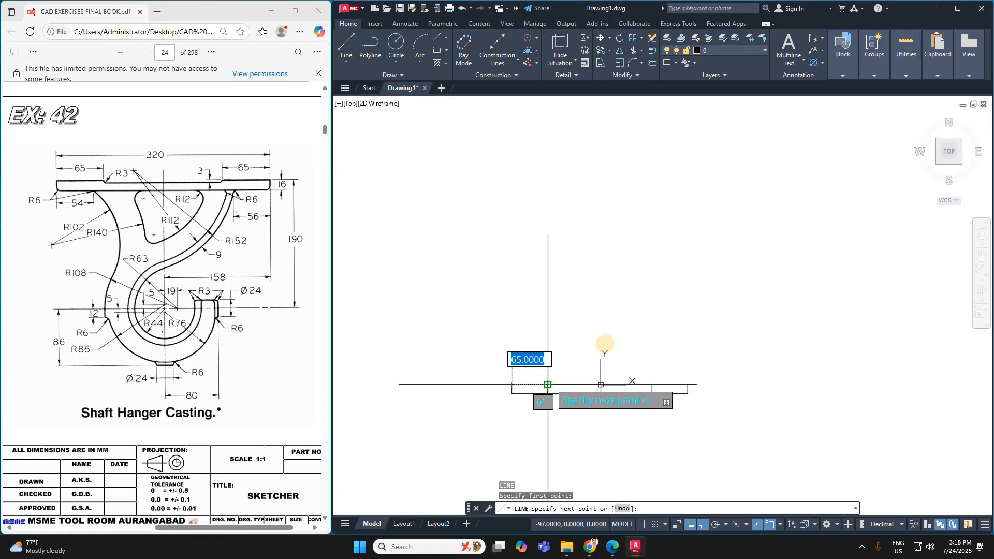
left_click(548, 385)
key("Return")
key("Return")
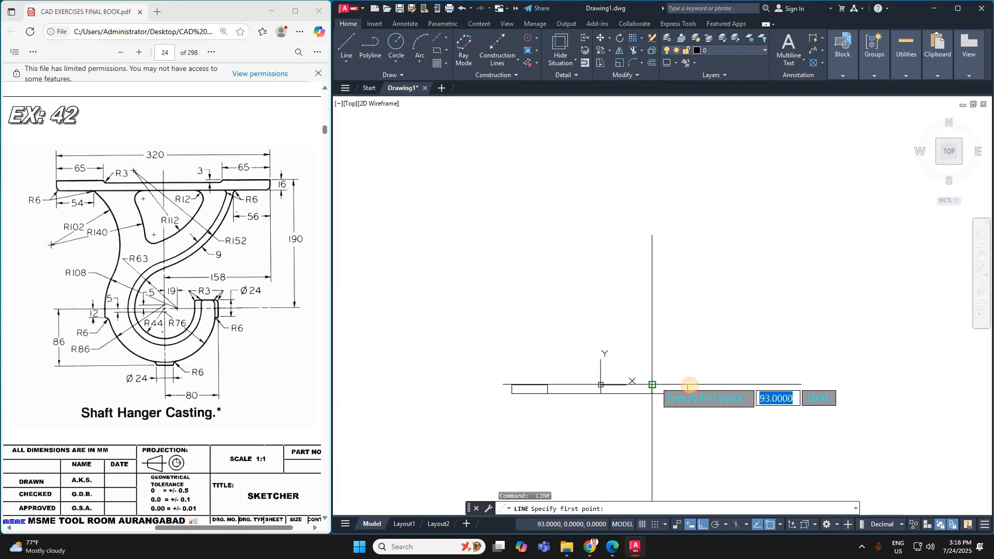
left_click(652, 384)
left_click(688, 385)
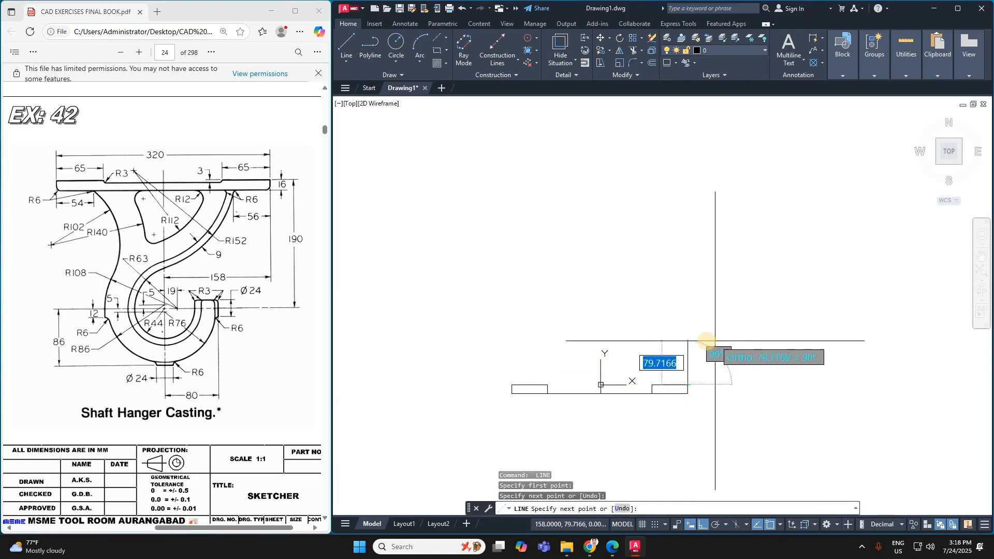
key("Escape")
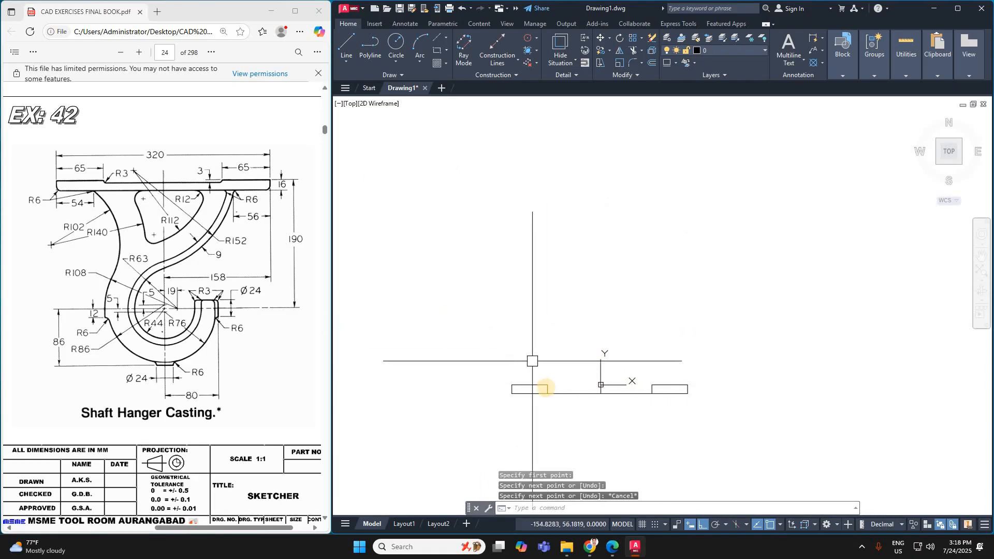
Draw a horizontal line joining the inner top corners of the two end pads
scroll(551, 384, "up", 4)
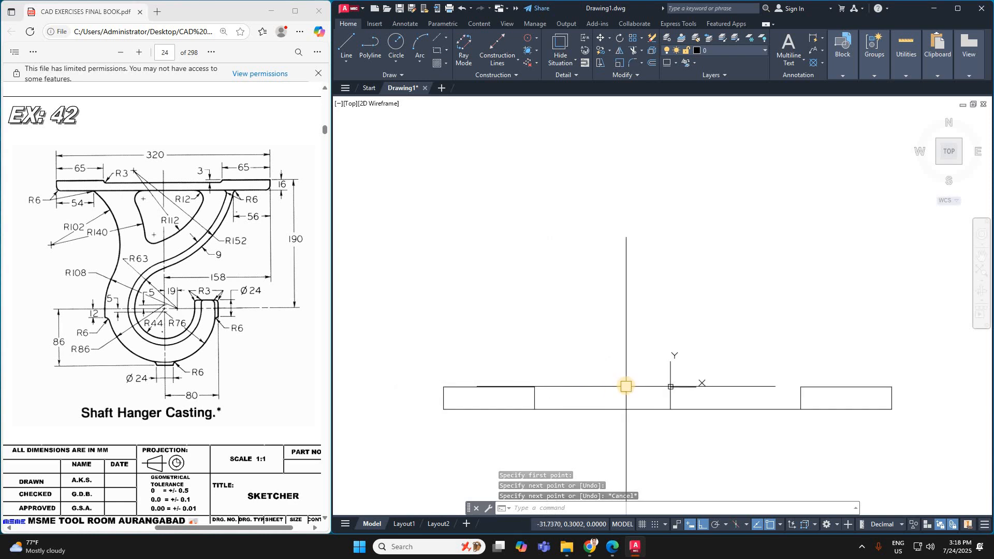
key("space")
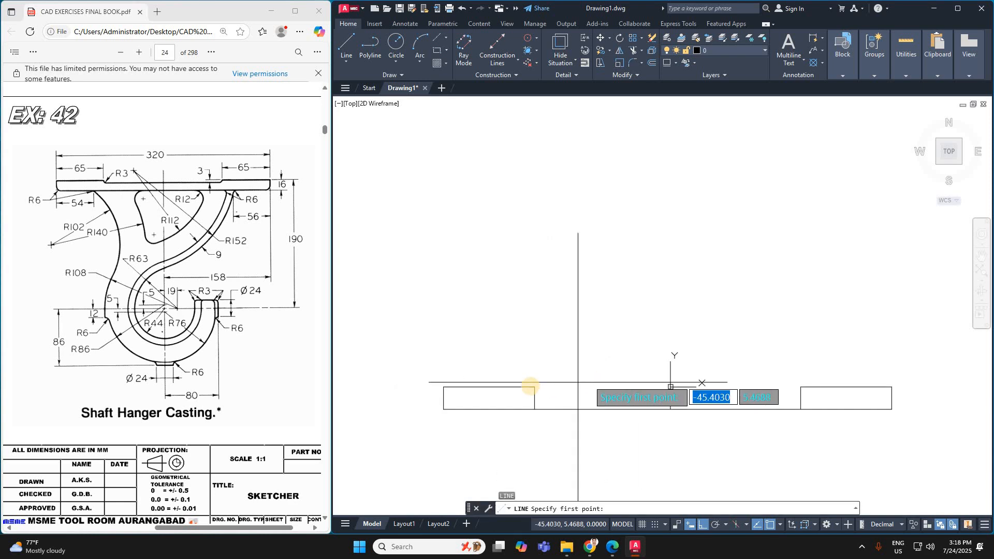
left_click(534, 387)
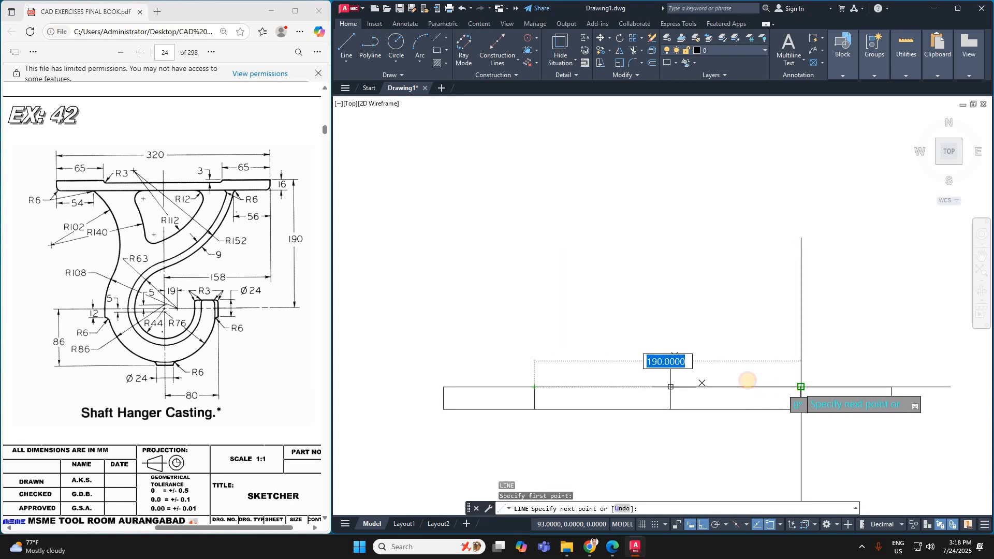
left_click(747, 380)
key("Escape")
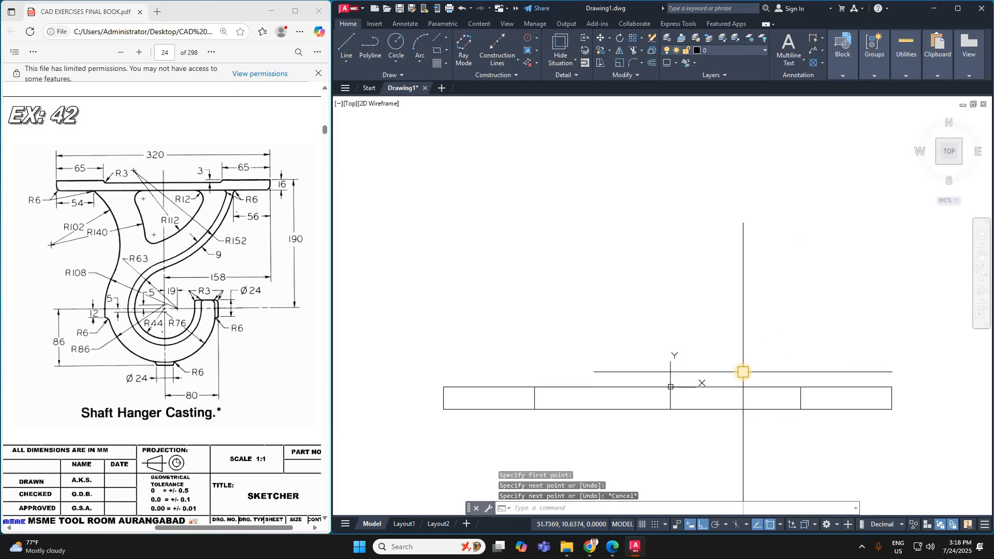
Offset the middle top line between the pads 3 mm downward and delete the original line
type("o")
key("space")
type("3")
key("space")
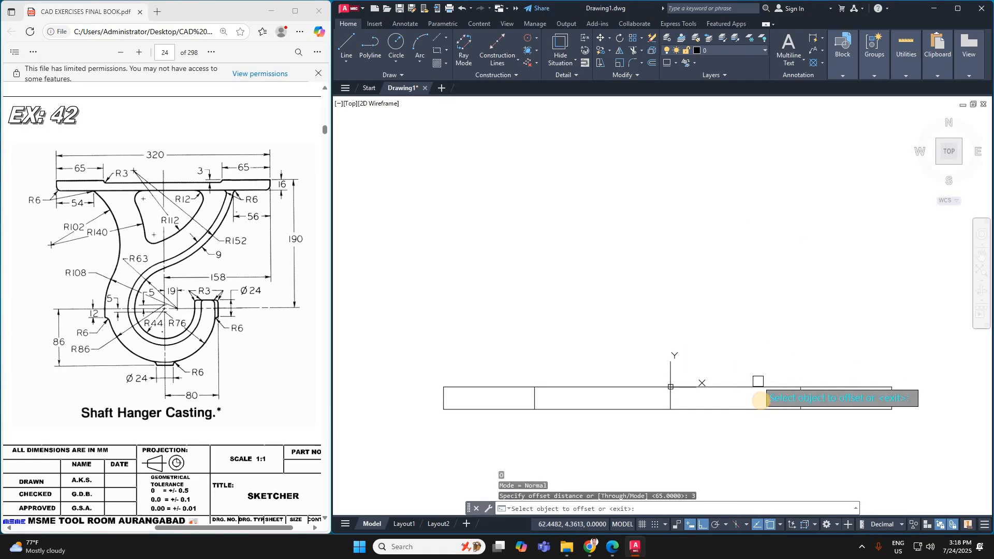
left_click(756, 386)
left_click(757, 398)
scroll(755, 356, "up", 6)
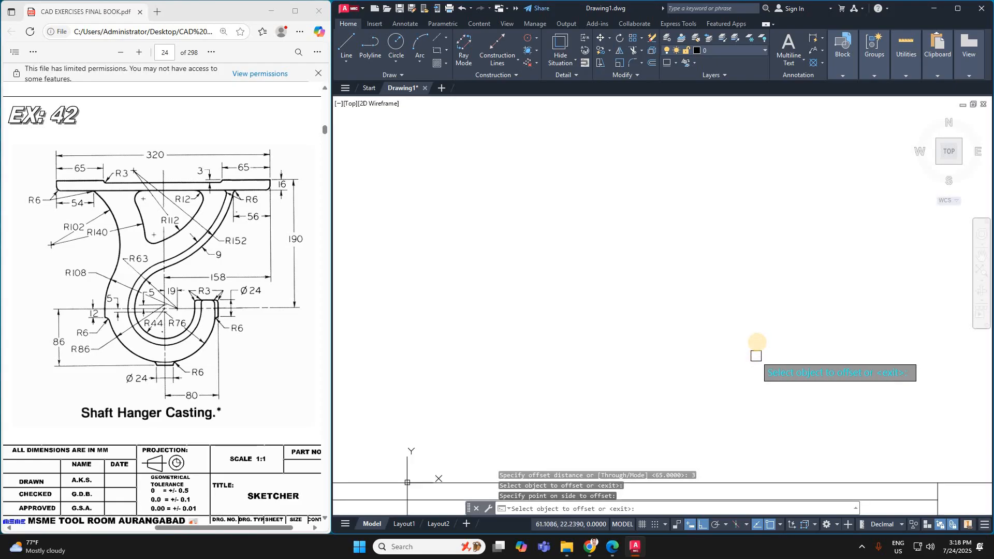
scroll(750, 355, "down", 3)
key("Escape")
left_click(750, 396)
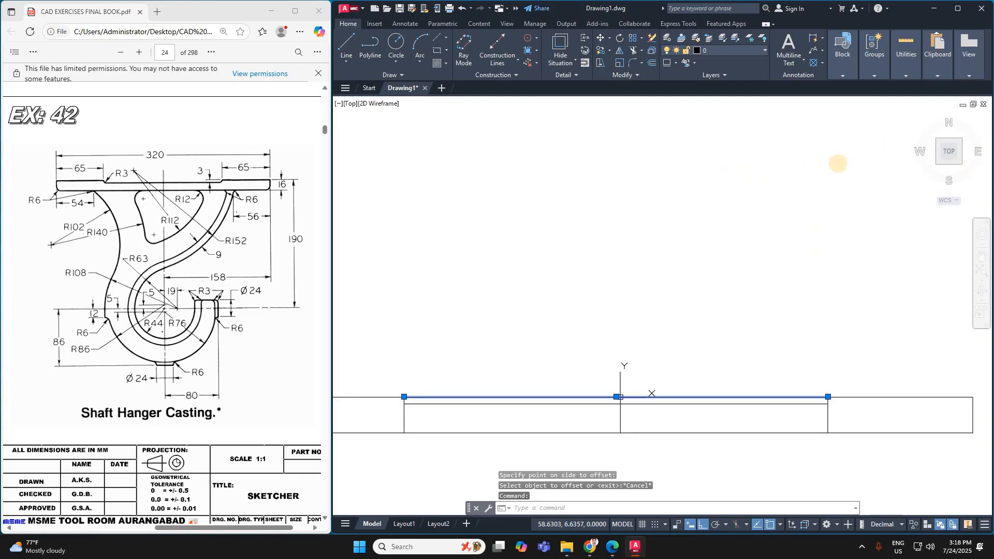
key("Delete")
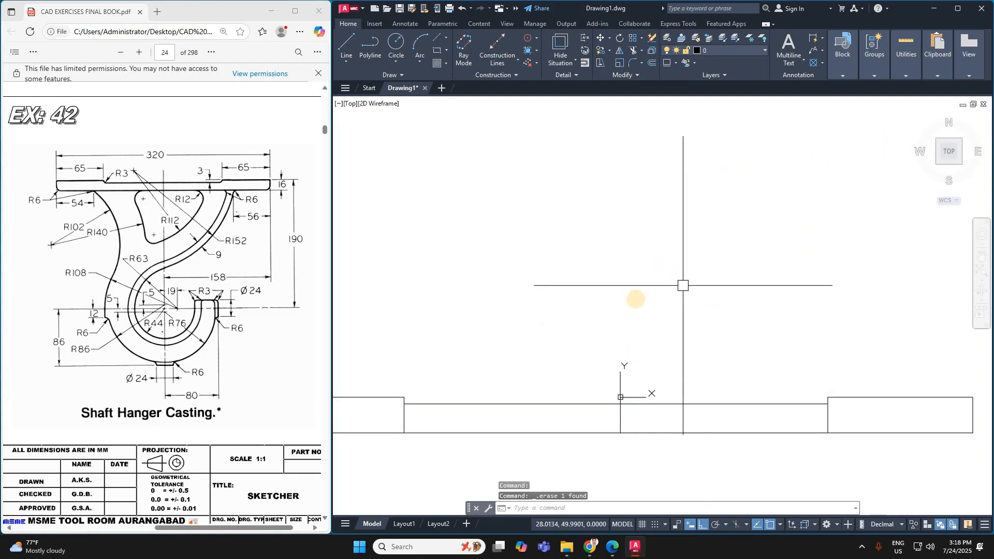
Fillet the corner between the left pad's inner edge and the recessed top line with a 3 mm radius
scroll(666, 272, "down", 2)
scroll(521, 370, "up", 4)
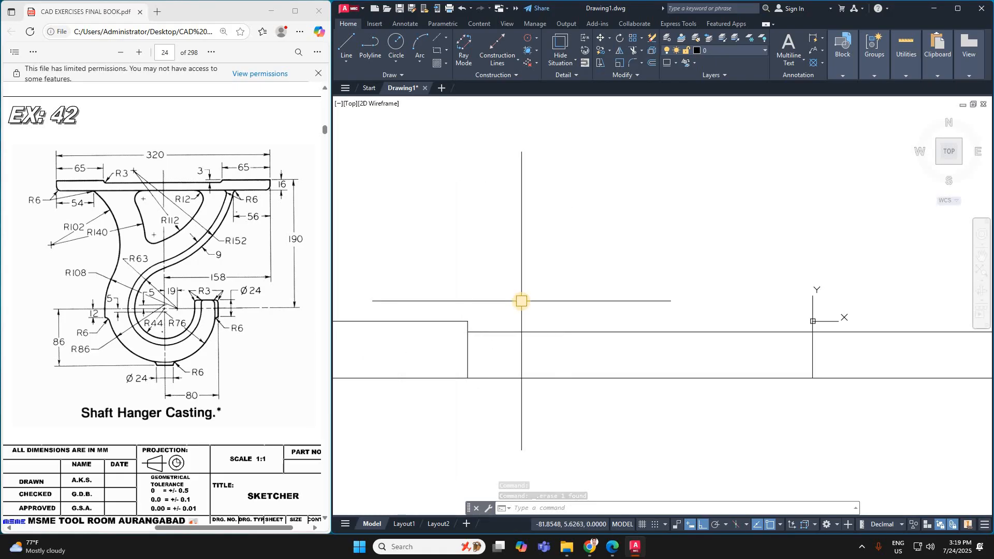
type("f")
key("Return")
type("r")
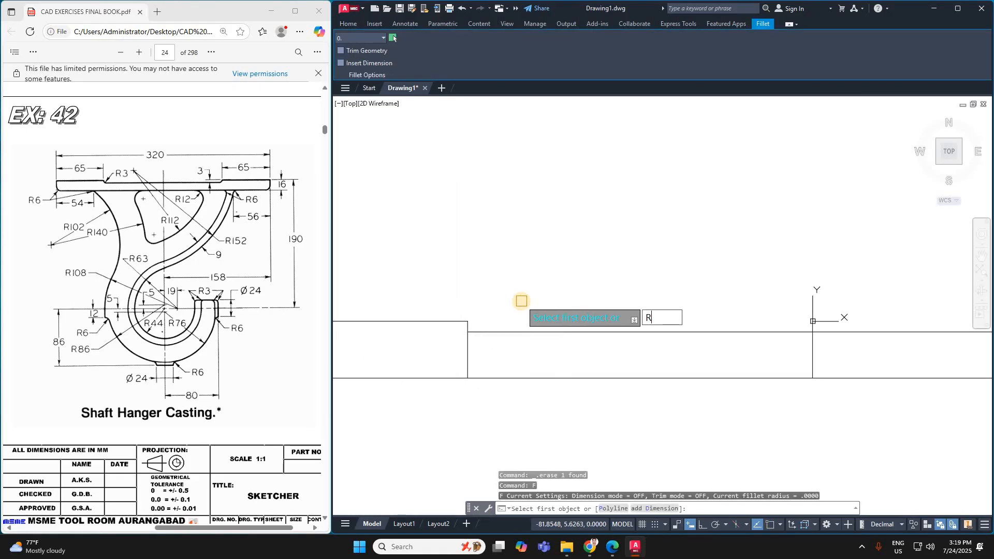
key("Return")
key("Return")
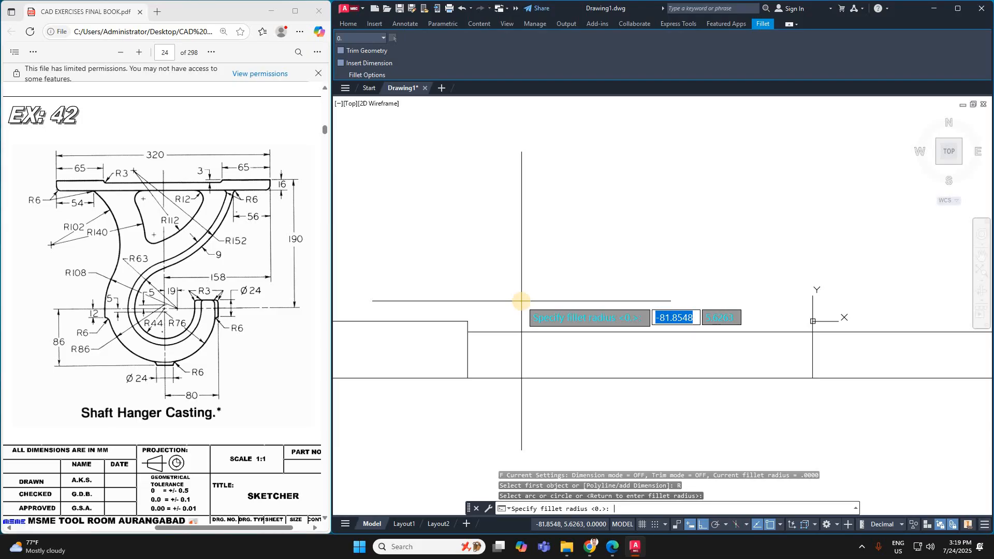
type("3")
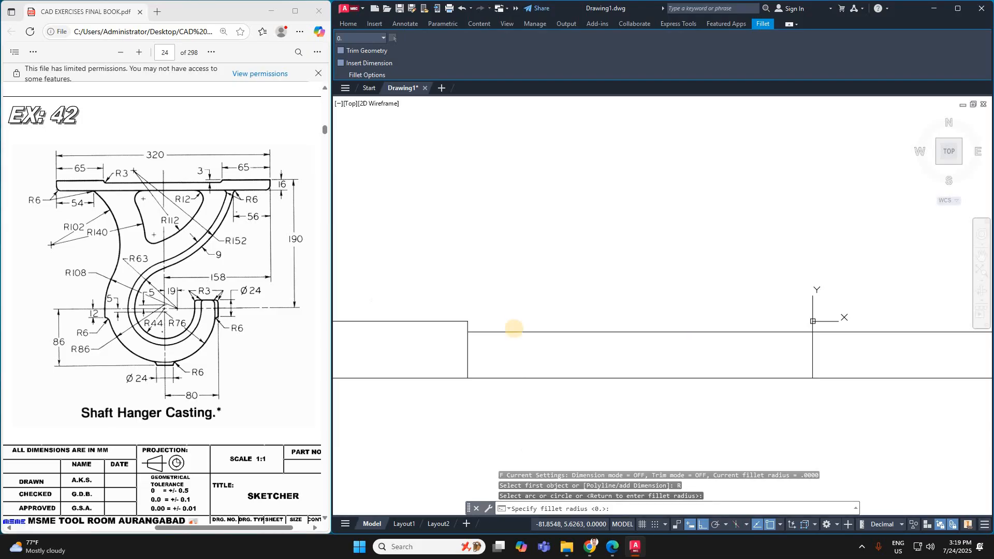
key("Return")
left_click(473, 331)
scroll(471, 329, "up", 2)
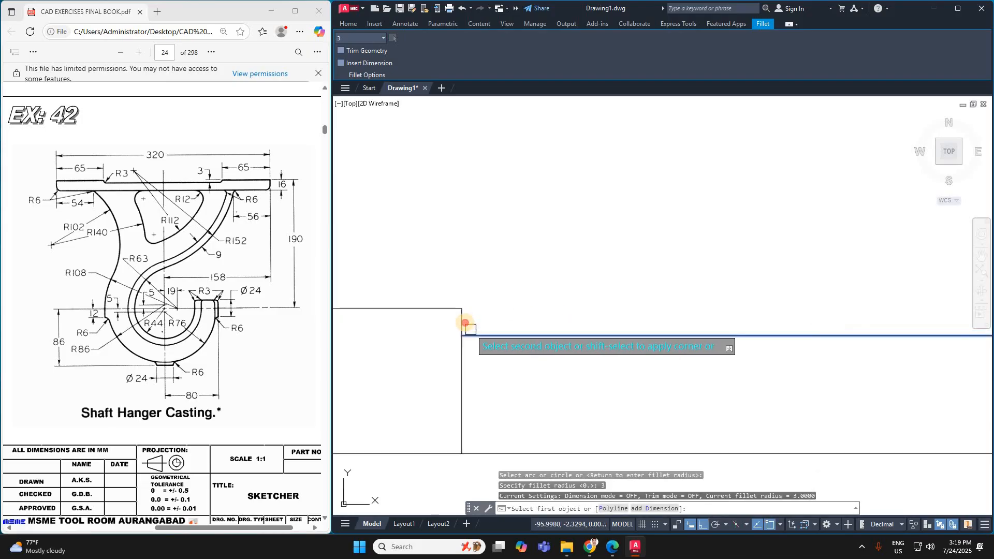
left_click(465, 323)
Apply the same 3 mm fillet between the recessed top line and the right pad's inner edge
scroll(496, 327, "down", 4)
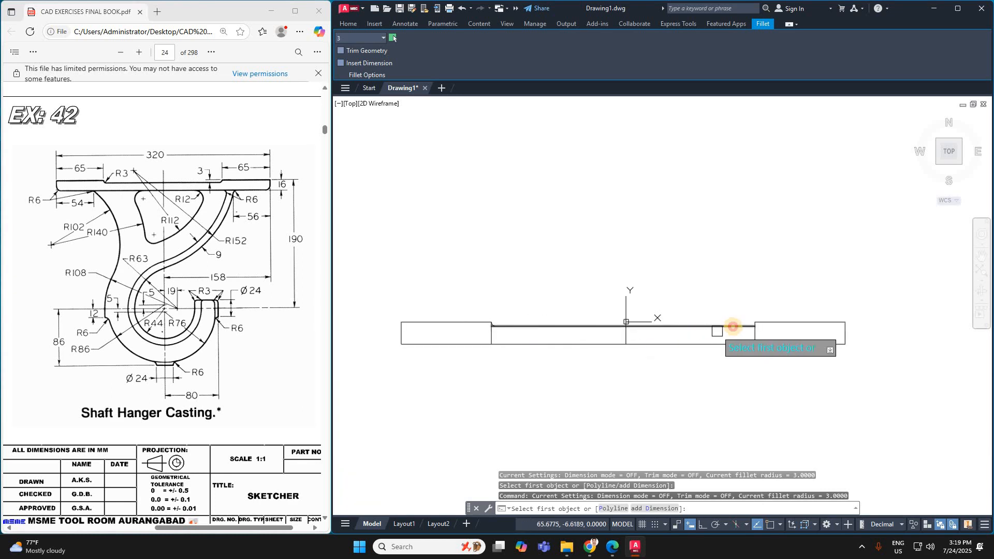
left_click(731, 326)
scroll(697, 313, "up", 6)
left_click(702, 313)
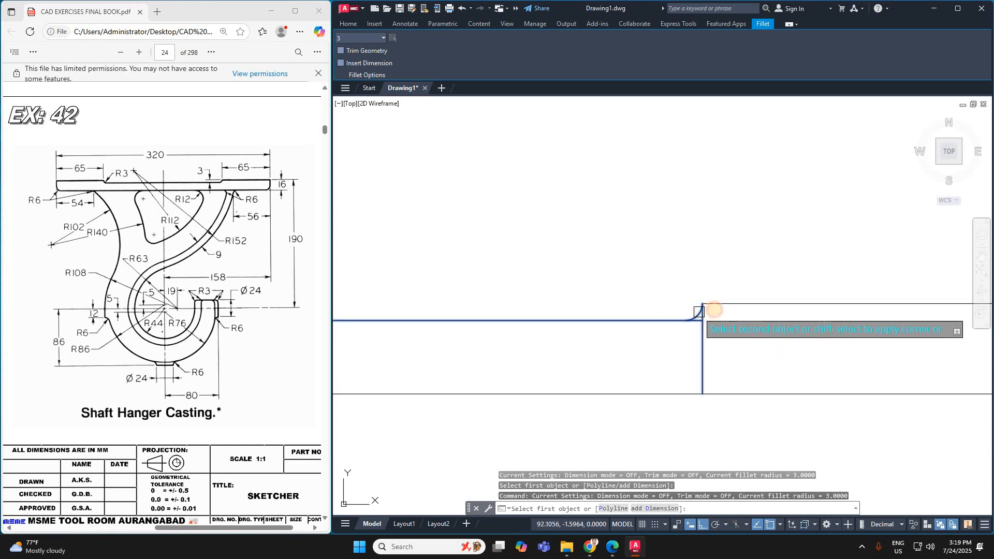
key("Escape")
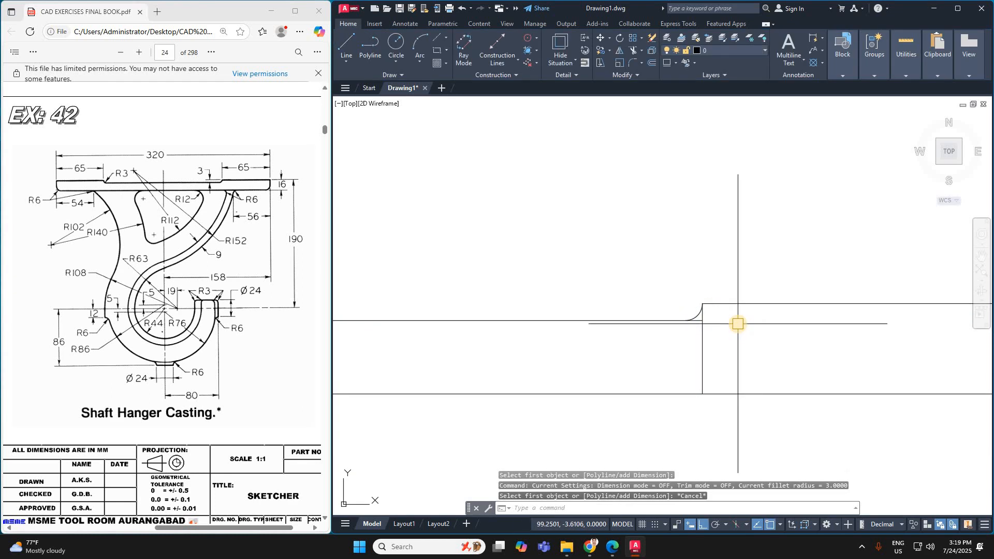
Trim the leftover vertical and horizontal line segments beside the 3 mm fillets at both pads
type("tr")
key("Return")
left_click(702, 348)
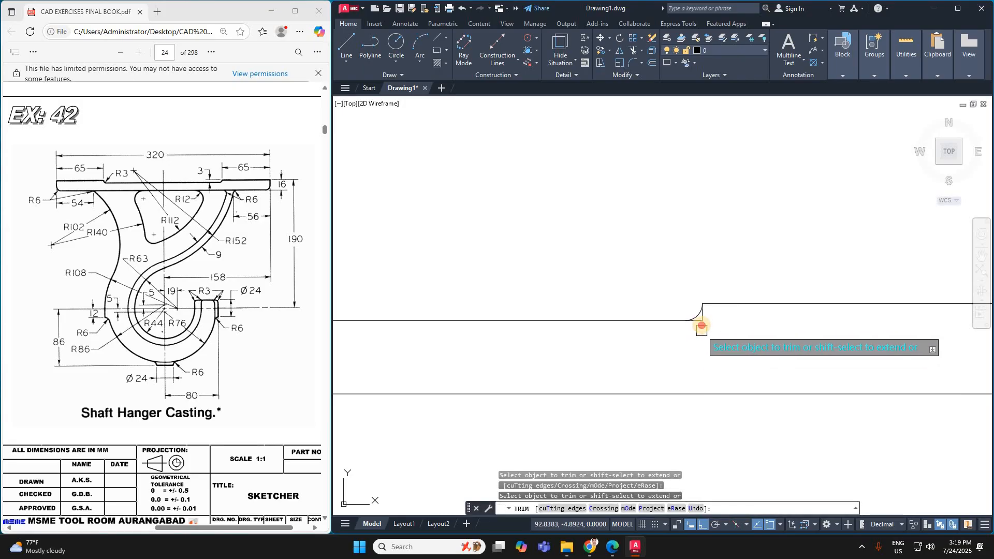
scroll(770, 317, "down", 4)
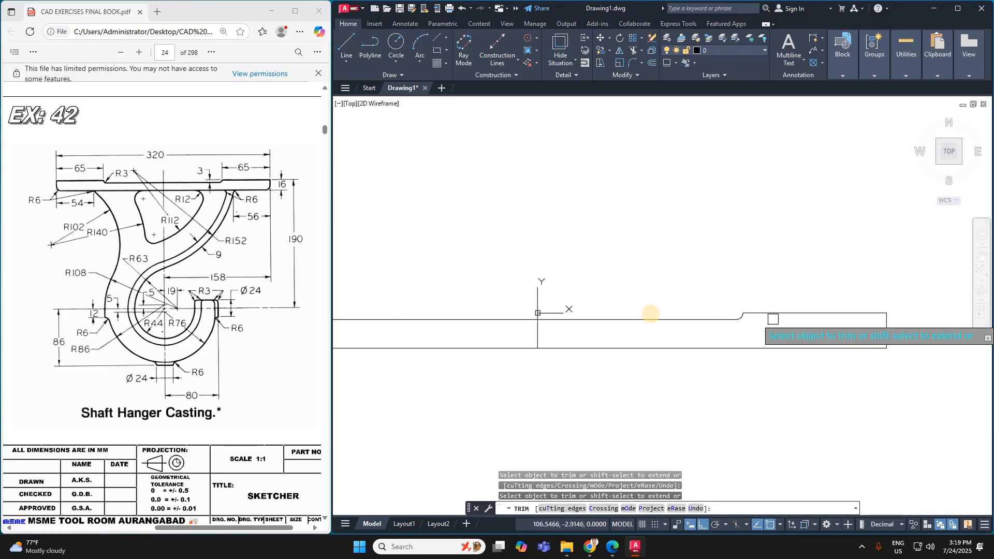
scroll(506, 290, "up", 4)
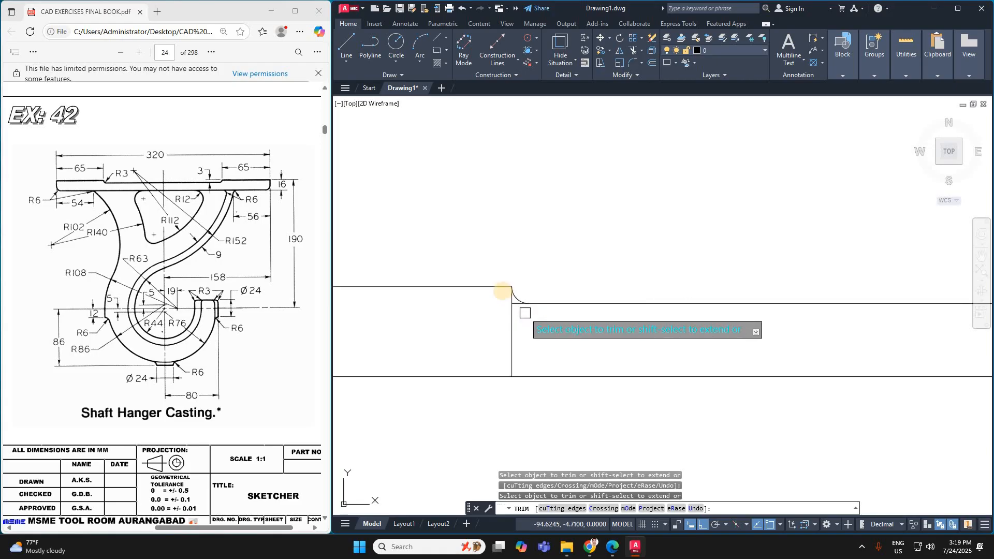
left_click(490, 285)
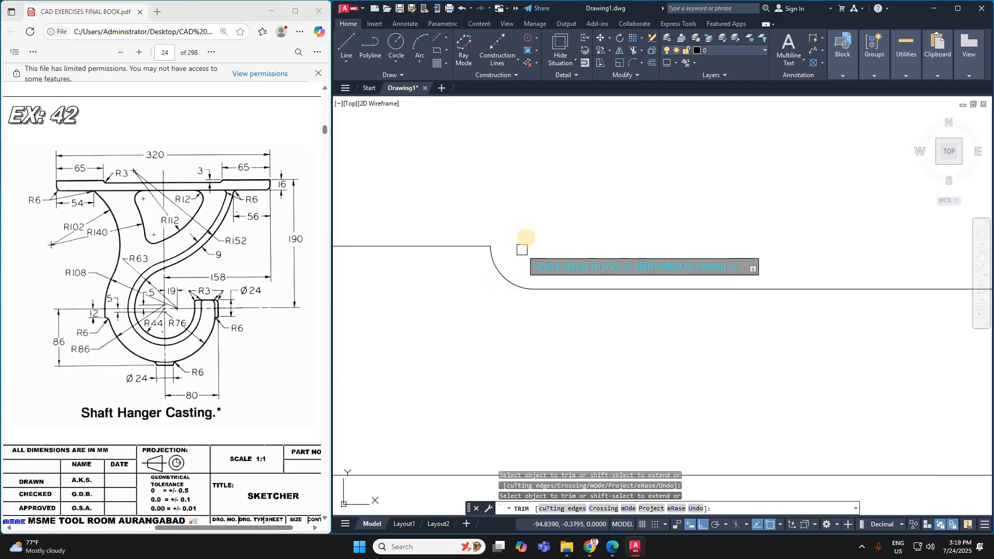
scroll(517, 243, "down", 4)
key("Escape")
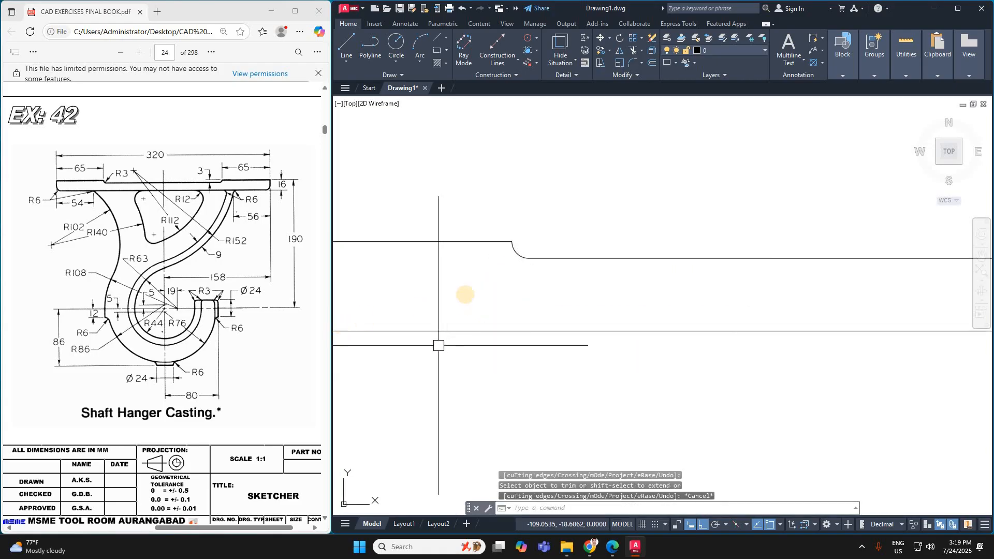
Fillet the flange's lower left corner with a 6 mm radius
scroll(479, 268, "down", 4)
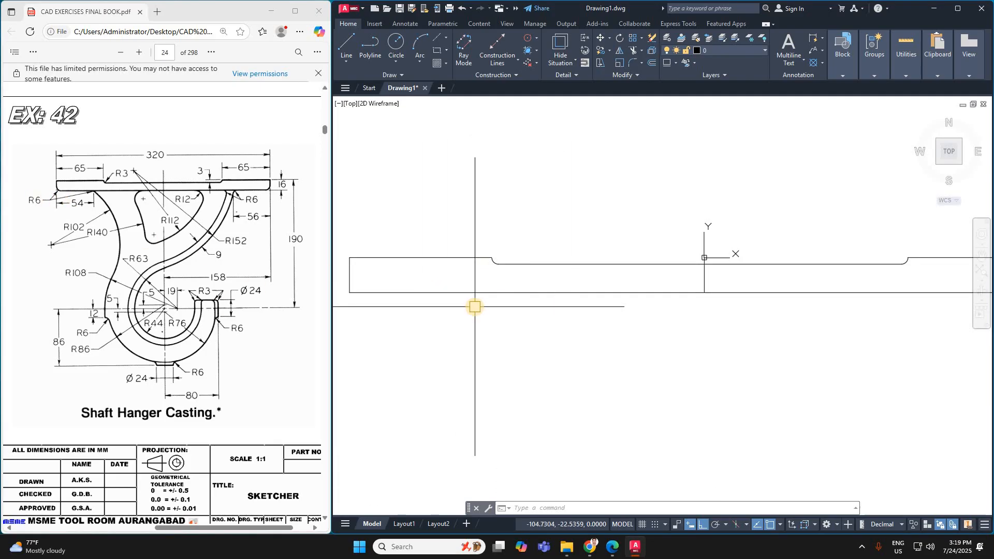
type("F")
key("Return")
type("R")
key("Return")
key("Return")
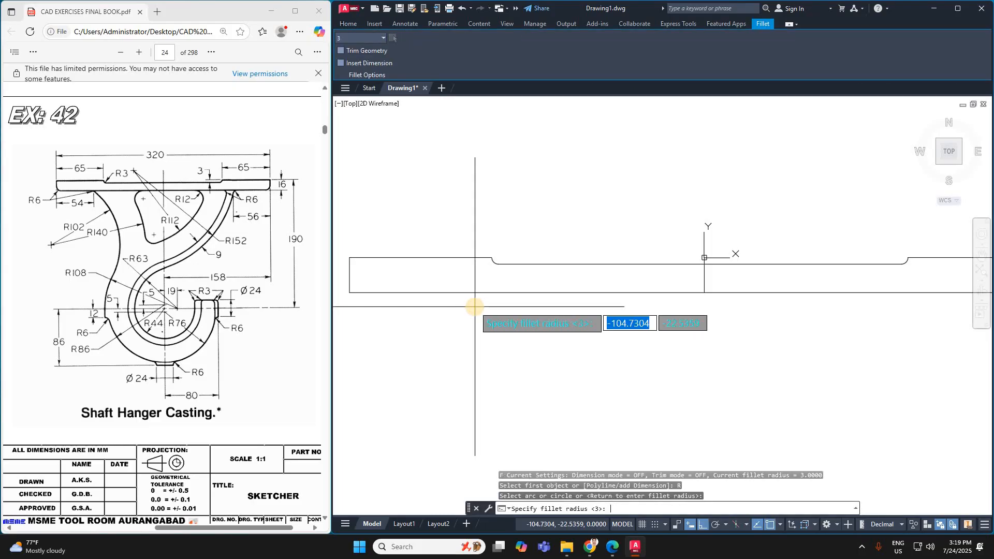
type("6")
key("Return")
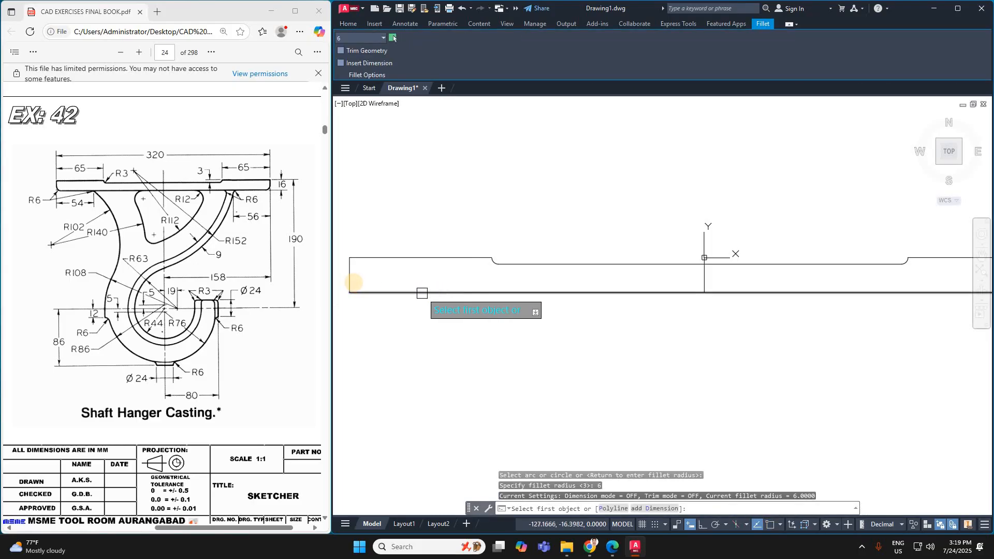
left_click(353, 283)
left_click(354, 282)
key("Return")
Fillet the flange's lower right corner with the same 6 mm radius
scroll(432, 336, "down", 3)
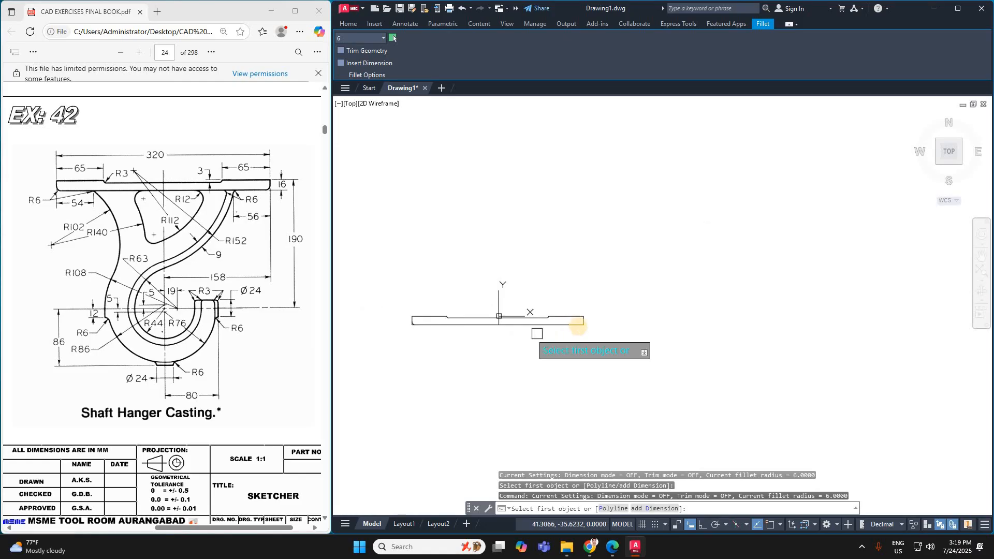
scroll(568, 322, "up", 2)
left_click(579, 330)
left_click(609, 325)
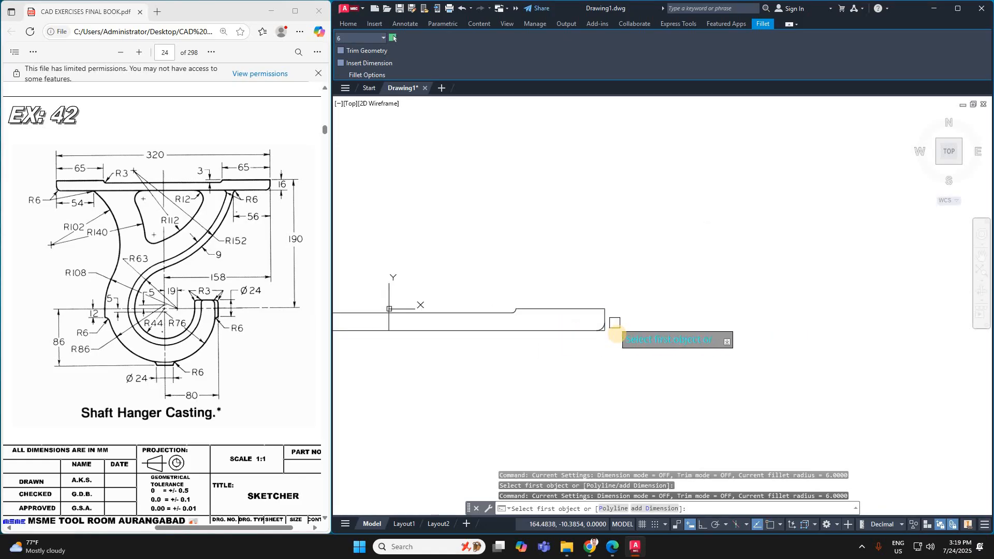
key("Return")
key("Escape")
Trim the leftover corner segments outside the 6 mm fillets at both lower ends of the flange
type("tr")
key("Return")
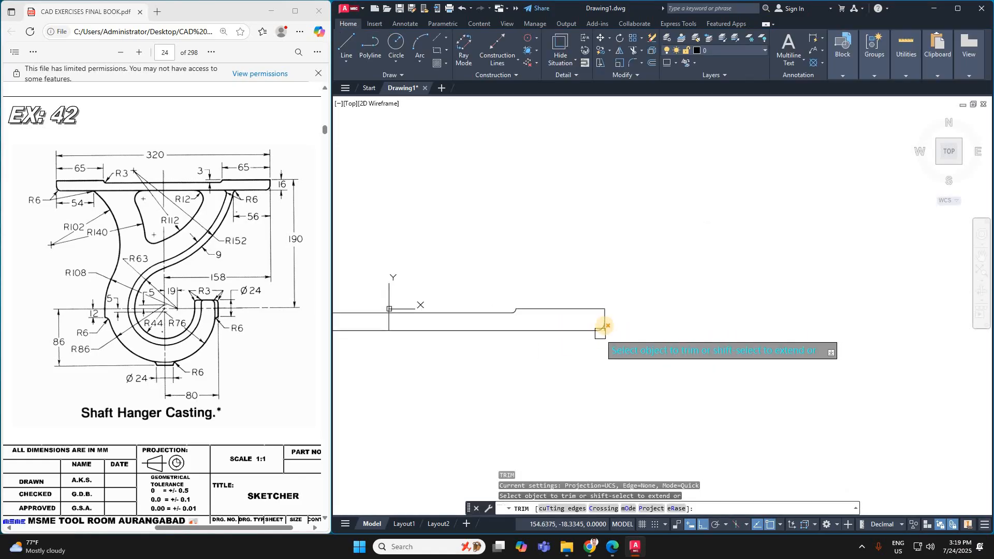
scroll(605, 330, "up", 6)
left_click(613, 320)
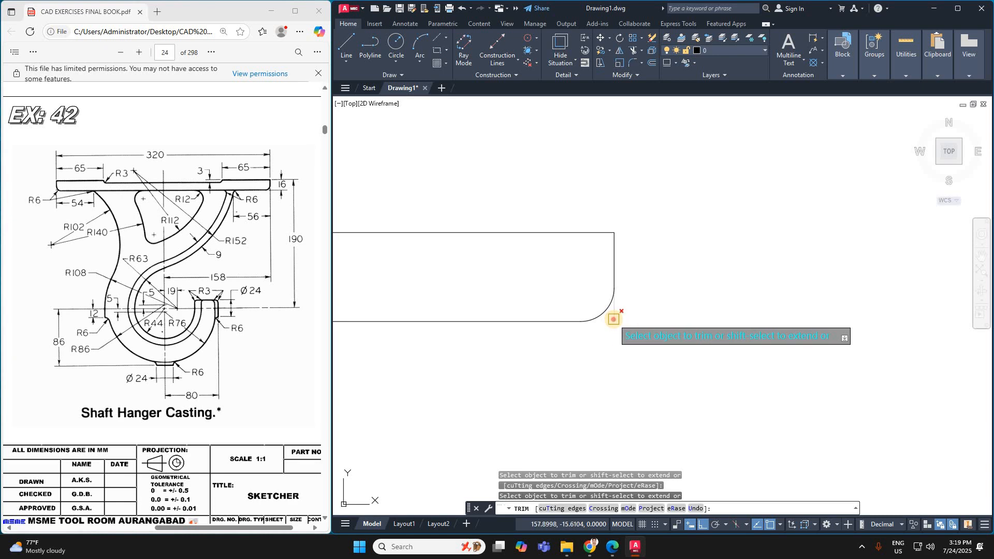
scroll(763, 318, "down", 8)
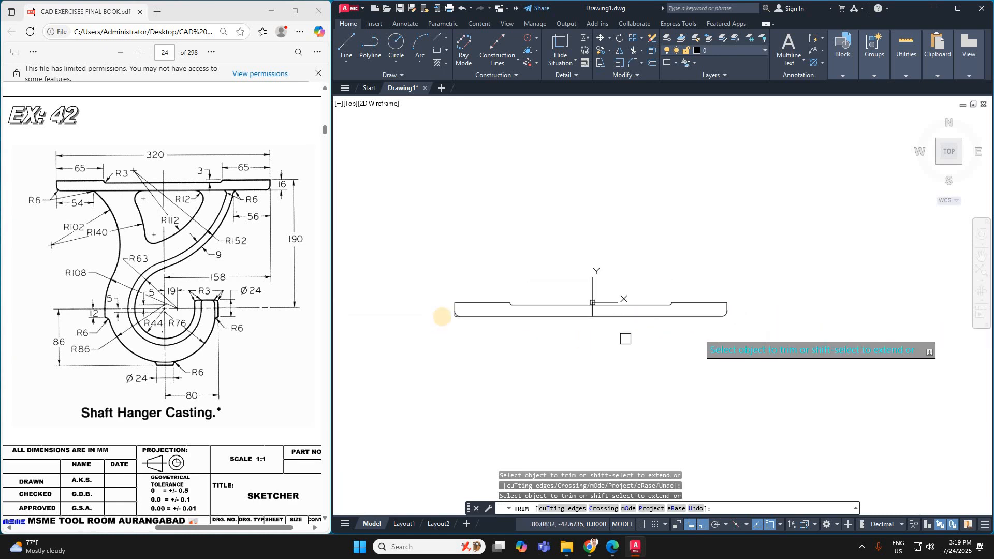
scroll(441, 316, "up", 8)
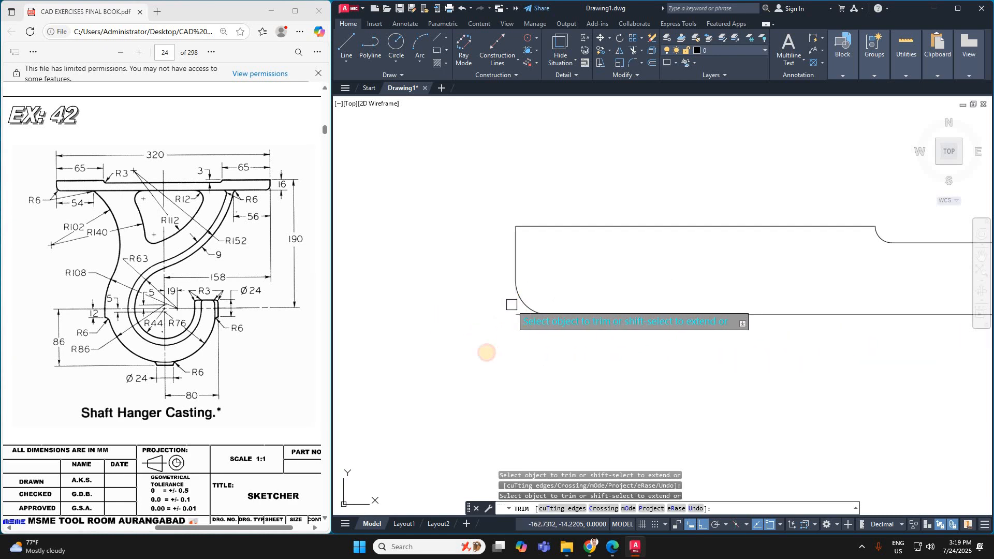
key("Escape")
Draw a vertical line from the origin 0,0 straight down 190 mm
scroll(630, 352, "down", 8)
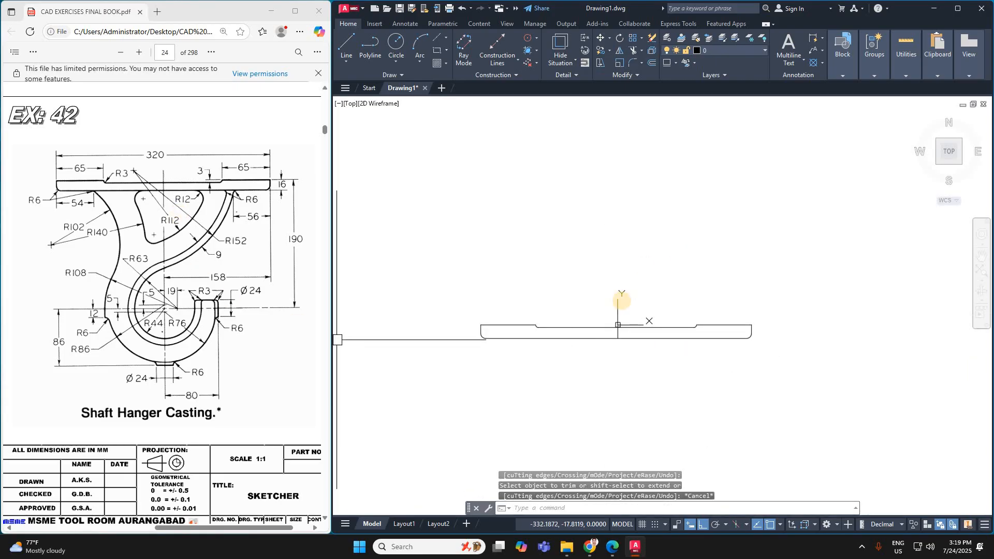
scroll(644, 345, "up", 4)
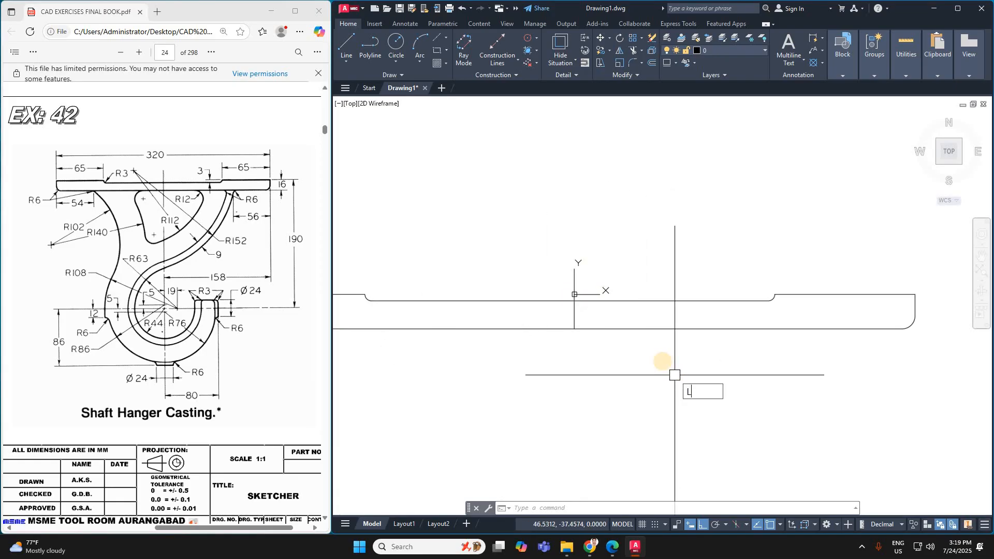
key("Return")
type("0,0")
key("Return")
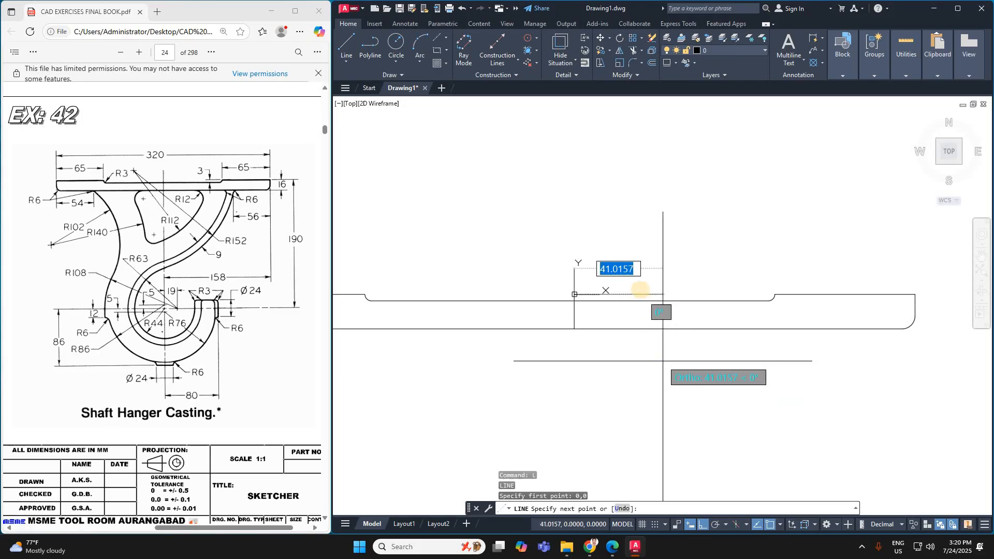
scroll(628, 401, "down", 5)
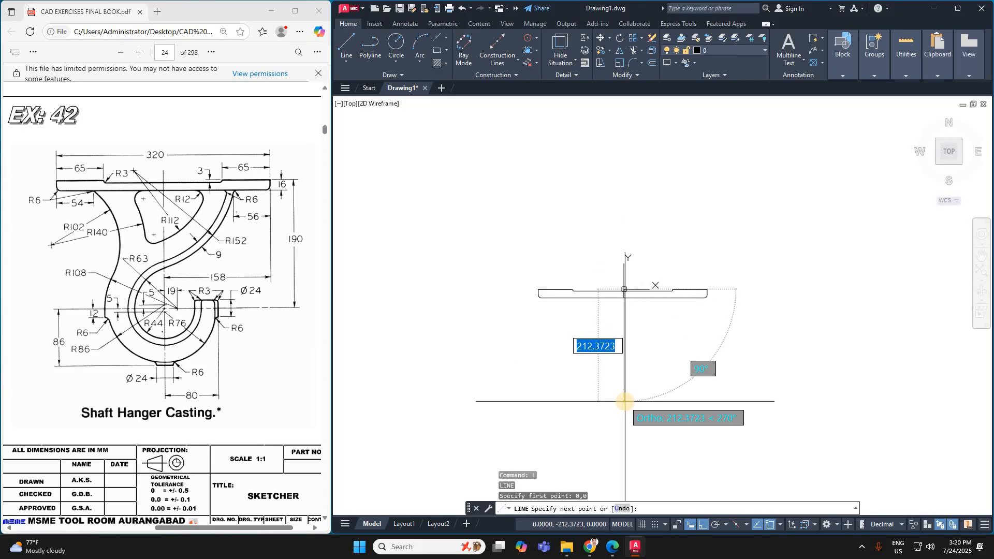
type("190")
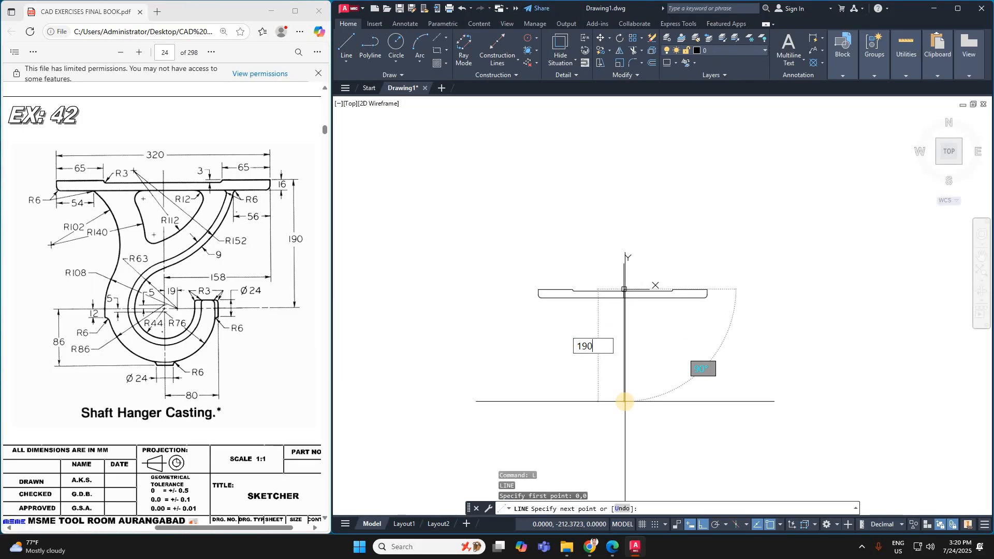
key("Return")
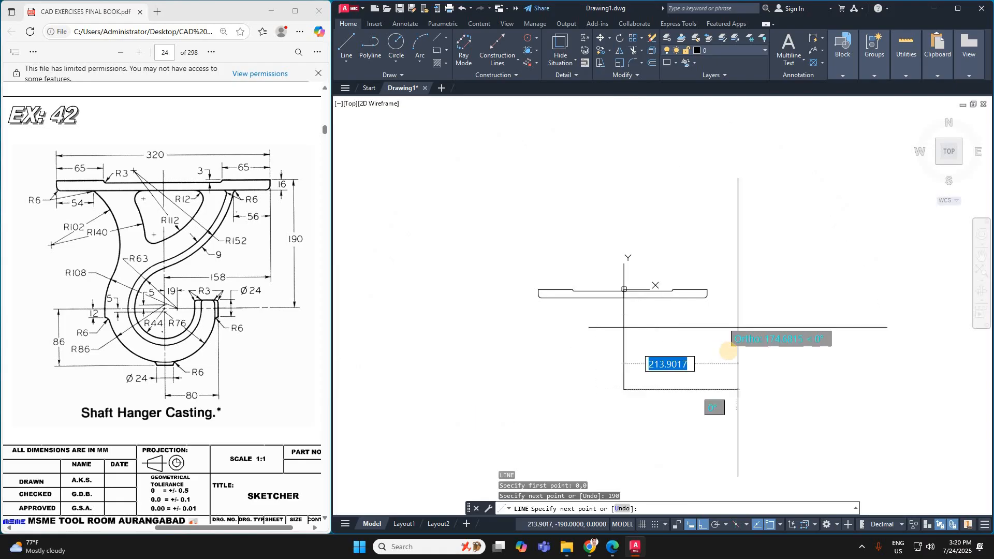
key("Escape")
Draw a circle of radius 44 mm centred on the lower end of the 190 mm vertical line
type("C")
key("Return")
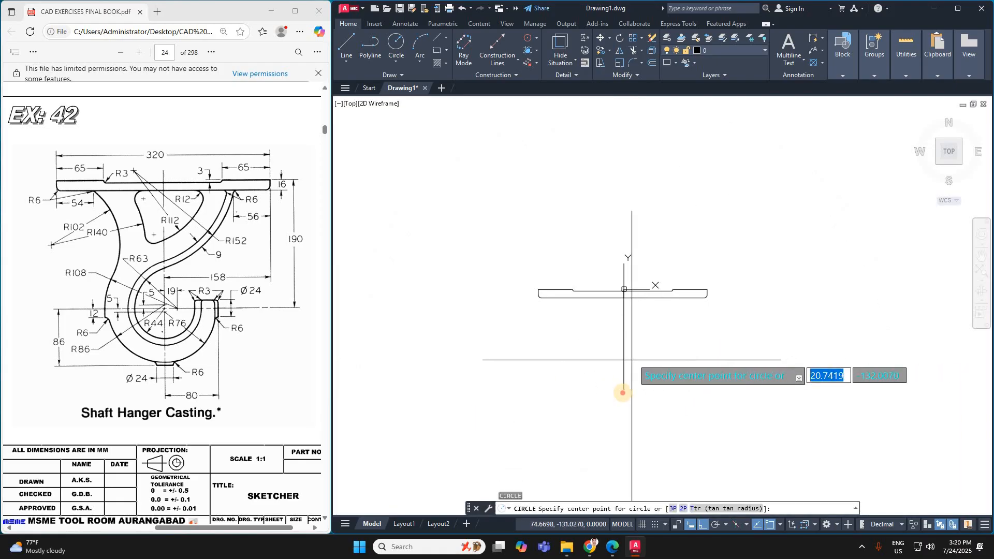
left_click(624, 388)
type("44")
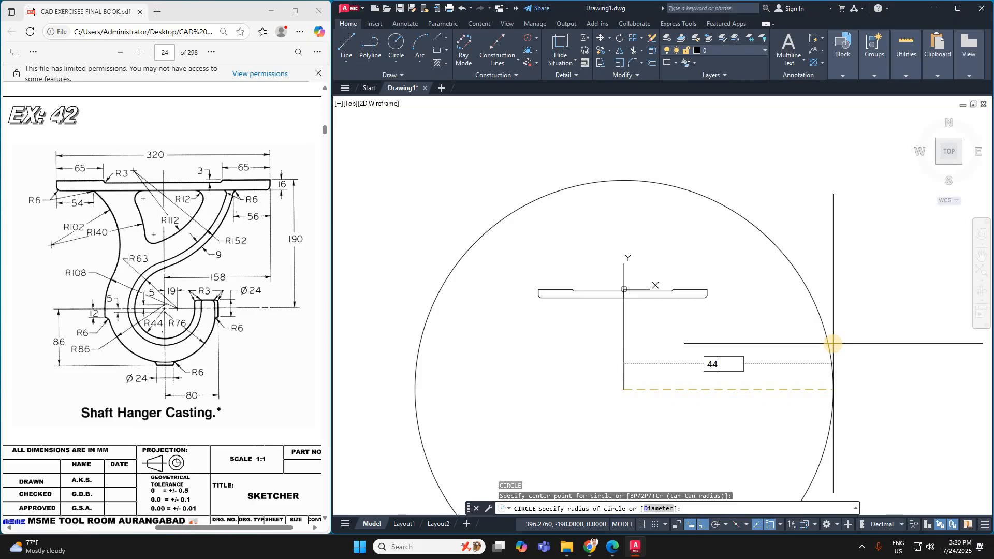
key("Return")
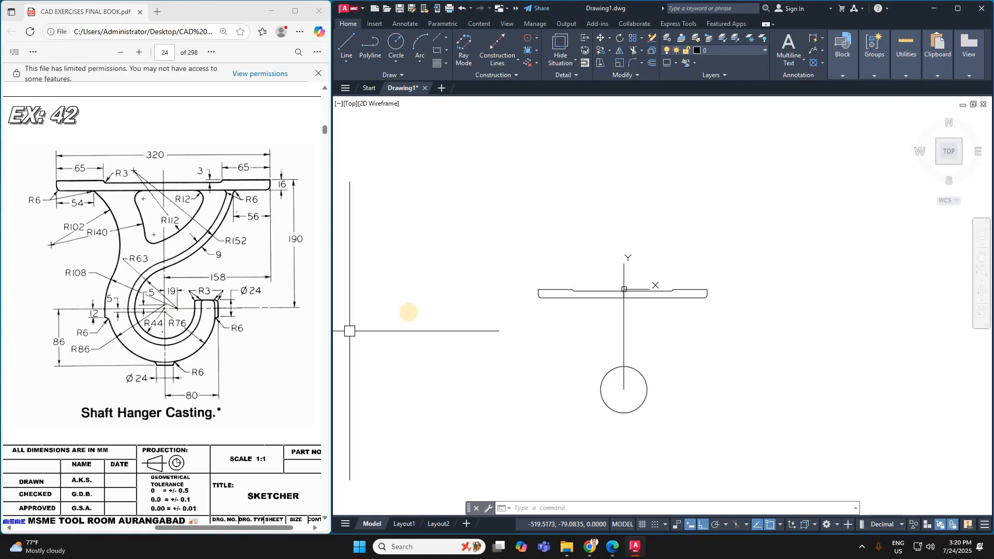
Draw a 19 mm horizontal line to the right from the centre of the 44 mm radius circle
type("l")
key("Return")
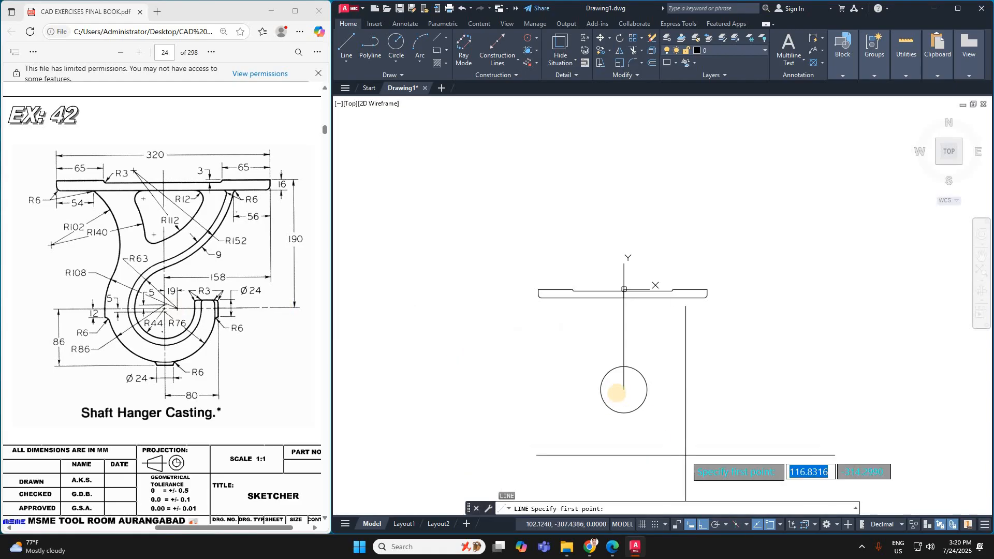
left_click(623, 389)
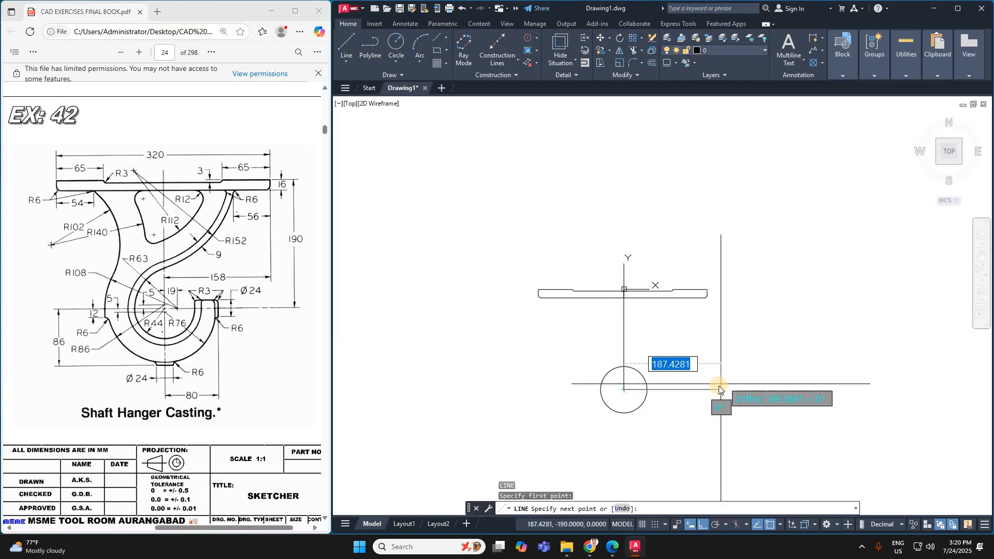
type("19")
key("Return")
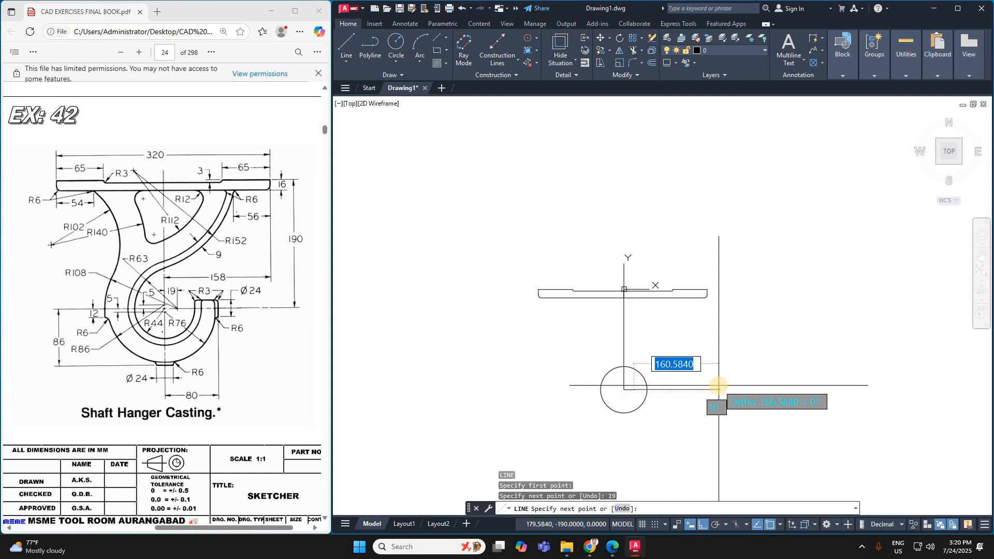
key("Return")
Draw a circle of radius 63 mm centred on the right end of the 19 mm horizontal line
type("c")
key("Return")
scroll(647, 396, "up", 2)
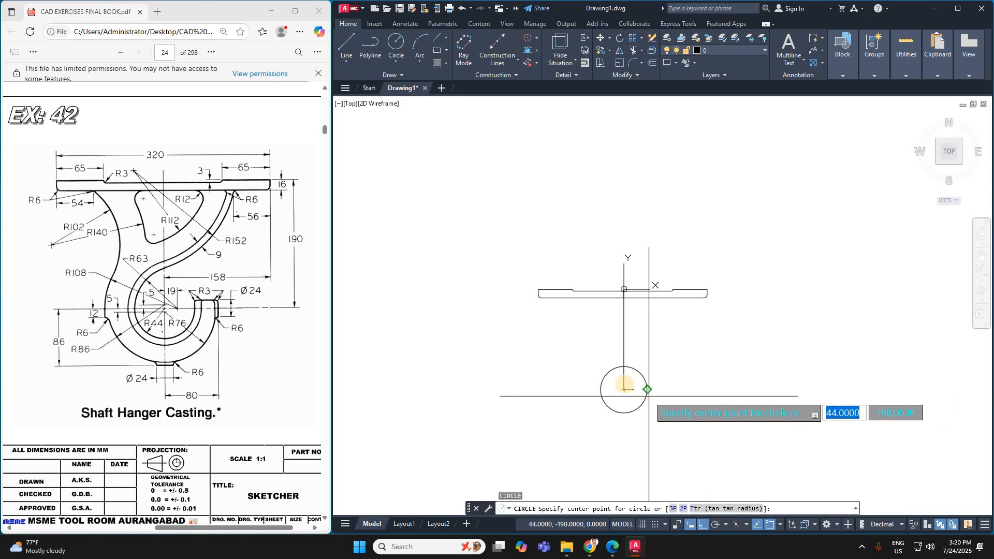
left_click(633, 389)
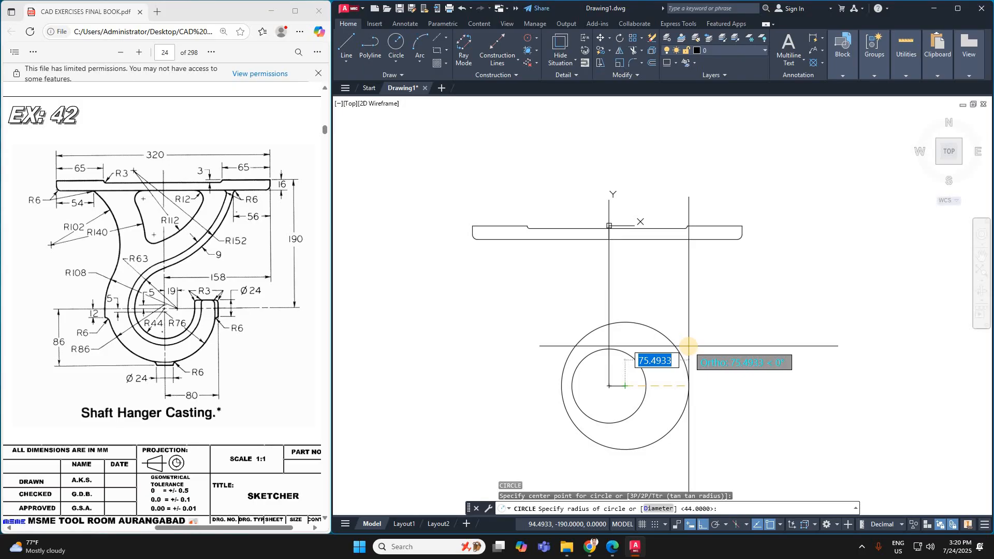
type("63")
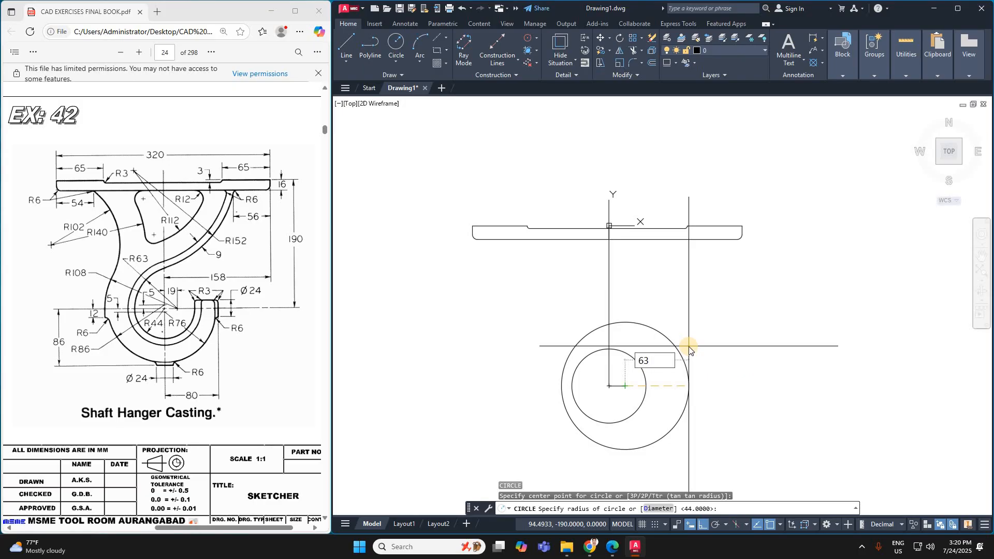
key("Return")
Offset the flange's right vertical edge 56 mm inward
scroll(570, 400, "up", 4)
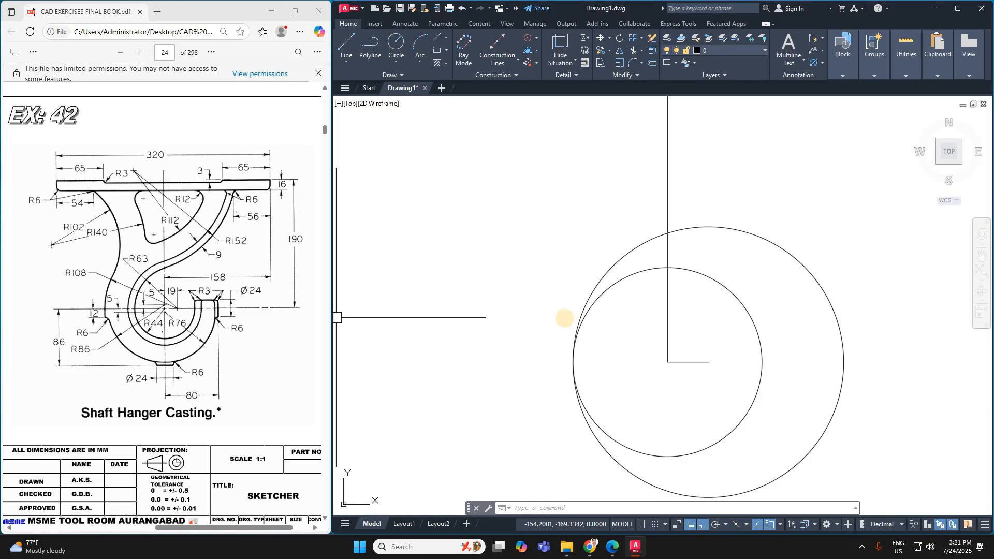
scroll(566, 317, "down", 4)
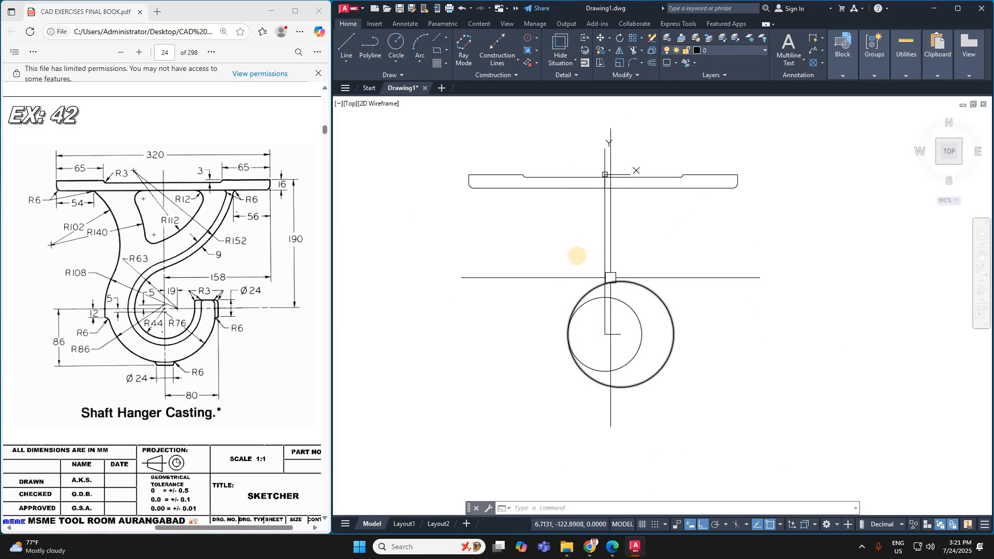
type("o")
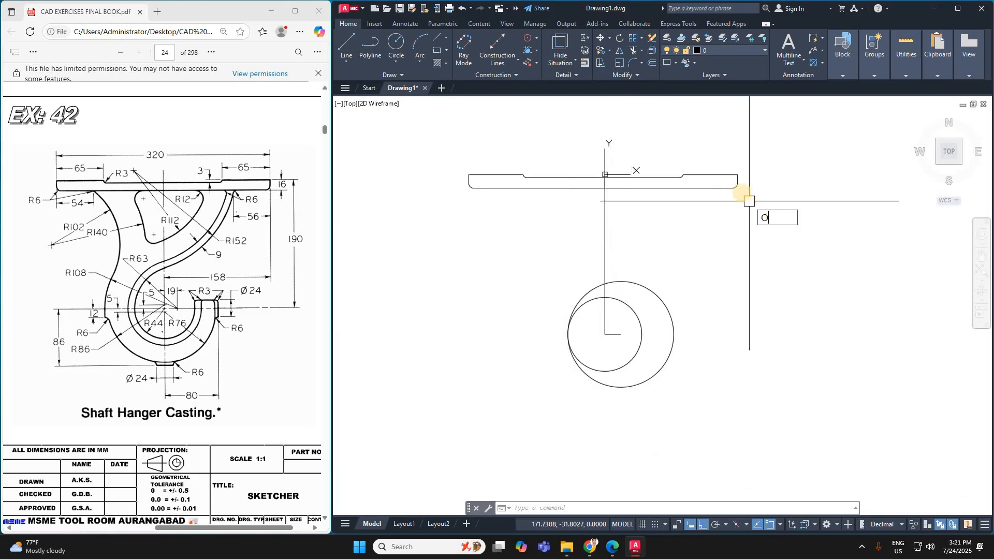
key("Return")
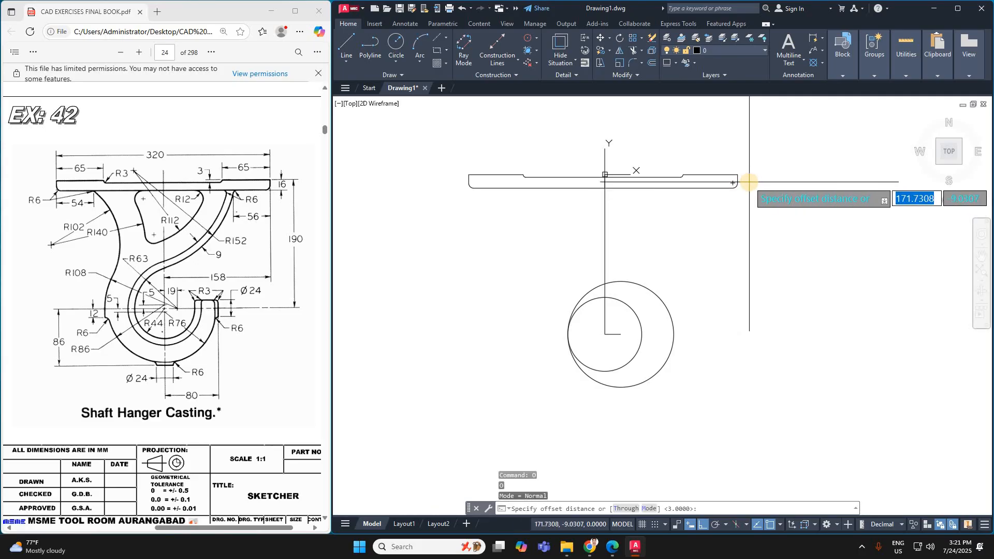
type("56")
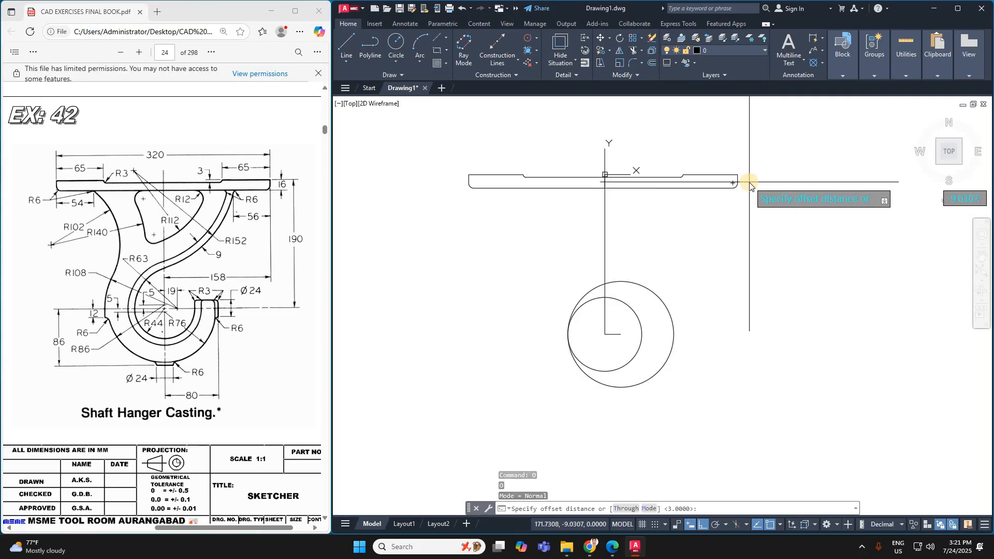
key("Return")
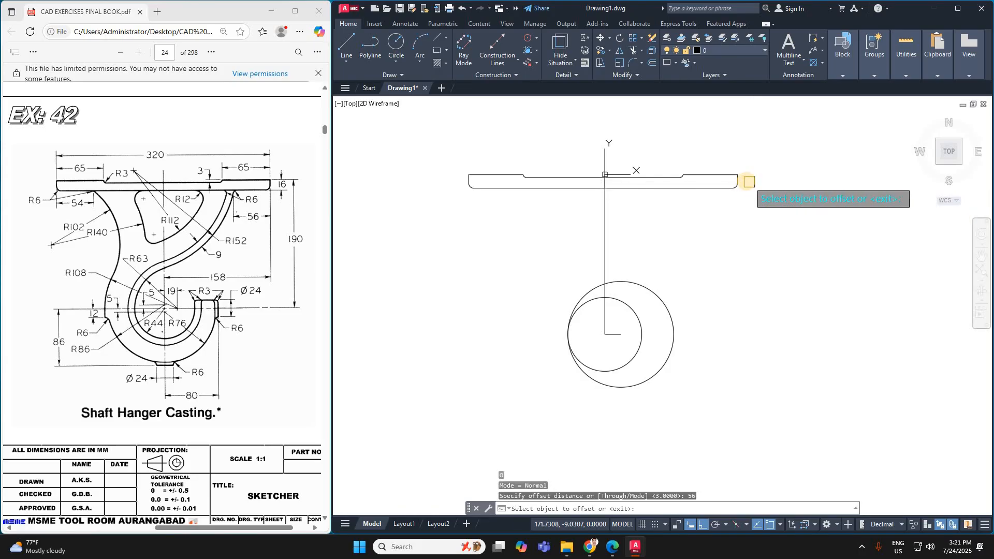
scroll(745, 181, "up", 5)
left_click(714, 171)
left_click(643, 177)
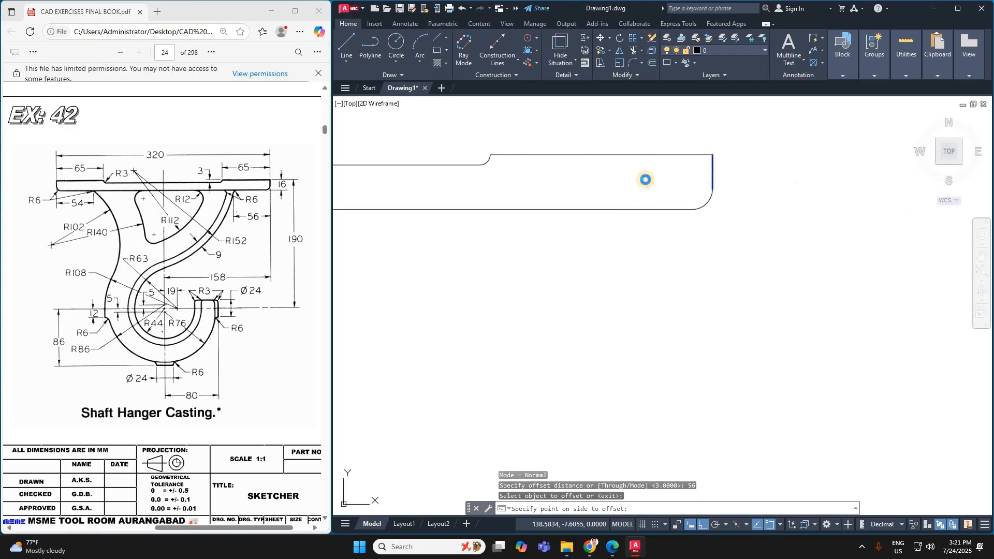
key("Escape")
Extend the offset vertical line down to the flange's bottom edge
type("E")
key("Return")
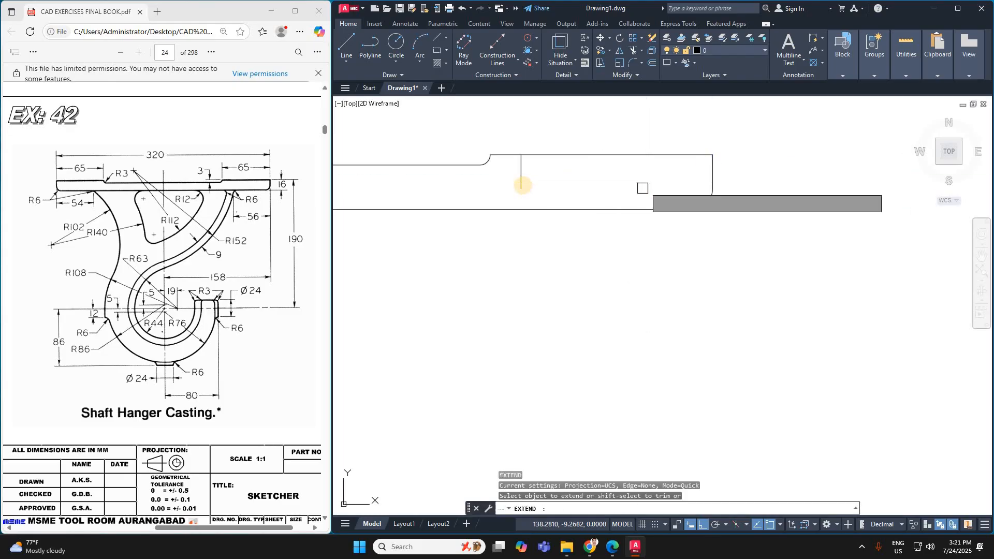
key("Escape")
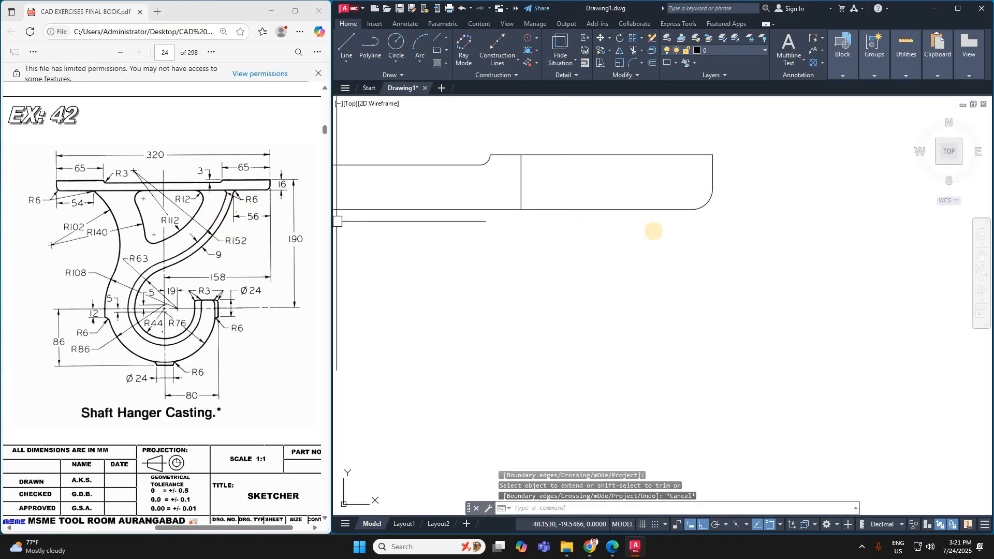
Draw a construction circle of radius 152 mm centred where the 56 mm offset line meets the flange's bottom edge
scroll(659, 231, "down", 4)
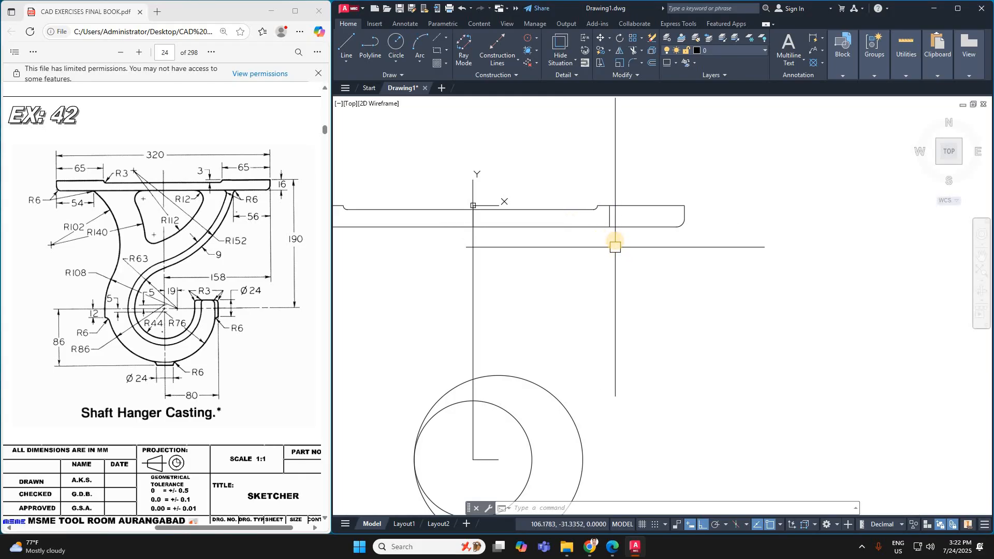
type("c")
key("Return")
left_click(609, 226)
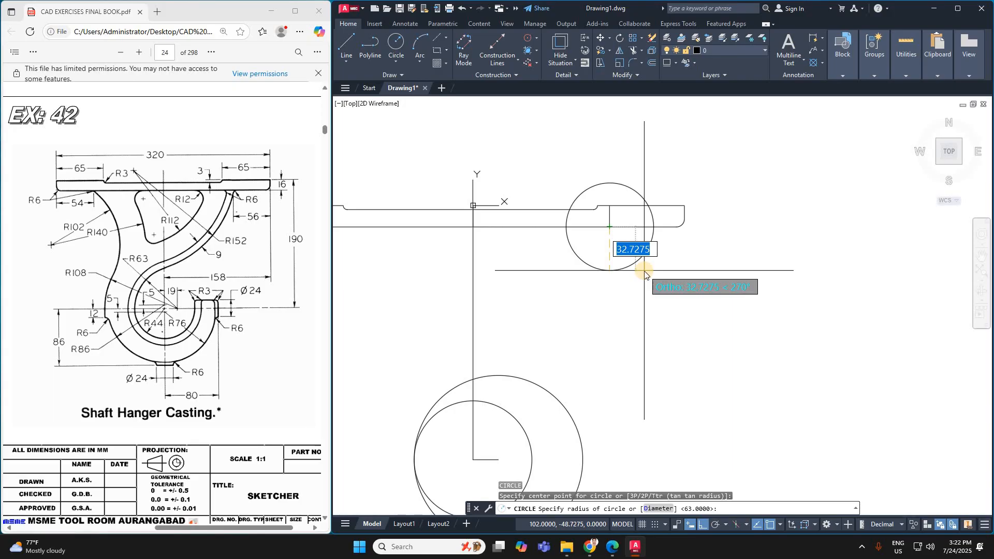
type("152")
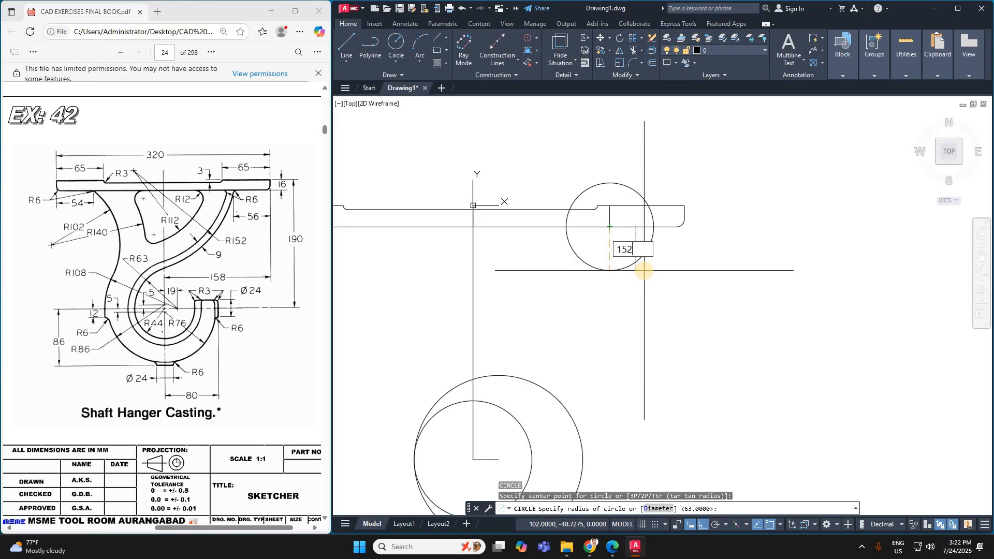
key("Return")
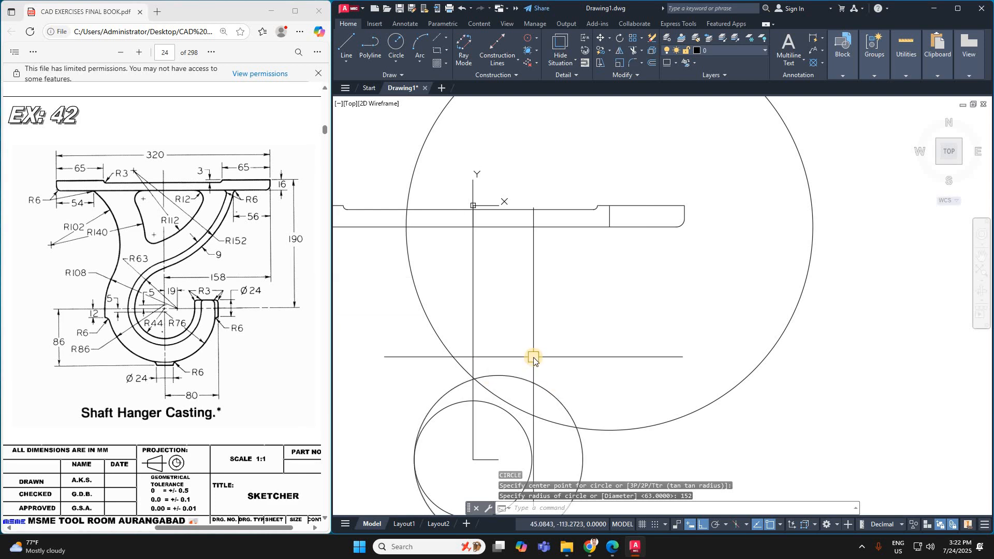
Offset the 63 mm radius circle outward by 152 mm
key("Return")
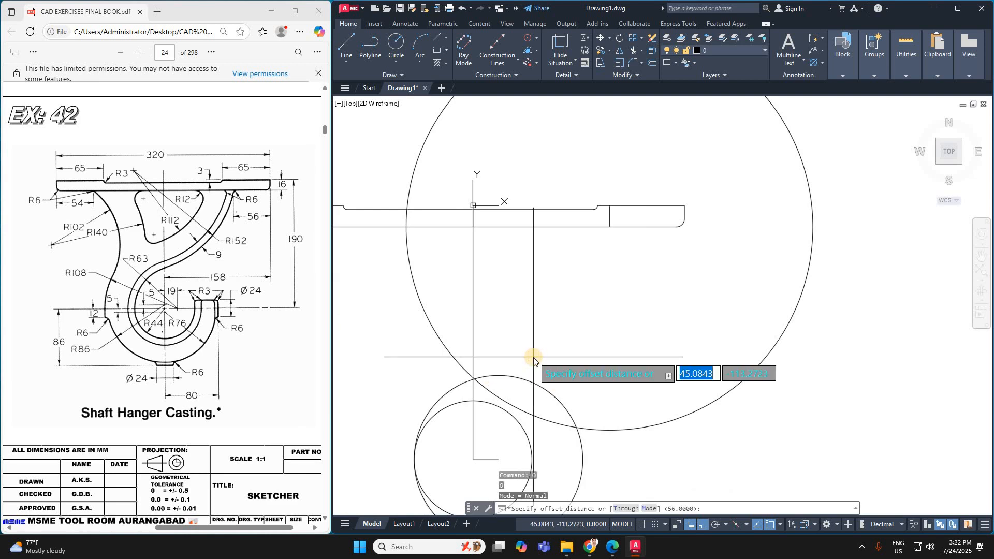
type("152")
key("Return")
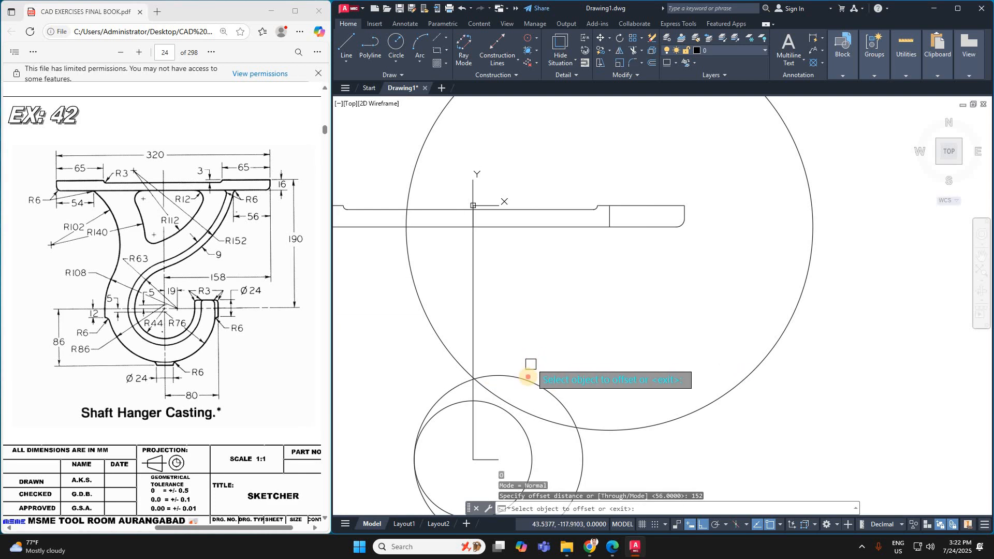
left_click(527, 379)
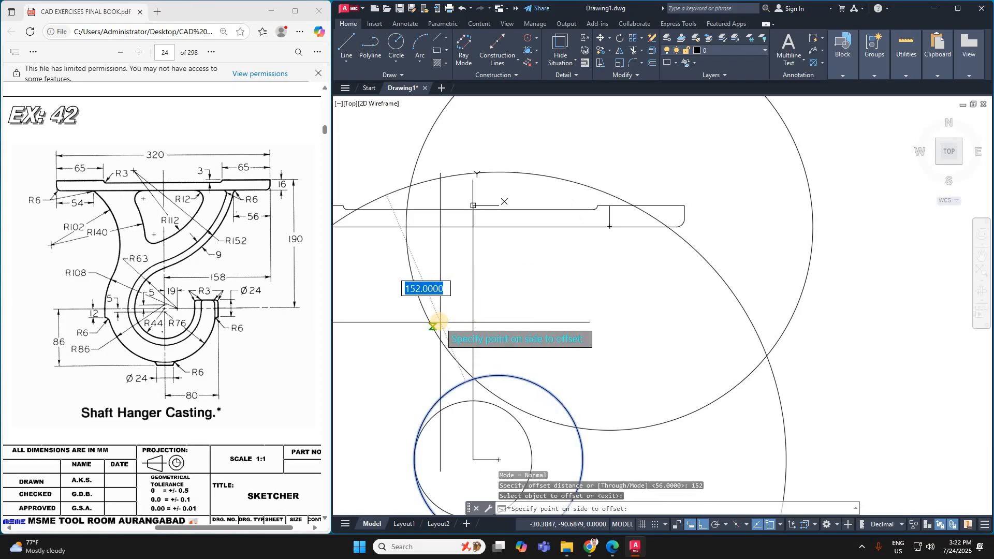
scroll(532, 254, "down", 5)
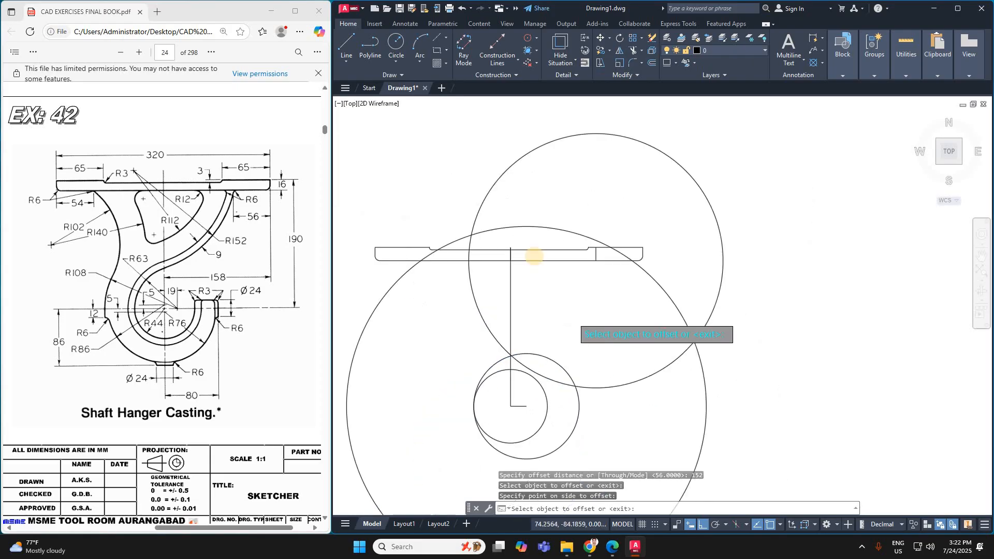
key("Escape")
Draw a circle of radius 152 mm centred on the upper-left intersection of the two large construction circles
scroll(505, 262, "up", 4)
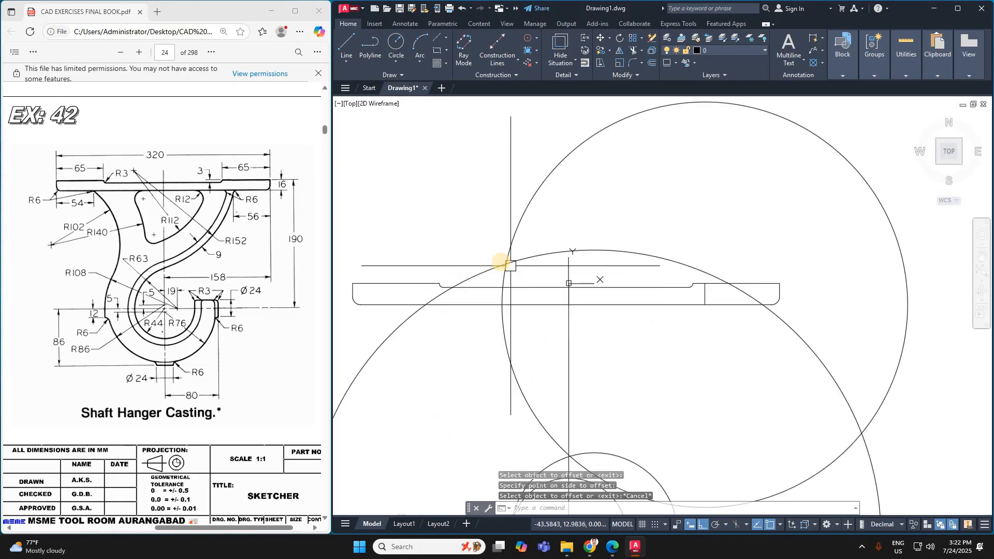
scroll(684, 221, "down", 5)
scroll(644, 225, "down", 2)
scroll(686, 220, "up", 2)
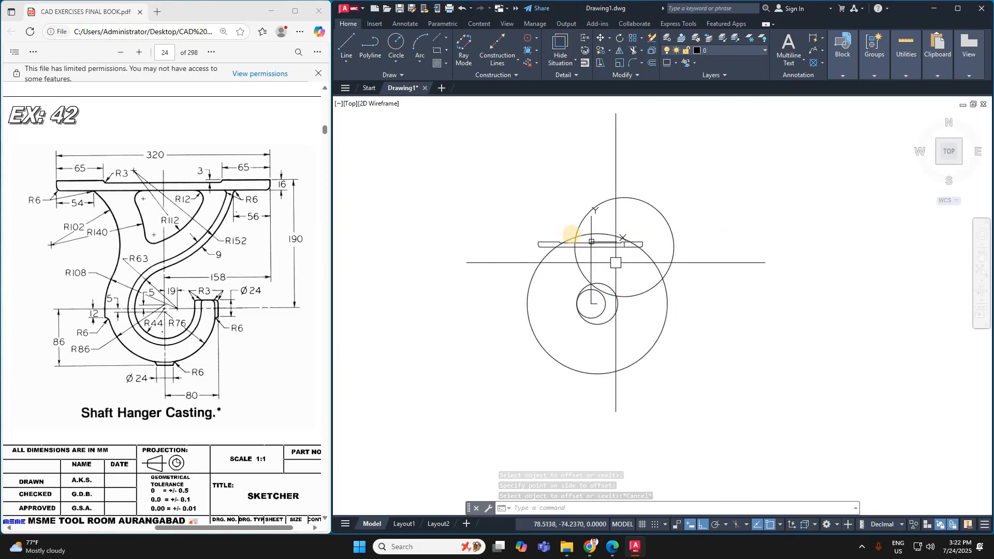
scroll(572, 234, "up", 5)
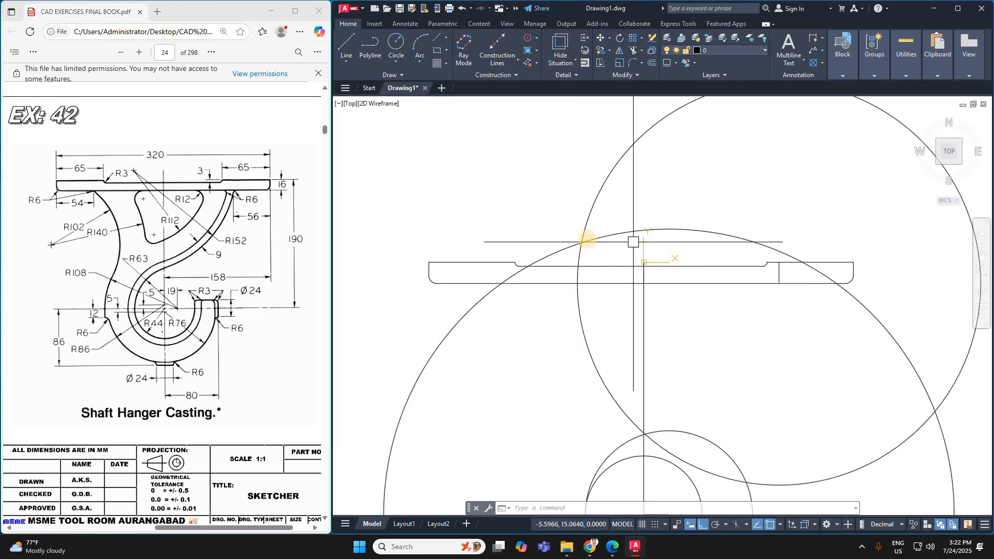
scroll(716, 258, "down", 3)
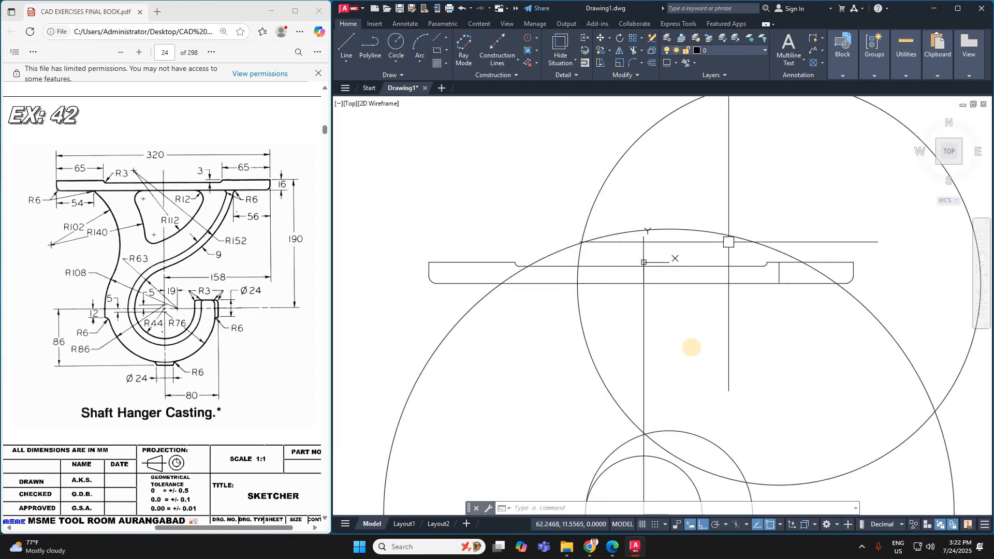
left_click(700, 354)
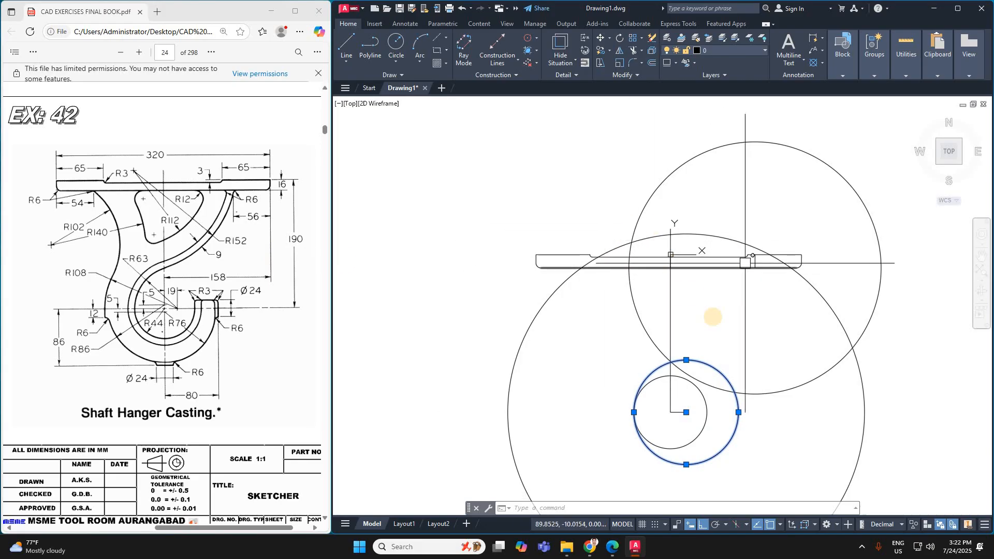
key("Escape")
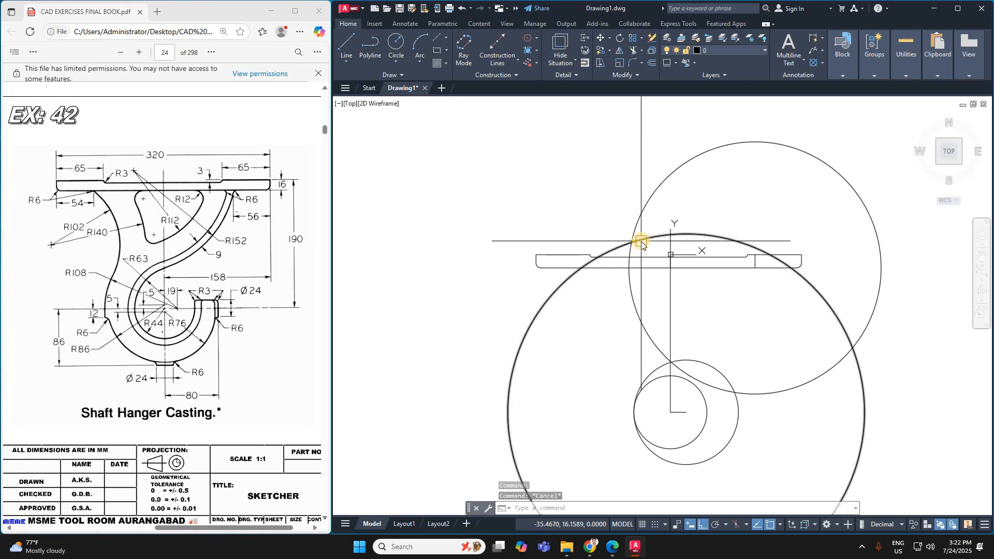
type("c")
key("Return")
key("Return")
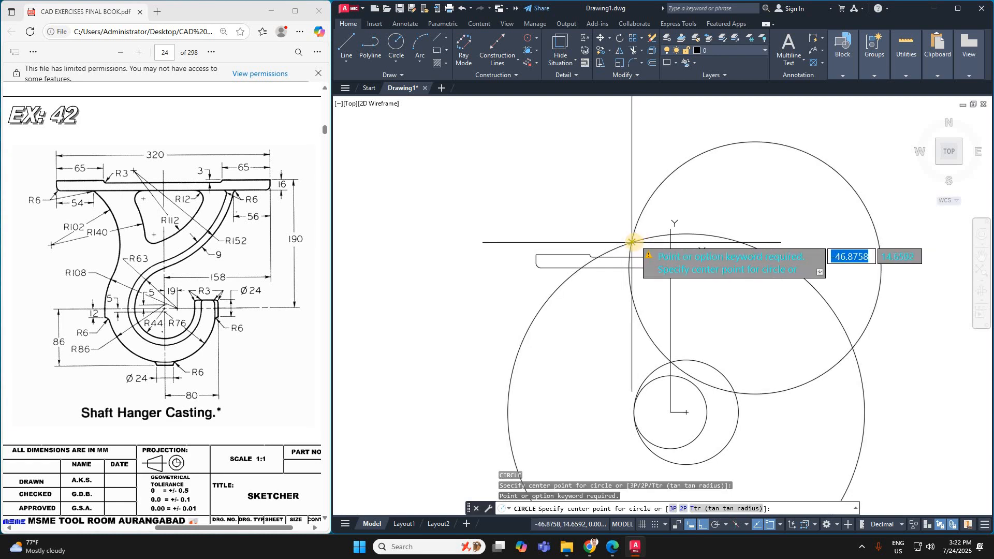
left_click(631, 241)
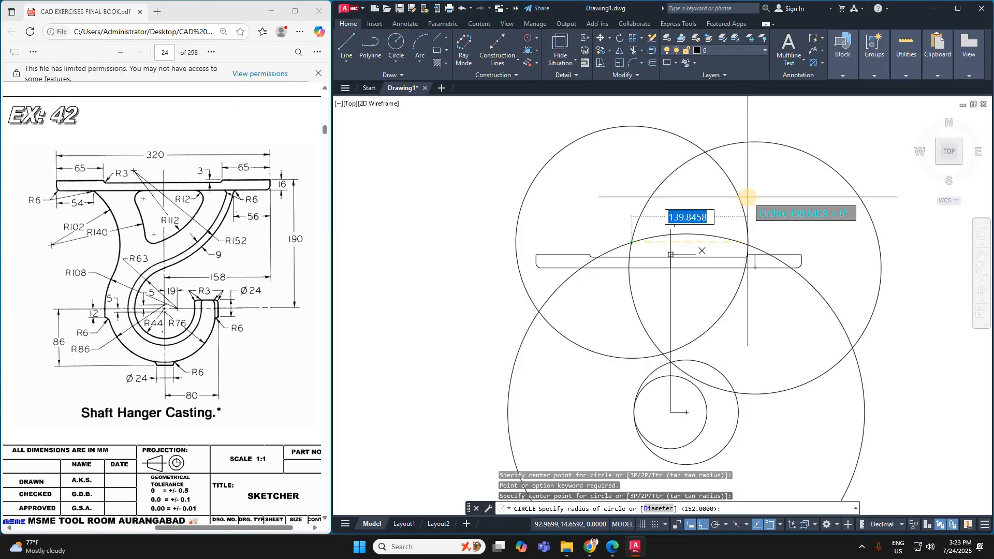
type("152")
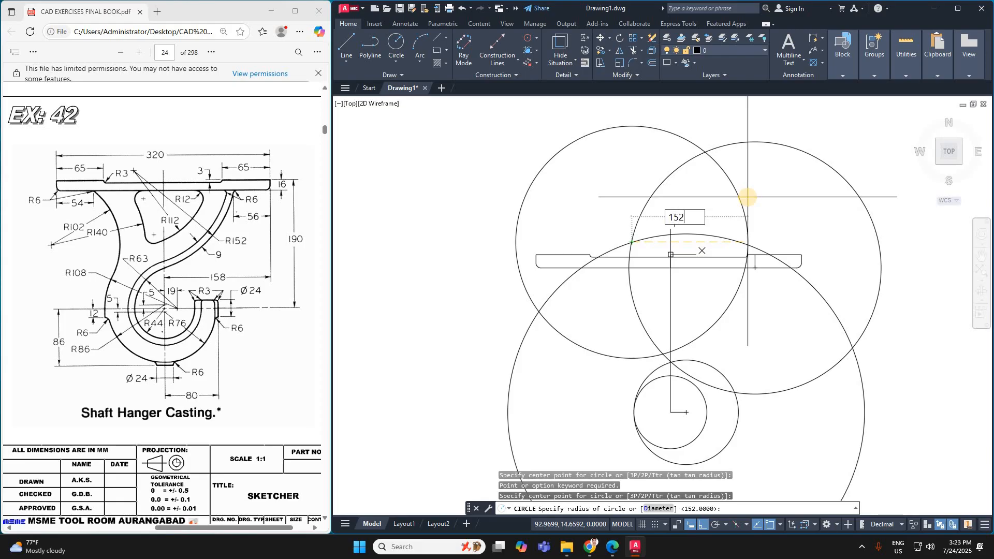
key("Return")
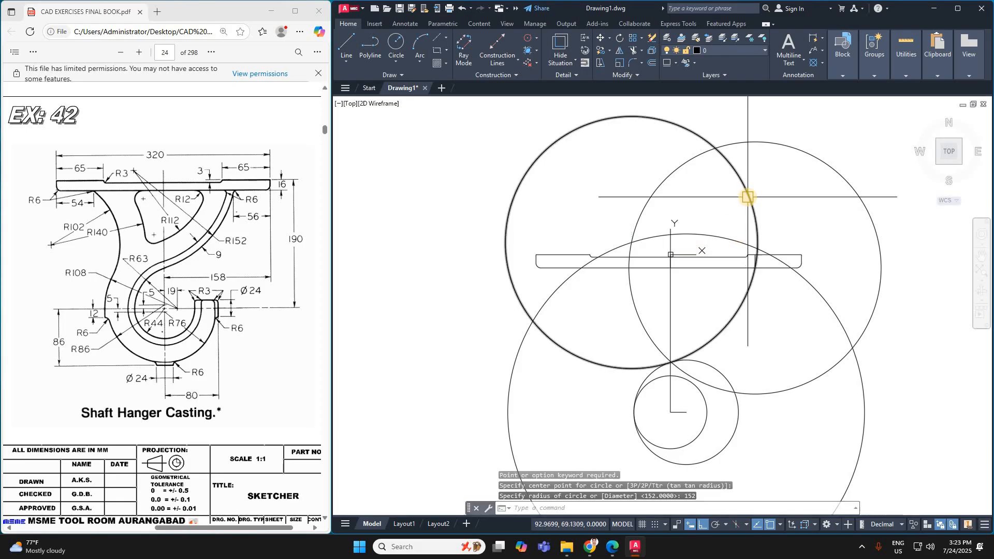
Delete the 190 mm vertical line and the two construction circles used to locate the 152 mm arc's centre
scroll(695, 365, "up", 2)
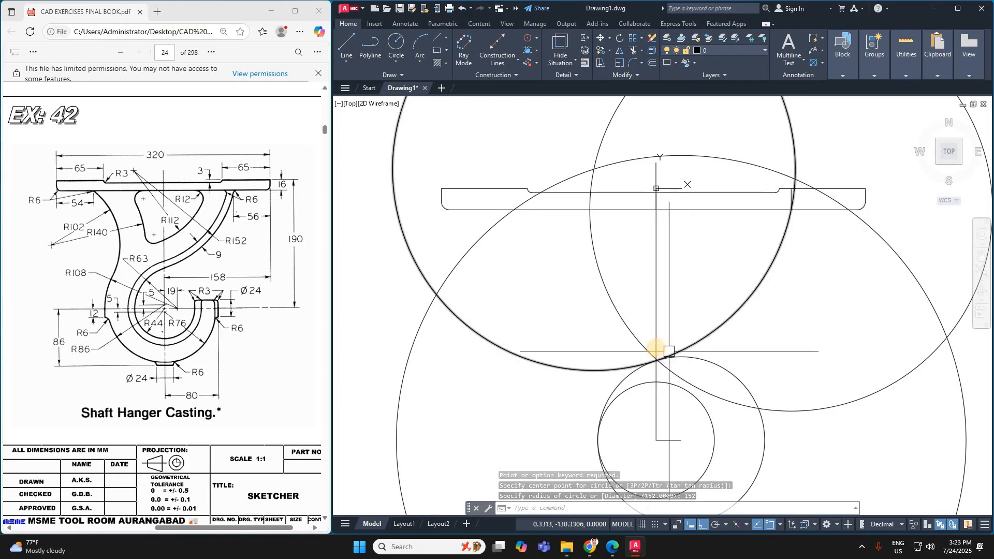
left_click(659, 339)
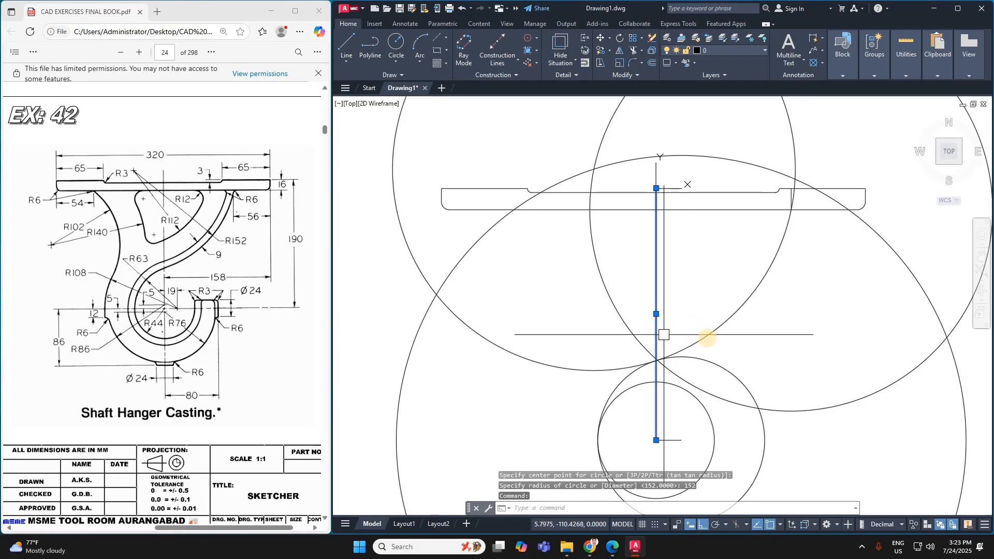
key("Delete")
left_click(617, 304)
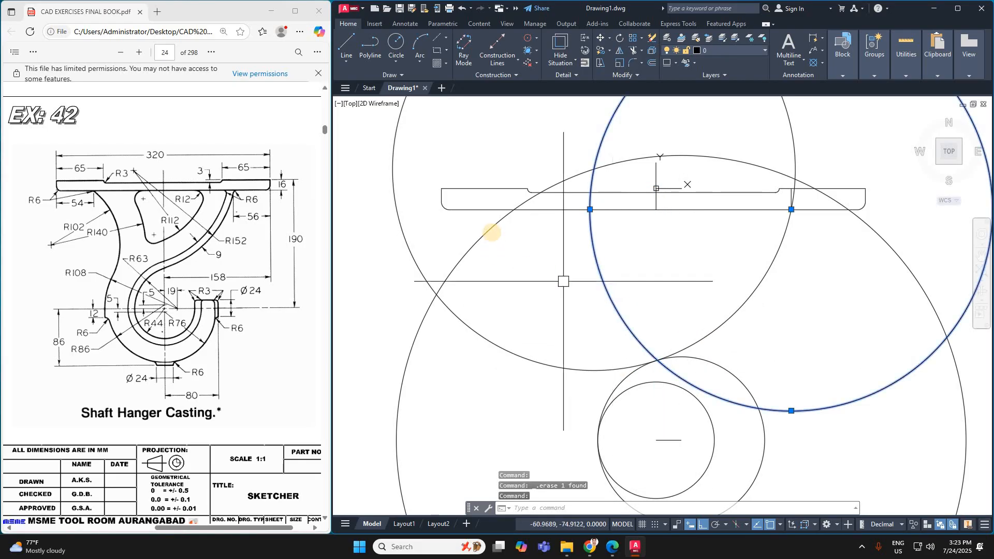
left_click(492, 228)
key("Delete")
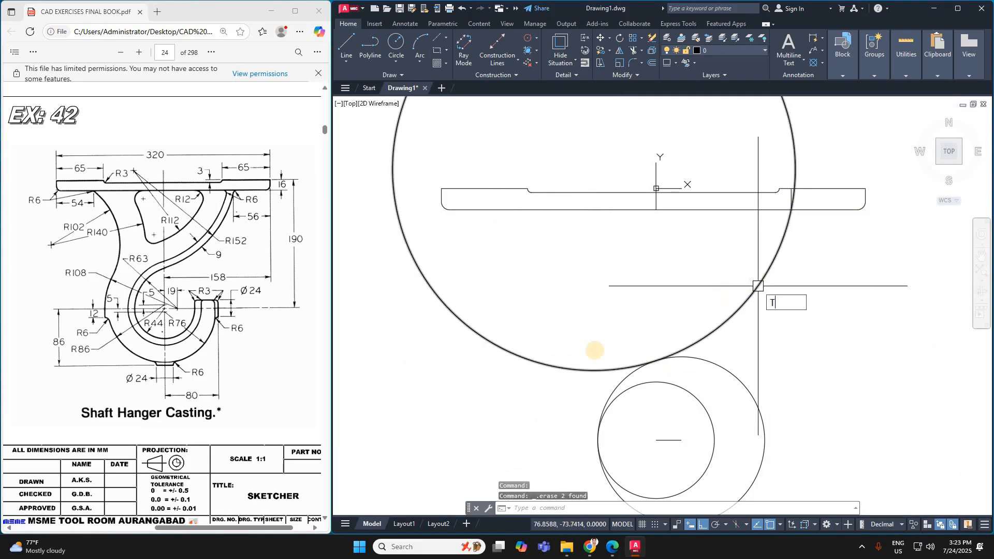
Trim the 152 mm and 63 mm radius circles to leave one S-shaped curve running from the flange to the 44 mm radius circle
type("tr")
key("Return")
left_click(585, 370)
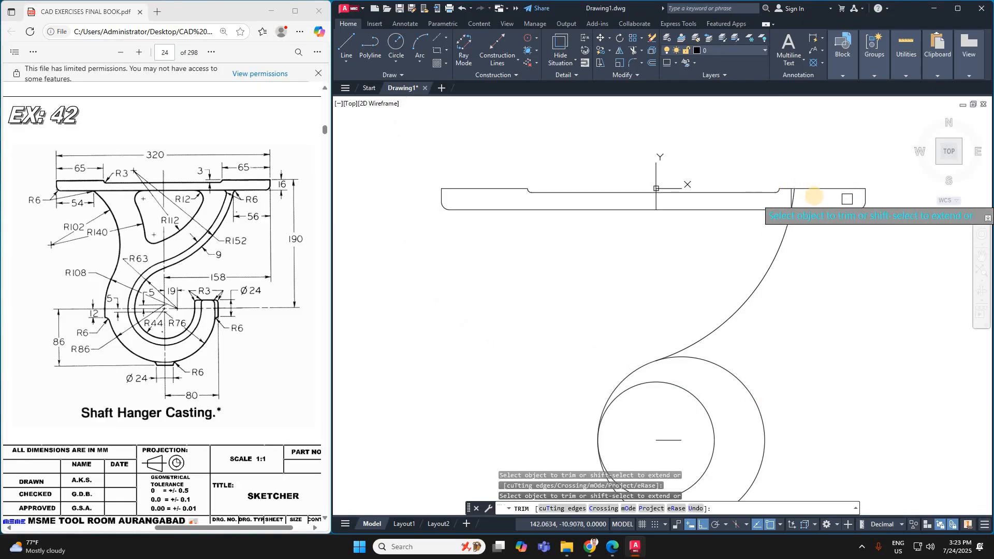
scroll(767, 195, "up", 4)
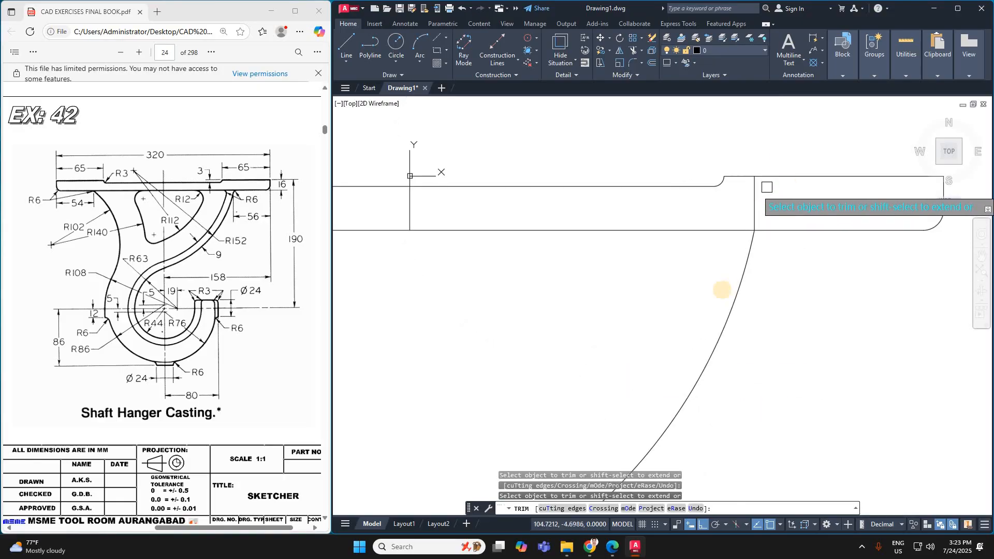
scroll(750, 299, "down", 4)
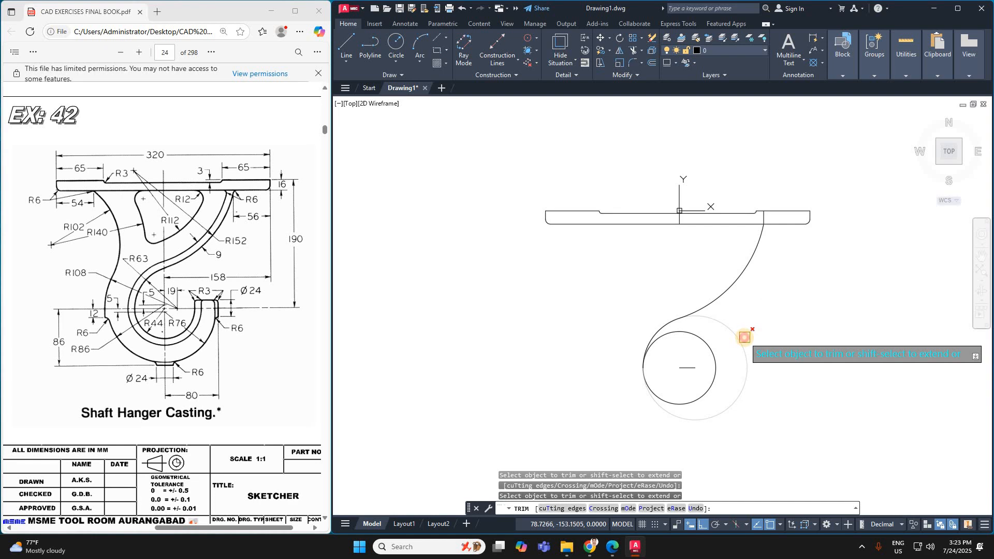
left_click(744, 337)
key("Escape")
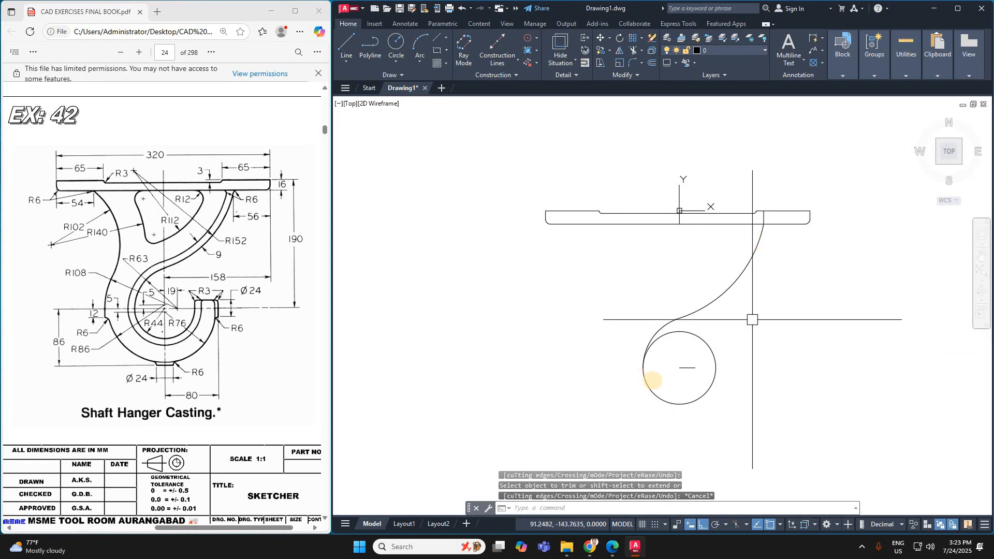
Extend the short horizontal line at the centre of the 44 mm radius circle to the circle's right side
scroll(651, 374, "up", 2)
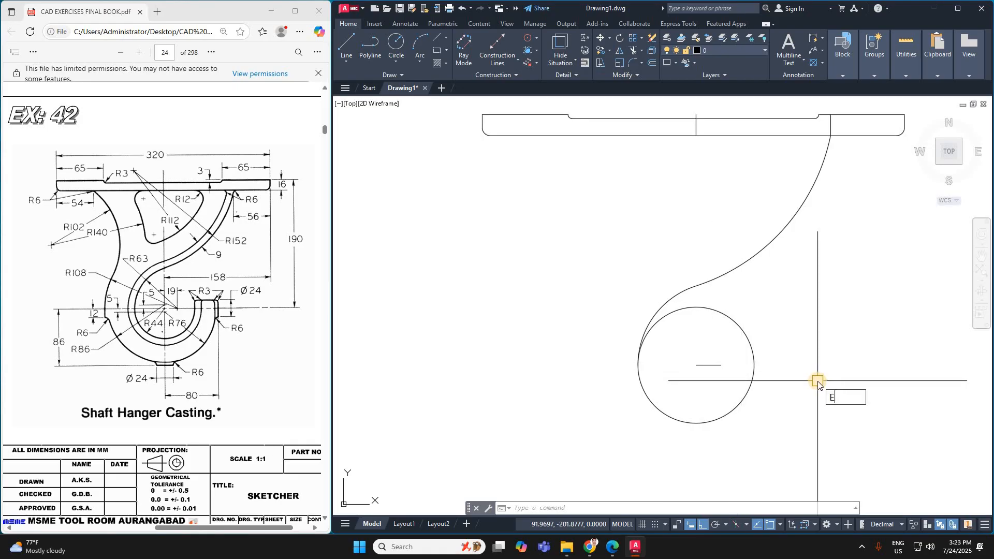
type("X")
key("Return")
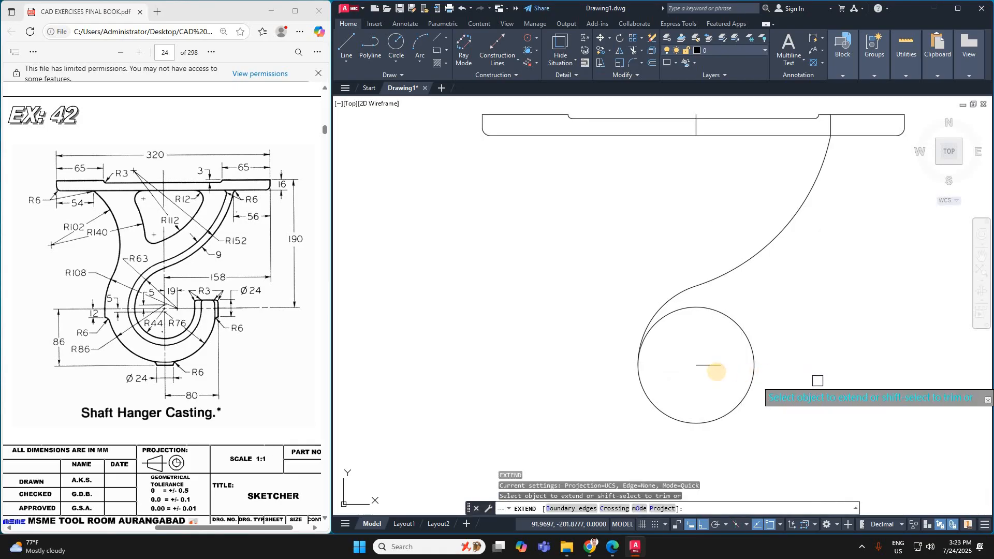
left_click(718, 366)
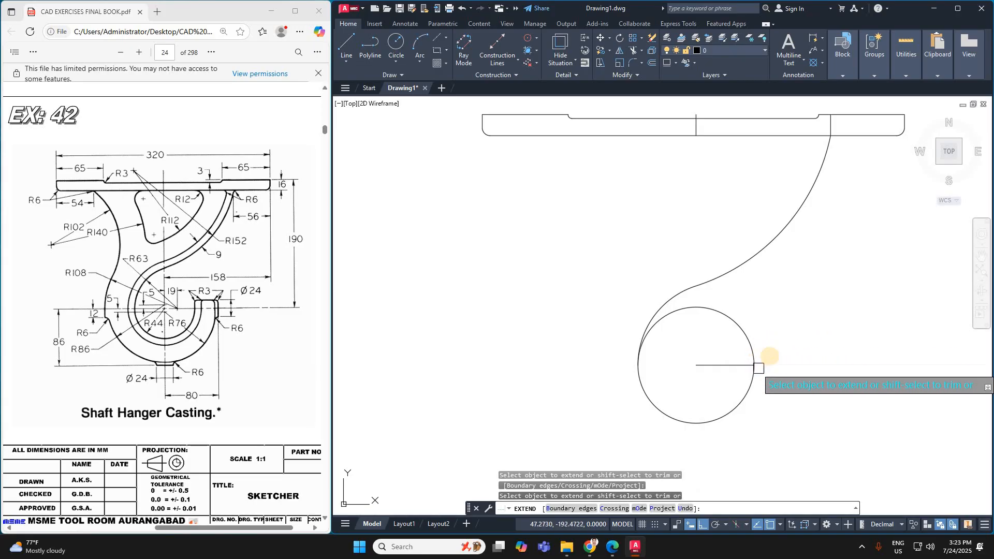
key("Escape")
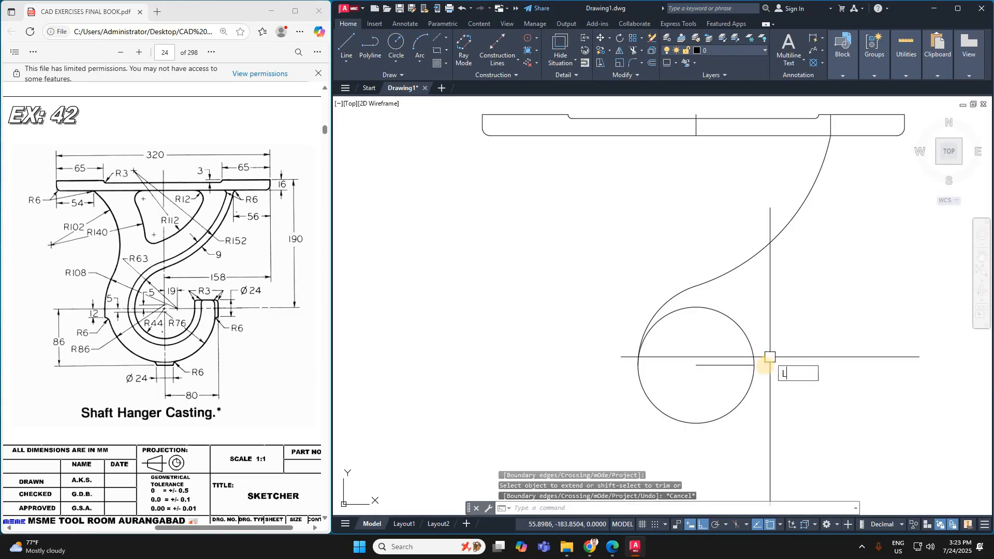
Draw a 12 mm vertical line upward from the point where the horizontal line meets the 44 mm radius circle
type("L")
key("Return")
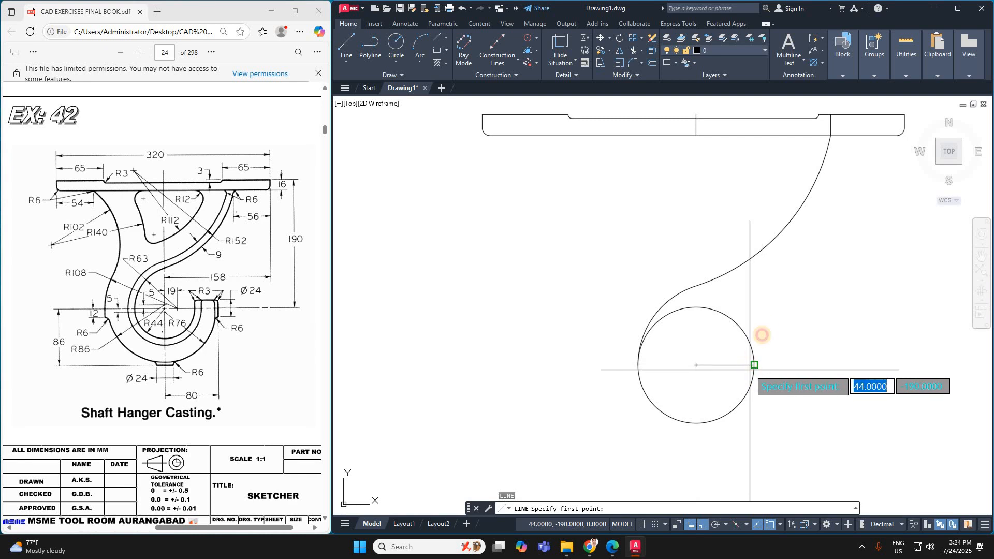
left_click(753, 366)
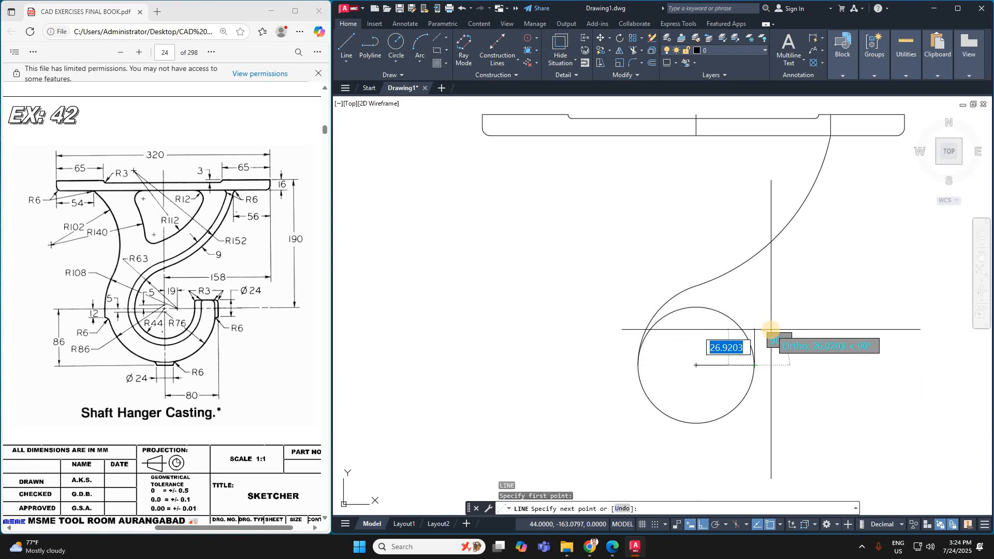
type("12")
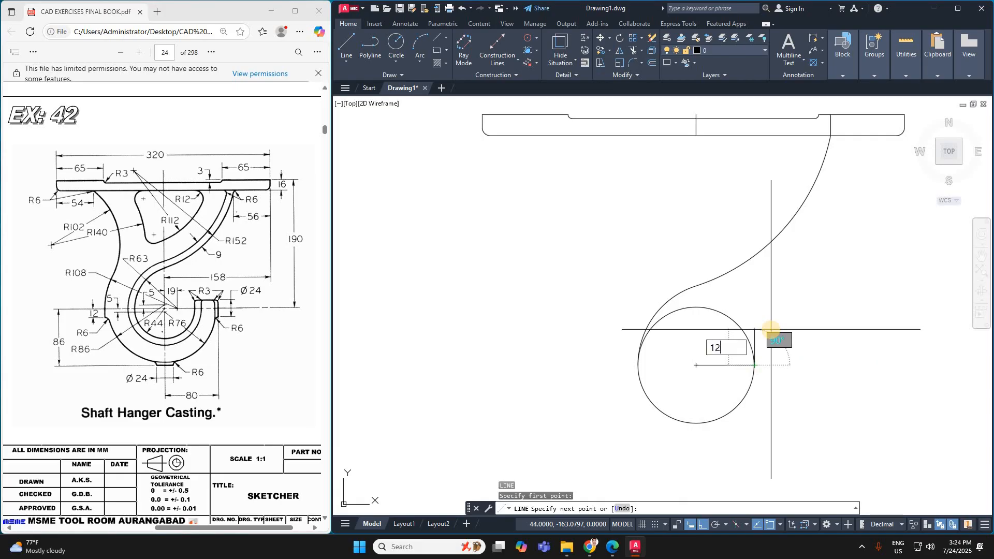
key("Return")
key("Escape")
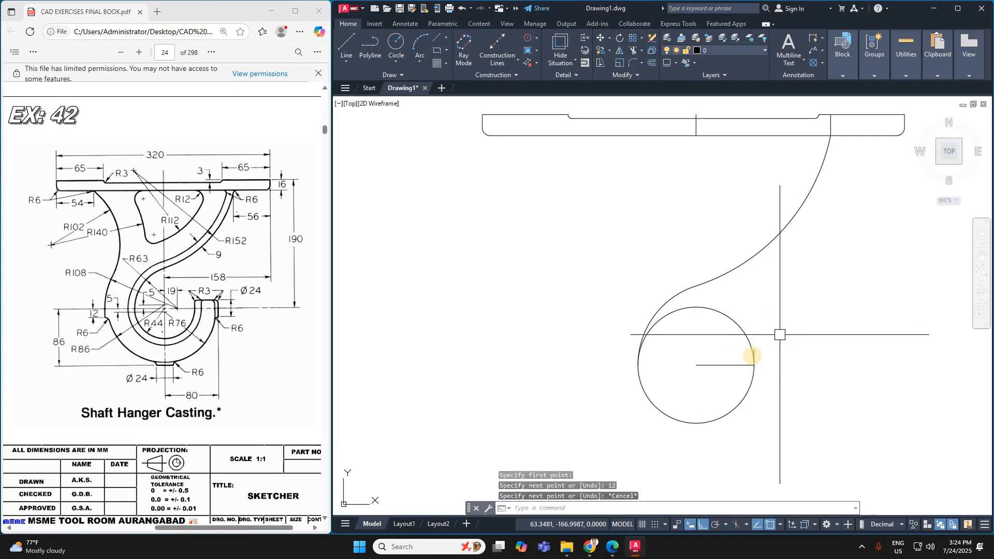
Trim away the upper half of the 44 mm radius circle to open the hook
scroll(753, 344, "up", 2)
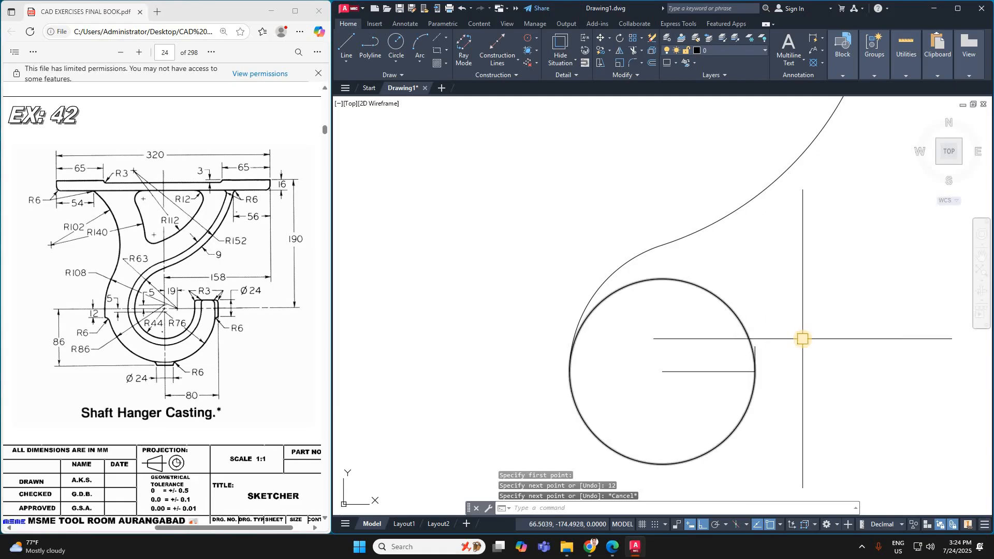
type("tr")
key("Return")
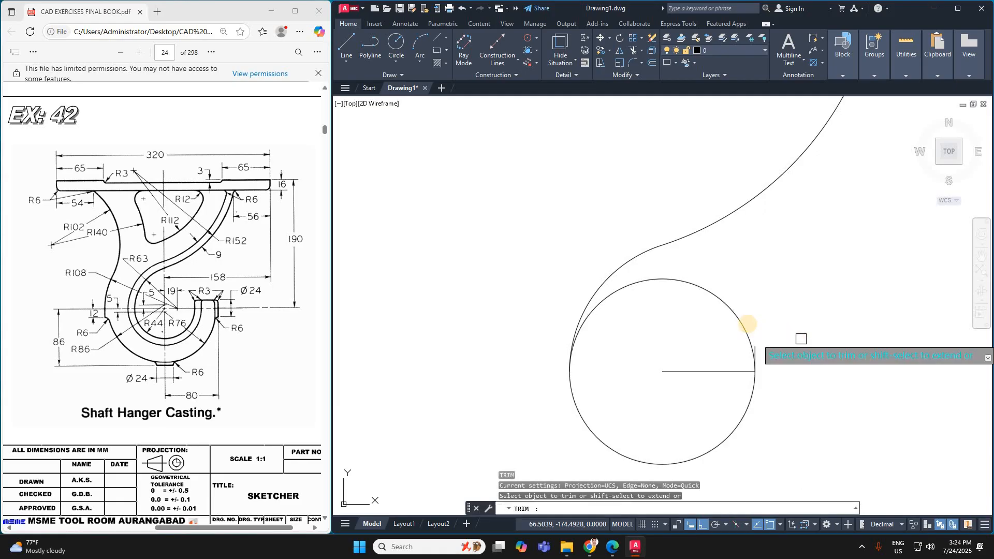
left_click(746, 325)
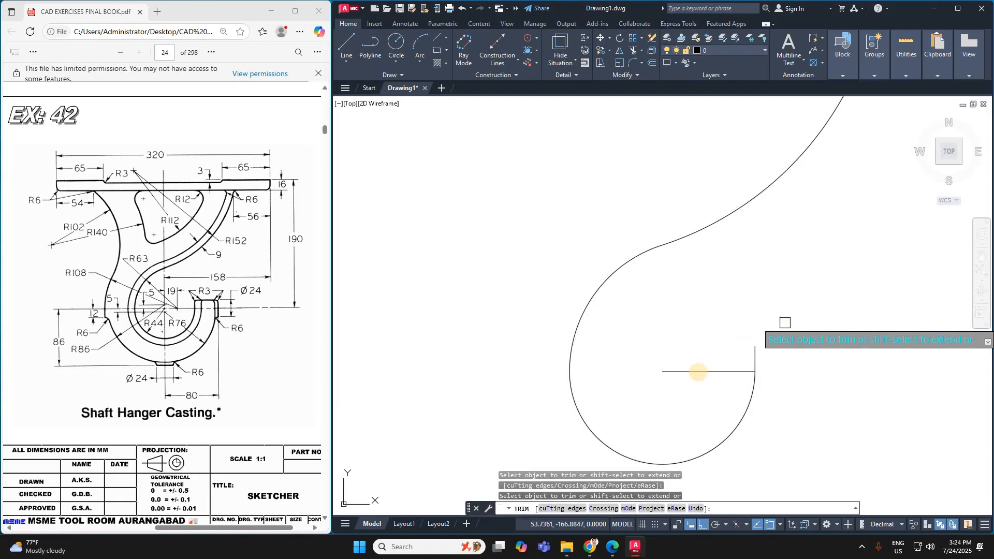
key("Escape")
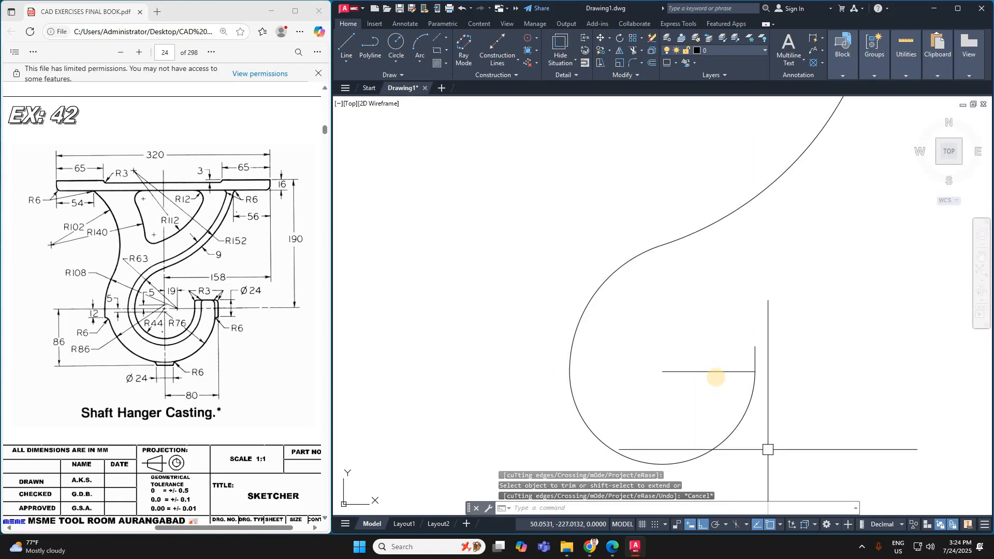
Join the R152, R63 and R44 arcs and the 12 mm vertical line into one polyline
scroll(716, 377, "down", 2)
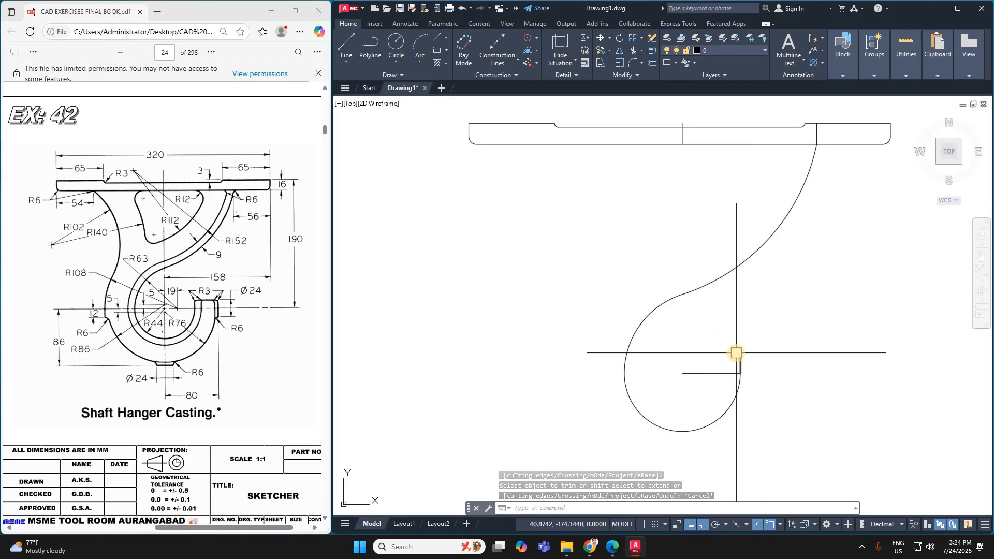
type("J")
key("Return")
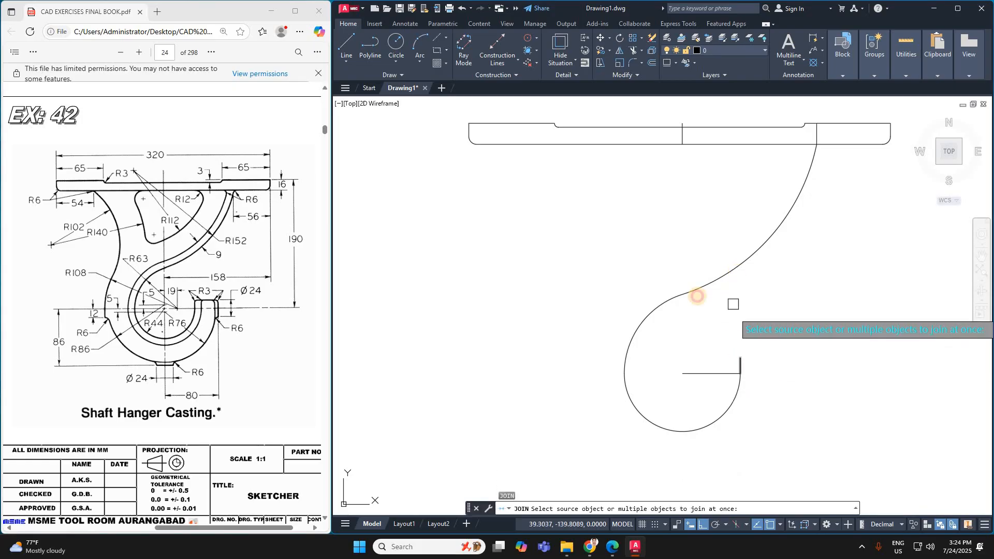
left_click(671, 305)
left_click(629, 404)
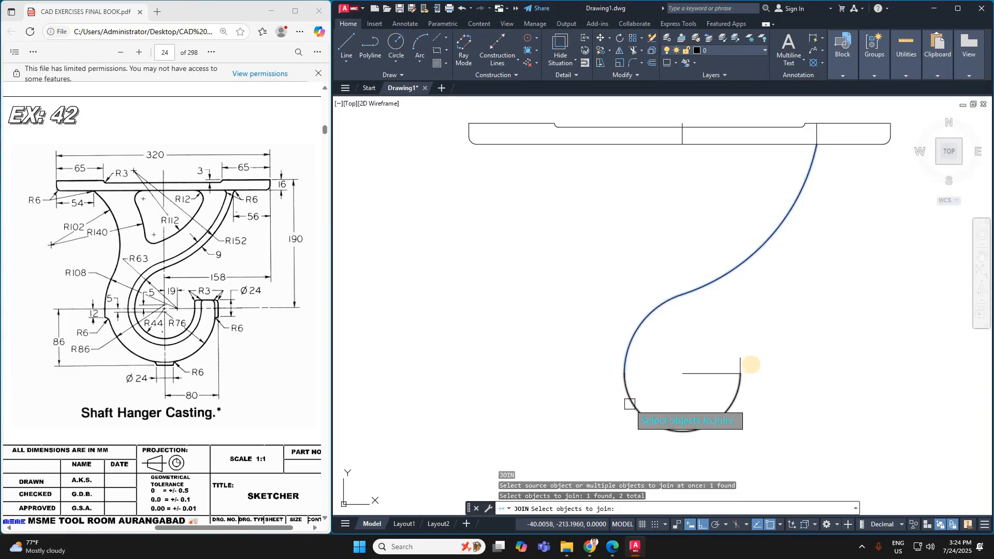
left_click(743, 358)
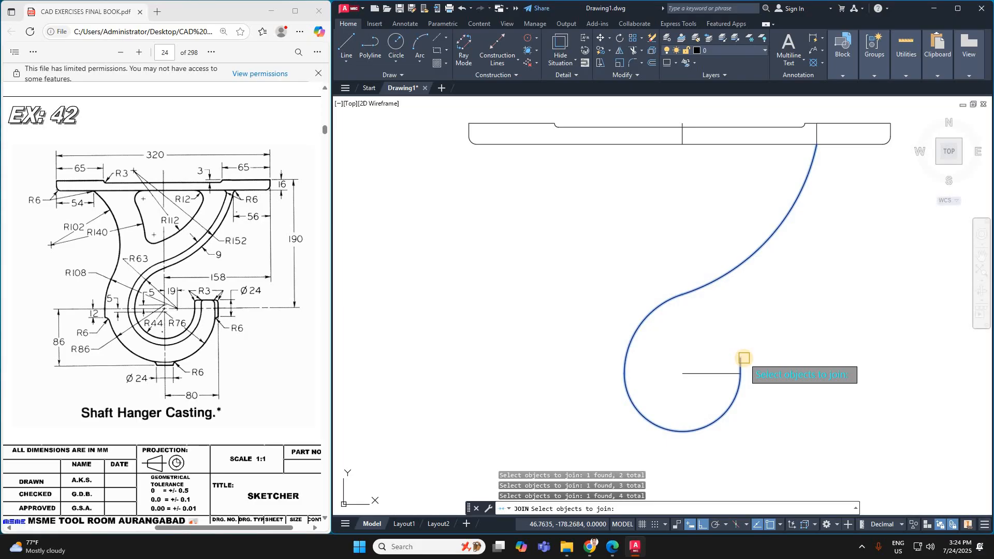
key("Return")
left_click(707, 281)
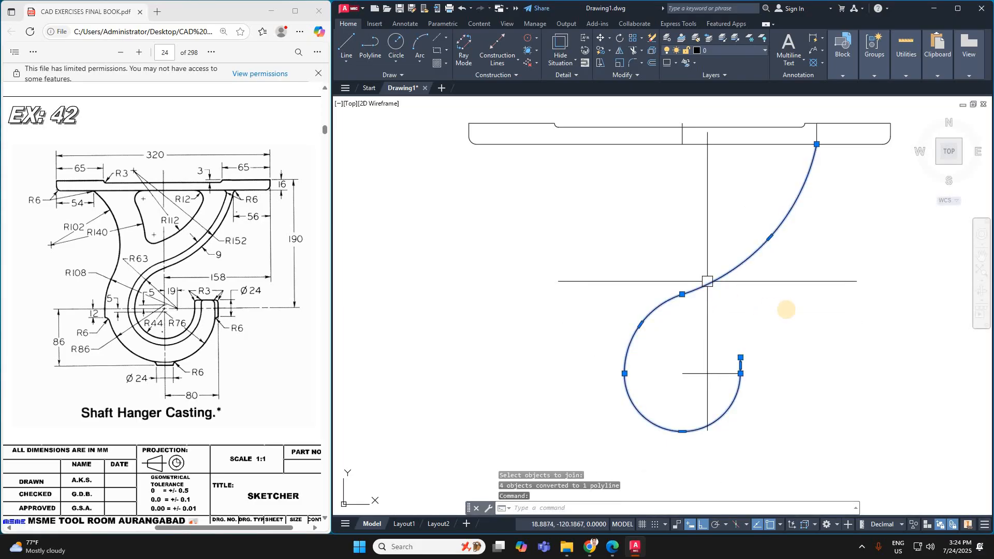
key("Escape")
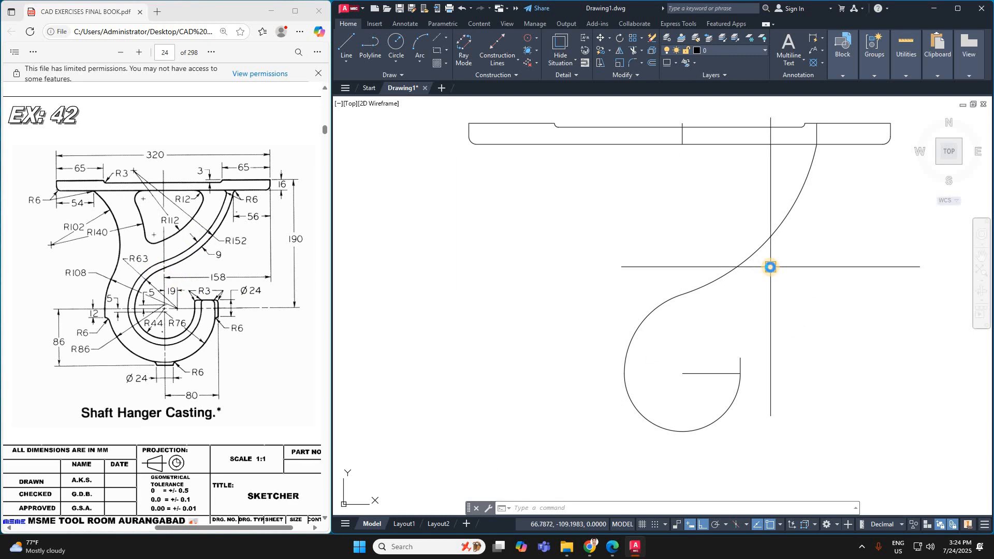
Offset the joined hook polyline by 9 mm toward its upper-left, outer side
key("Return")
key("Return")
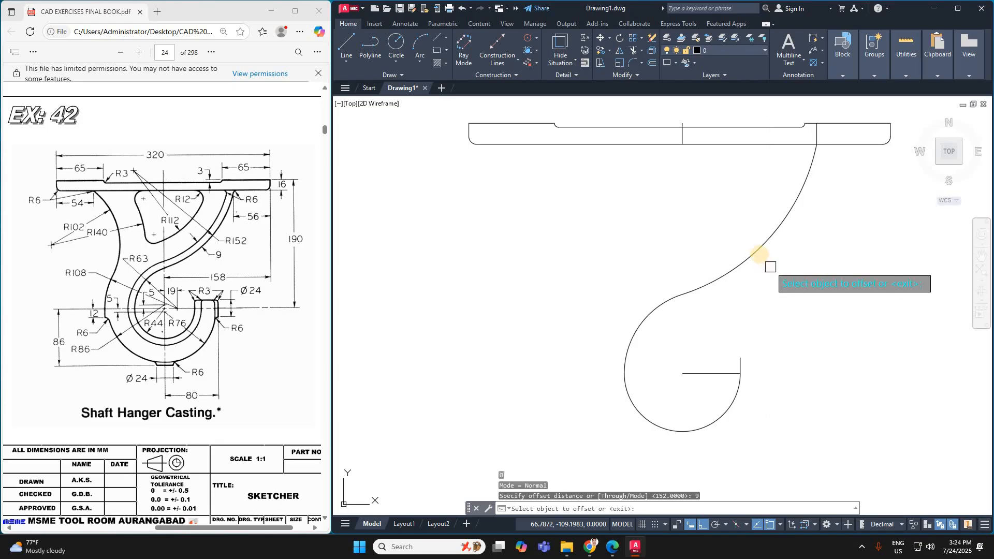
left_click(755, 249)
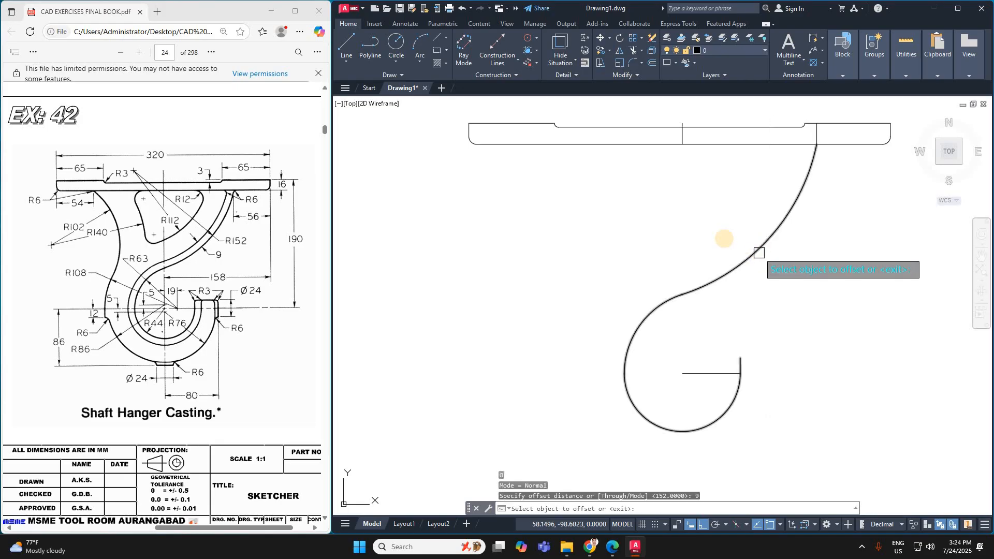
left_click(723, 238)
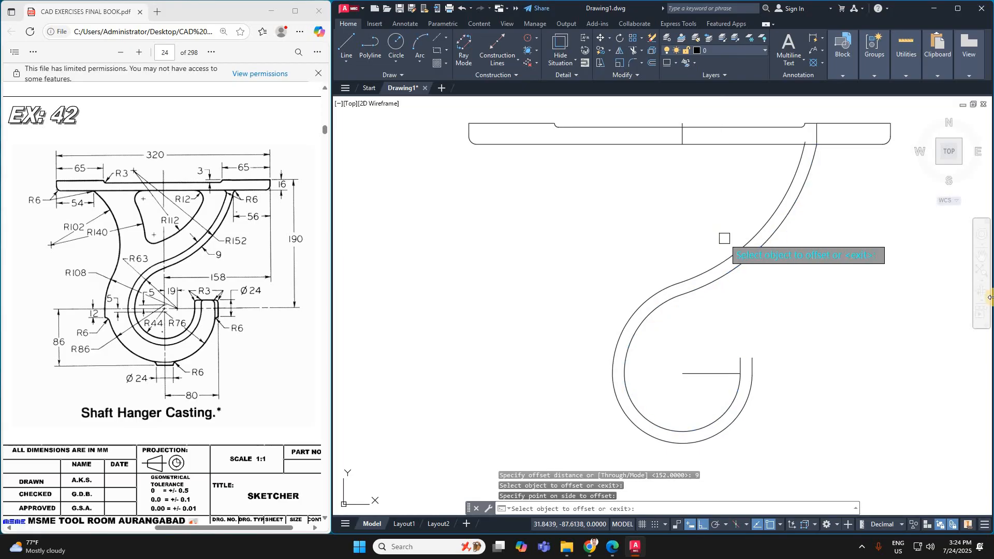
key("Escape")
Trim the end of the offset hook curve that projects above the flange's bottom edge
type("T")
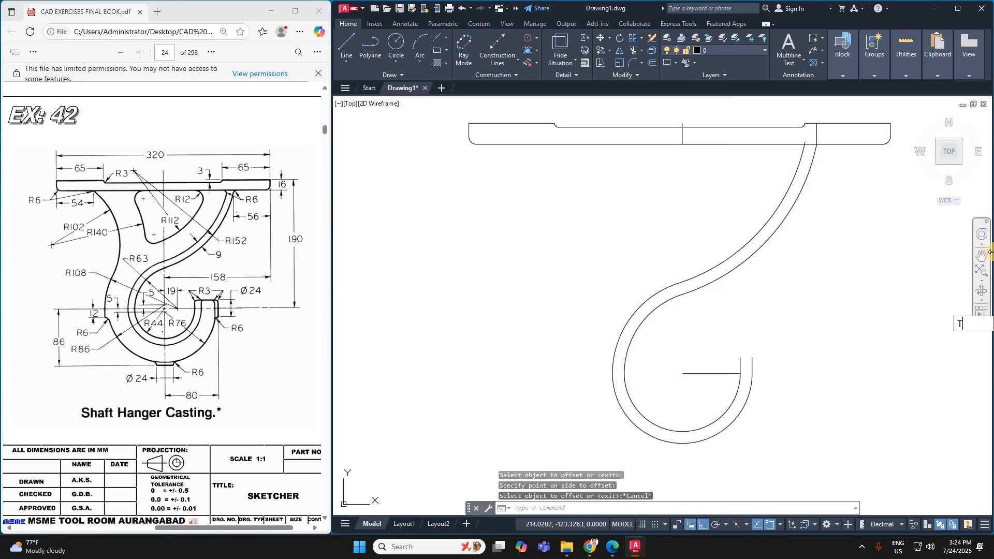
type("R")
key("Return")
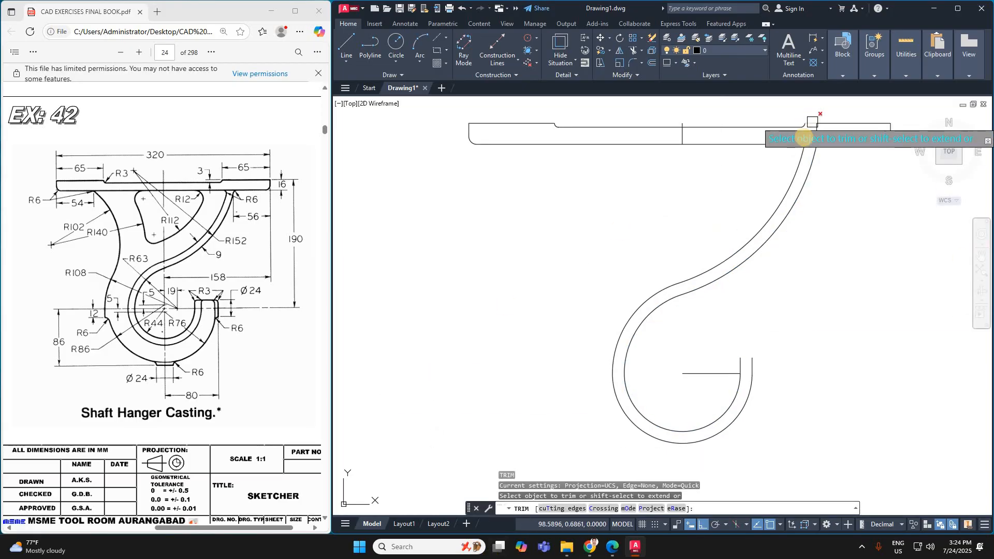
scroll(806, 145, "up", 2)
left_click(804, 137)
scroll(783, 153, "down", 4)
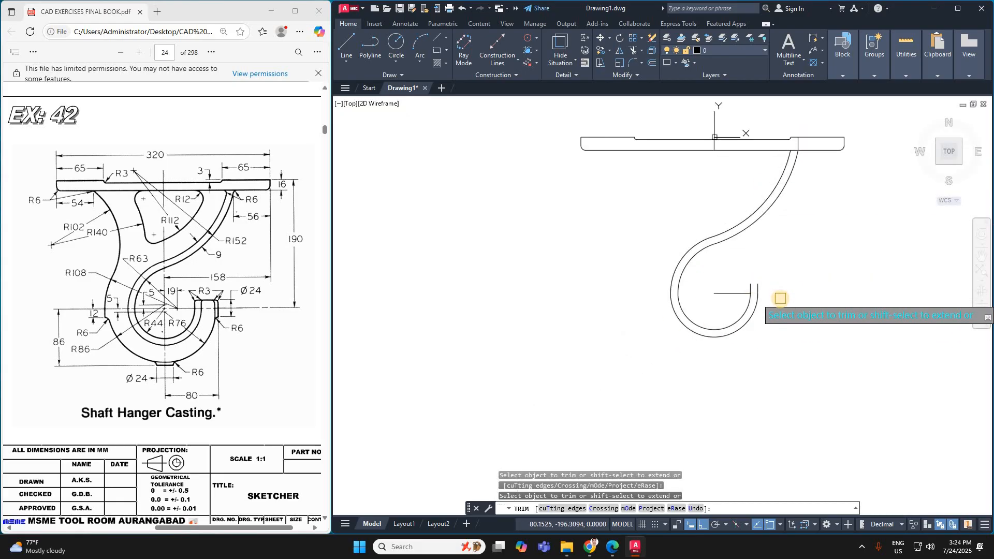
key("Escape")
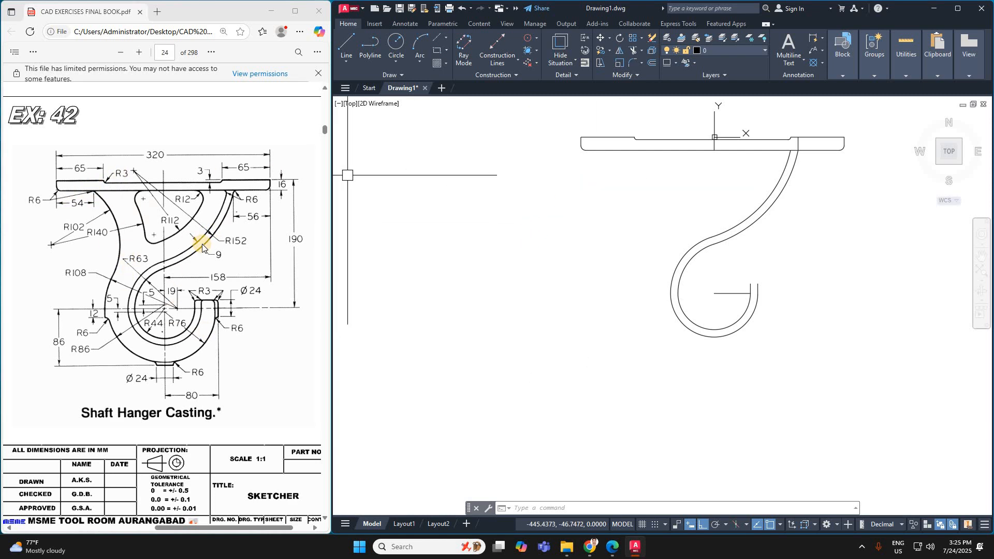
Offset the flange's left vertical edge inward by 54 mm
type("o")
key("Return")
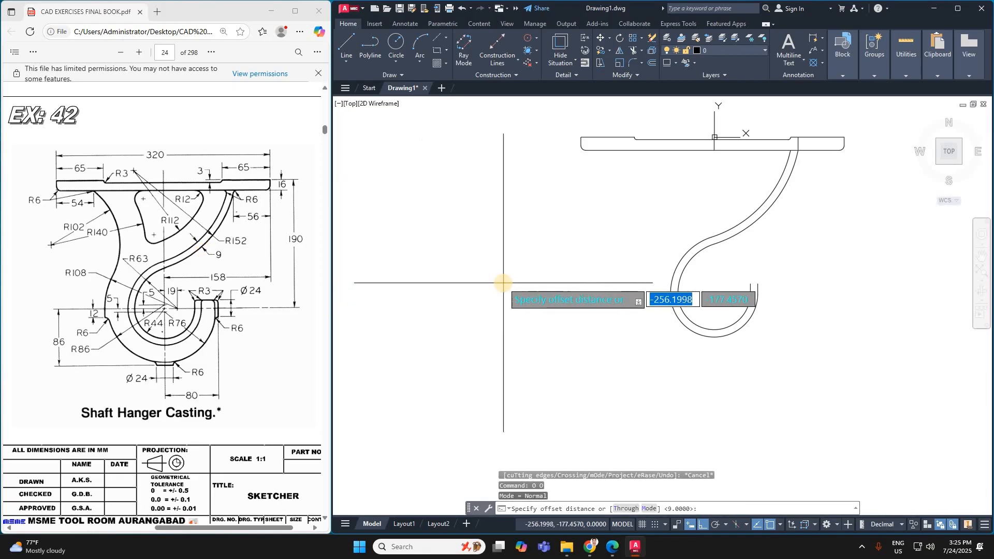
type("54")
key("Return")
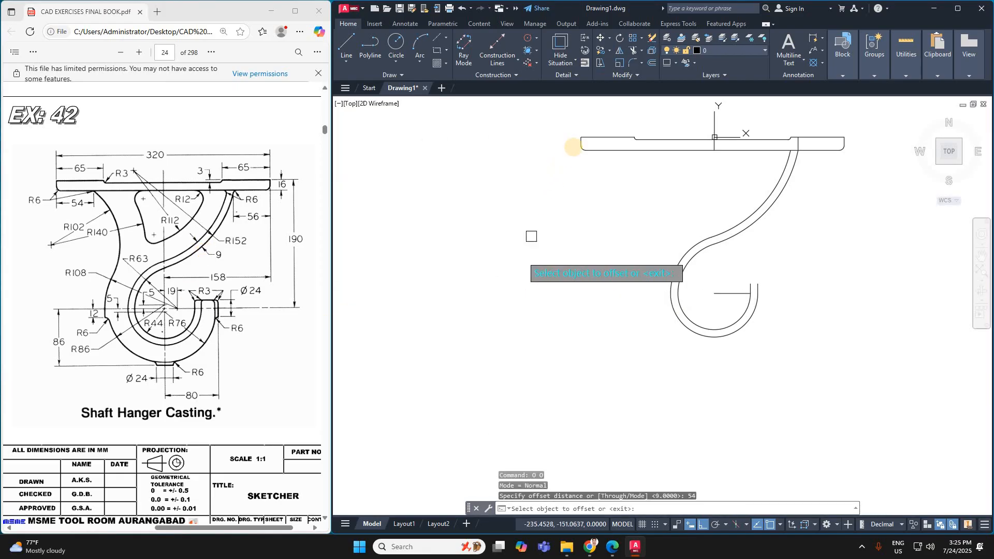
scroll(574, 147, "up", 5)
left_click(602, 128)
left_click(739, 133)
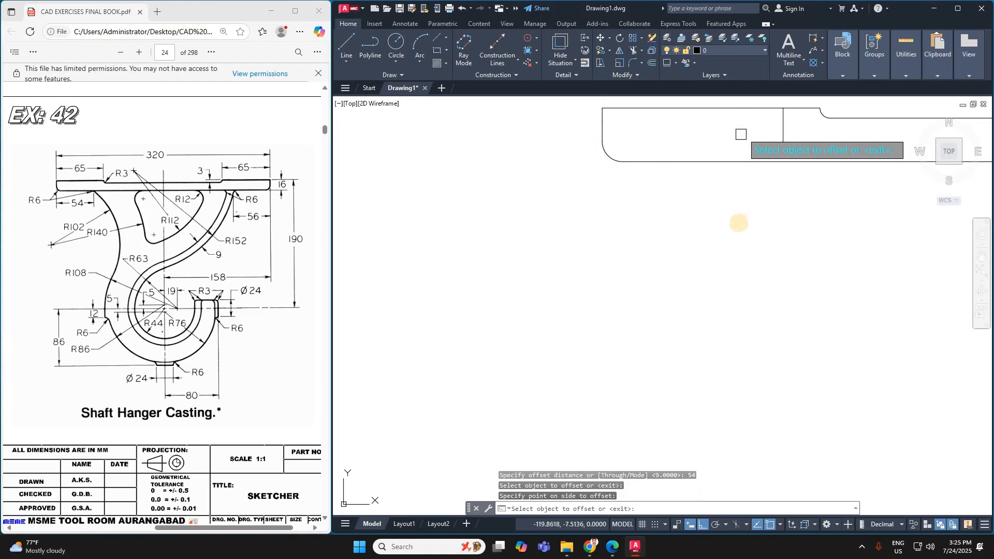
key("Escape")
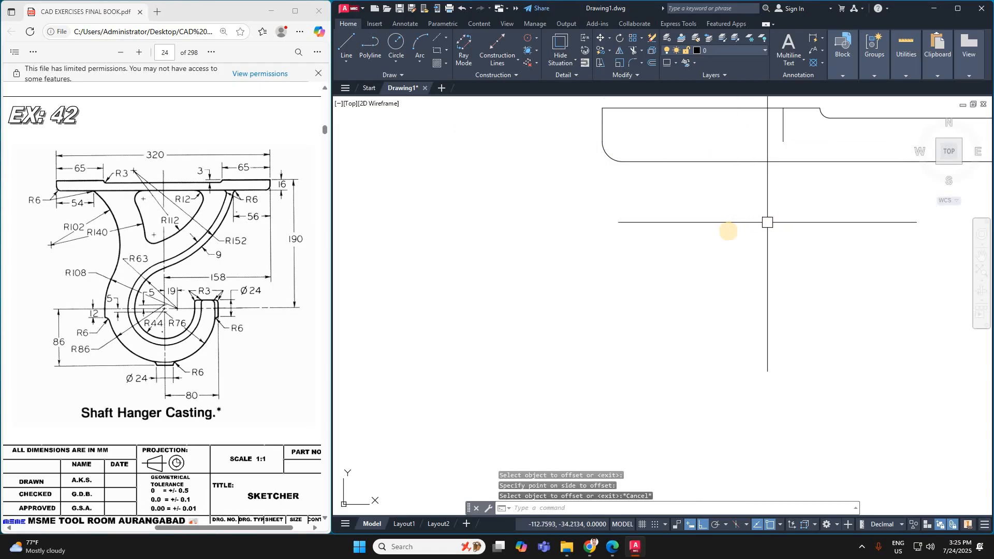
Extend the 54 mm offset line down to the flange's bottom edge
type("EXTEND :")
key("Return")
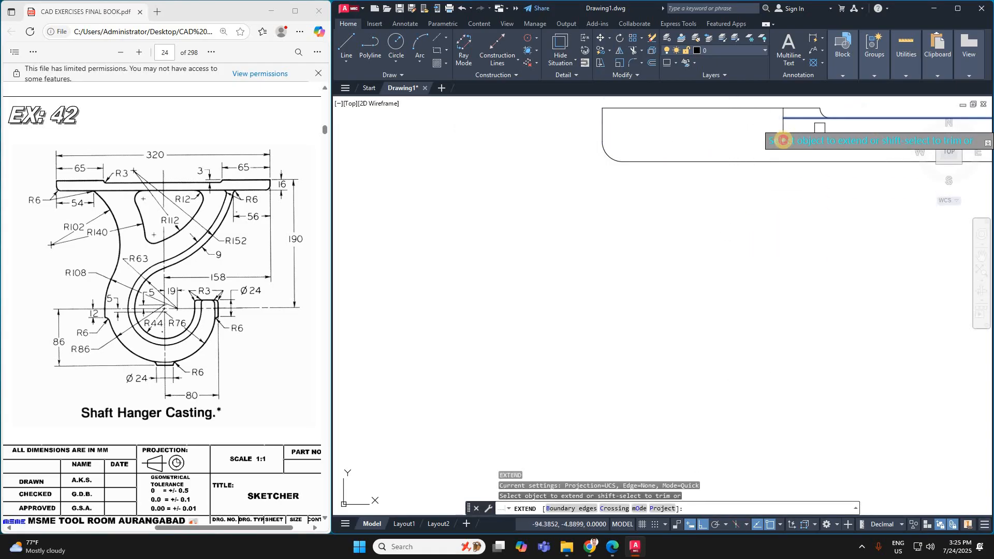
key("Escape")
scroll(691, 211, "down", 5)
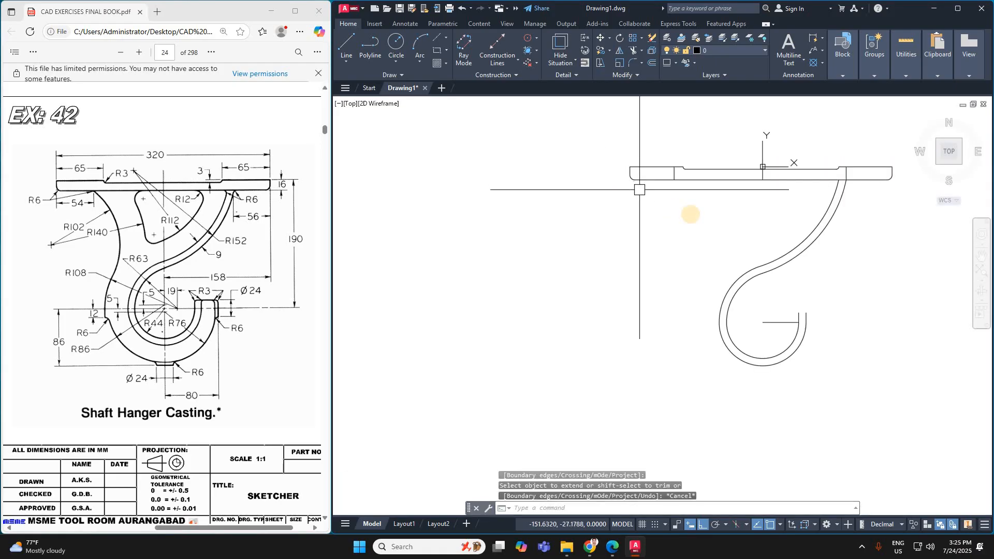
Draw a construction circle of radius 102 mm centred where the 54 mm offset line meets the flange's bottom edge
key("Return")
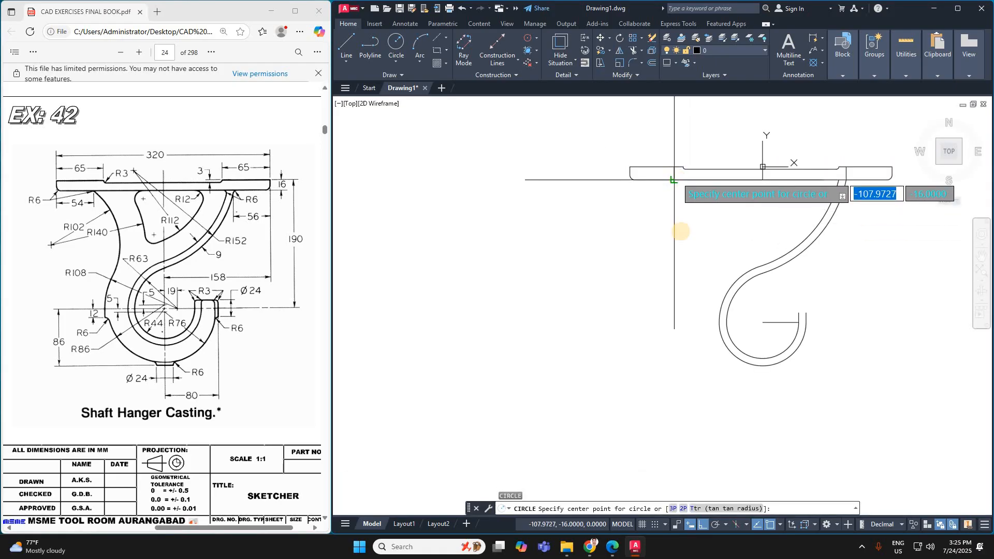
left_click(674, 180)
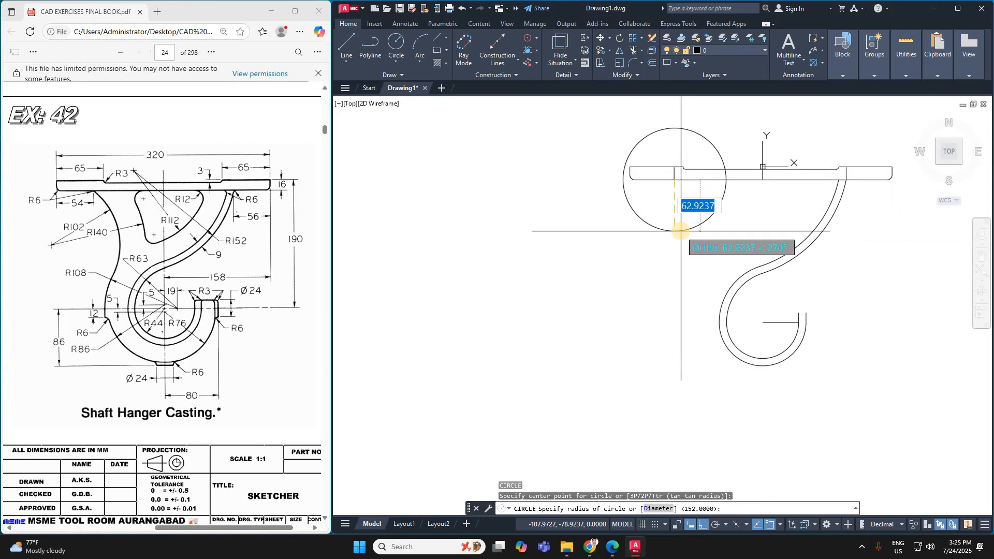
type("102")
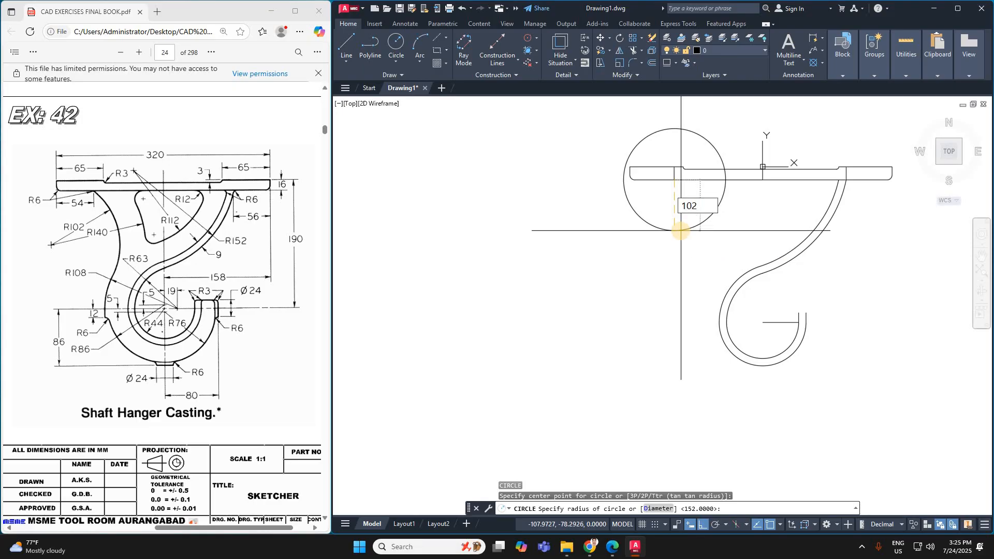
key("Return")
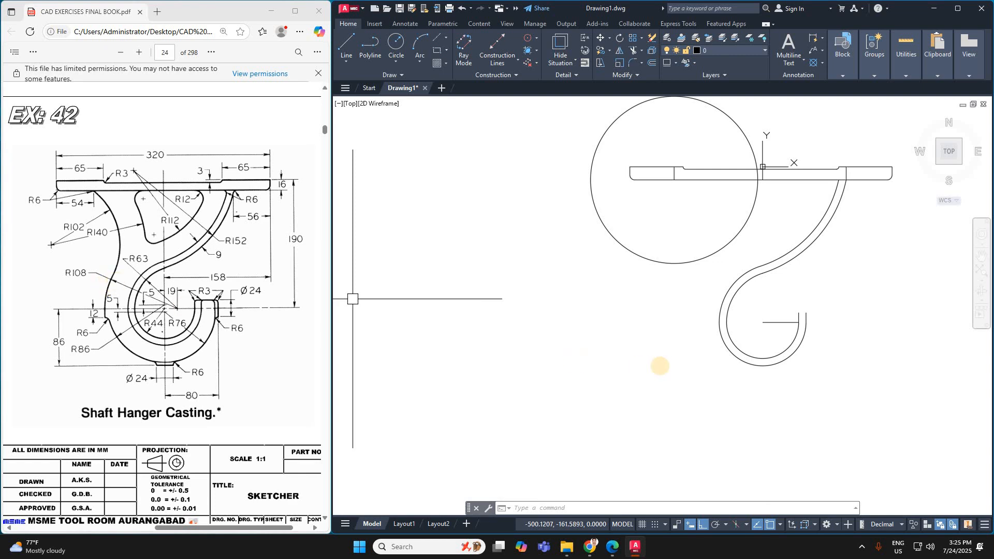
Delete the horizontal construction line from the hook's centre and leave the hook polylines unselected
left_click(764, 322)
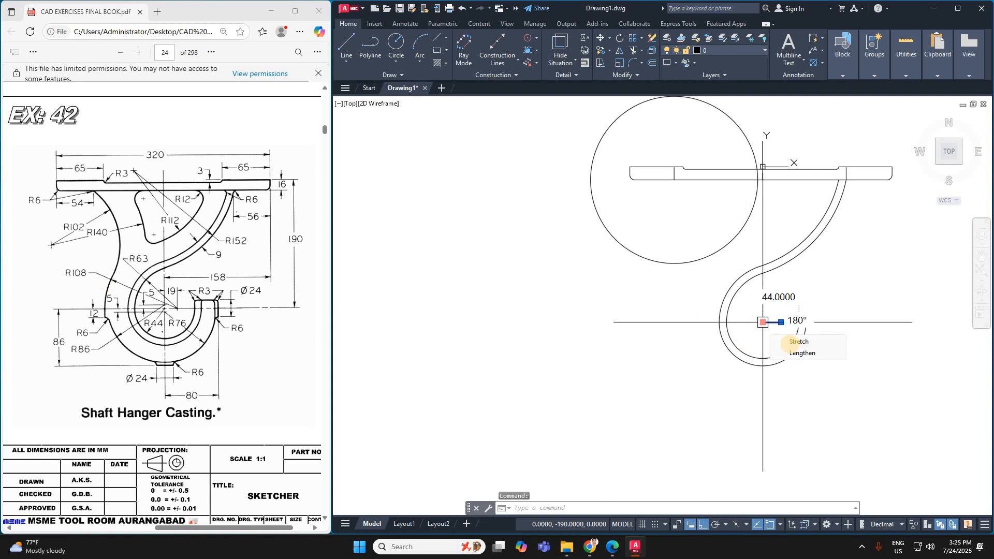
key("Delete")
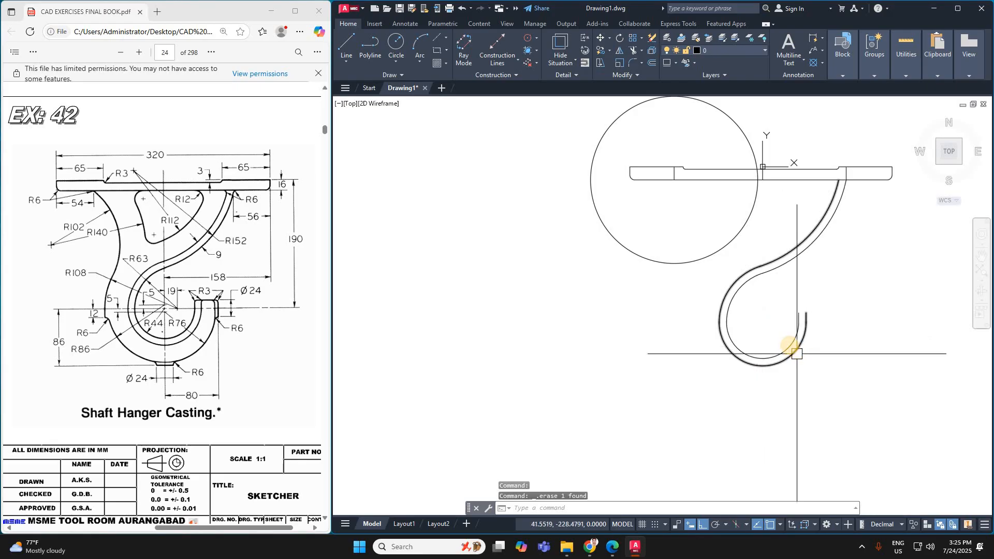
left_click(727, 324)
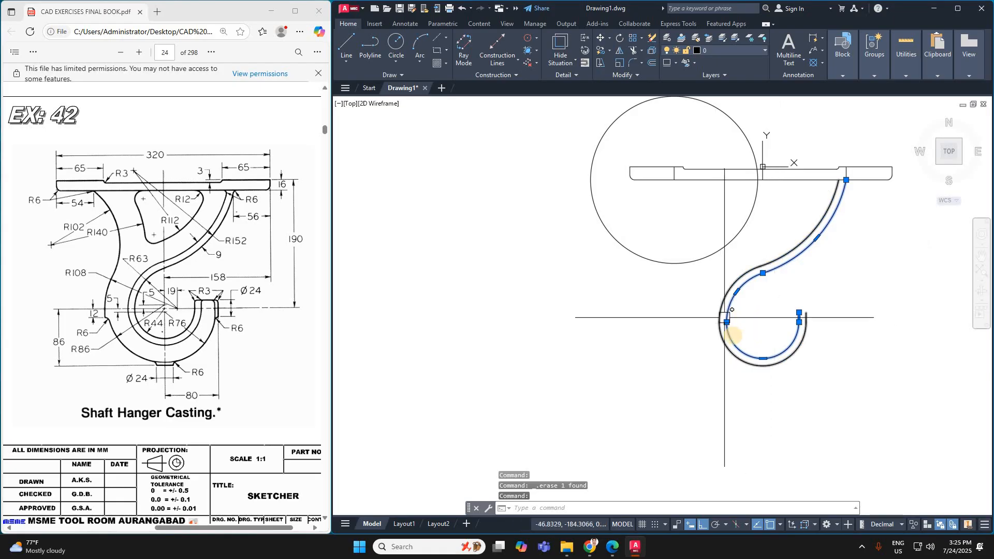
key("Escape")
key("Escape")
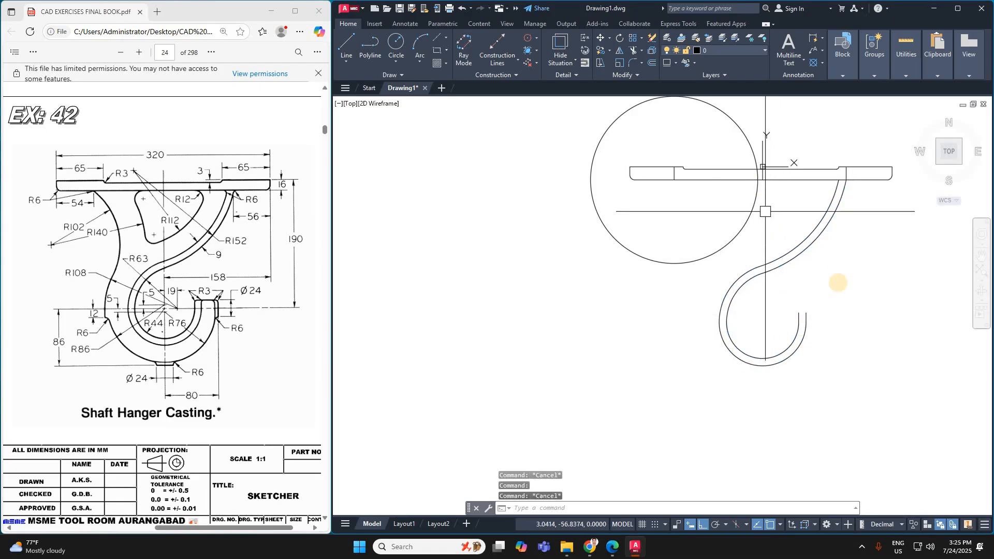
type("l")
key("Return")
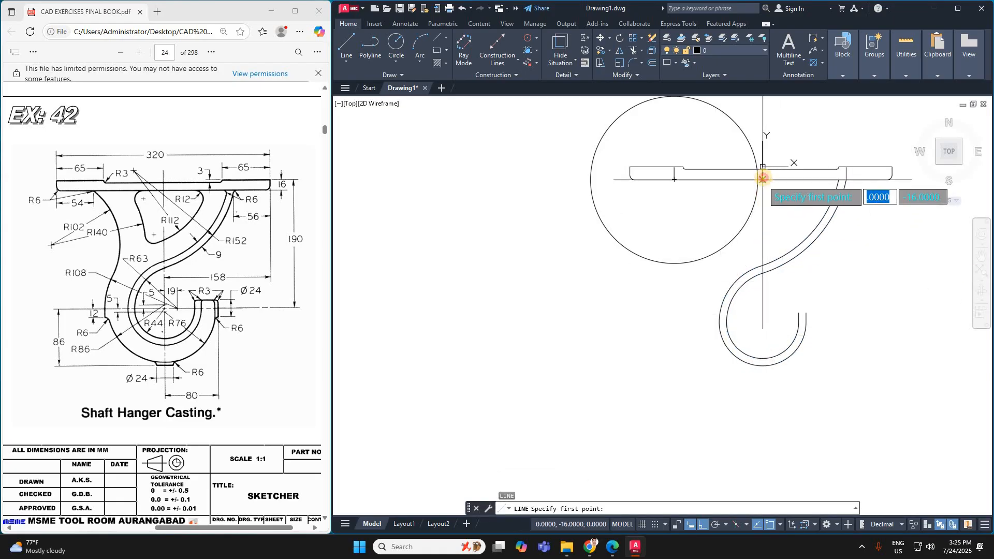
left_click(762, 178)
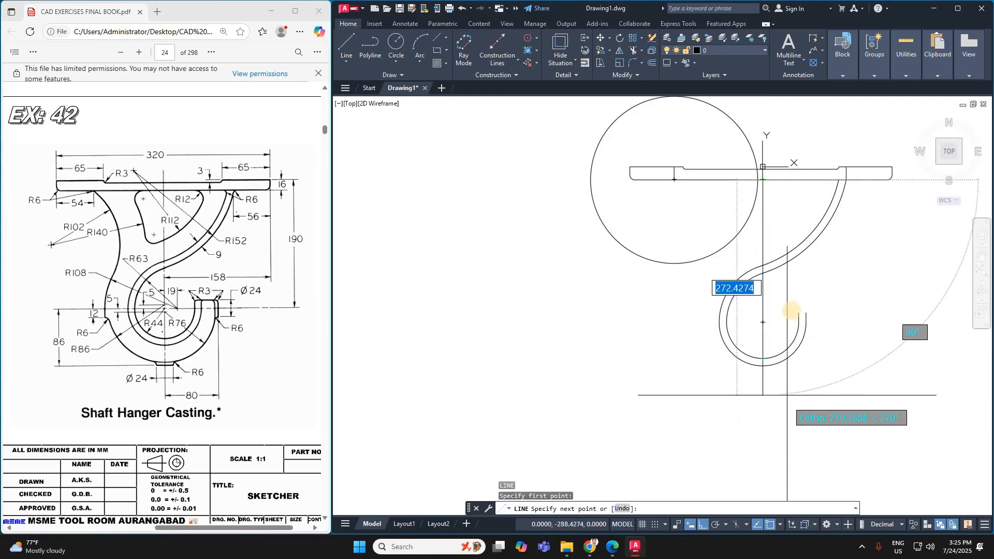
key("Escape")
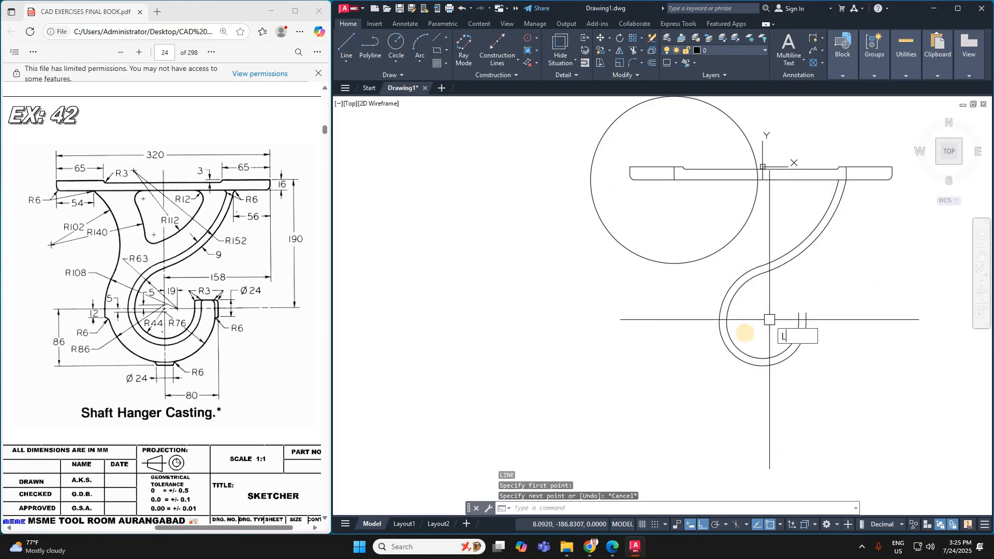
Draw a 19 mm horizontal line to the right from the hook's arc centre
type("L")
key("Return")
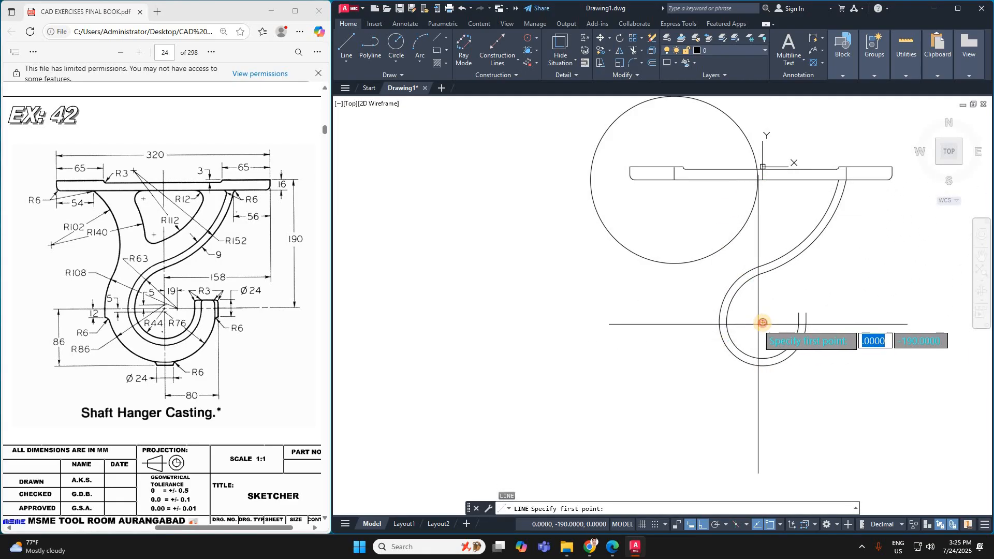
left_click(762, 322)
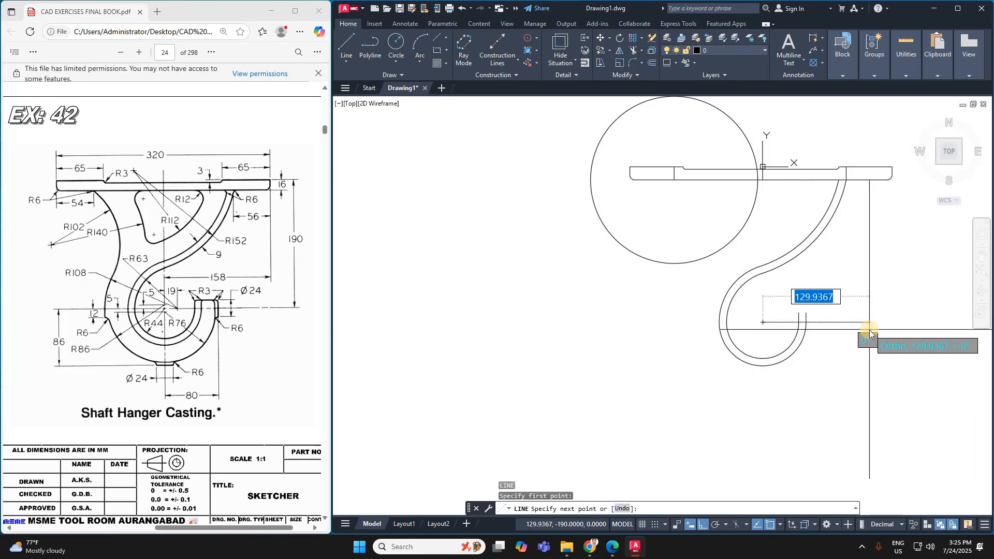
type("19")
key("Return")
key("Escape")
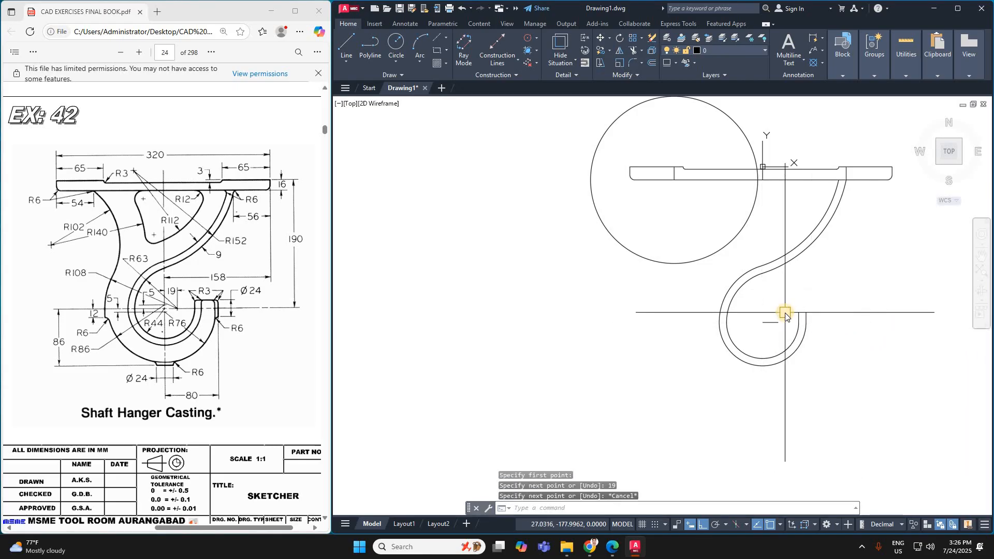
Draw a circle of radius 108 mm centred on the right end of the 19 mm line
type("c")
key("Return")
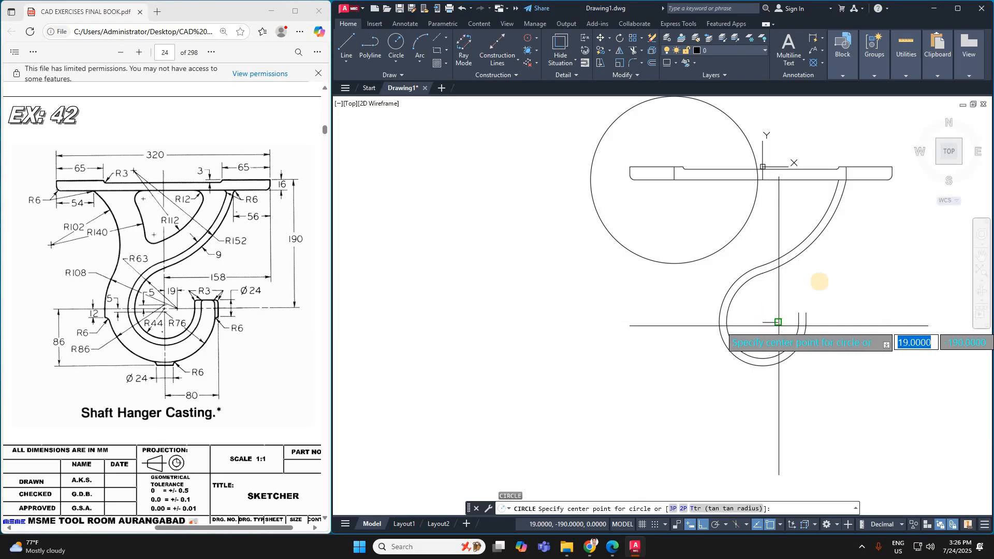
left_click(778, 322)
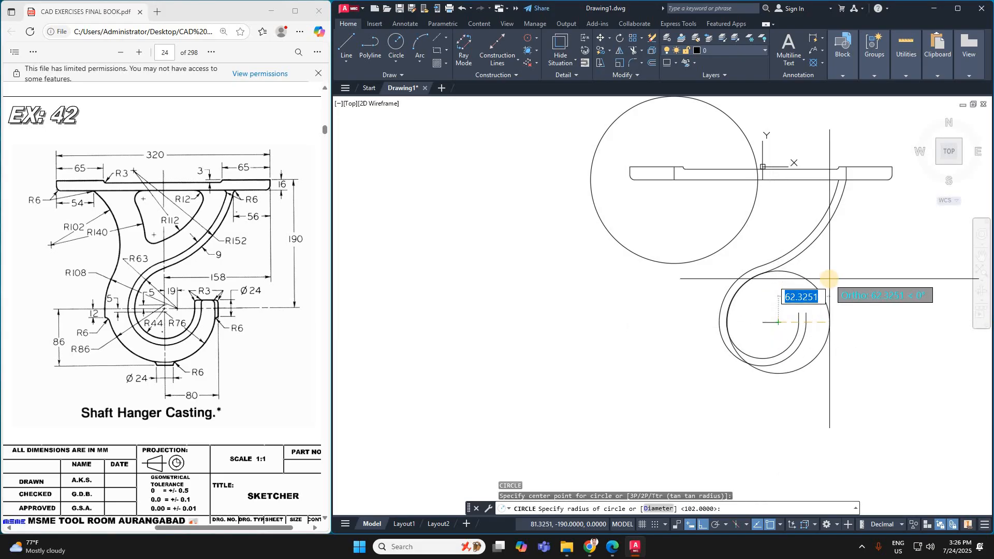
type("108")
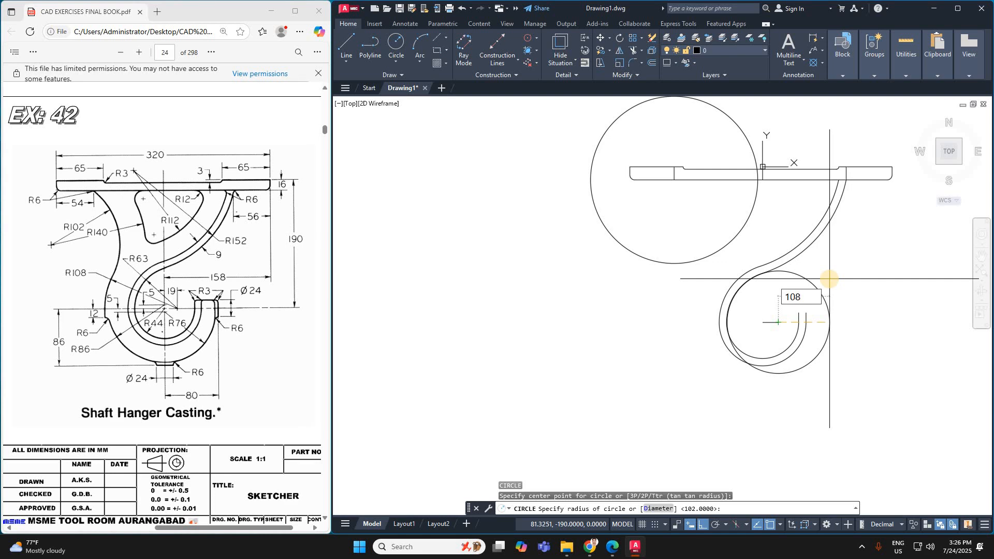
key("Return")
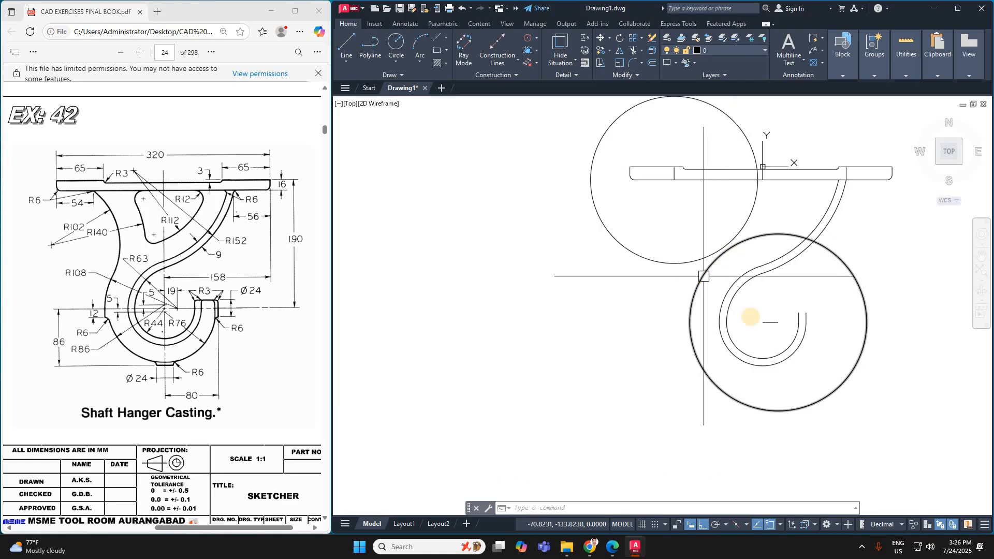
left_click(765, 324)
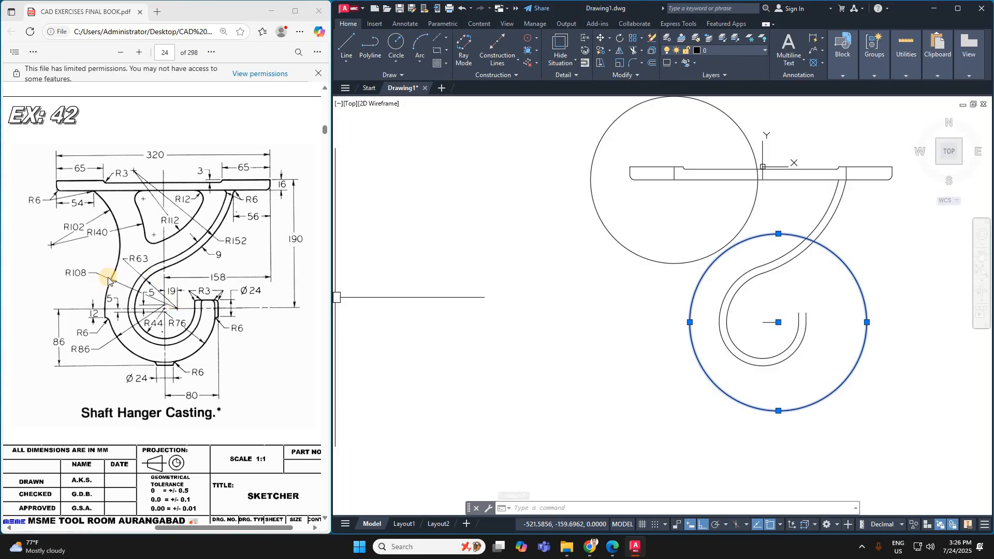
key("Escape")
left_click(758, 199)
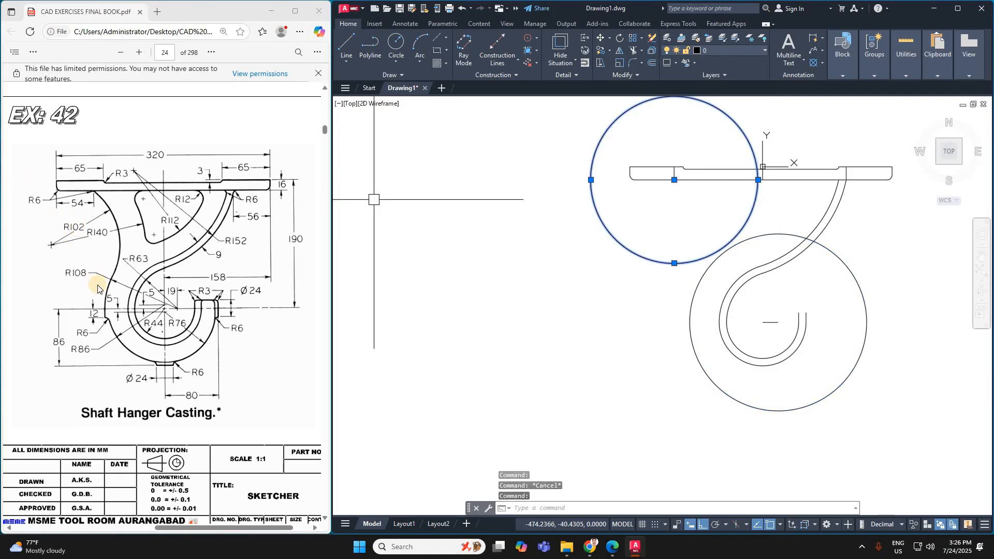
key("Escape")
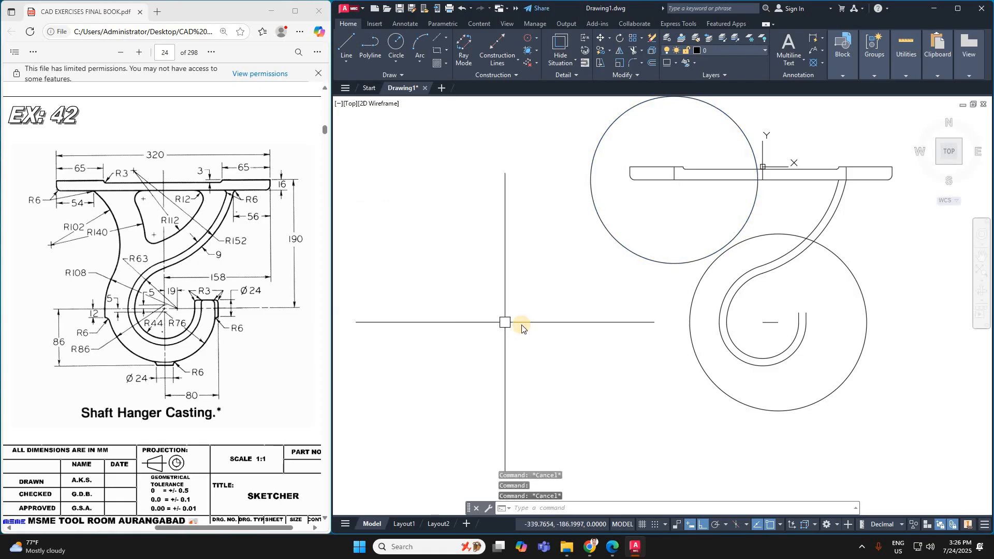
Offset the R108 circle outward by 102 mm to locate the centre of the left-hand arc
type("o")
key("Return")
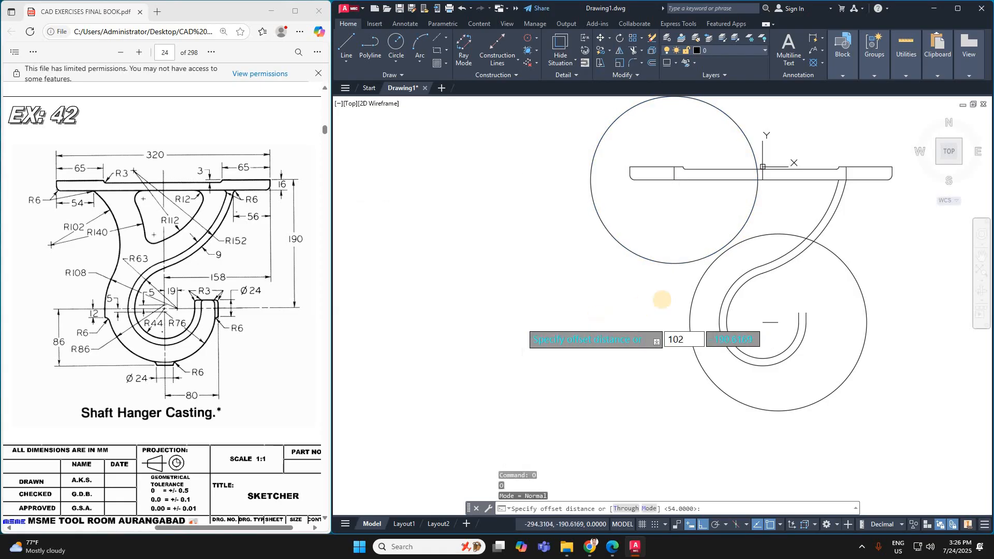
key("Return")
left_click(693, 295)
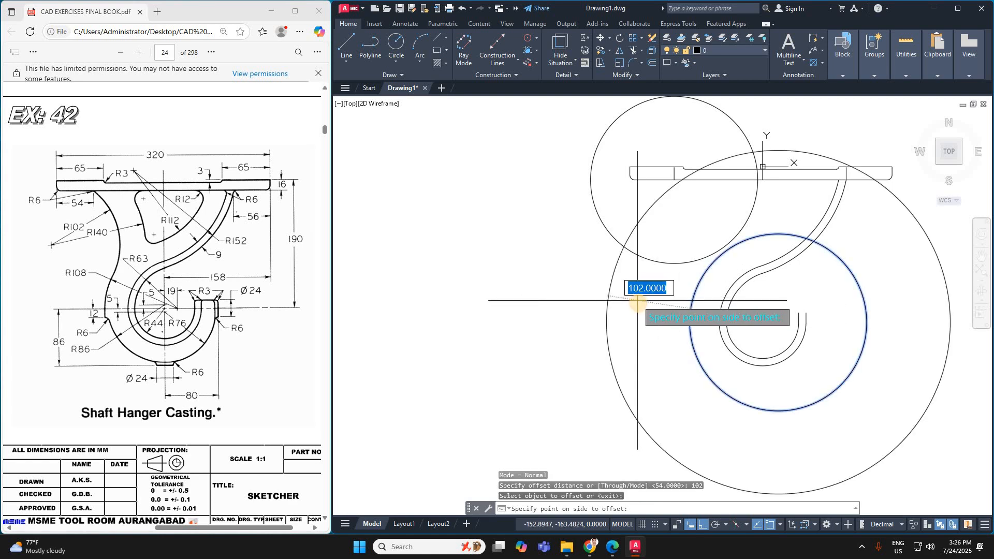
left_click(638, 303)
key("Escape")
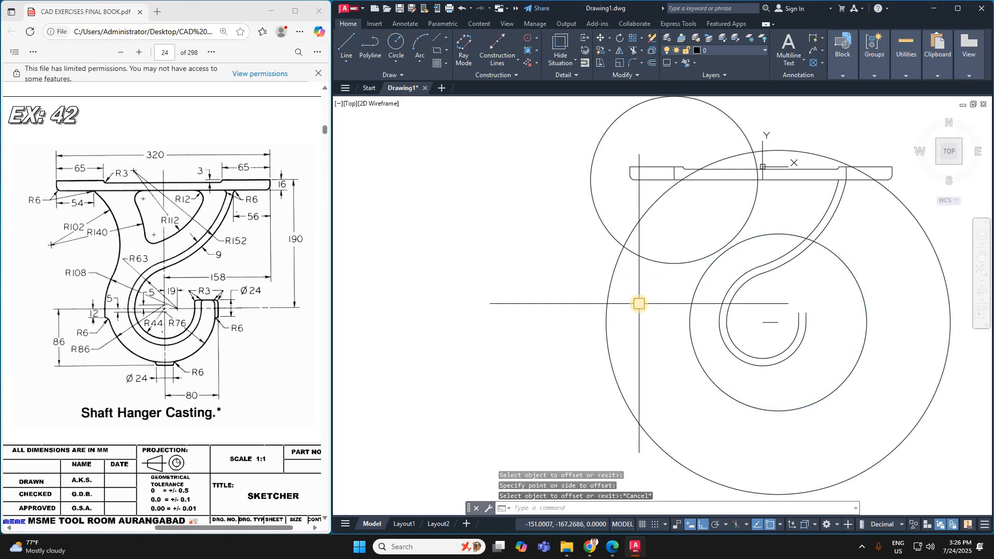
Draw a circle of radius 102 mm centred on the left intersection of the R102 construction circle and the large offset circle
key("Return")
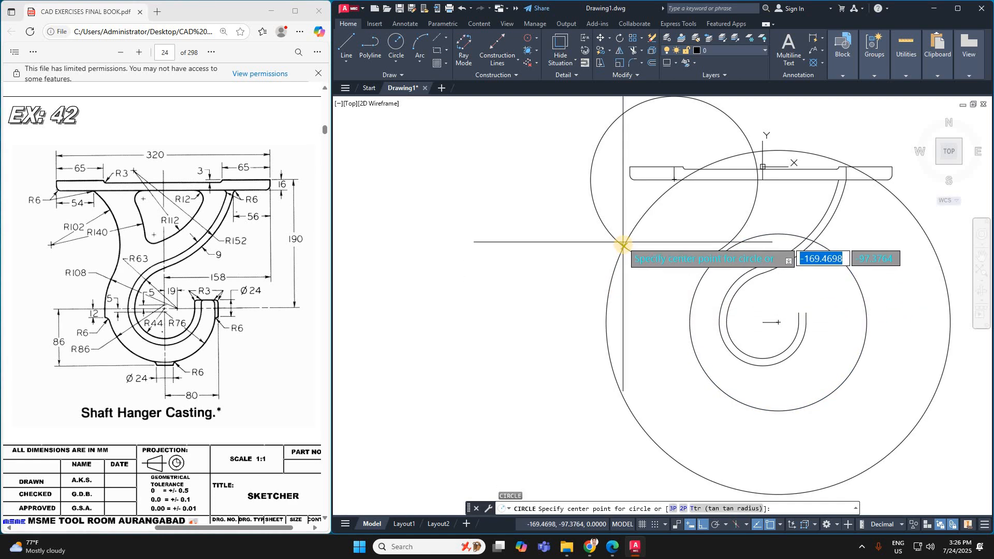
left_click(623, 244)
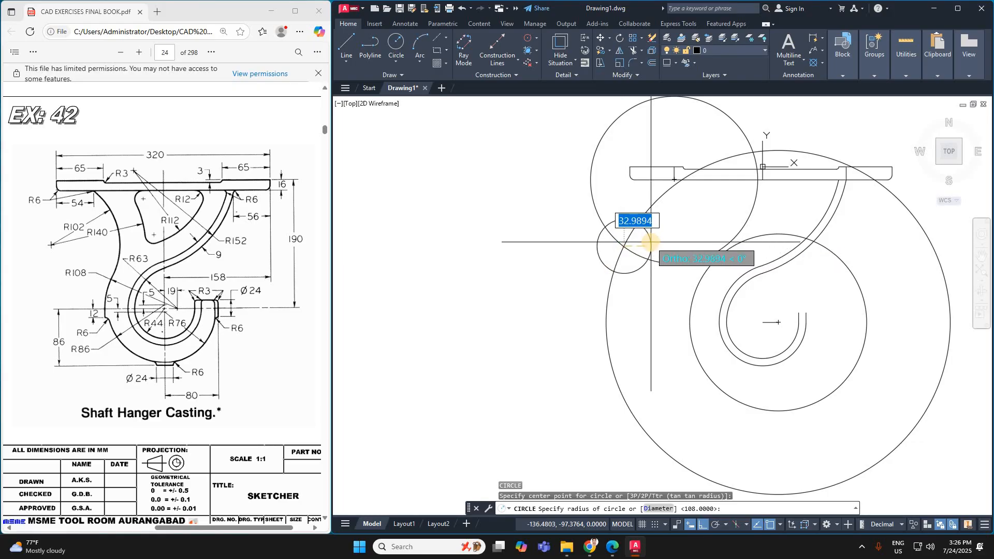
type("102")
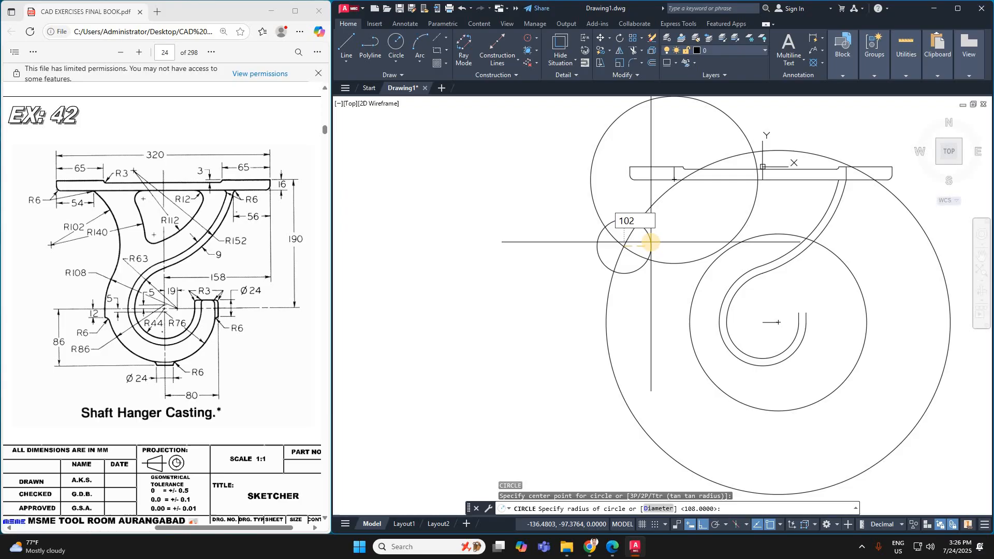
key("Return")
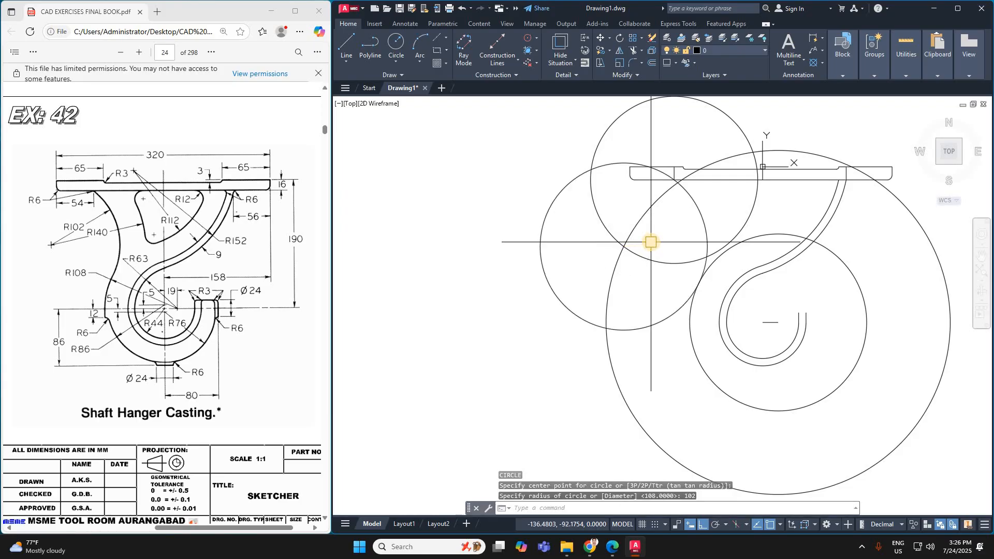
Delete the first R102 construction circle and the large offset circle
left_click(676, 262)
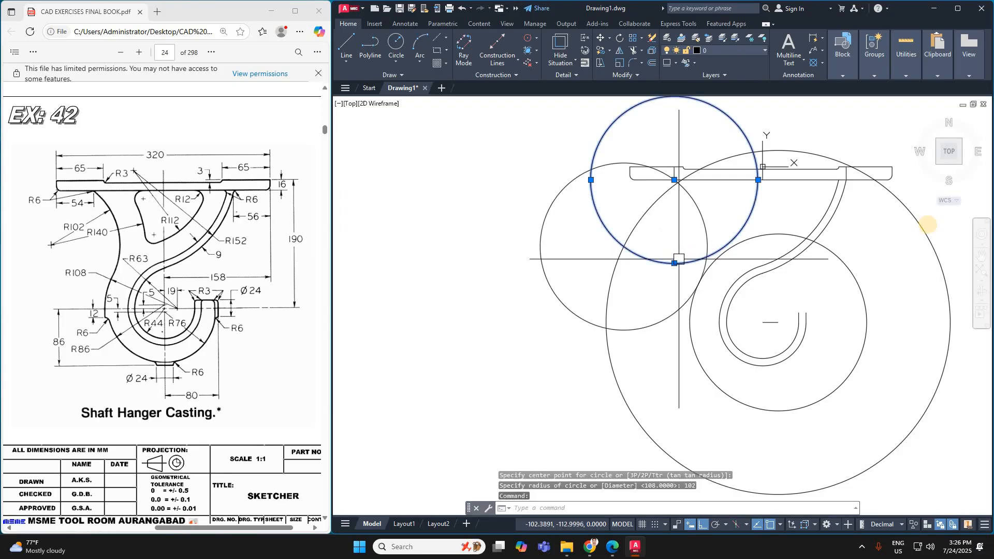
left_click(920, 224)
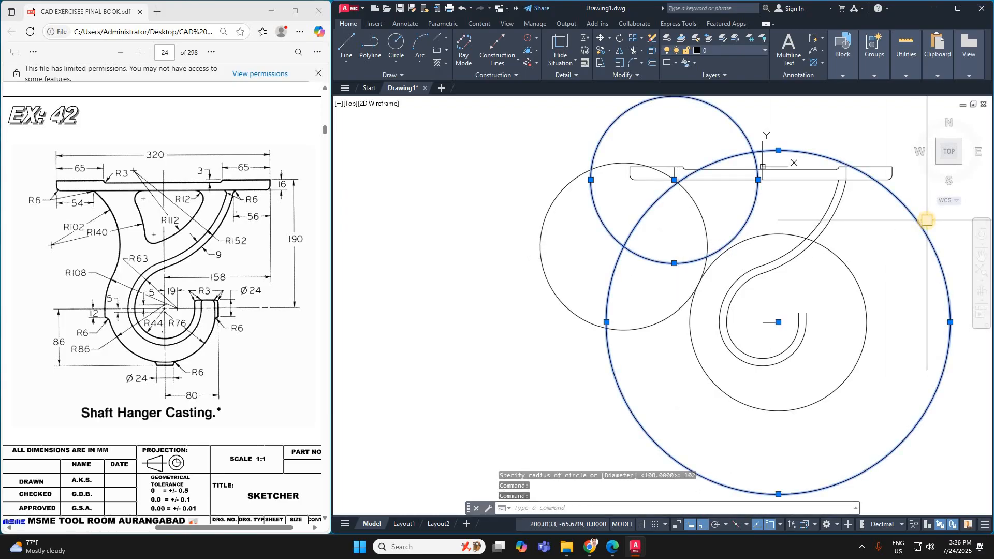
key("Delete")
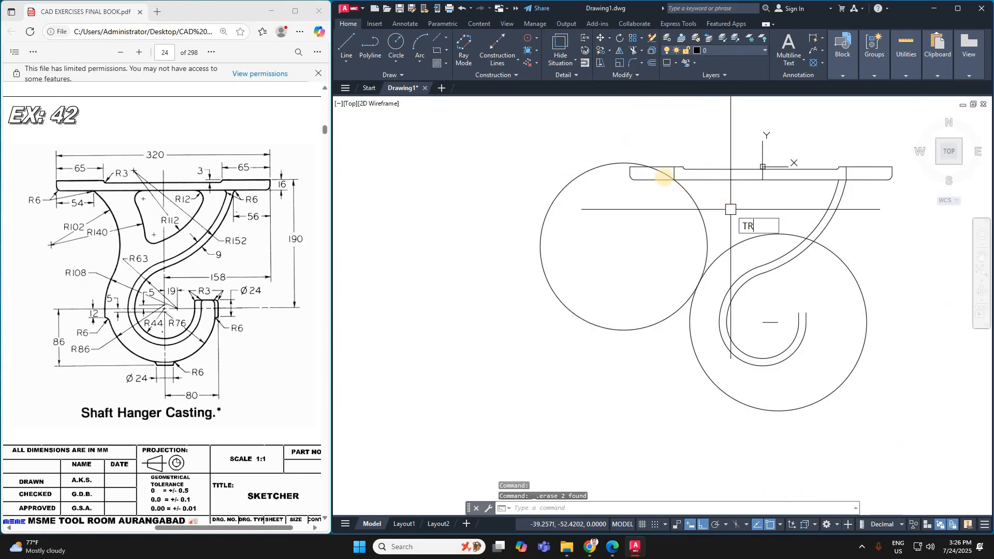
Trim the left R102 circle, leaving only its right-hand arc between the flange's bottom edge and the R108 circle
type("TR")
key("Return")
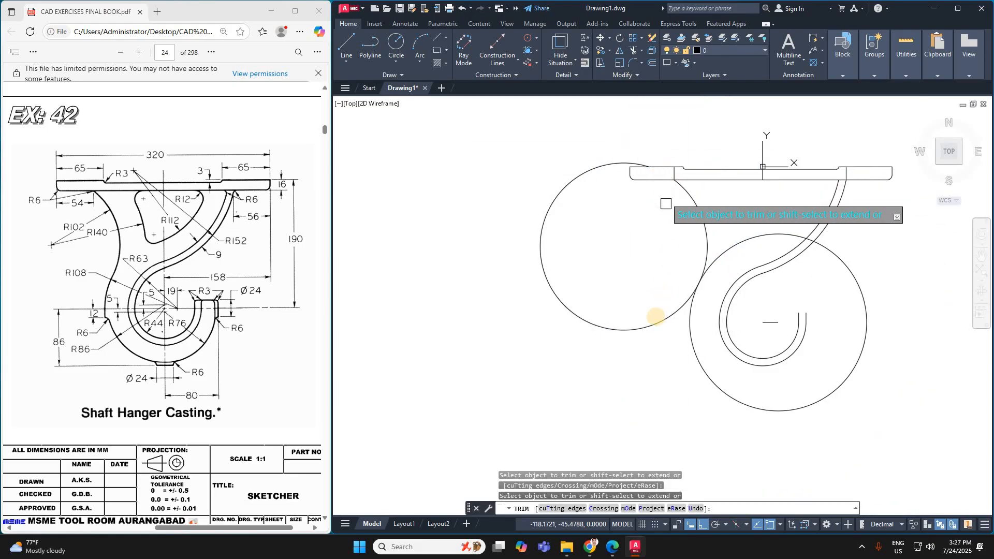
left_click(656, 317)
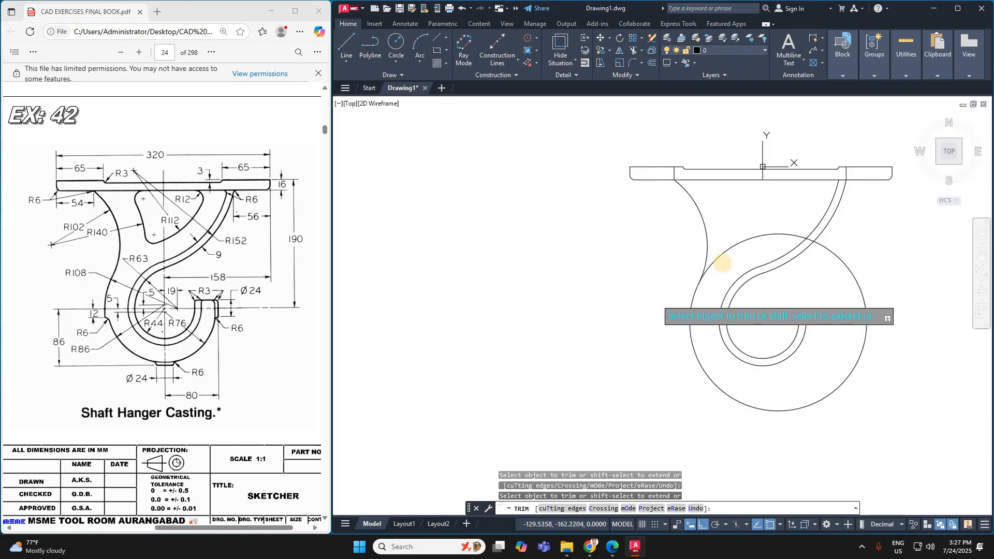
key("Escape")
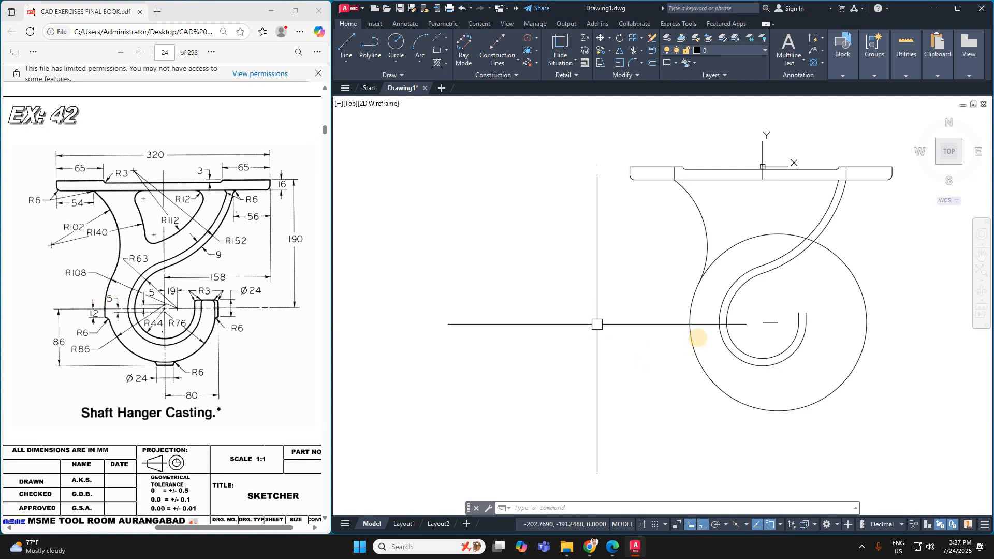
Draw a line 12 mm straight down from the R108 circle's left quadrant, followed by a horizontal segment about 16 mm long to the right
key("l")
key("space")
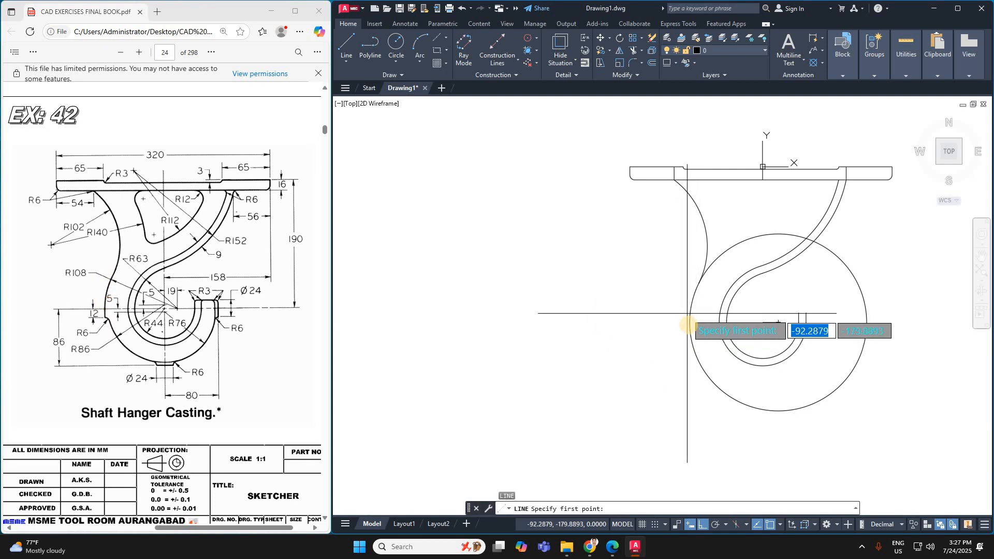
left_click(690, 322)
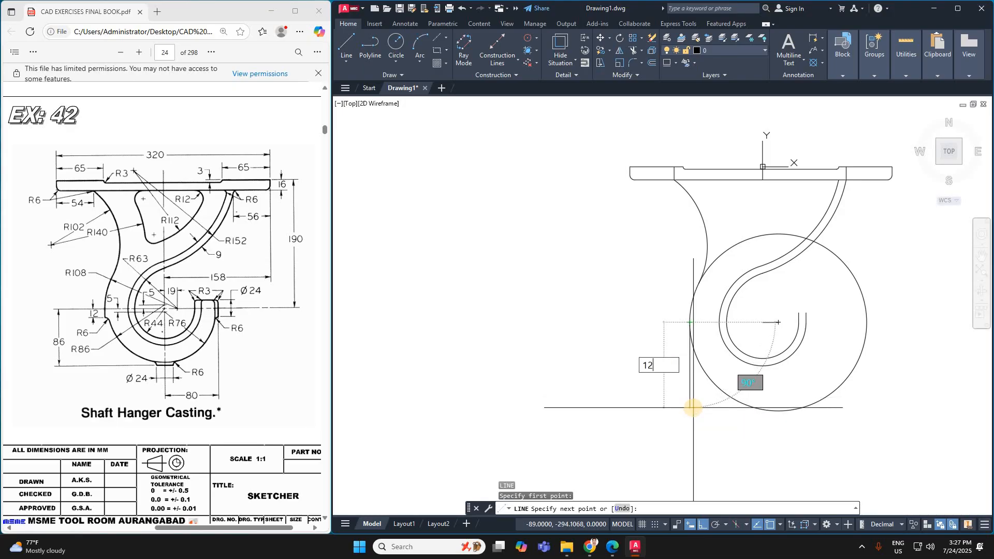
type("12")
key("space")
scroll(701, 341, "up", 4)
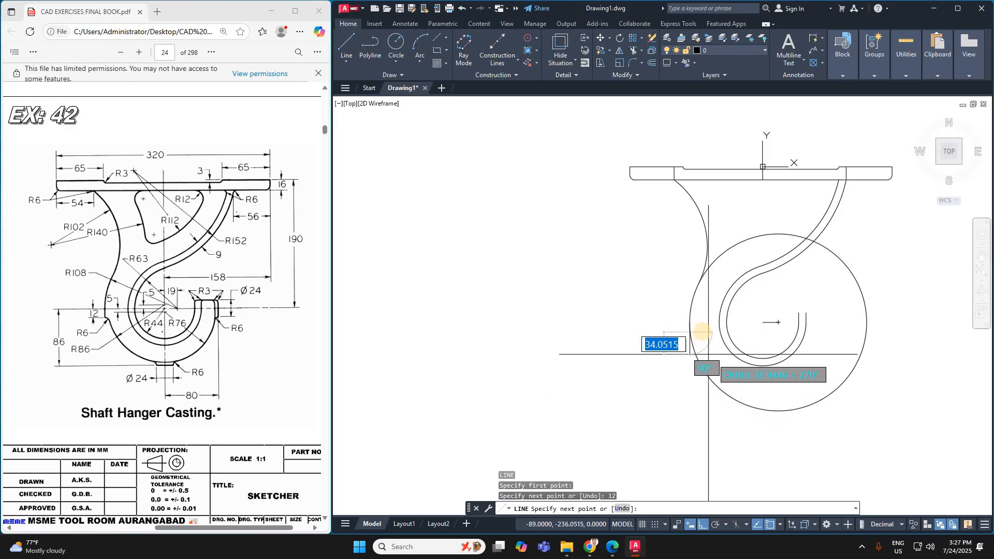
key("Escape")
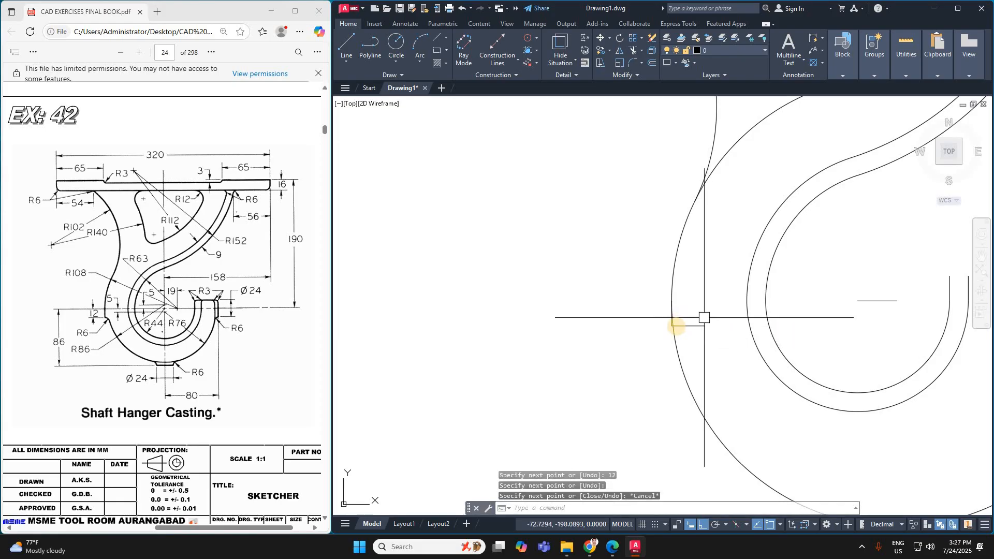
scroll(673, 320, "up", 5)
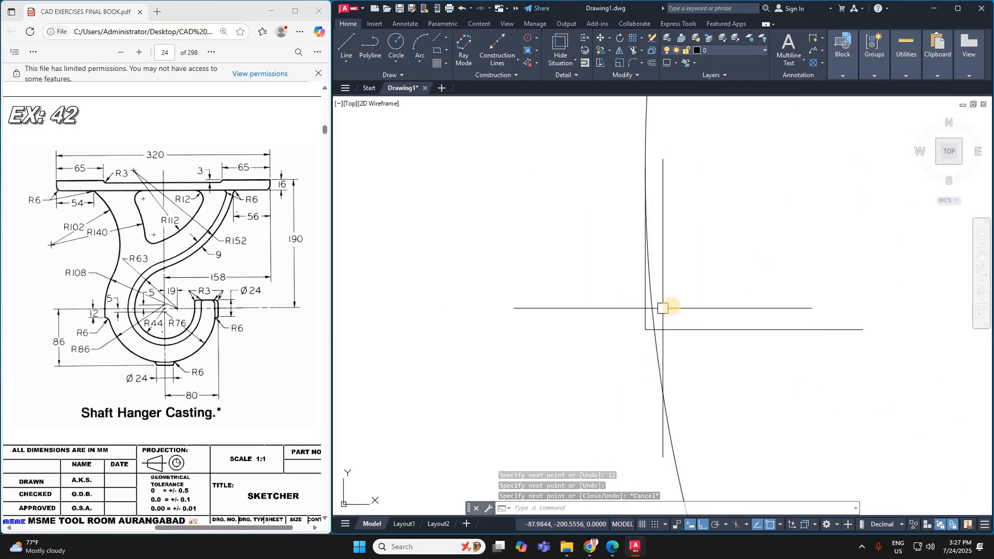
Trim the R108 circle, leaving only its left arc between the R102 arc and the top of the 12 mm vertical line
type("tr")
scroll(672, 303, "down", 2)
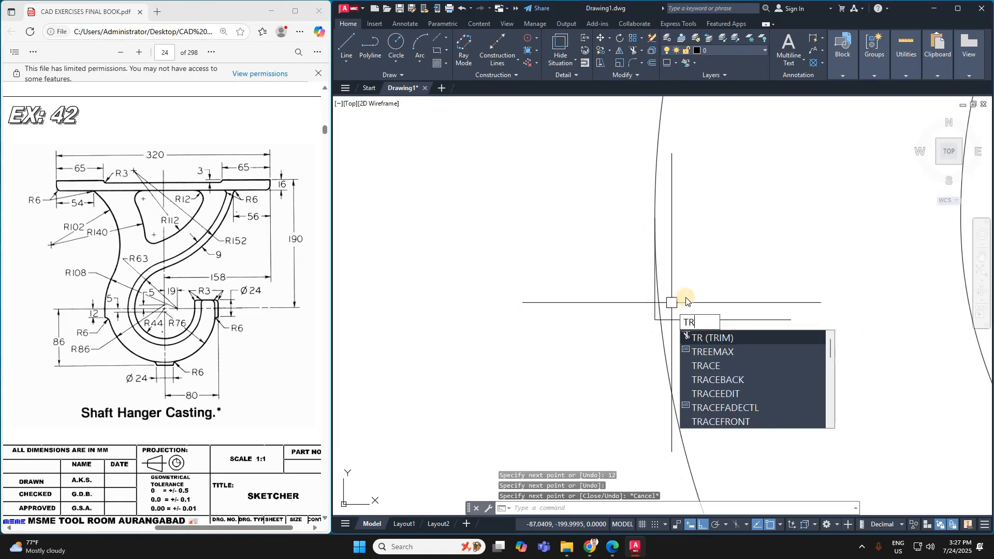
key("Return")
scroll(637, 355, "down", 4)
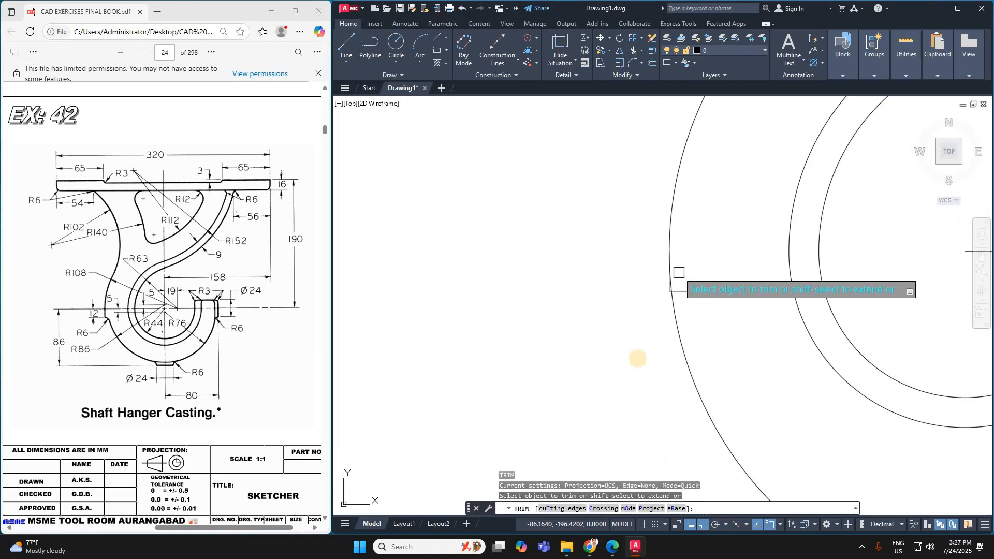
scroll(610, 355, "down", 2)
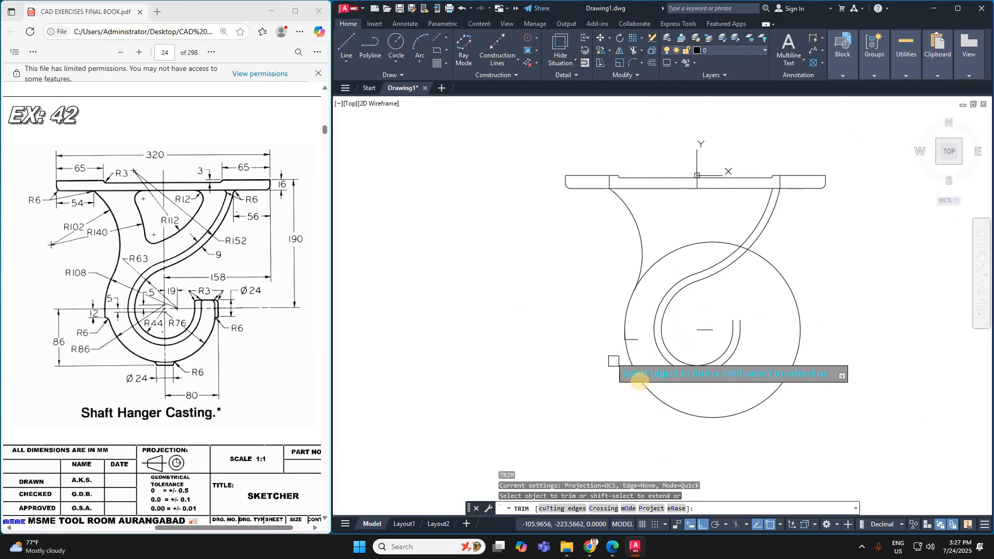
left_click(640, 381)
scroll(811, 248, "up", 4)
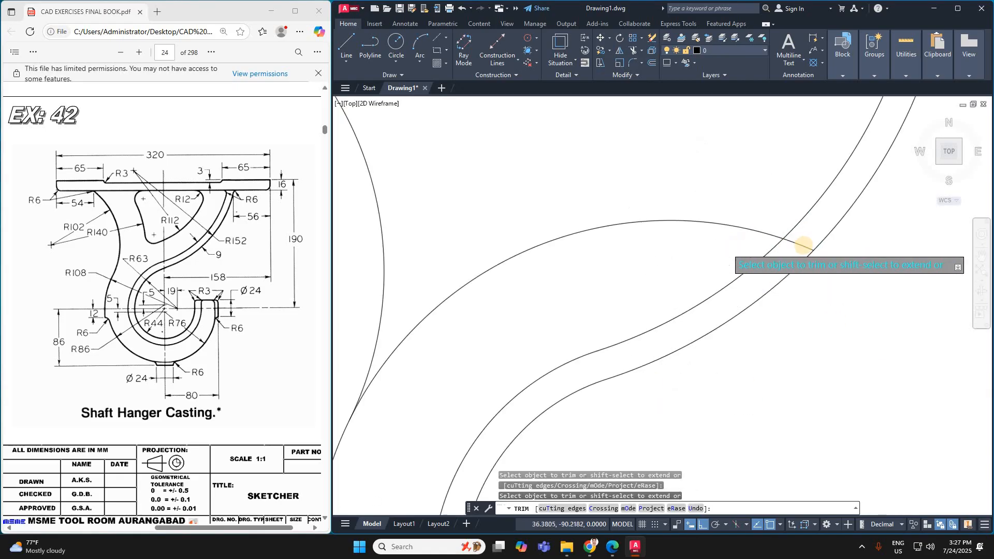
left_click(811, 244)
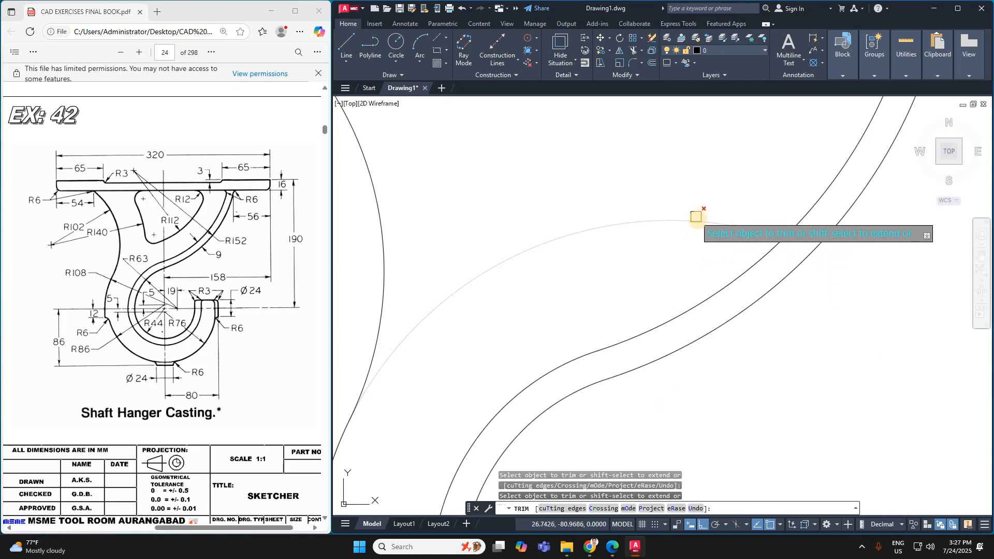
scroll(698, 214, "down", 3)
scroll(544, 373, "up", 4)
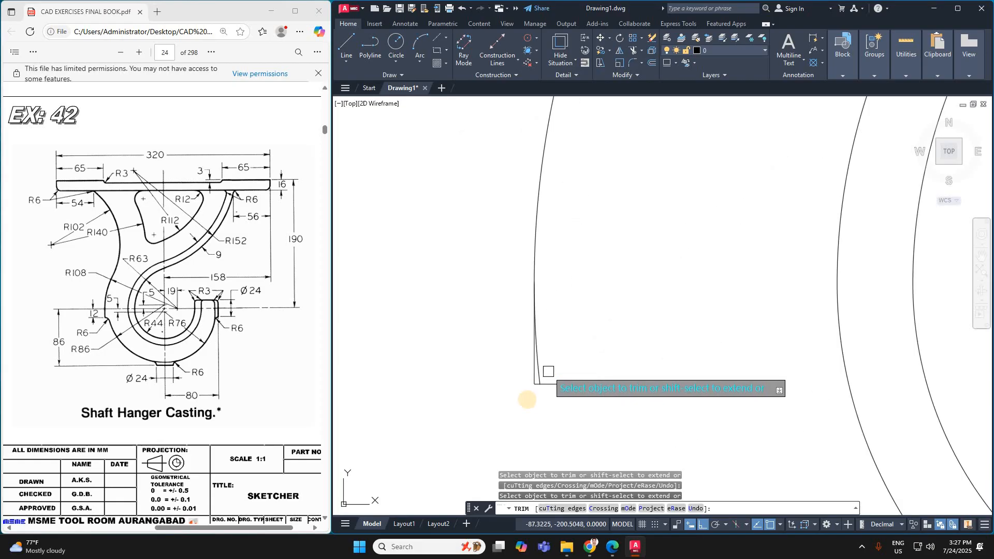
scroll(535, 440, "down", 3)
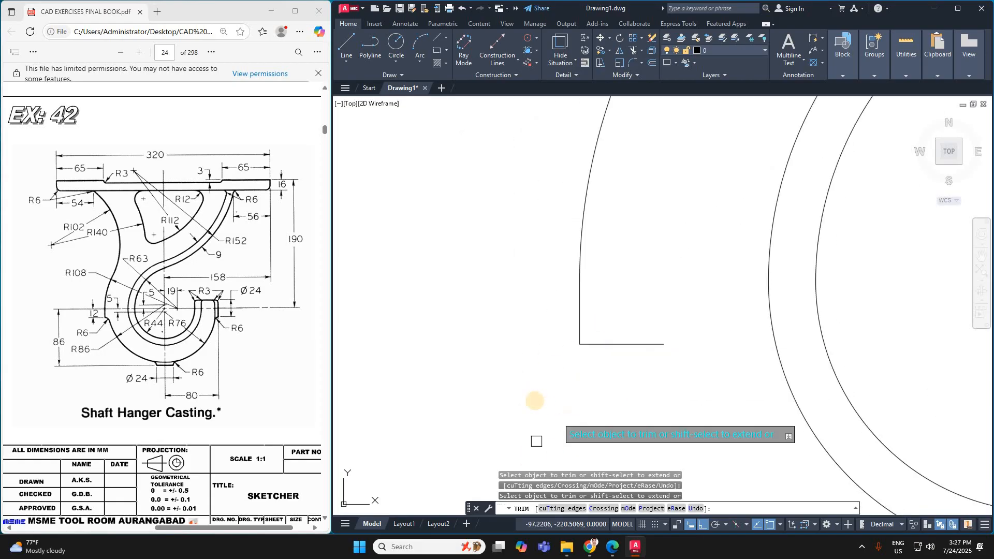
key("Escape")
scroll(520, 380, "down", 3)
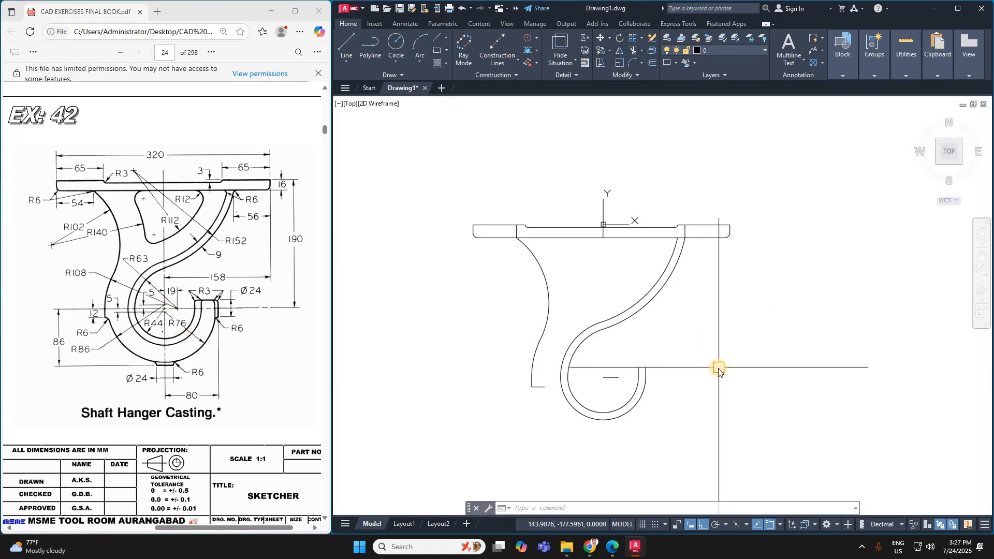
Draw a vertical line 5 mm upward from the centre of the hook's R44 arc
key("l")
key("space")
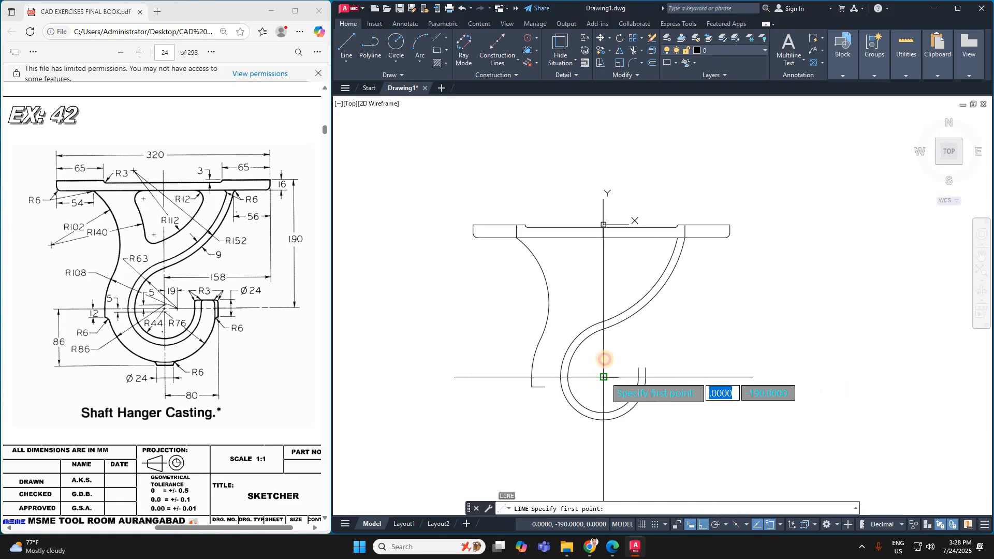
left_click(603, 376)
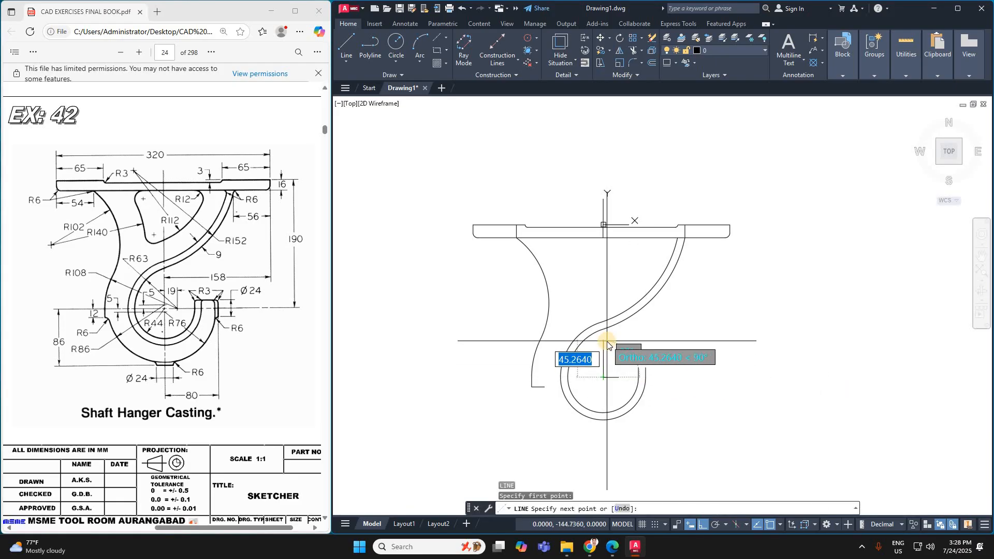
type("5")
key("Return")
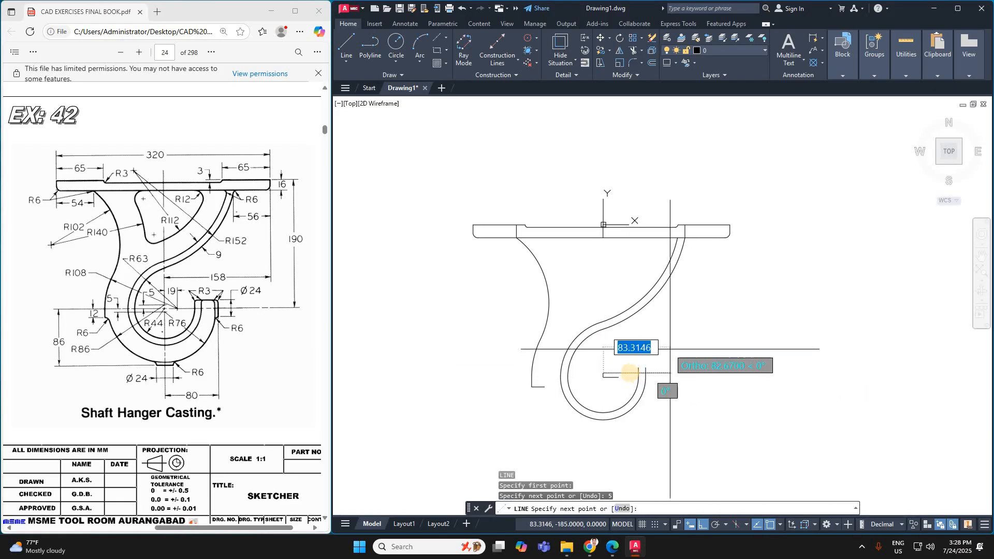
key("Escape")
Draw a circle of radius 86 mm centred on the upper end of the 5 mm line
type("C")
key("Return")
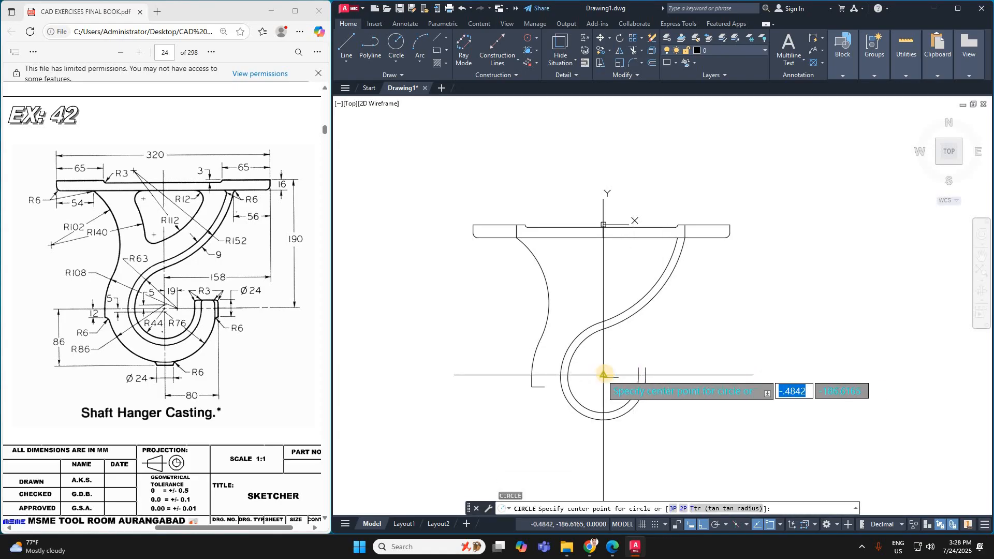
left_click(603, 373)
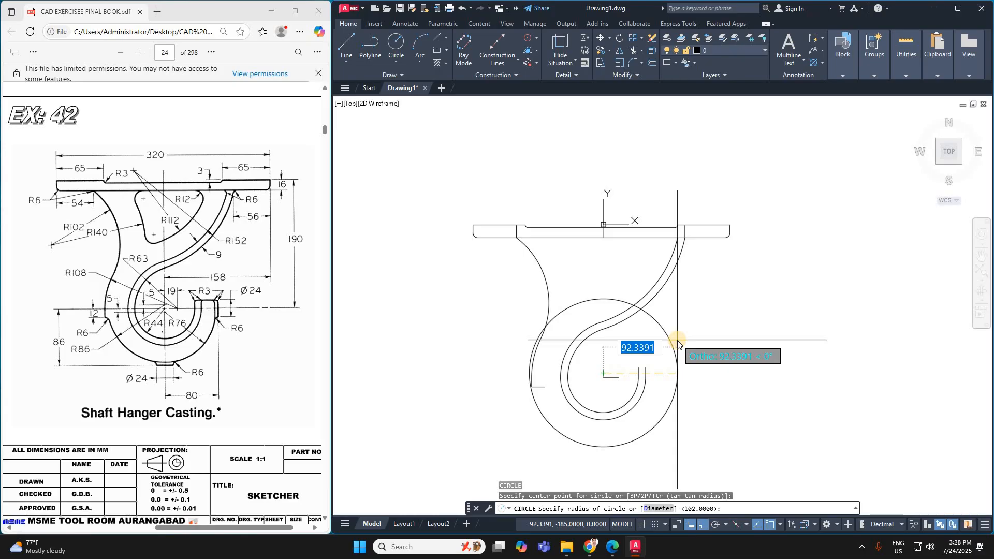
type("86")
key("Return")
scroll(533, 378, "up", 4)
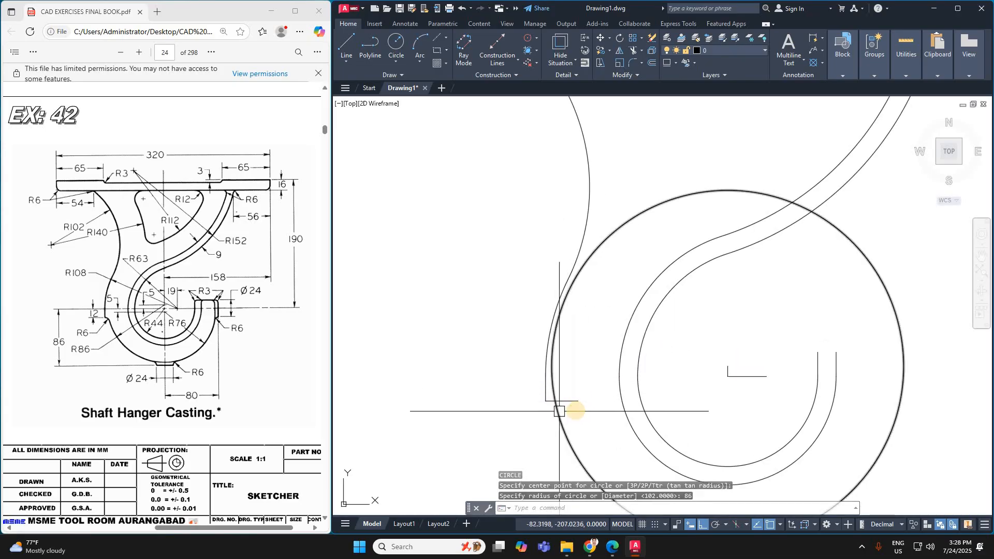
Trim the R86 circle's upper-left part between the short ledge and the rib, and trim the ledge line inside the circle
type("tr")
key("Return")
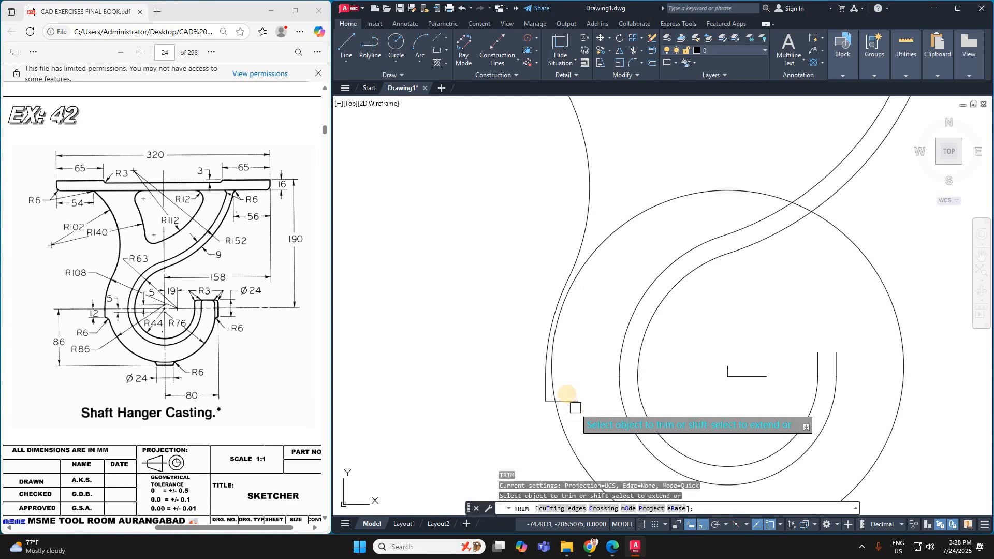
scroll(618, 357, "down", 2)
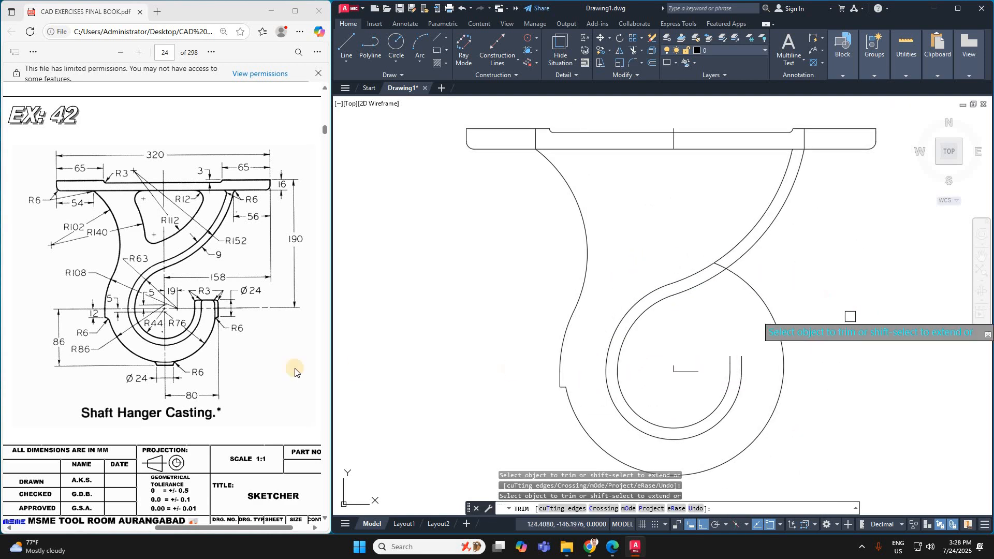
key("Escape")
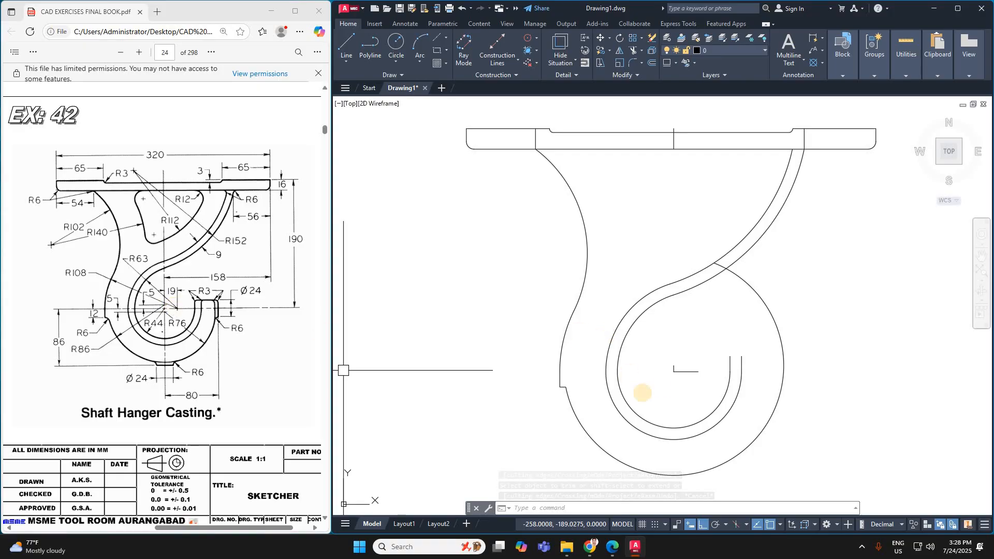
Draw a vertical line 5 mm downward from the centre of the hook's R44 arc
type("l")
key("space")
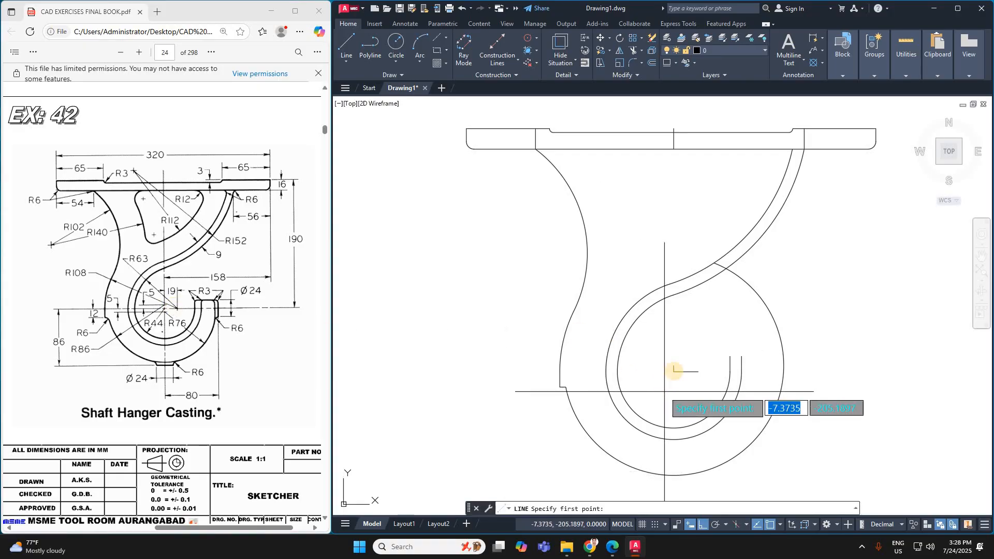
left_click(673, 371)
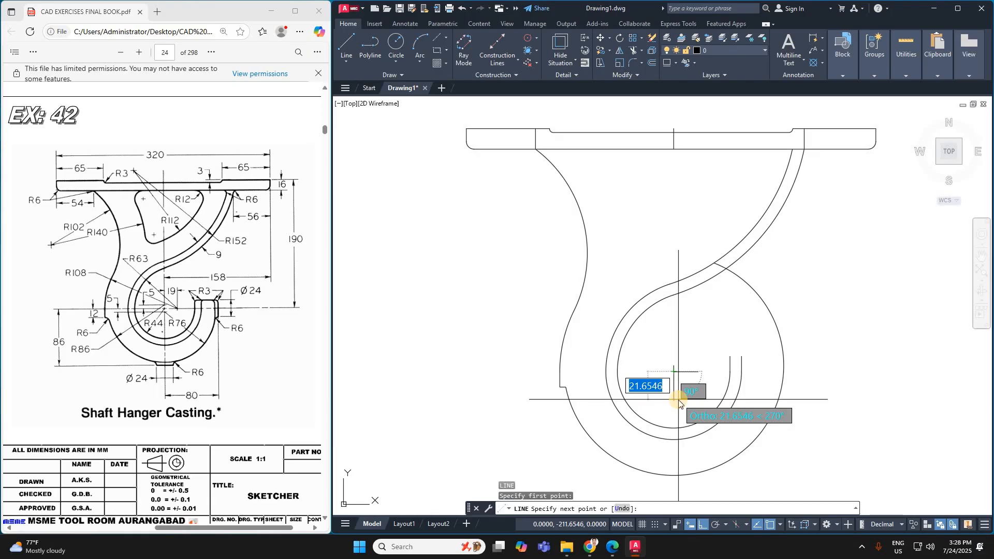
type("5")
key("Return")
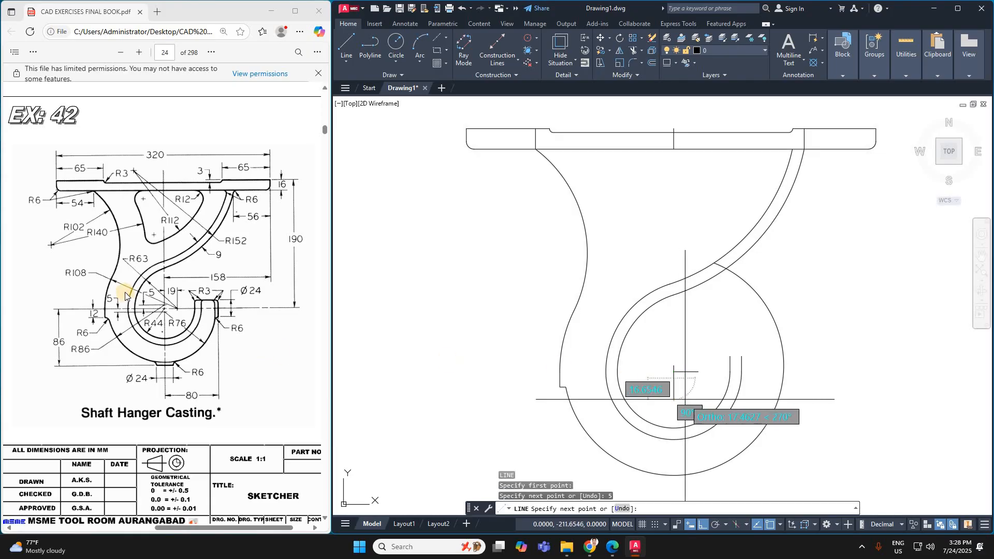
key("Escape")
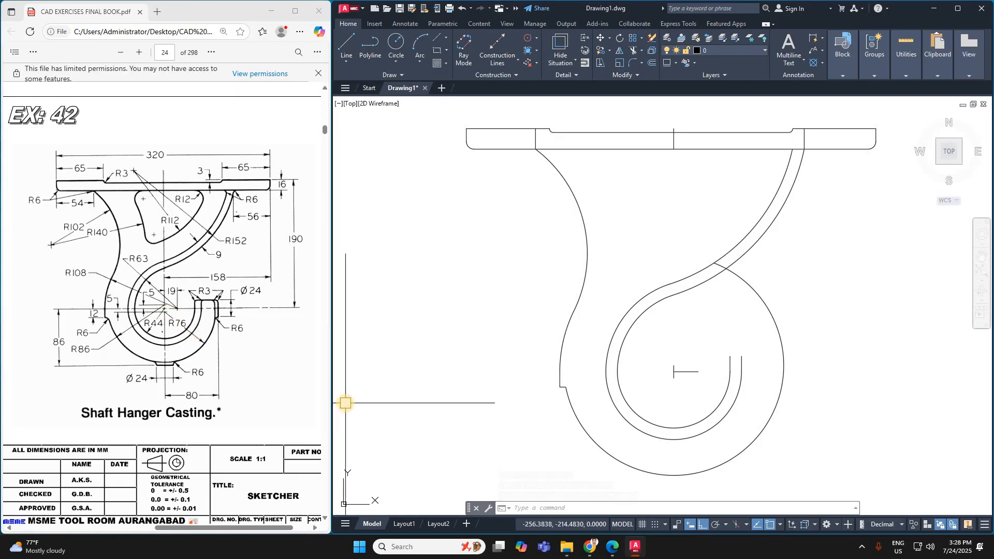
Draw a circle of radius 76 mm centred on the lower end of the downward 5 mm line
key("Return")
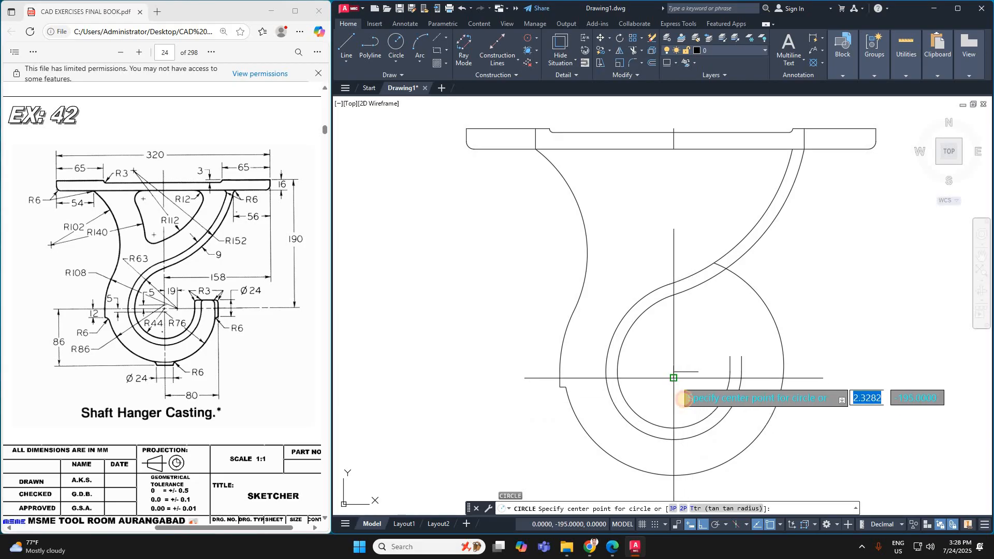
left_click(684, 399)
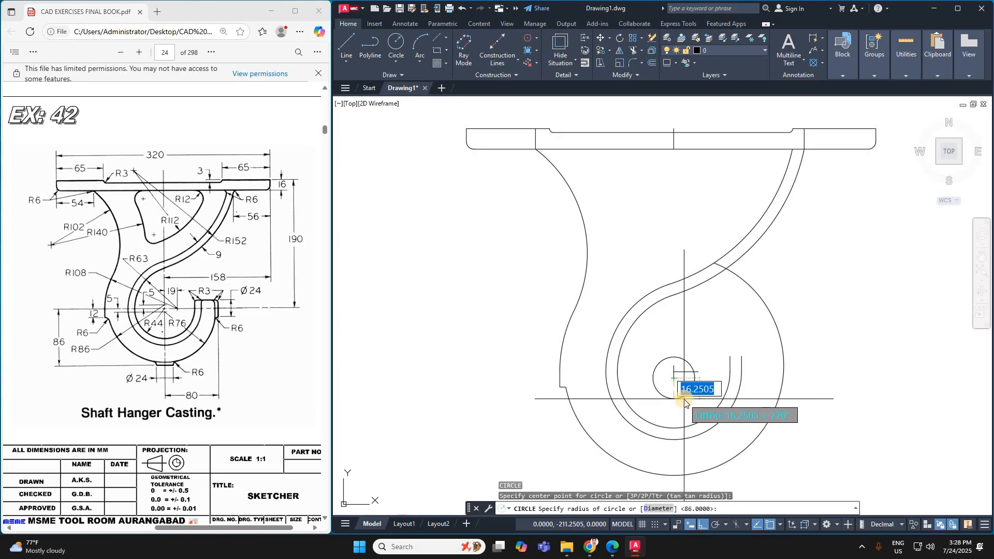
type("76")
key("Return")
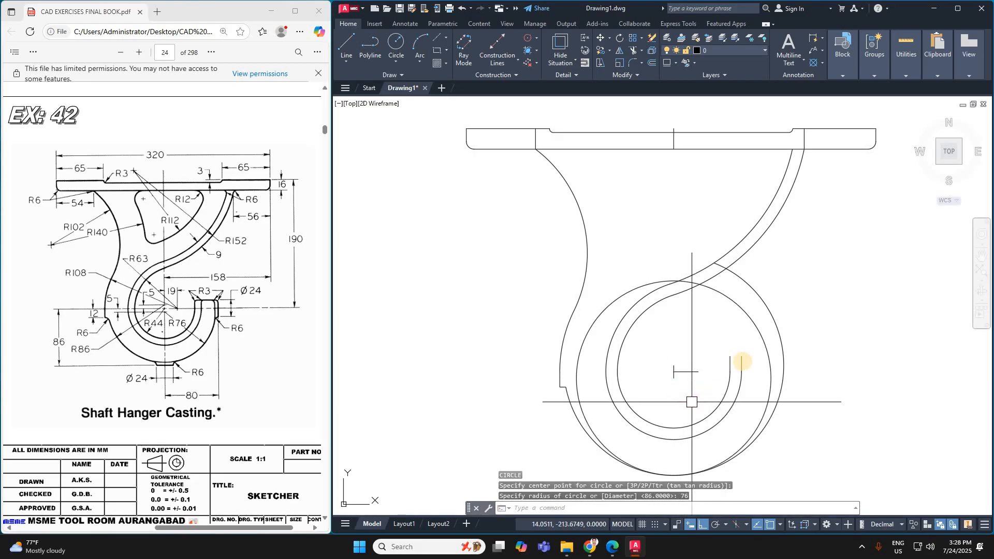
left_click(743, 314)
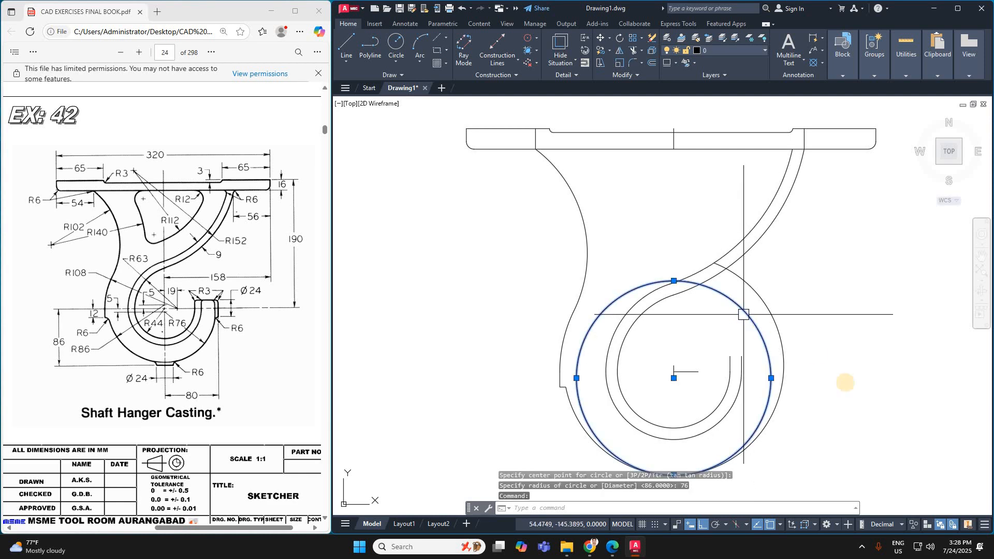
scroll(807, 340, "down", 2)
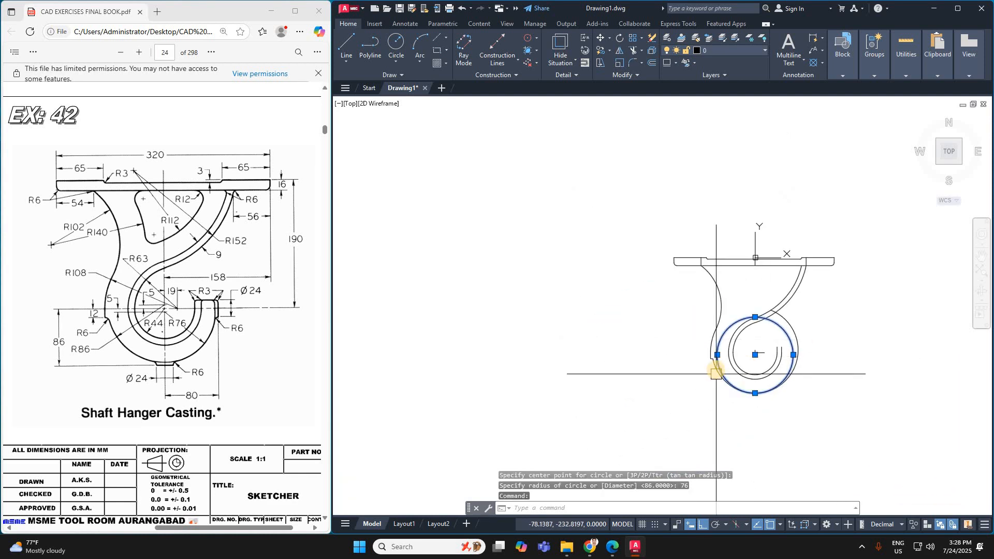
scroll(716, 370, "up", 1)
key("Escape")
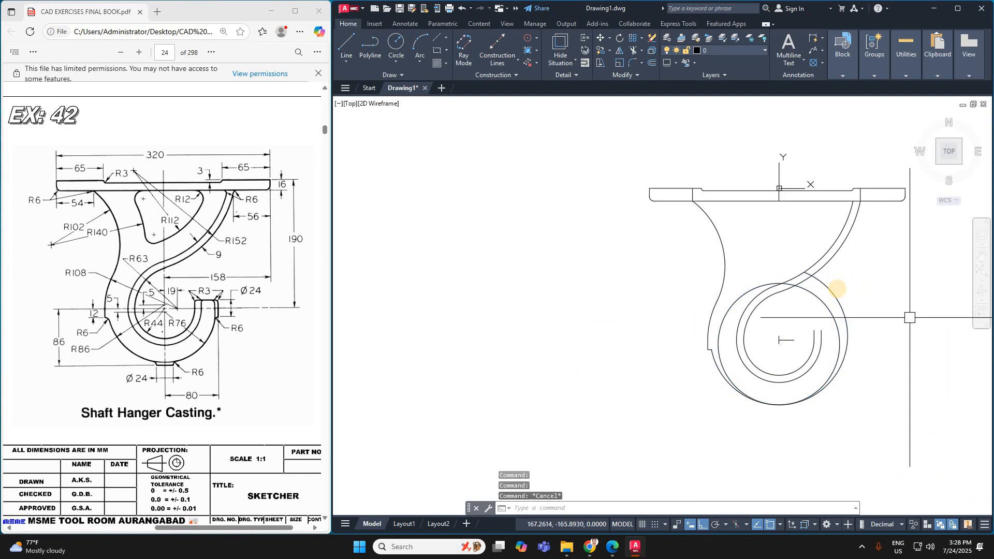
left_click(838, 288)
key("Escape")
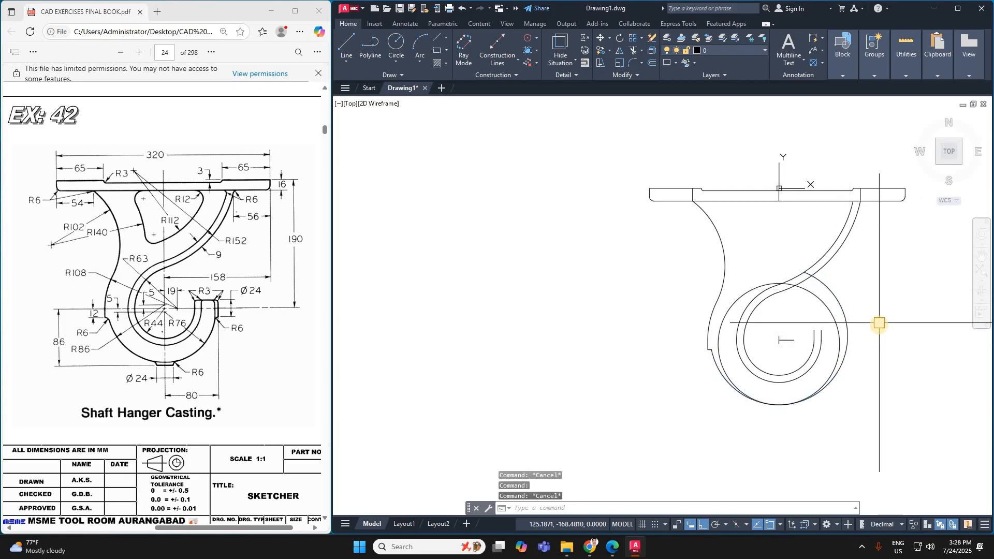
Trim away the right-hand part of the R86 arc from the rib down to where it meets the R76 circle
type("TR")
key("Return")
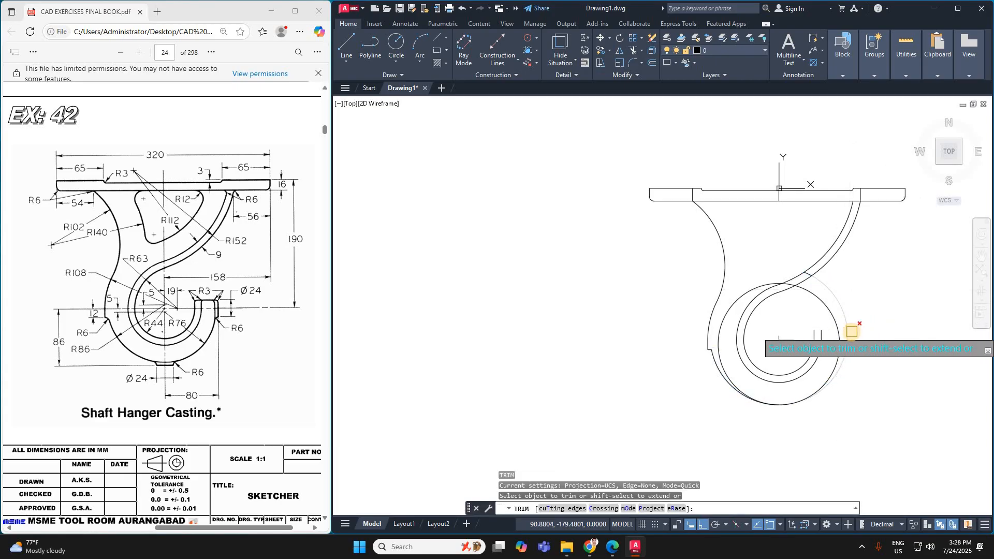
Trim away the leftover arc of the R63 circle to the right of the S-shaped rib
left_click(827, 307)
scroll(805, 262, "up", 4)
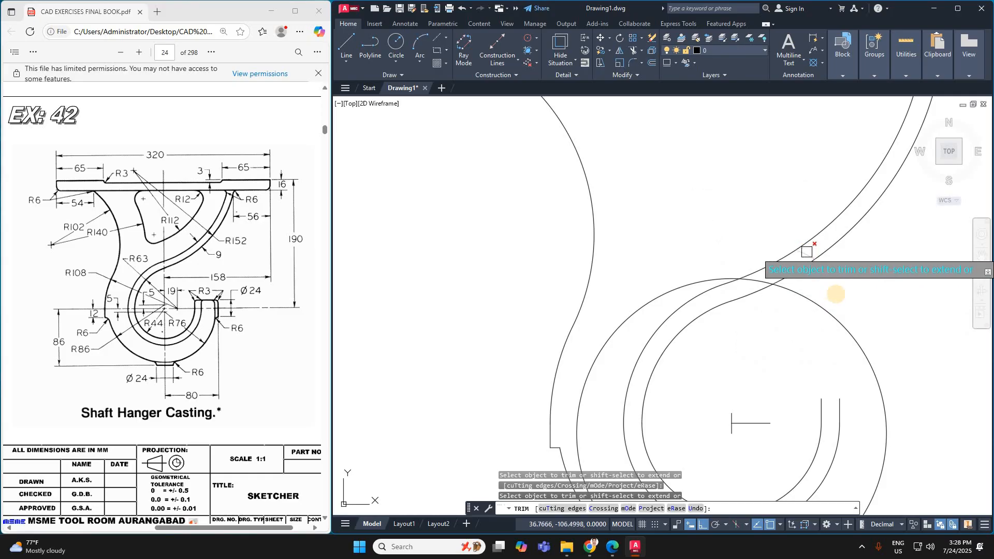
key("Escape")
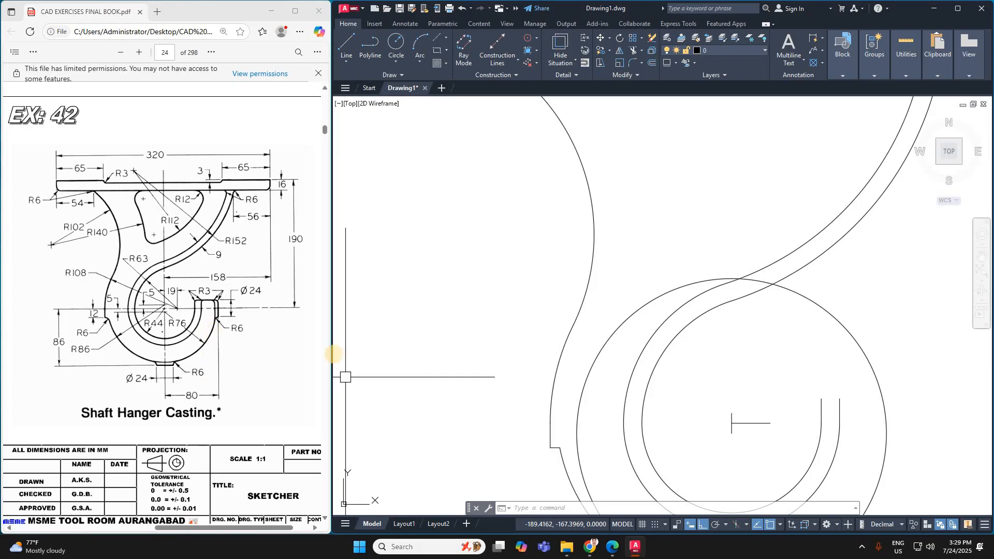
Draw a vertical line about 42 mm long upward from the right quadrant of the R76 circle
scroll(573, 380, "down", 2)
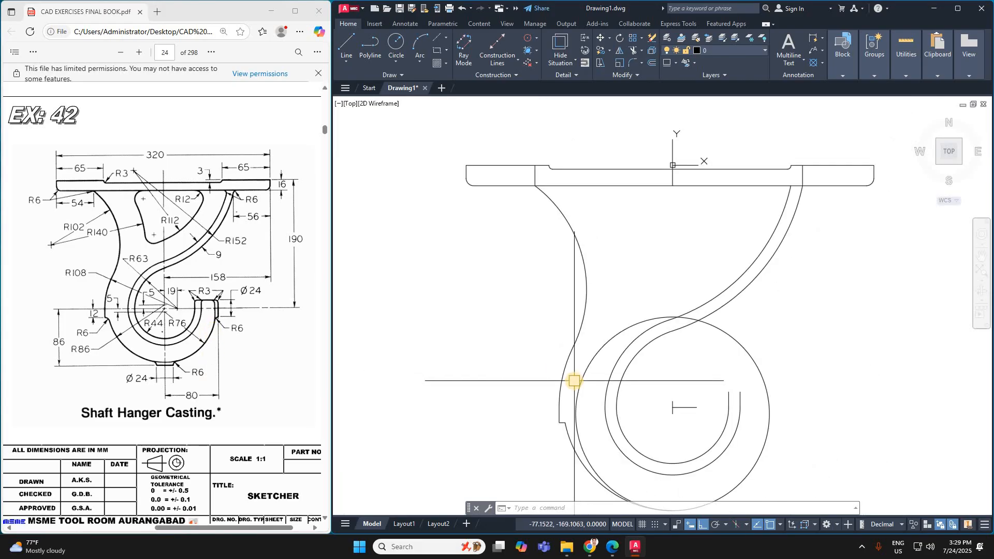
scroll(744, 379, "down", 6)
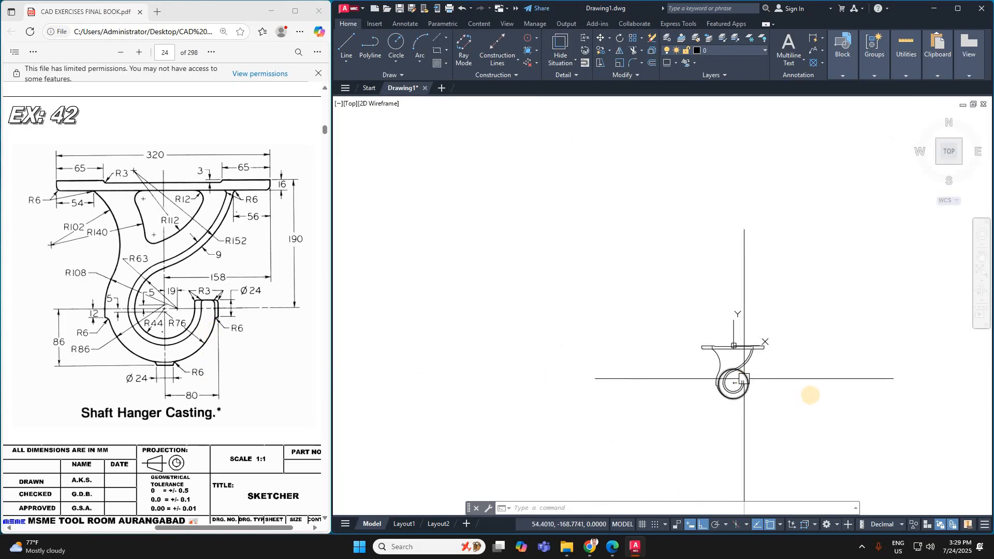
scroll(811, 394, "up", 10)
scroll(810, 395, "down", 3)
key("Return")
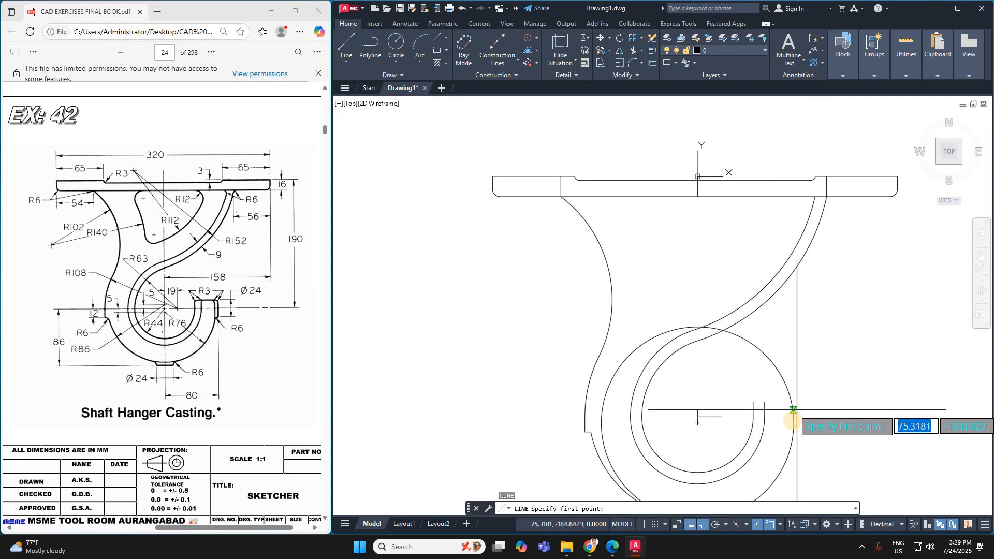
left_click(794, 423)
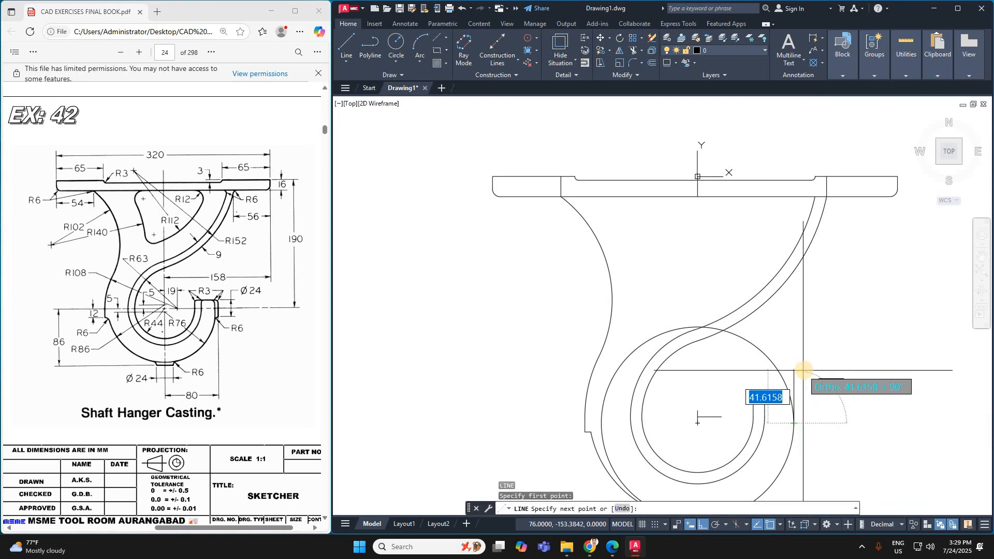
left_click(803, 370)
key("Escape")
Draw a horizontal line from the upper end of the hook's inner arc rightward past the vertical line on the R76 circle
type("L")
key("Return")
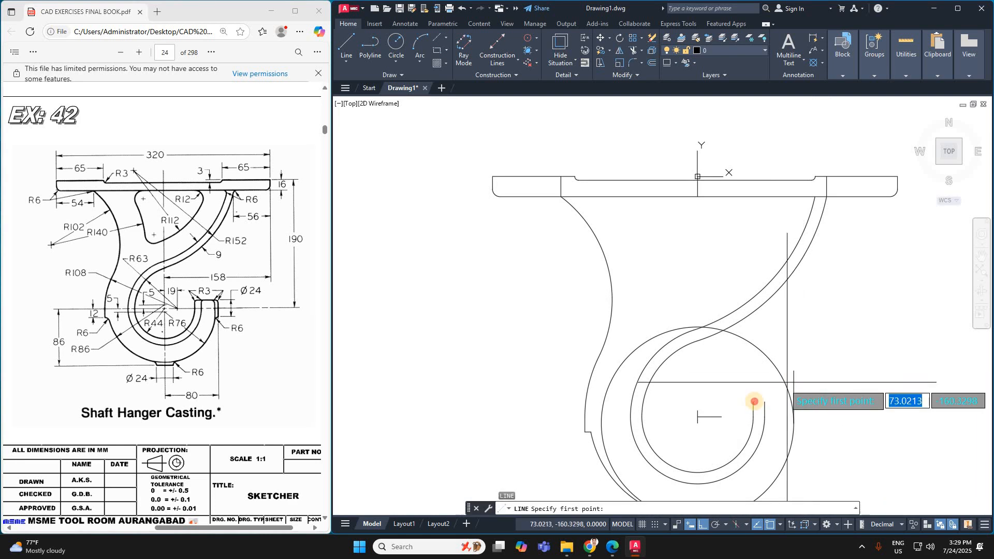
left_click(822, 401)
key("Escape")
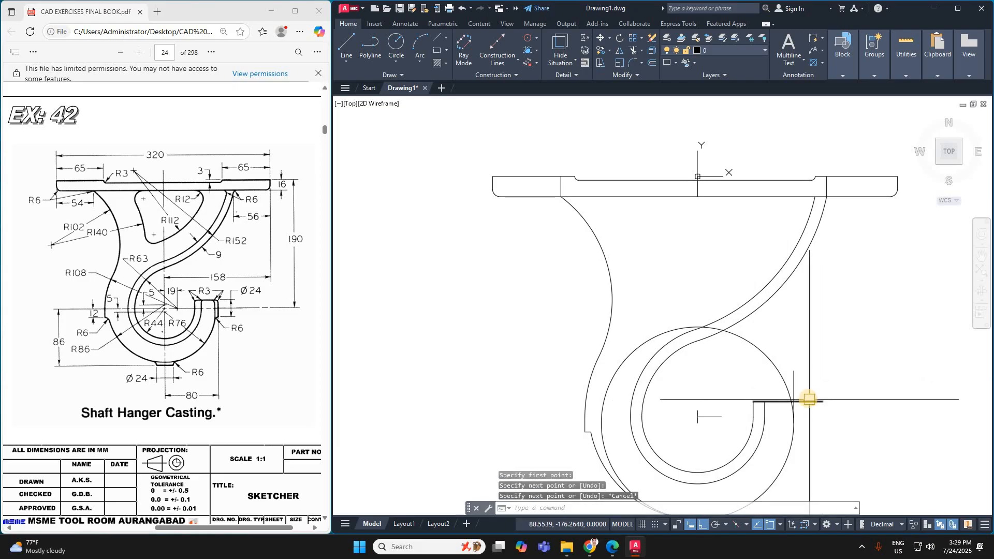
Trim the overhanging ends of the vertical and horizontal lines where they cross at the hook tip
scroll(807, 398, "up", 3)
type("TR")
key("Return")
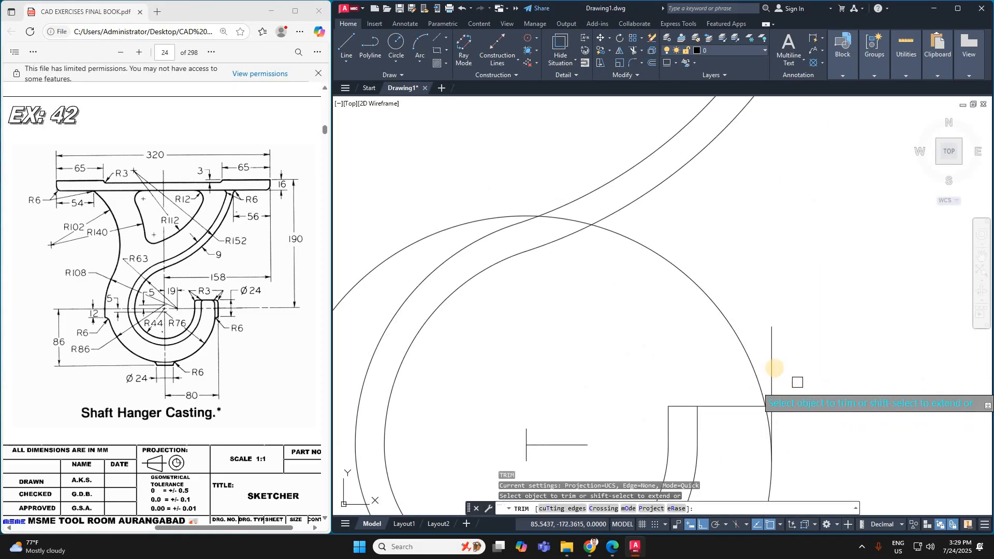
left_click(786, 404)
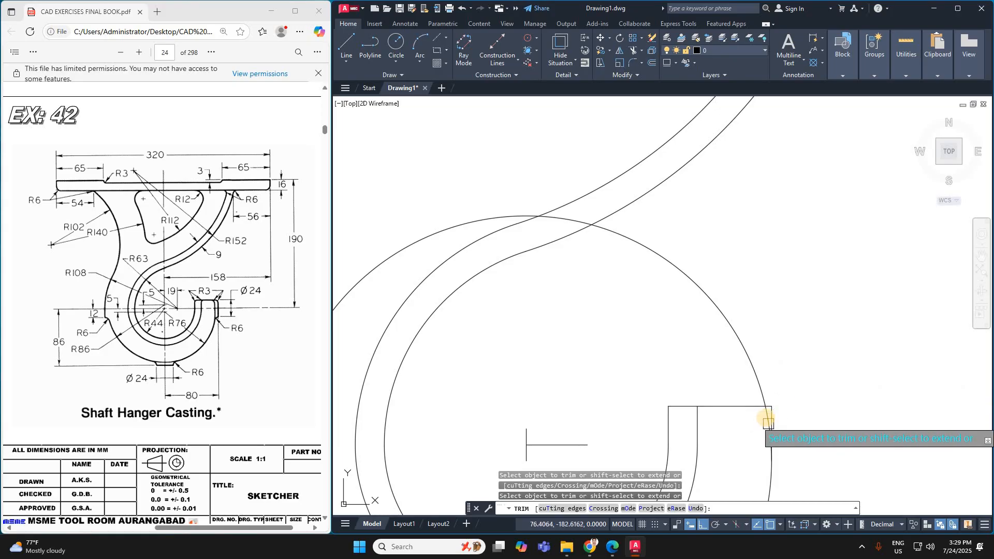
Trim away the unwanted upper and left arcs of the R76 circle, leaving the hook's lower outer curve
scroll(761, 339, "down", 3)
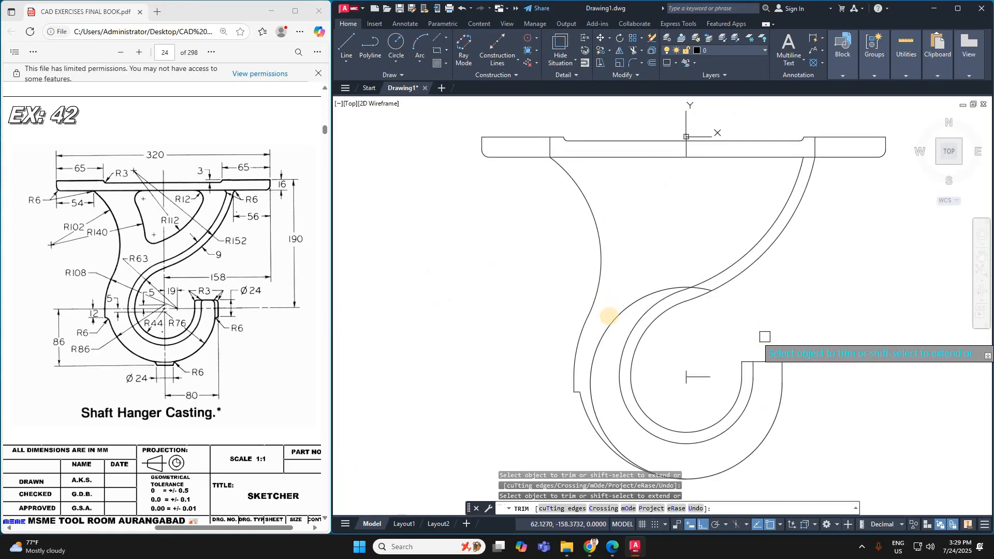
left_click(609, 317)
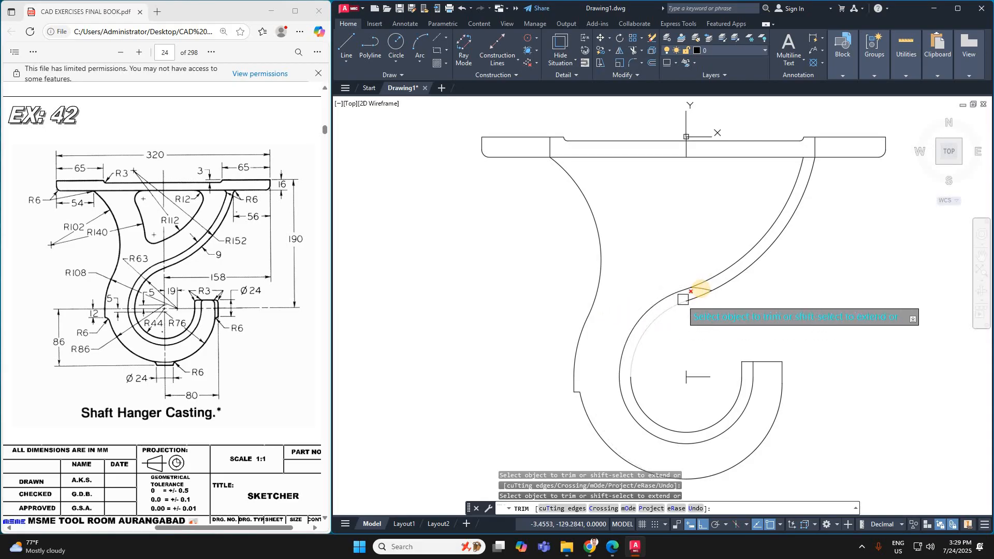
scroll(686, 296, "up", 2)
key("Escape")
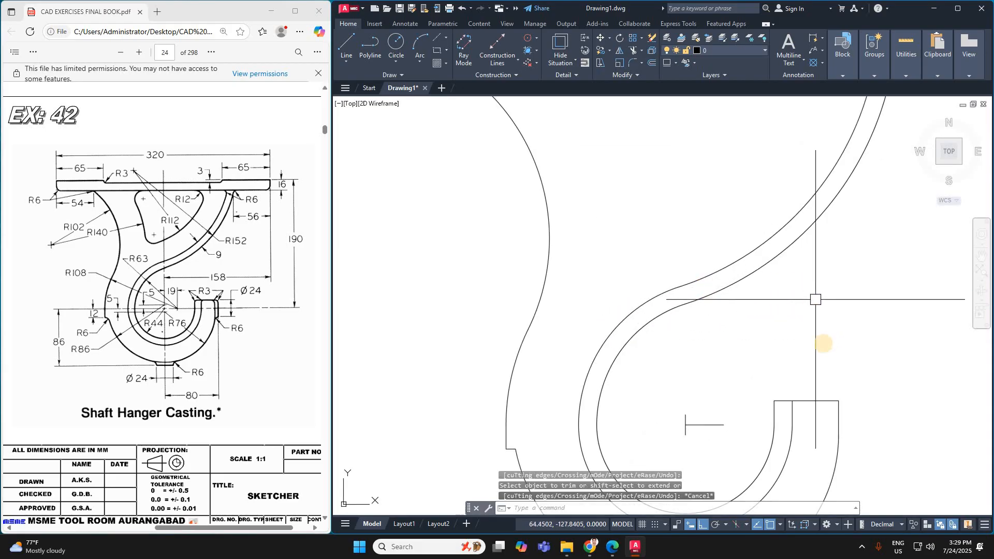
Draw a horizontal line from the end of the short centre line rightward past the hook tip
scroll(758, 310, "down", 4)
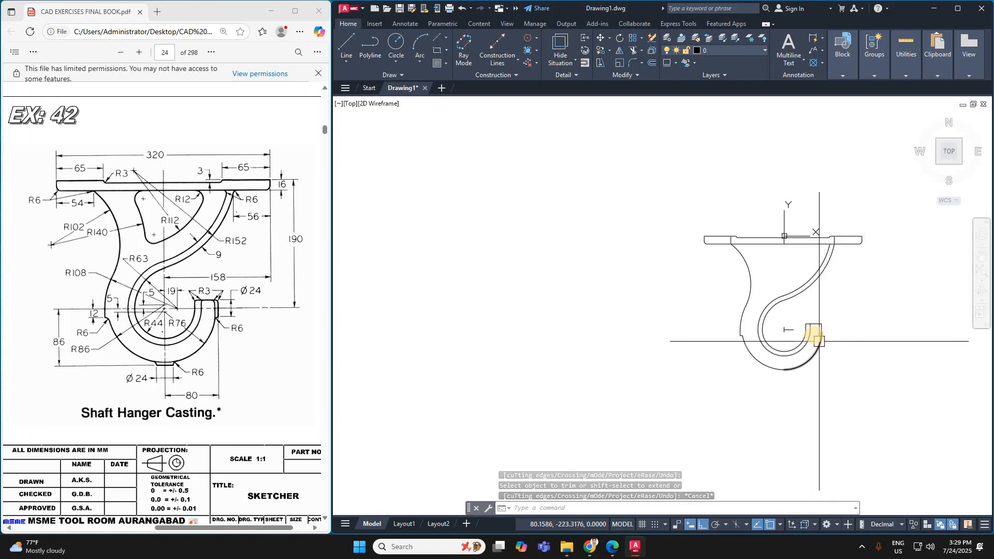
scroll(826, 331, "up", 2)
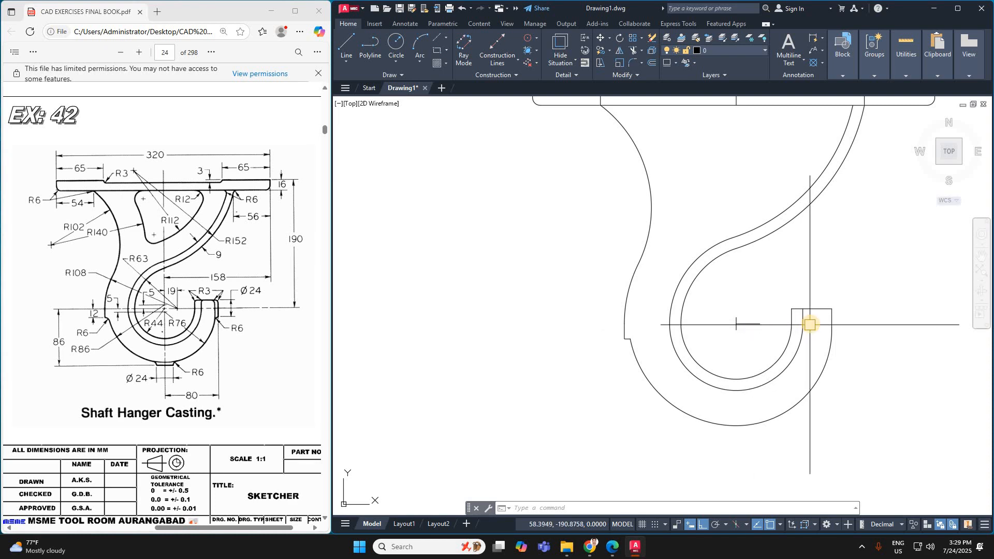
type("l")
key("Return")
left_click(760, 324)
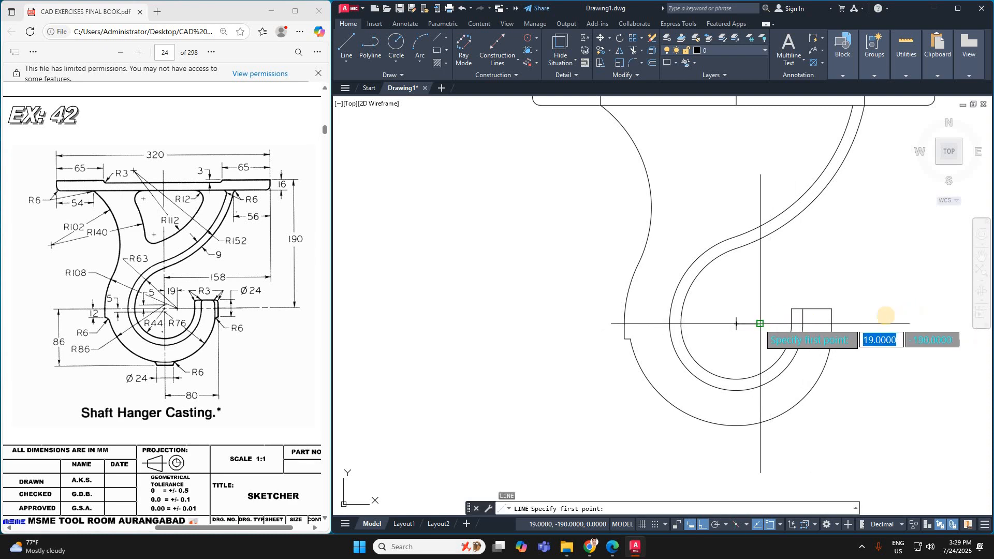
left_click(883, 316)
key("Escape")
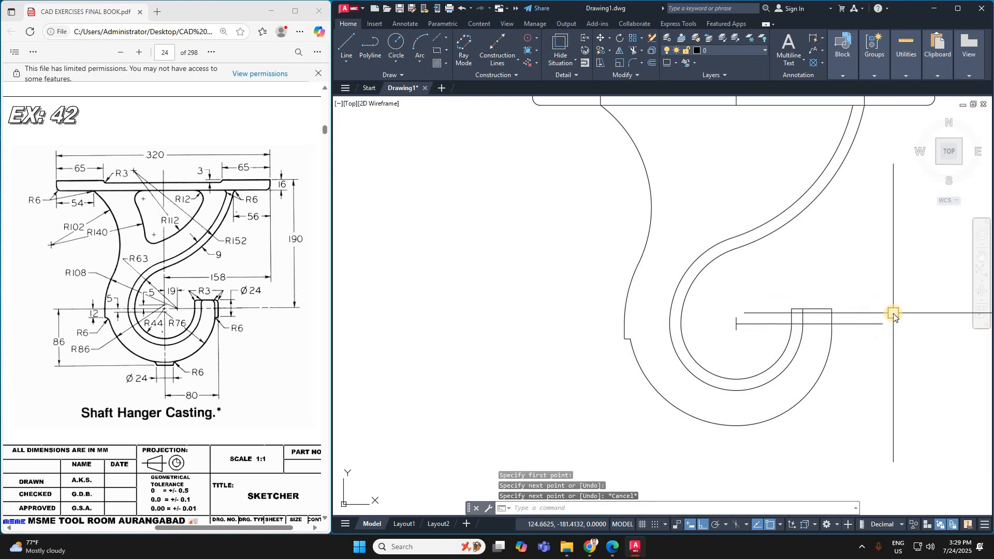
Erase the horizontal line running from the centre mark through the hook tip
type("O")
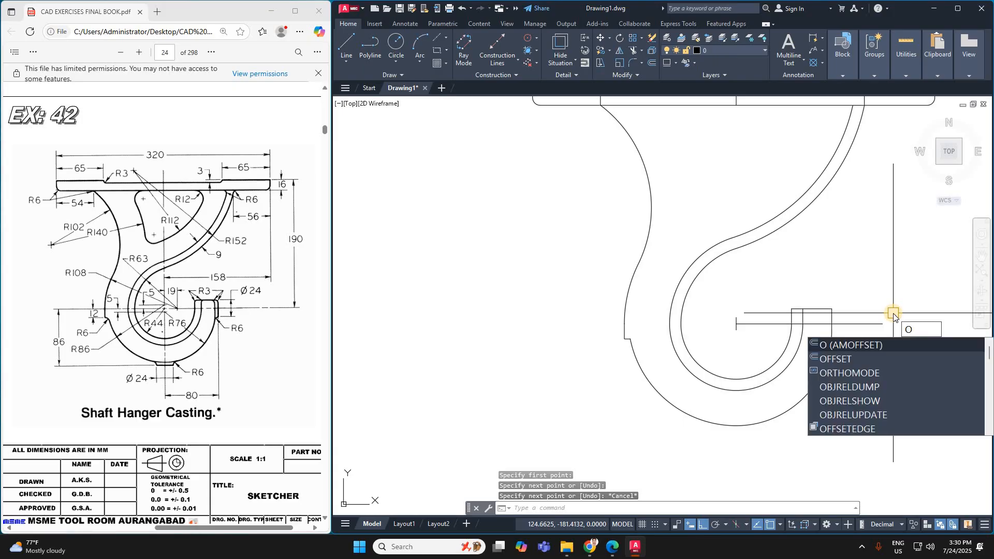
key("Escape")
left_click(861, 325)
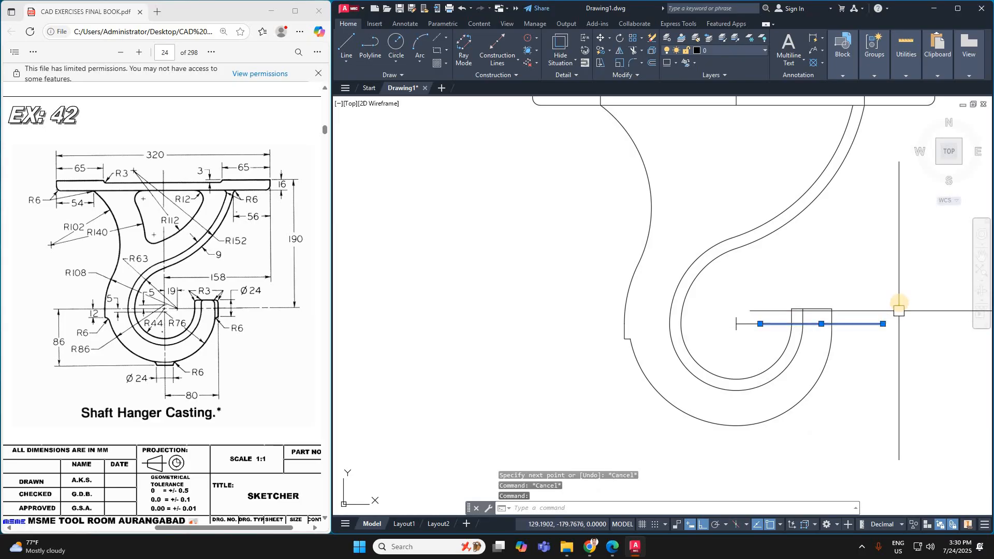
key("Delete")
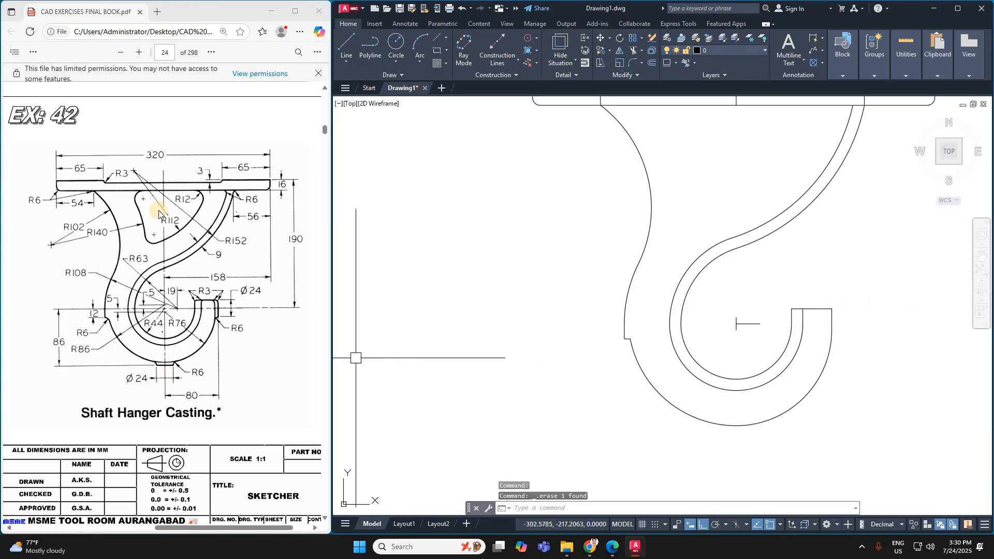
Draw a vertical centre line from the origin 0,0 straight down, about 436 mm long
scroll(653, 381, "down", 4)
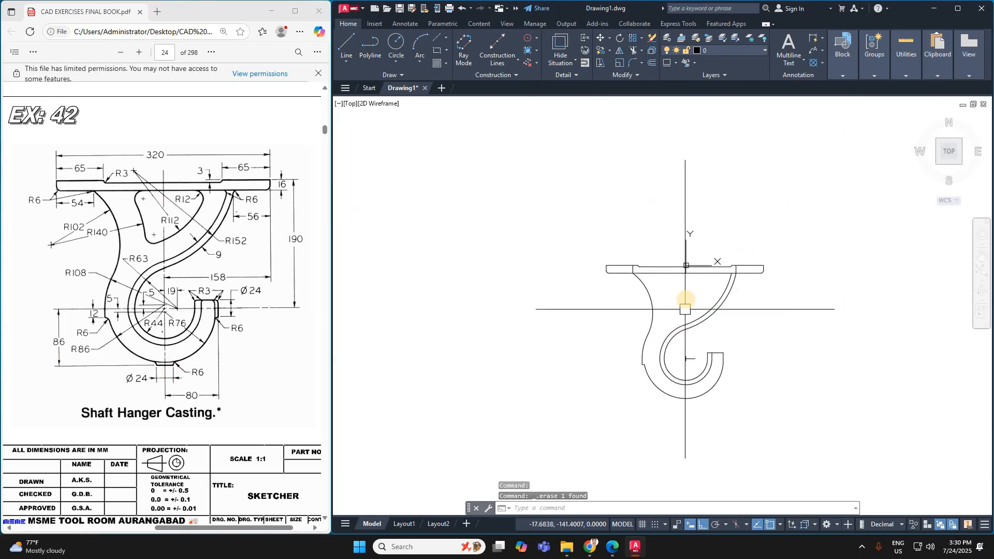
type("L")
key("Return")
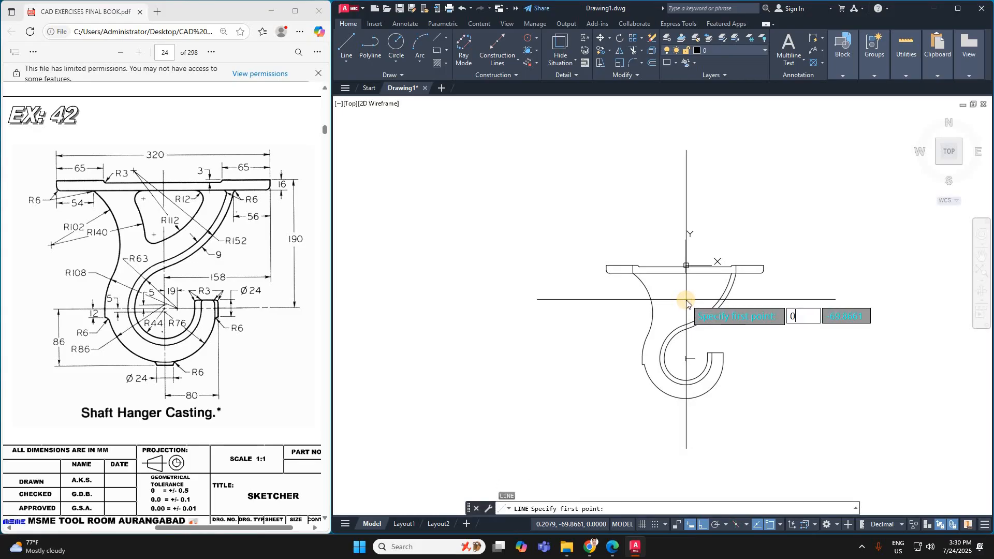
type("0,0")
key("Return")
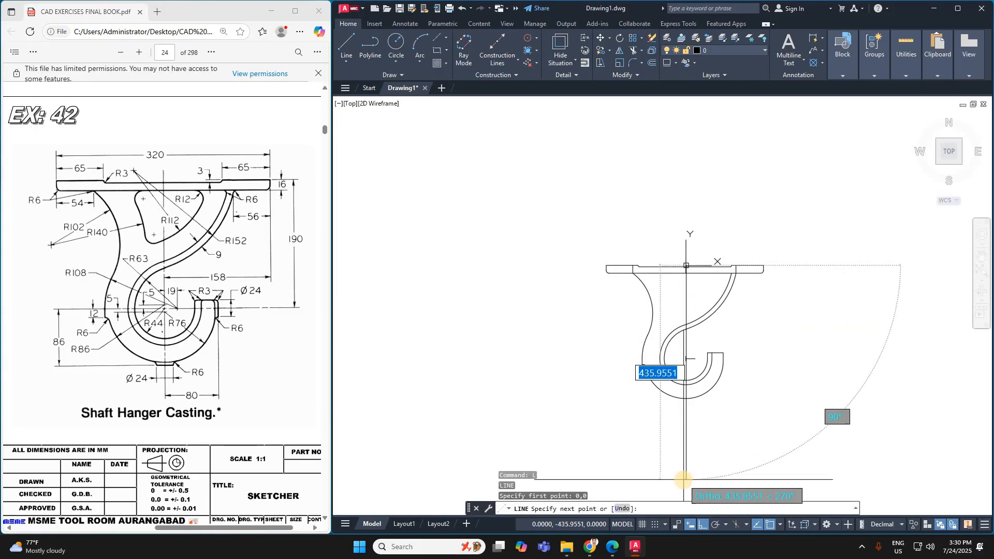
key("Escape")
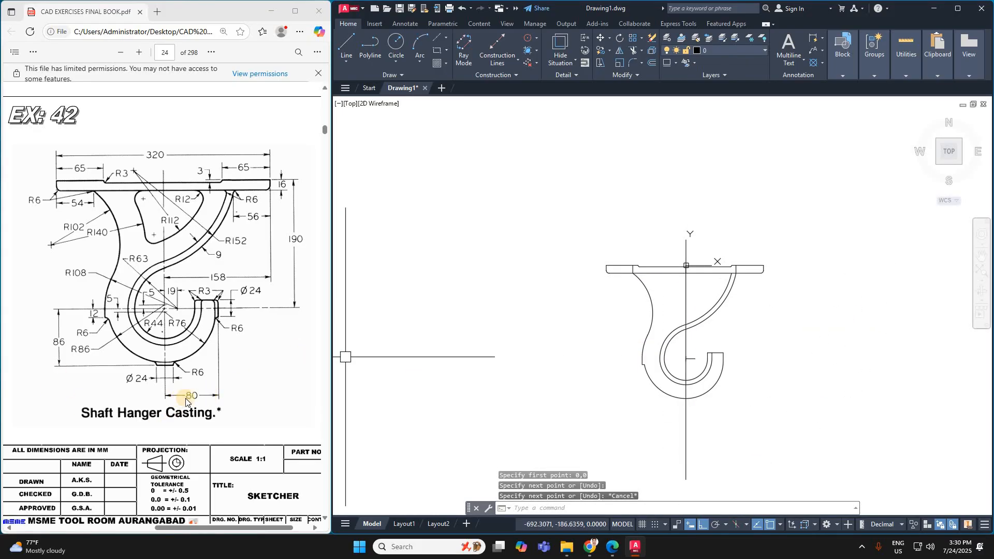
Offset the vertical centre line 80 mm to the right, just outside the hook tip
type("o")
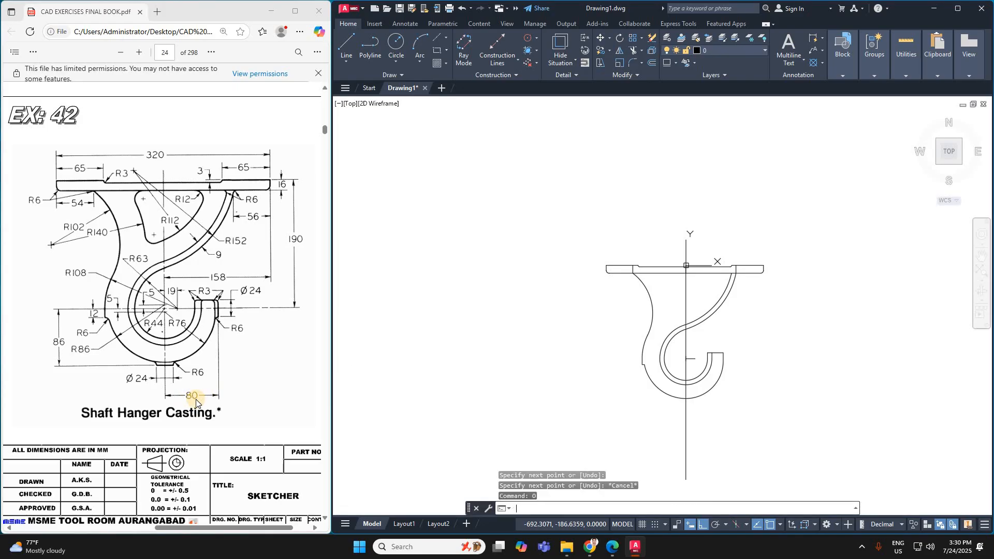
key("Return")
type("80")
key("Return")
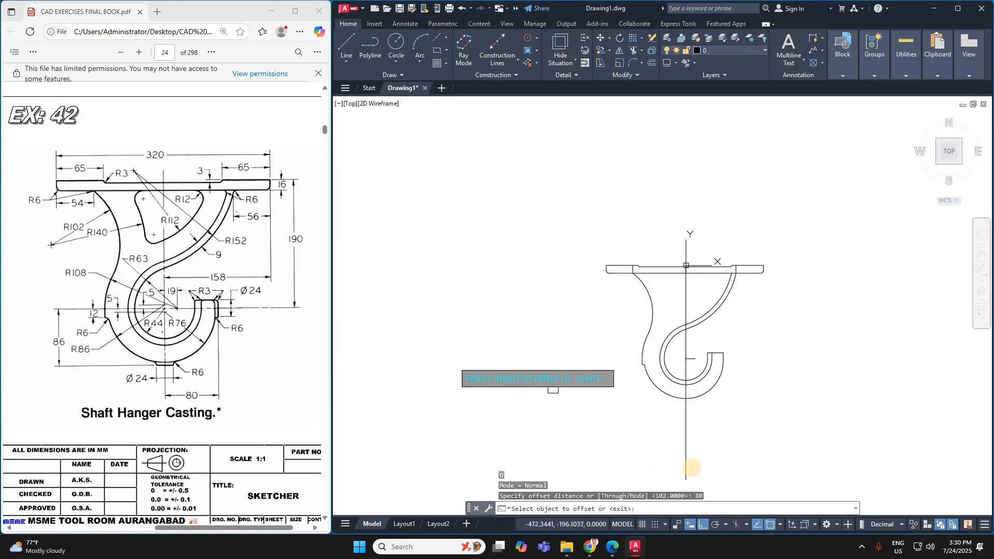
left_click(686, 469)
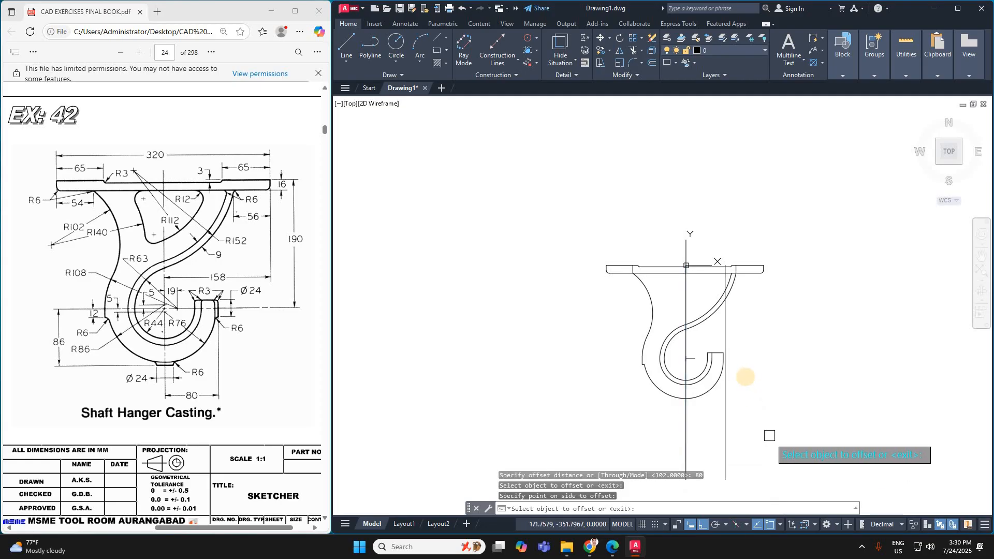
left_click(747, 381)
key("Escape")
key("Escape")
Extend the hook tip's top horizontal line to the offset vertical line
scroll(730, 367, "up", 4)
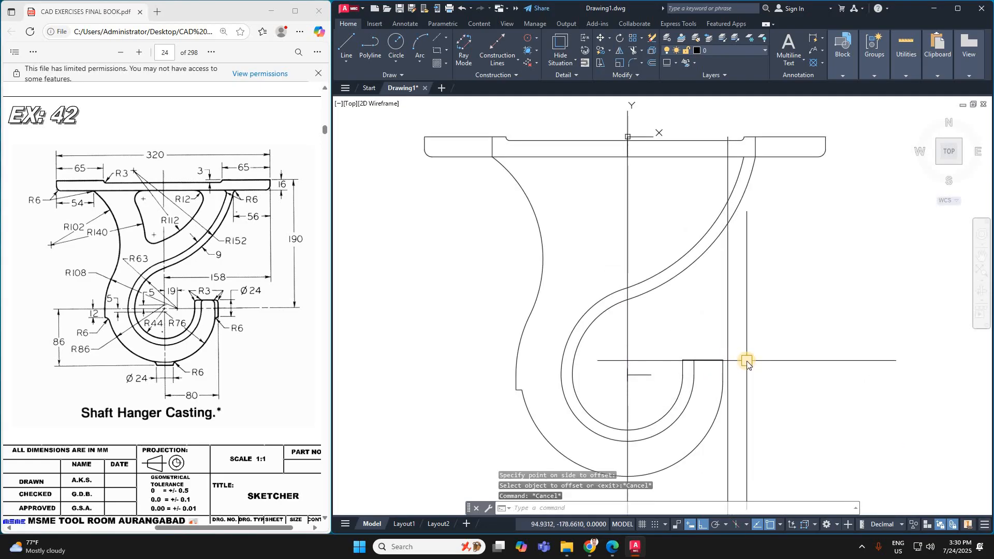
type("EX")
key("Return")
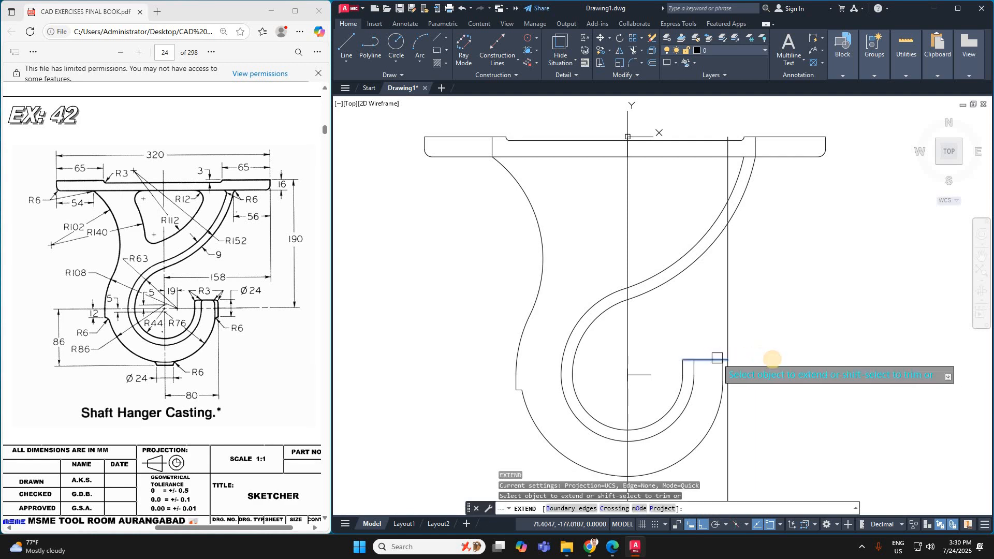
key("Escape")
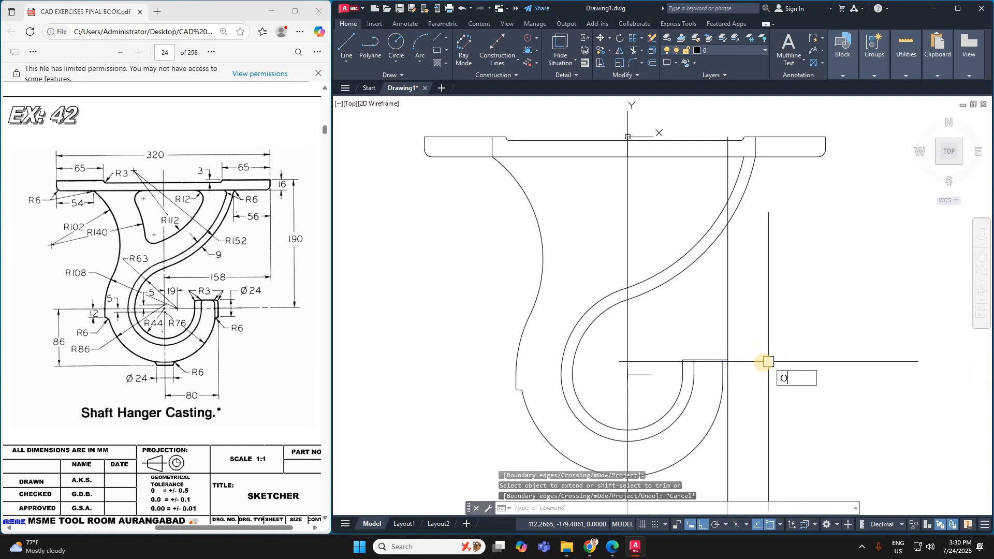
Offset the hook tip's top horizontal line 24 mm downward
key("Return")
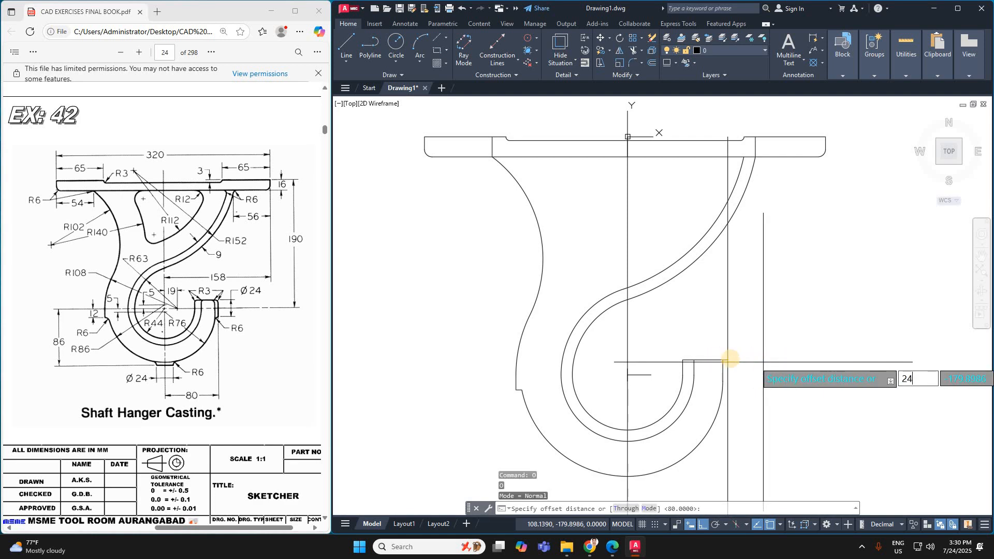
type("24")
key("Return")
left_click(722, 362)
left_click(733, 389)
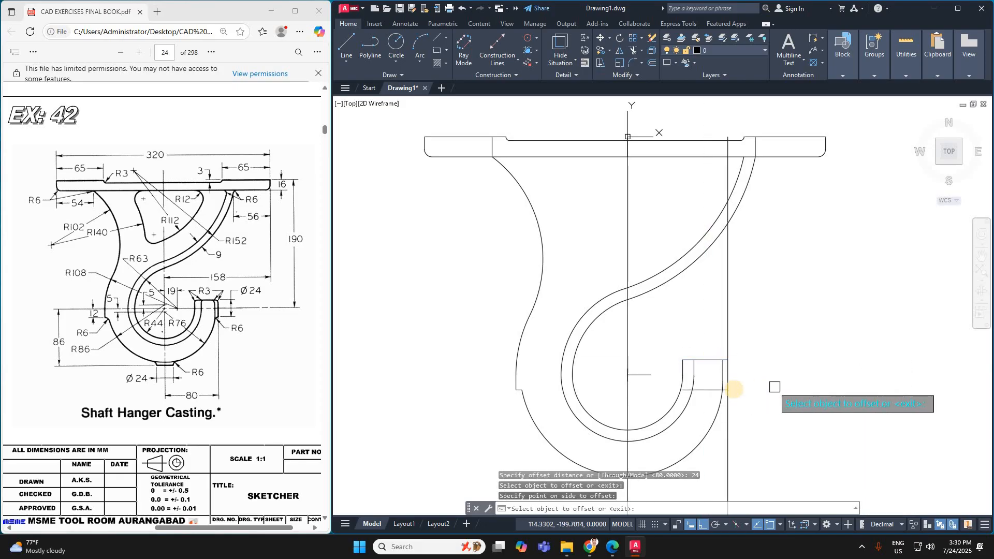
scroll(731, 389, "up", 4)
key("Escape")
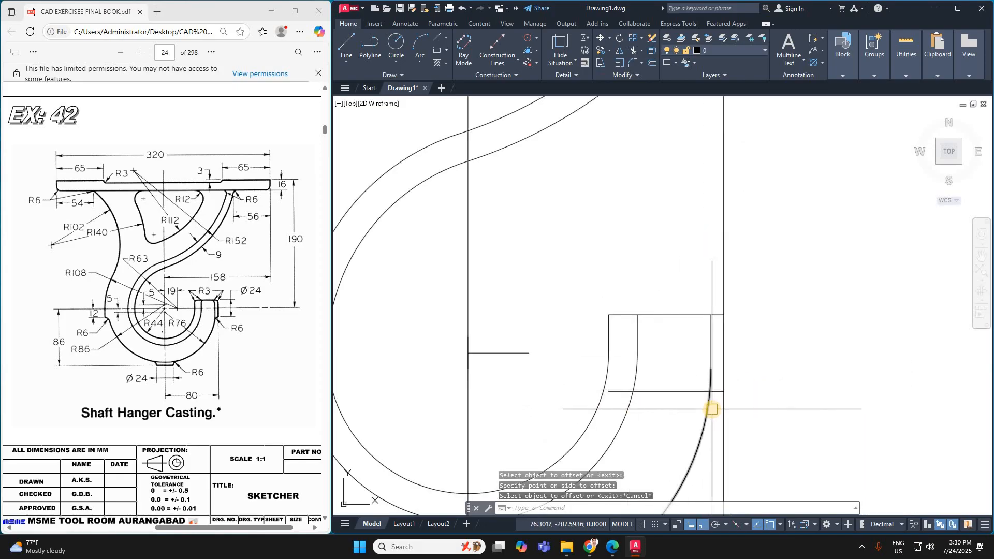
Trim the 24 mm offset line and the 80 mm offset vertical to leave only the narrow collar outside the hook tip
key("Return")
left_click(664, 393)
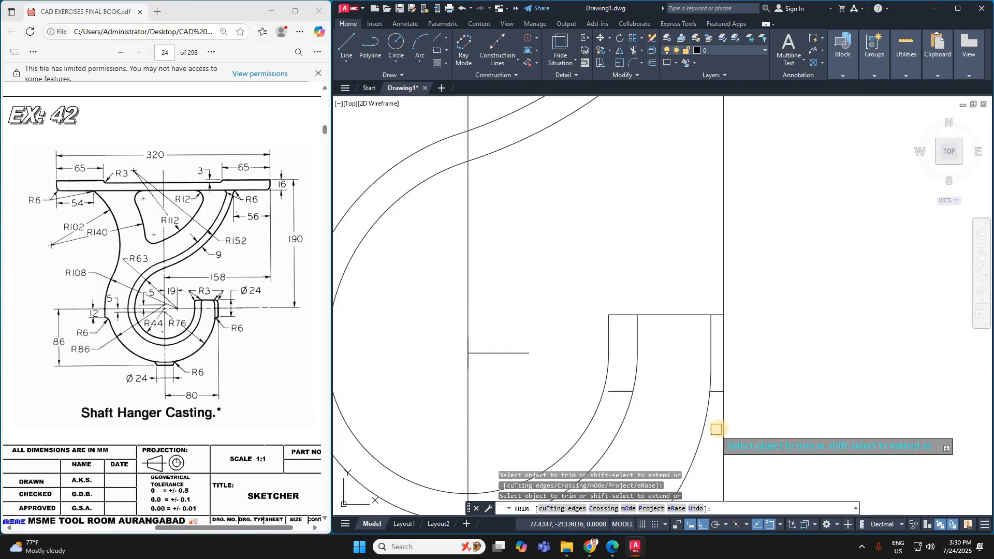
left_click(718, 428)
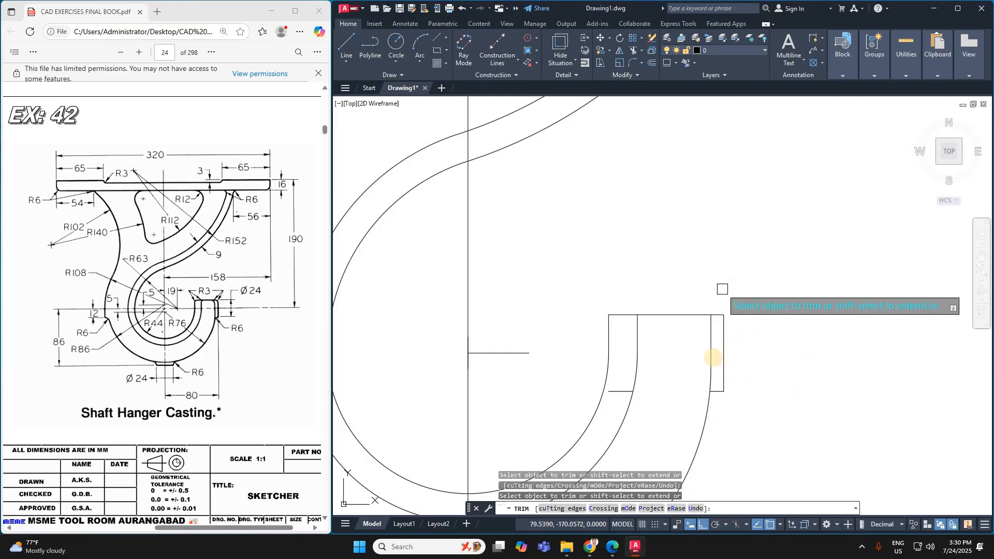
scroll(750, 300, "down", 2)
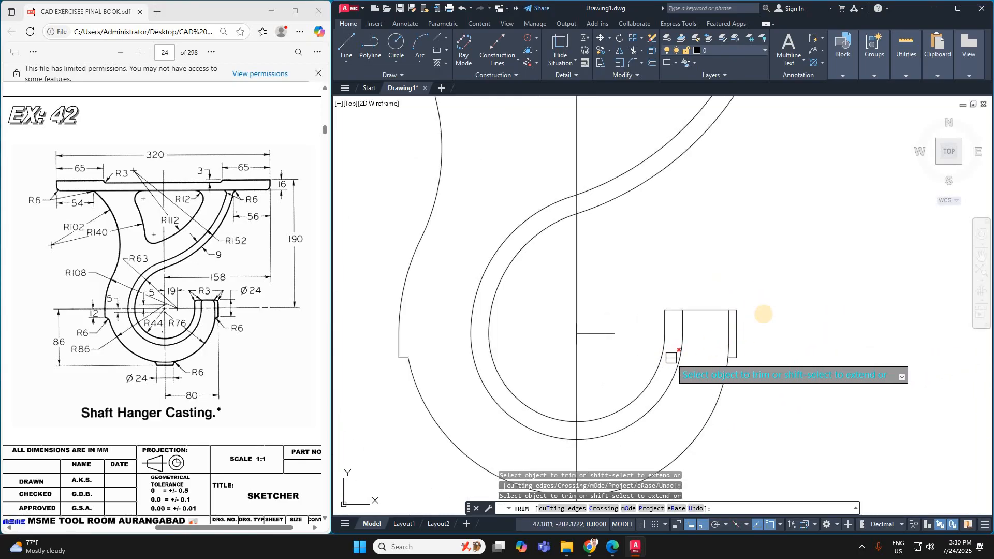
key("Escape")
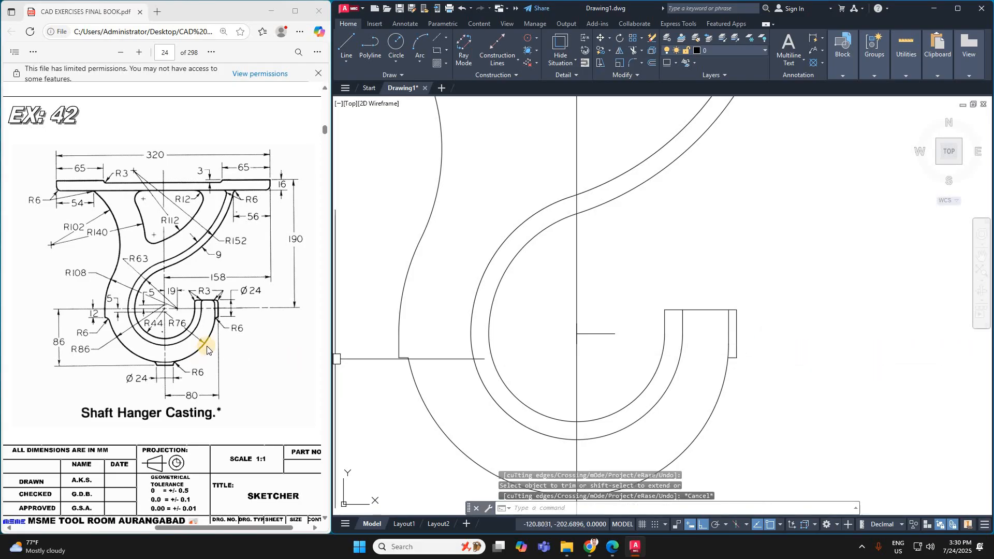
scroll(514, 365, "down", 2)
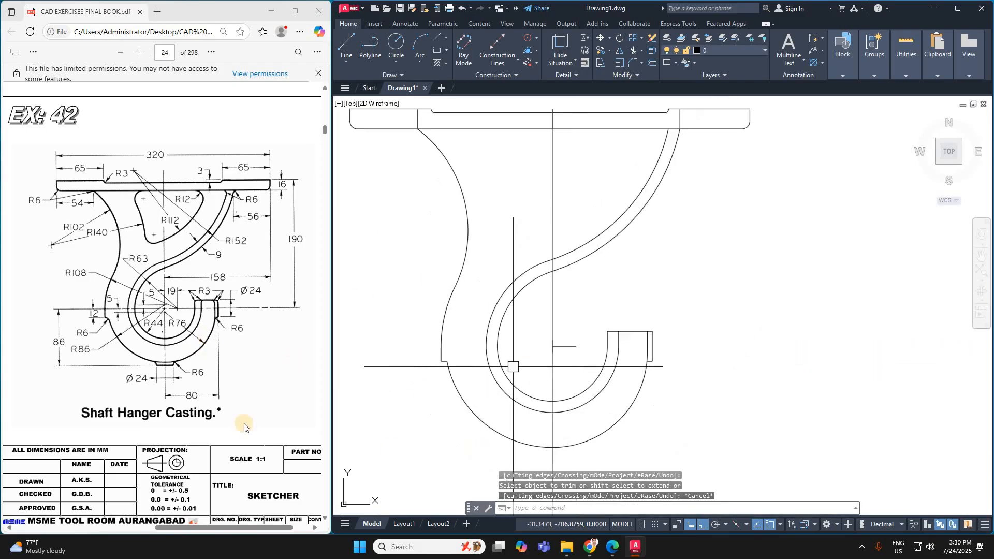
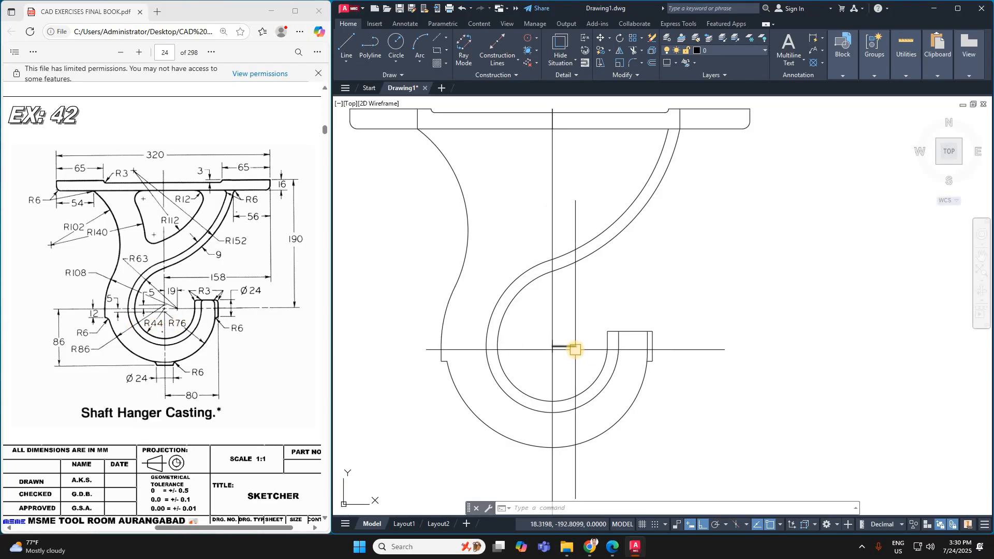
Extend the short horizontal centre line inside the hook at both ends to the inner curve
type("Ex")
key("Return")
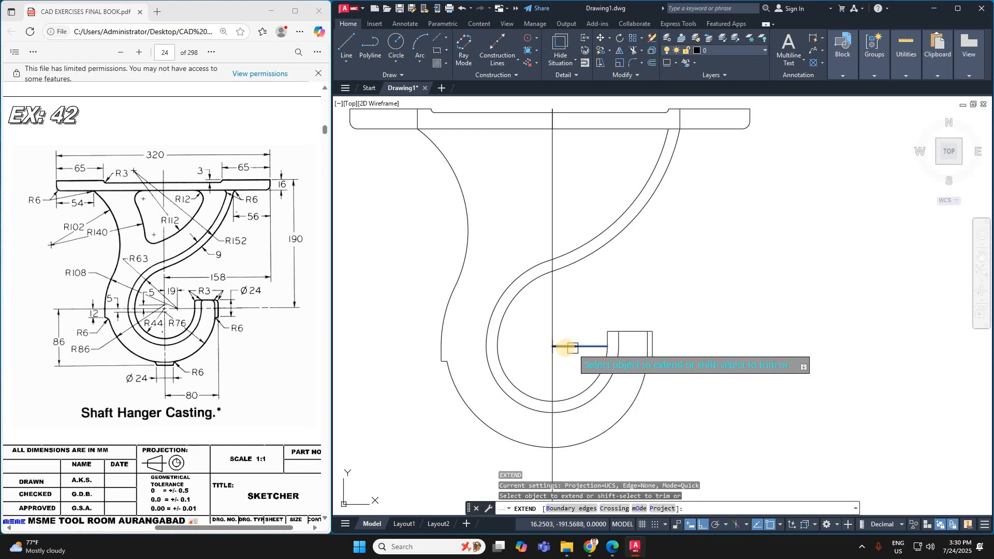
left_click(567, 347)
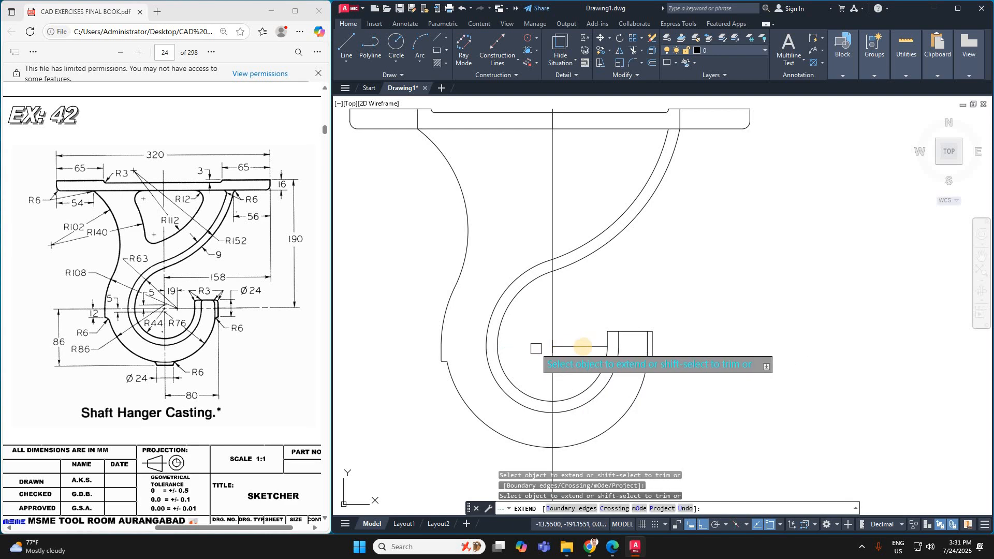
left_click(569, 346)
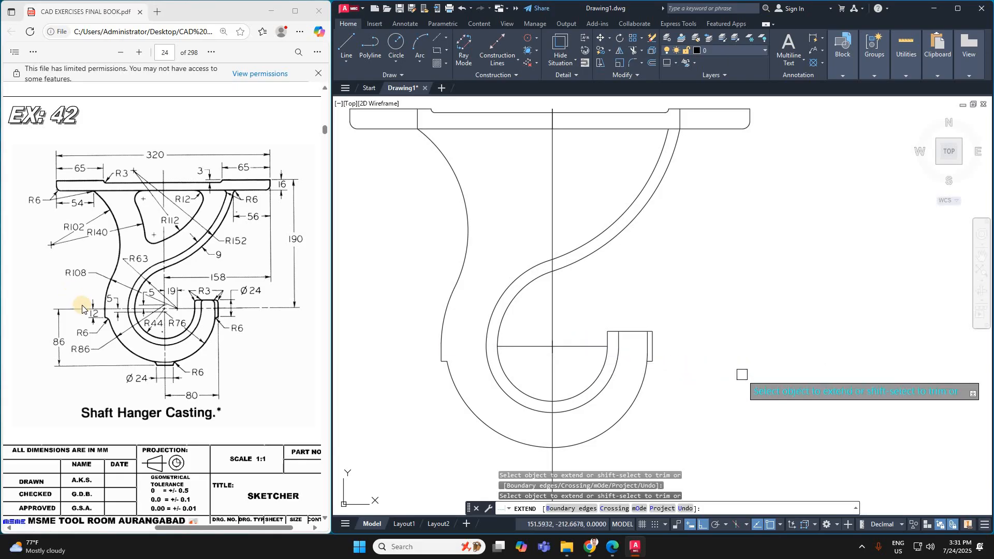
key("Escape")
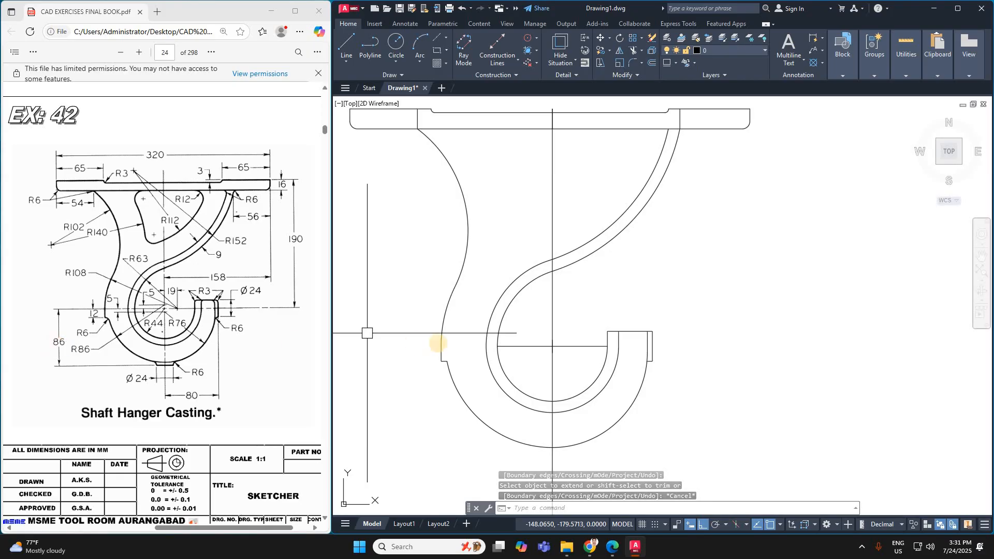
Offset the hook's horizontal centre line 86 mm downward and erase the stray copy above it
type("o")
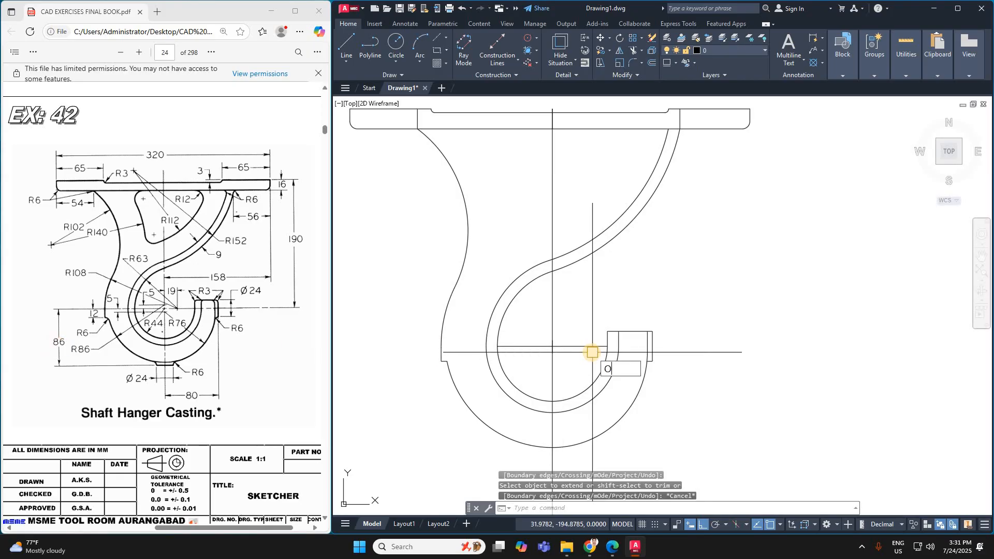
key("Return")
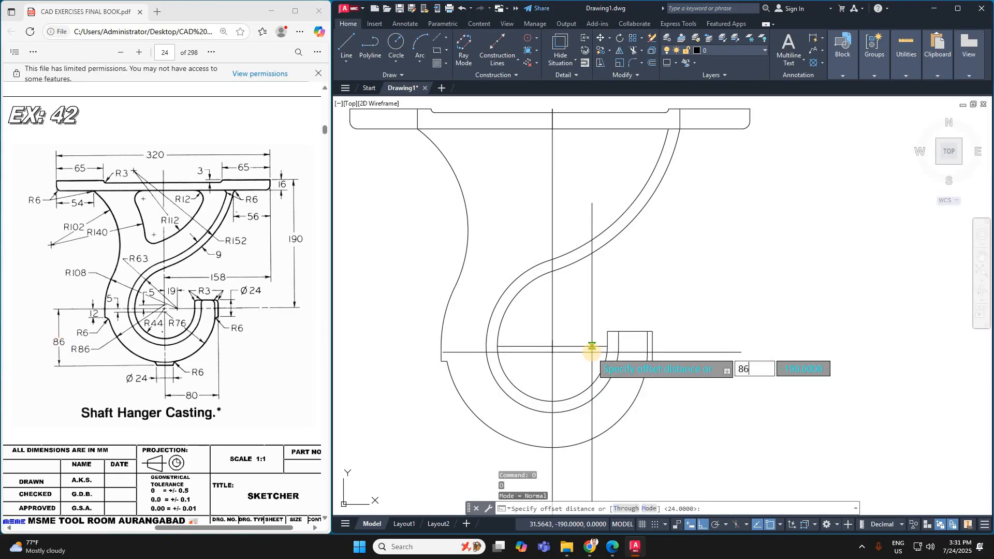
type("86")
key("Return")
left_click(590, 349)
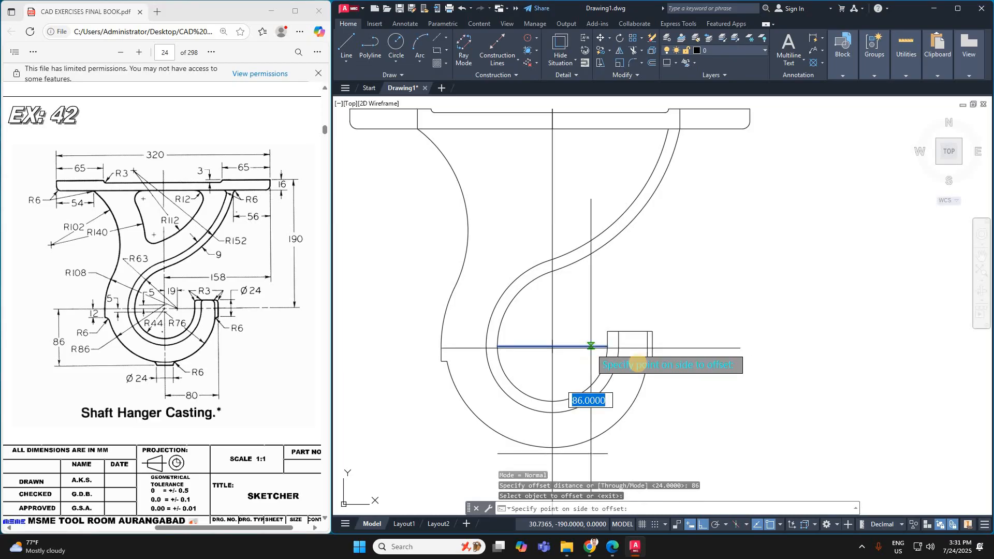
left_click(590, 349)
left_click(558, 350)
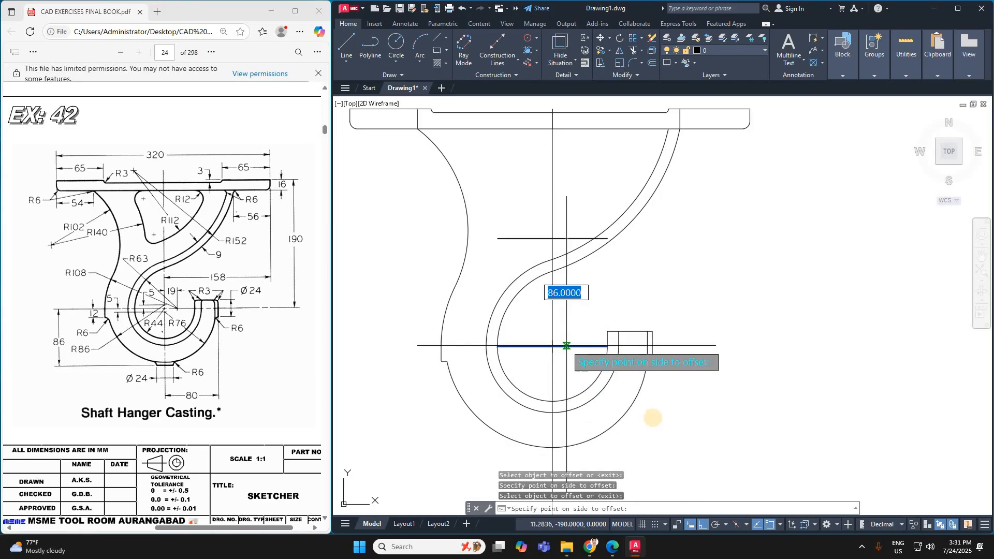
left_click(651, 418)
key("Escape")
left_click(560, 238)
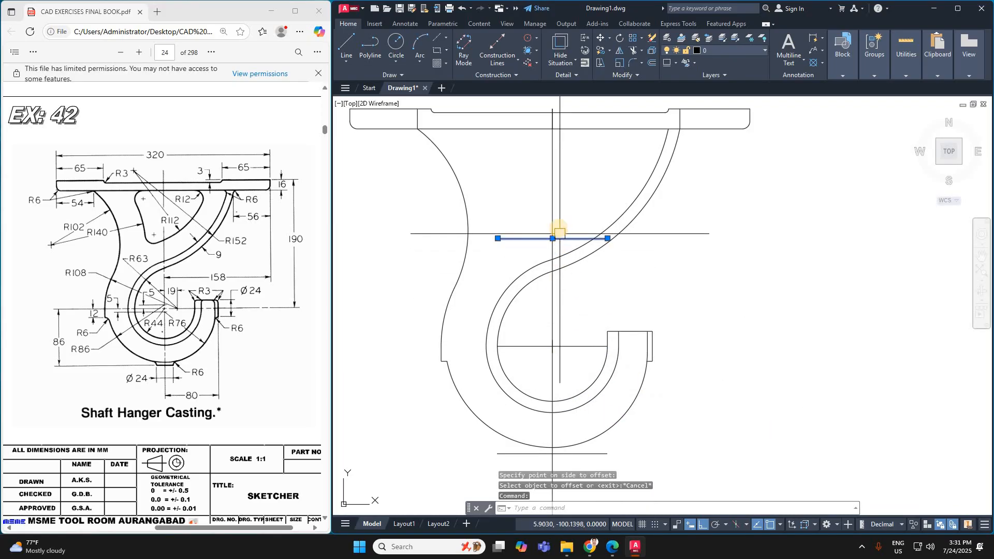
key("Delete")
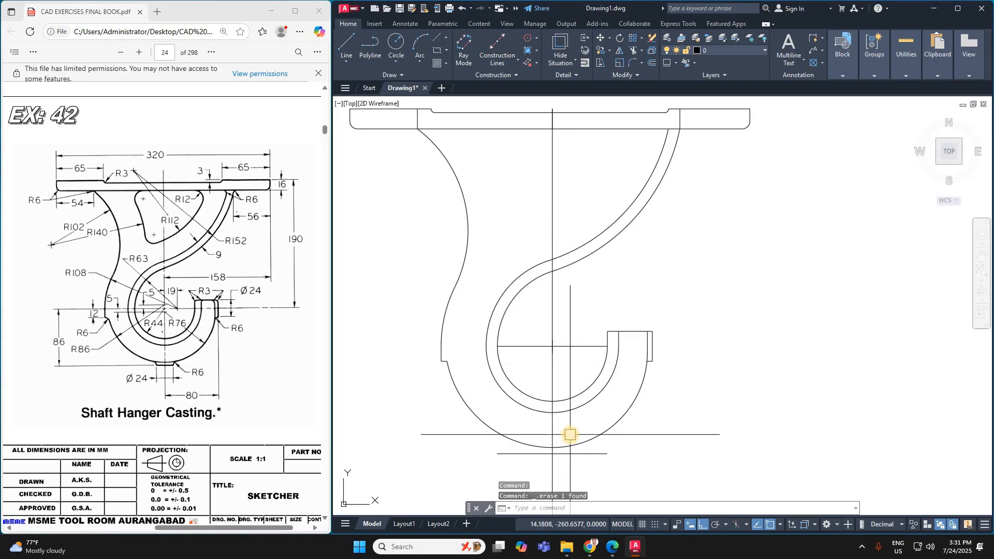
Offset the vertical centre line 12 mm to each side
type("O")
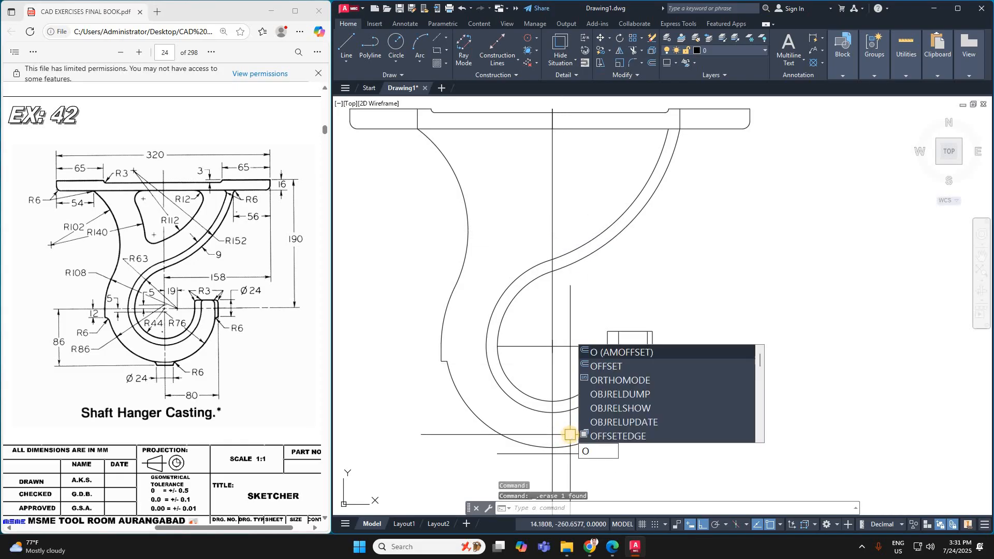
key("Return")
type("12")
key("Return")
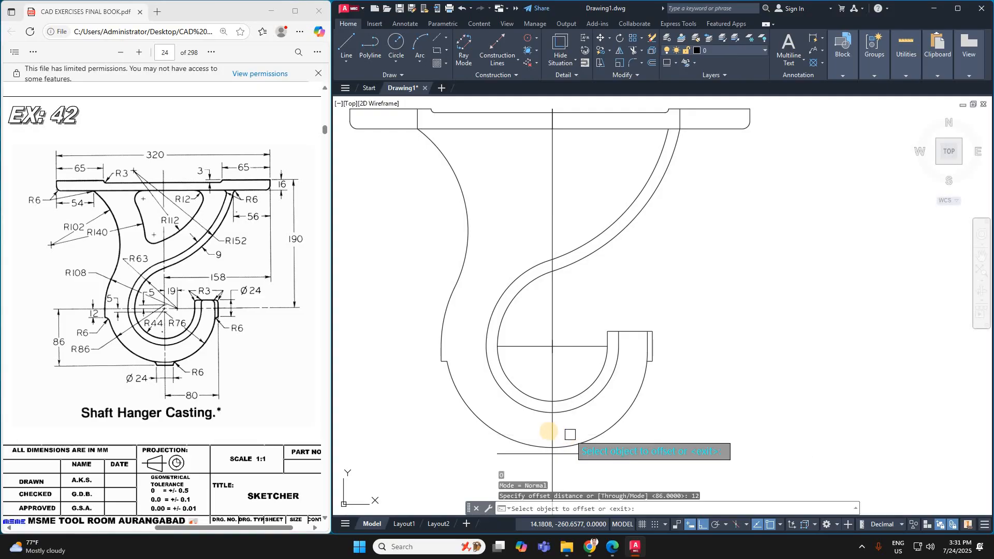
left_click(552, 429)
left_click(564, 429)
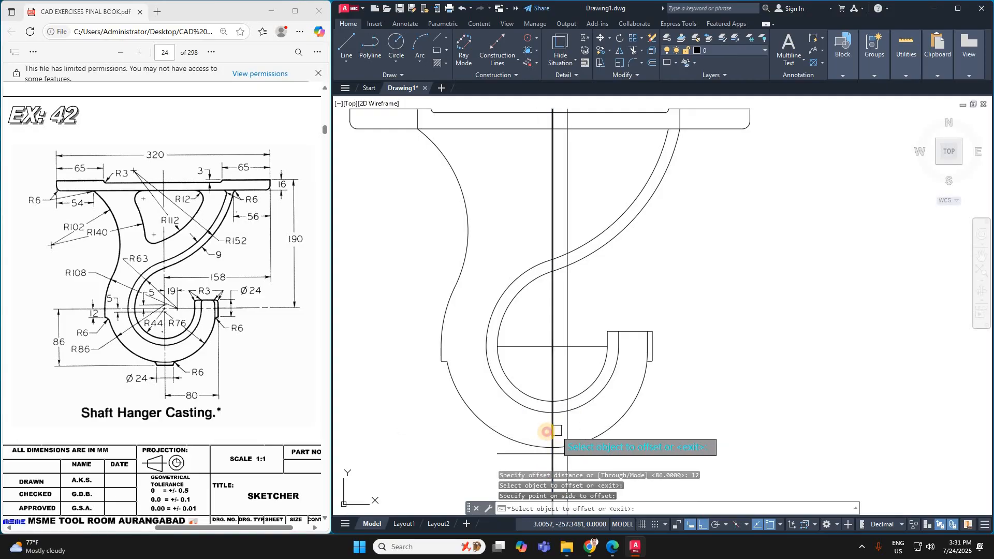
left_click(554, 430)
left_click(577, 440)
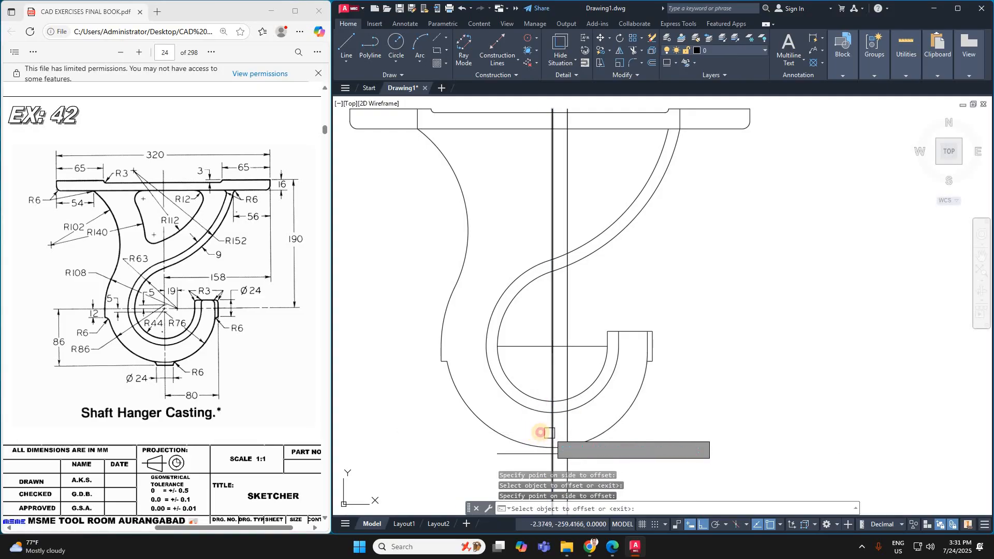
scroll(573, 397, "down", 5)
scroll(660, 429, "up", 7)
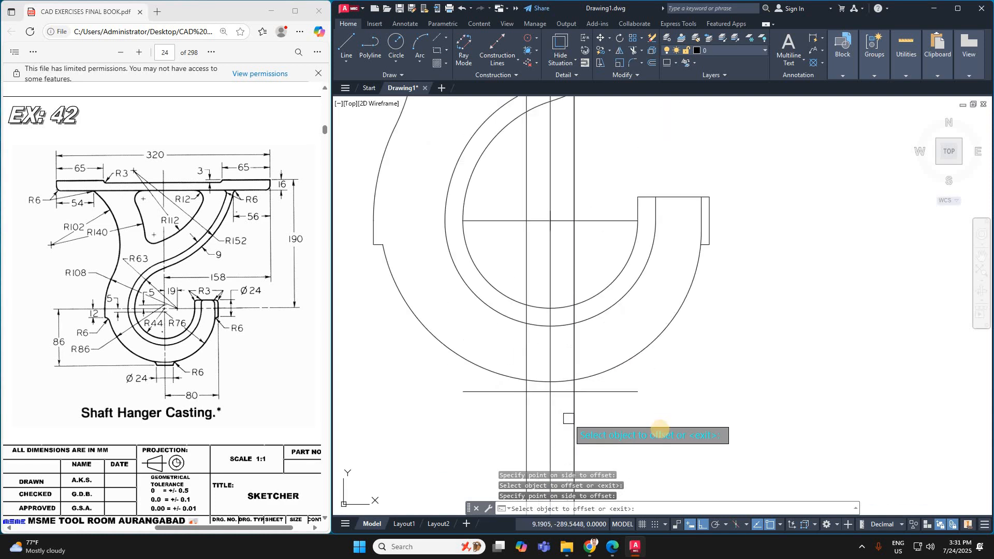
Trim the offset verticals and the 86 mm offset line to form the small rectangular boss under the hook
key("Escape")
type("TR")
key("Return")
left_click(592, 435)
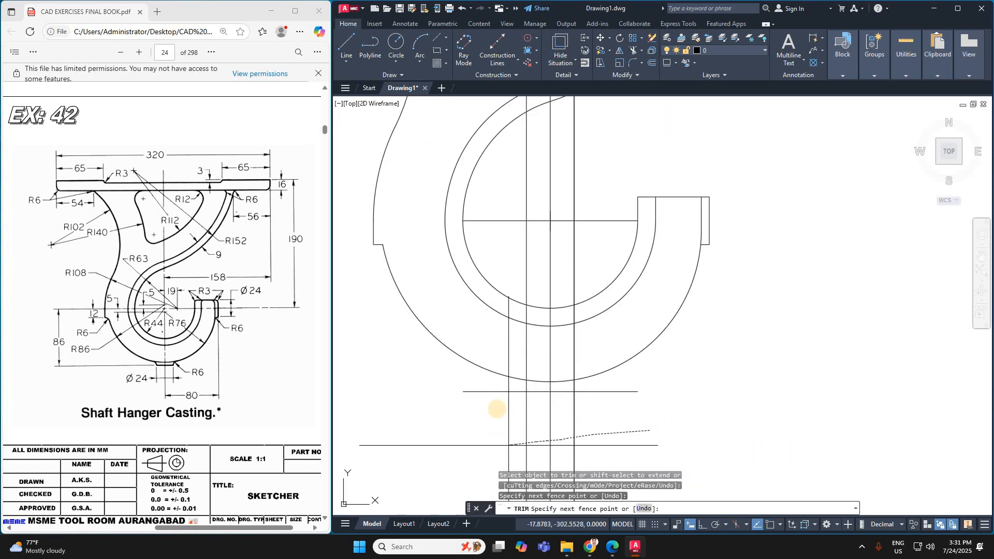
left_click(503, 446)
left_click(493, 391)
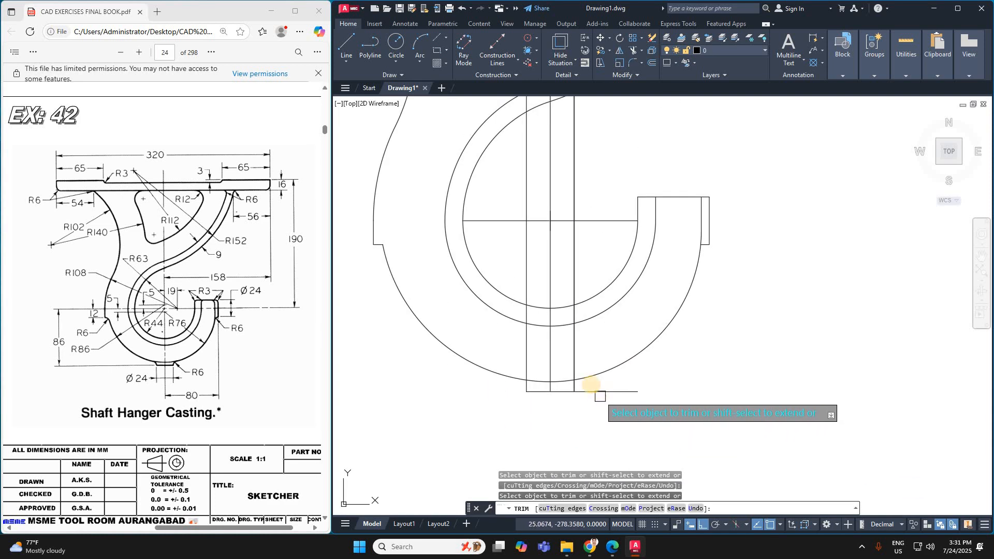
left_click(572, 361)
left_click(525, 359)
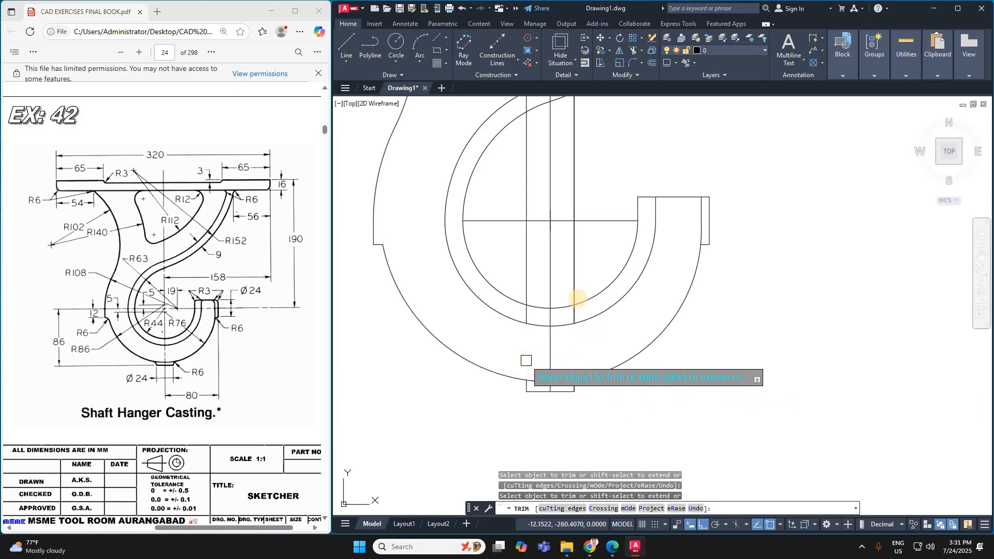
key("Escape")
Erase the two leftover 12 mm offset verticals above the hook's bottom section
left_click(573, 285)
left_click(527, 270)
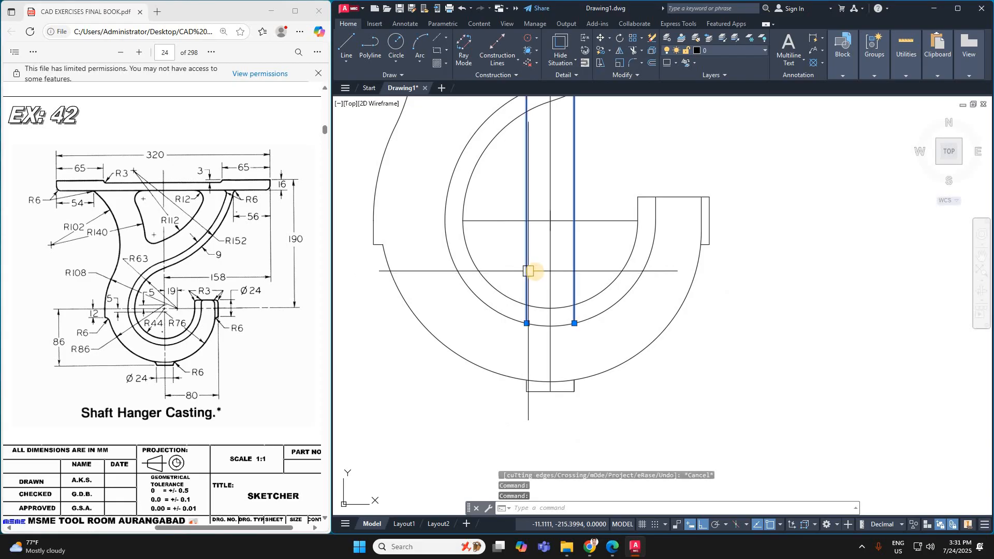
key("Delete")
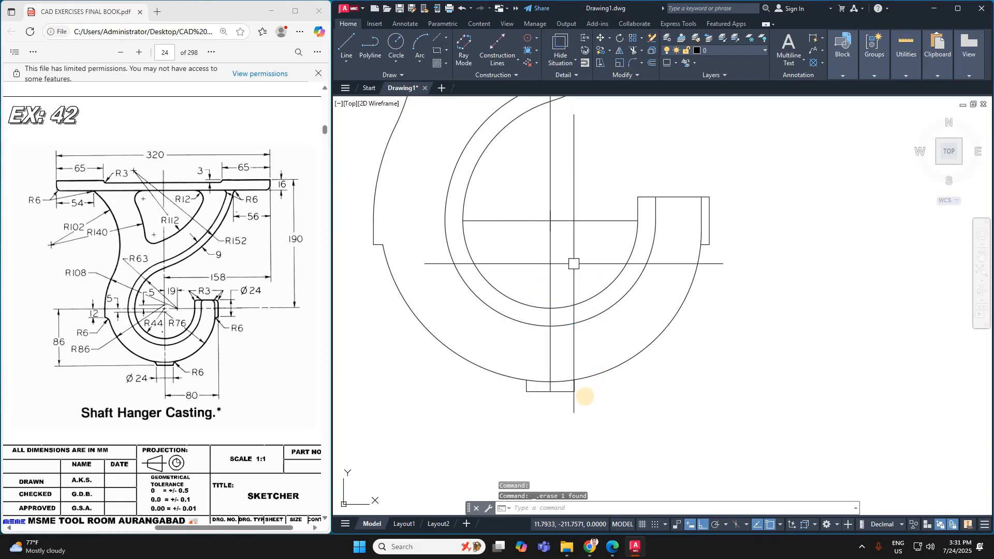
scroll(592, 392, "up", 4)
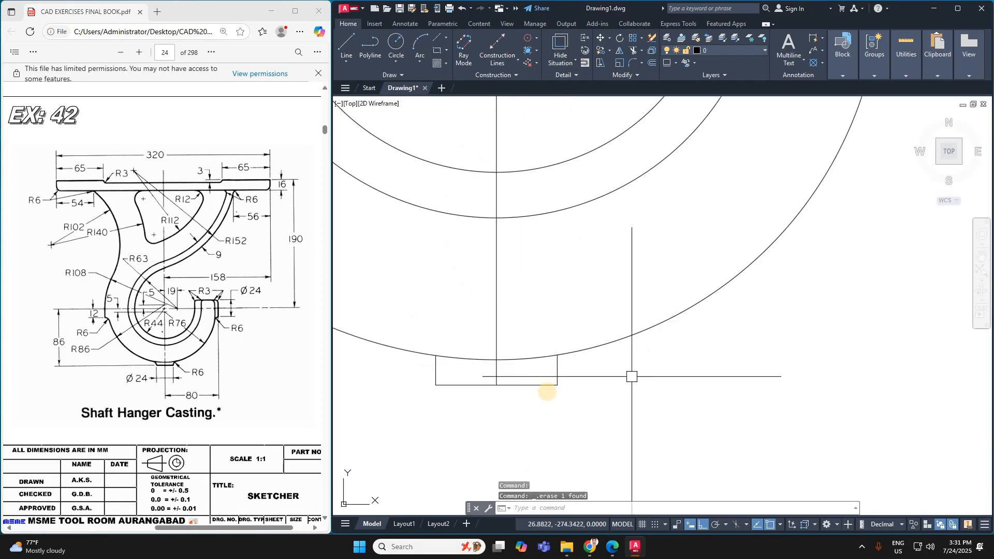
scroll(543, 384, "down", 8)
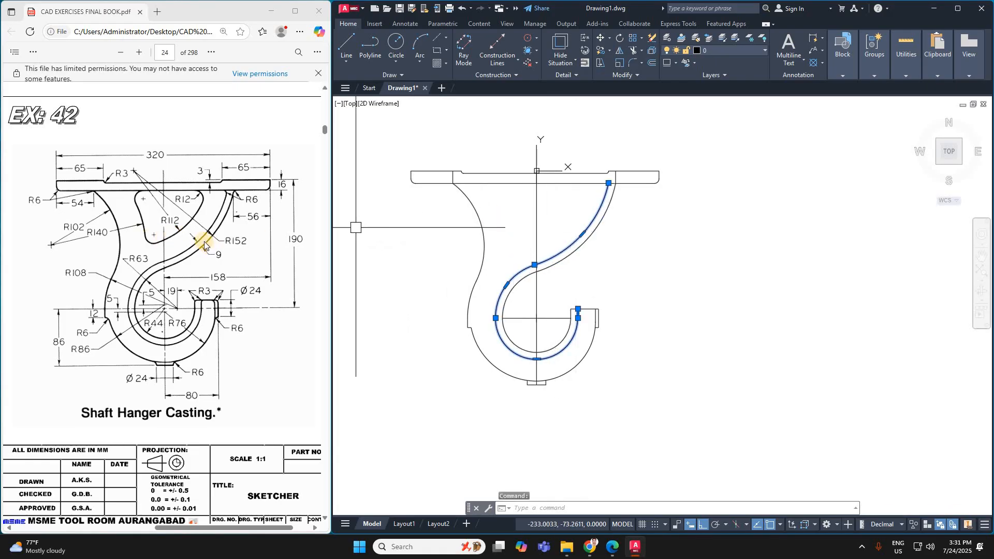
key("Delete")
key("Escape")
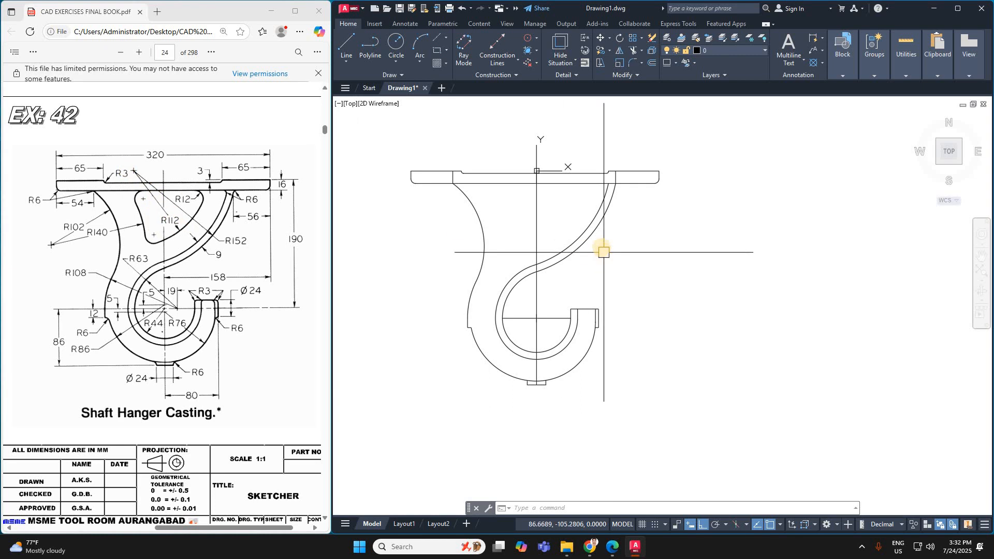
Draw a circle of radius 112 mm centred on the centre of the upper rib's R152 arc
key("Return")
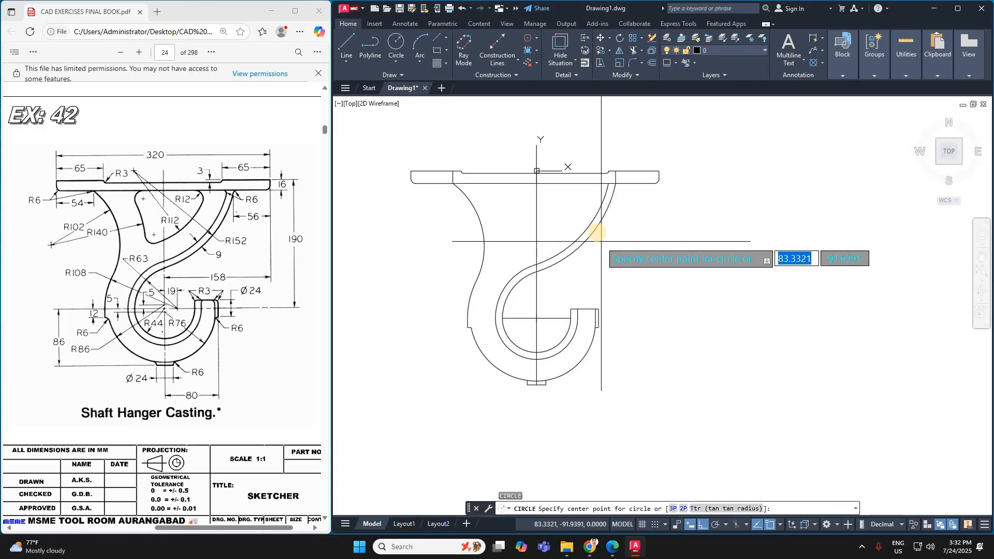
left_click(499, 160)
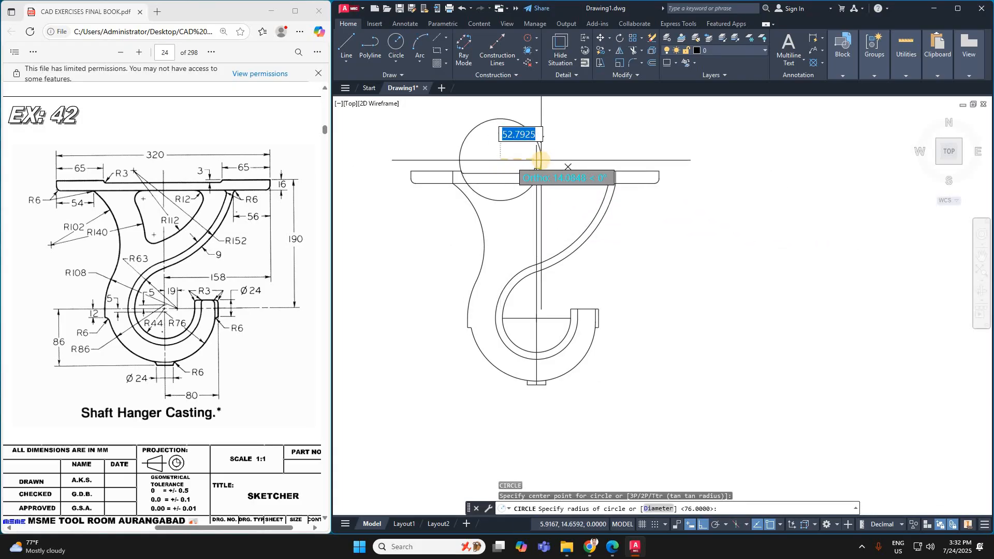
type("112")
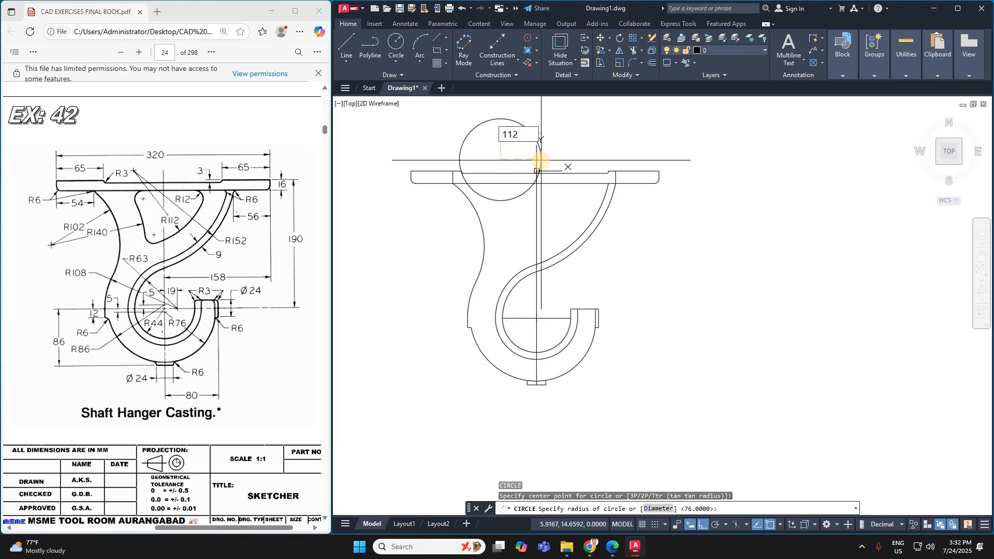
key("Return")
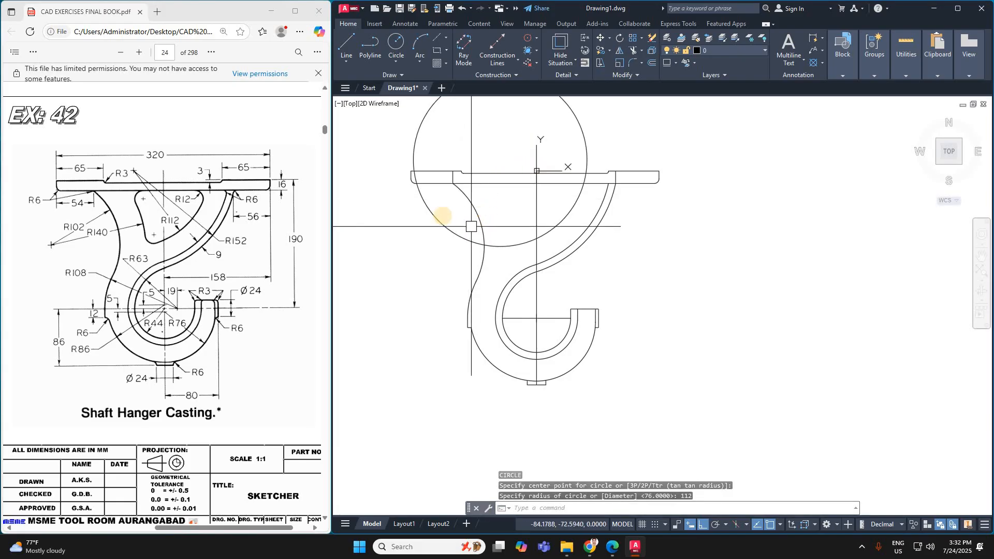
Draw a circle of radius 140 mm centred on the centre of the R102 arc at the hanger's left edge
left_click(480, 217)
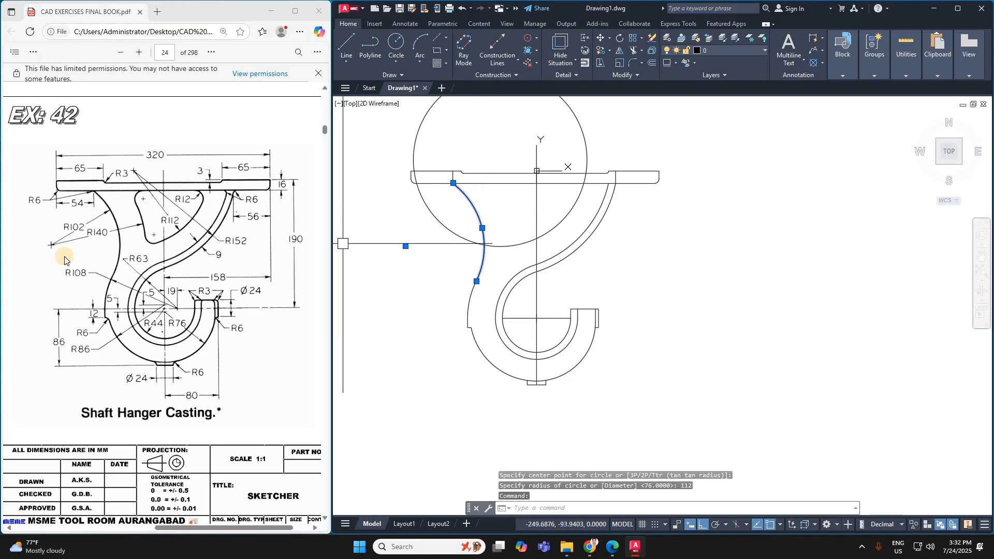
key("Escape")
type("c")
key("Return")
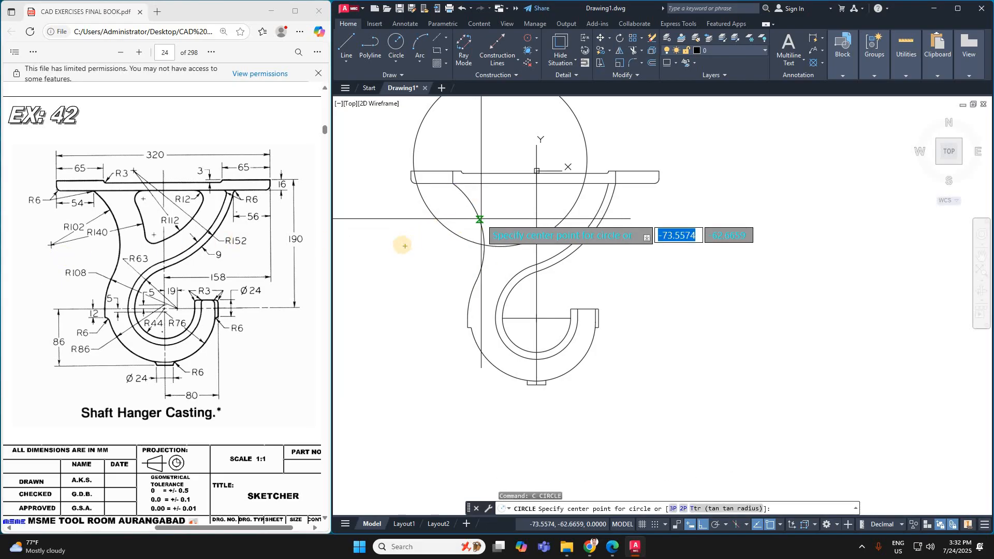
left_click(405, 246)
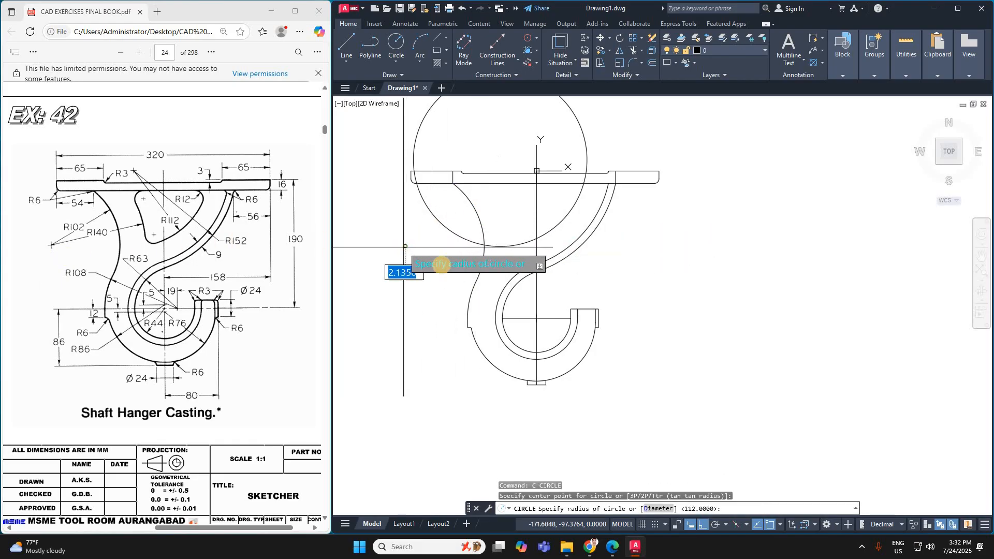
type("140")
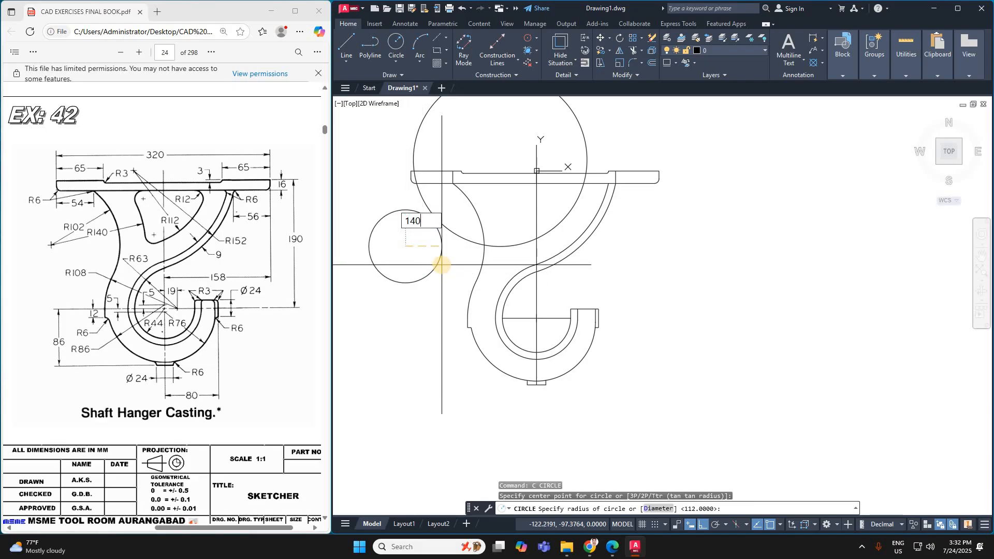
key("Return")
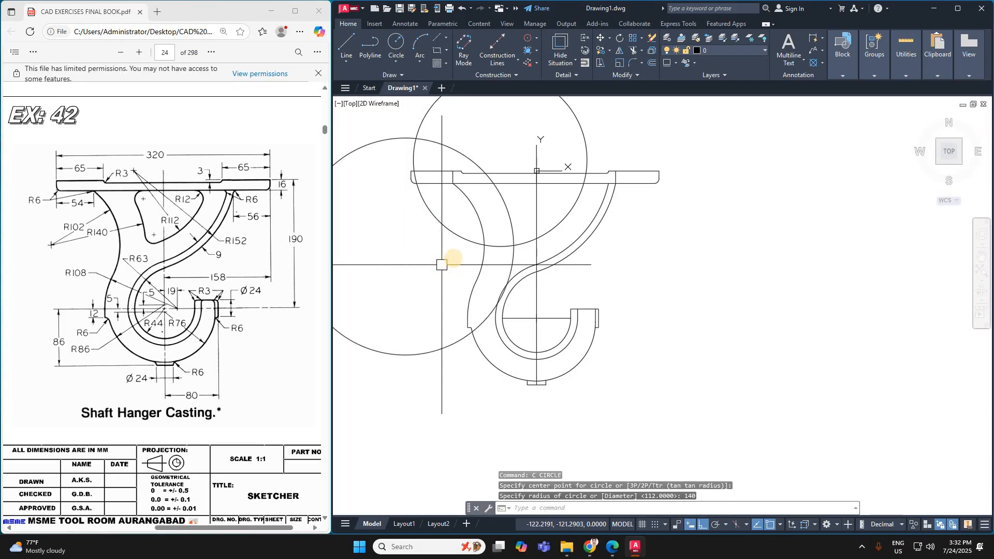
key("Escape")
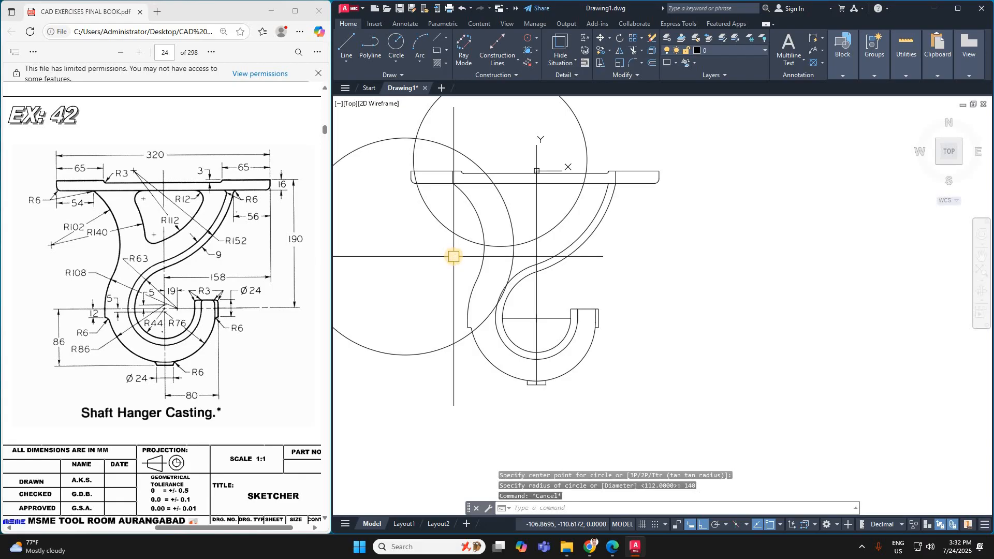
Trim the R140 and R112 circles where they cross each other and the flange to isolate the triangular web opening
type("TR")
key("Return")
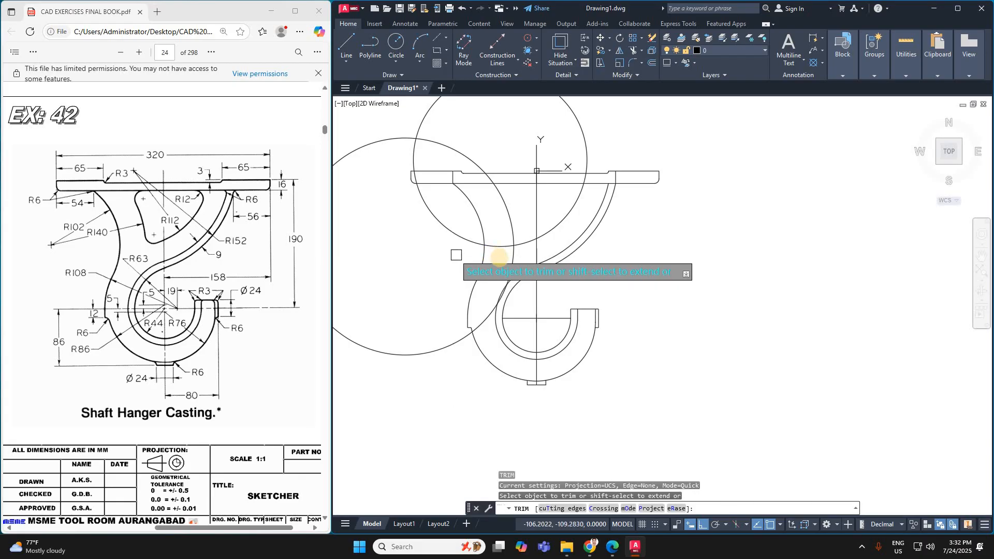
left_click(511, 257)
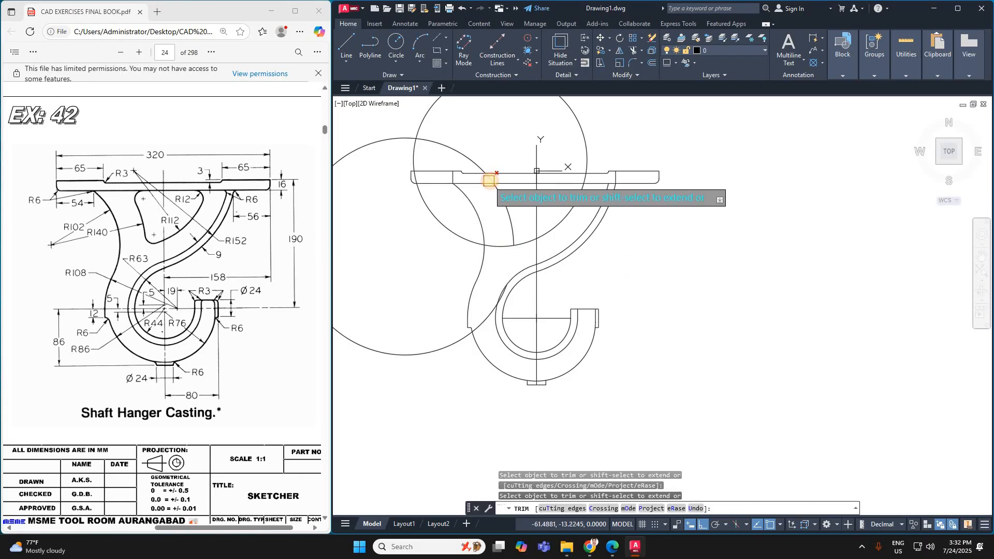
left_click(489, 180)
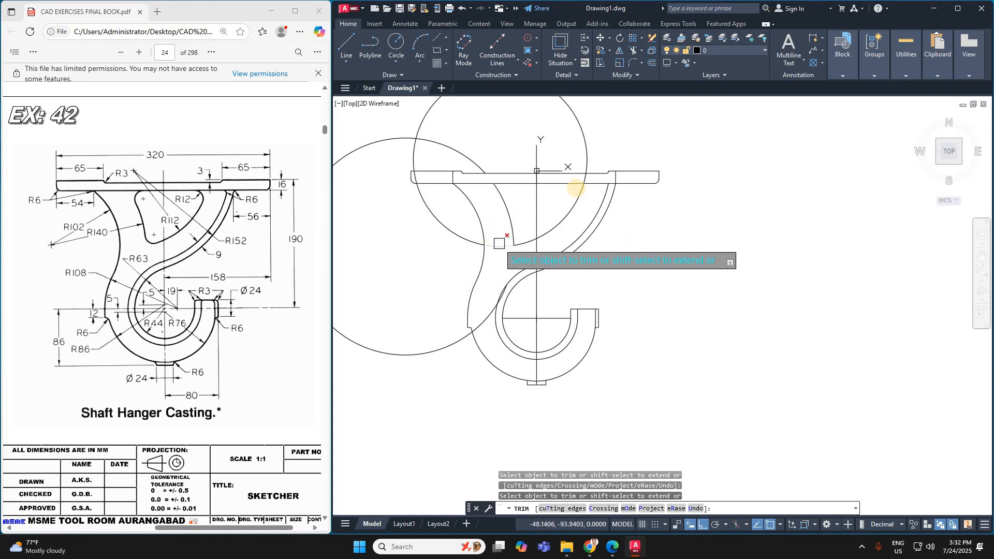
left_click(499, 245)
left_click(588, 180)
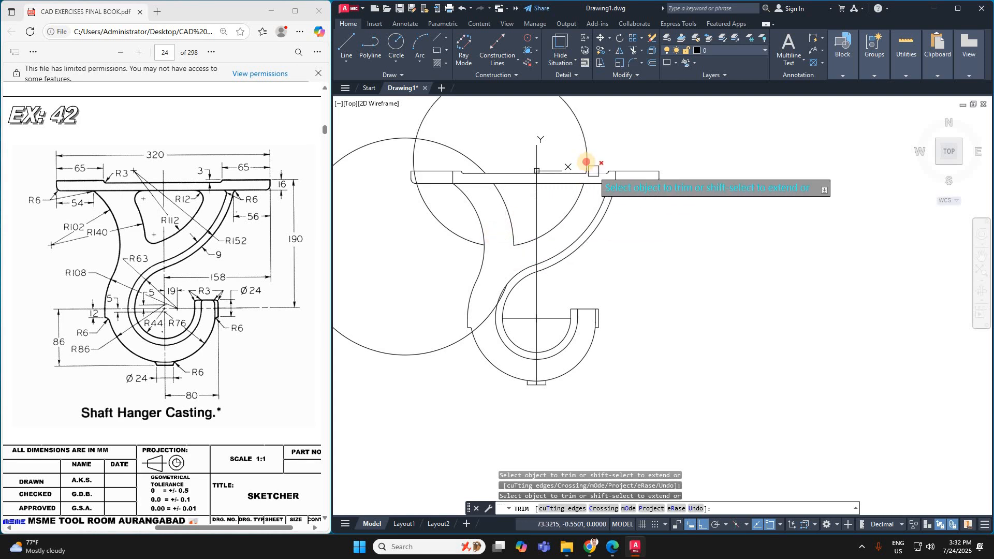
key("Escape")
Erase the two leftover large arcs of the R112 and R140 circles outside the web opening
left_click(587, 162)
left_click(462, 159)
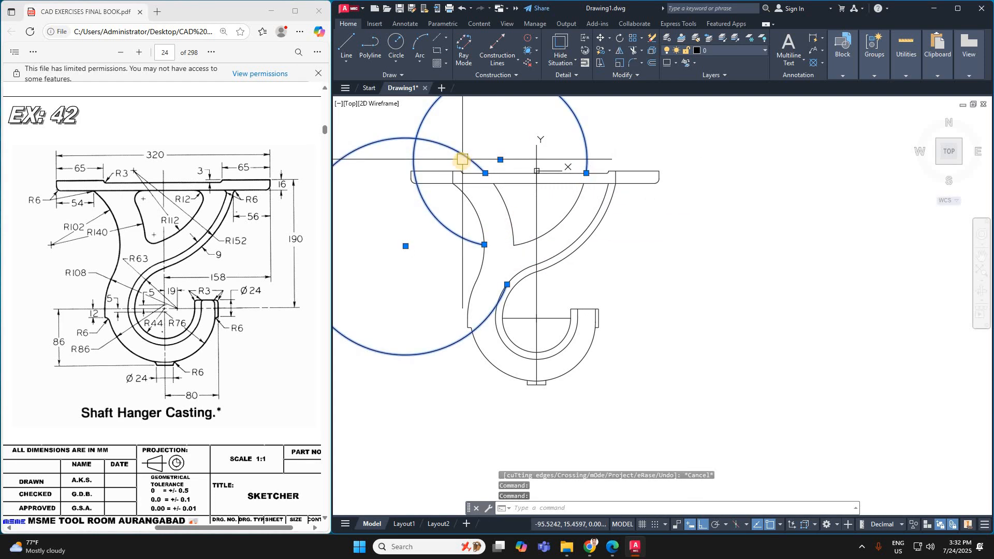
key("Delete")
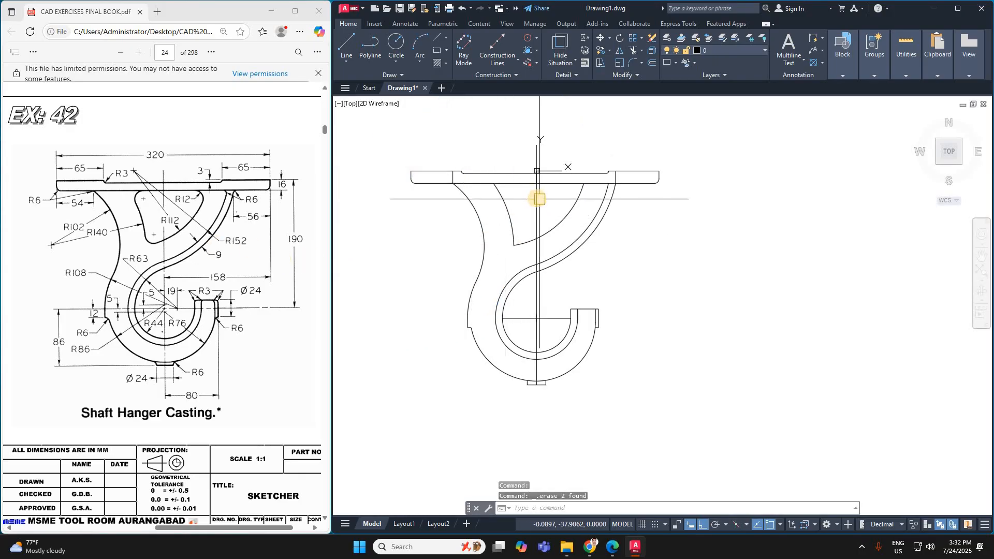
Set the fillet radius to 12 mm and fillet the web opening's upper-left corner between the R140 arc and the flange underside
type("f")
key("Return")
type("r")
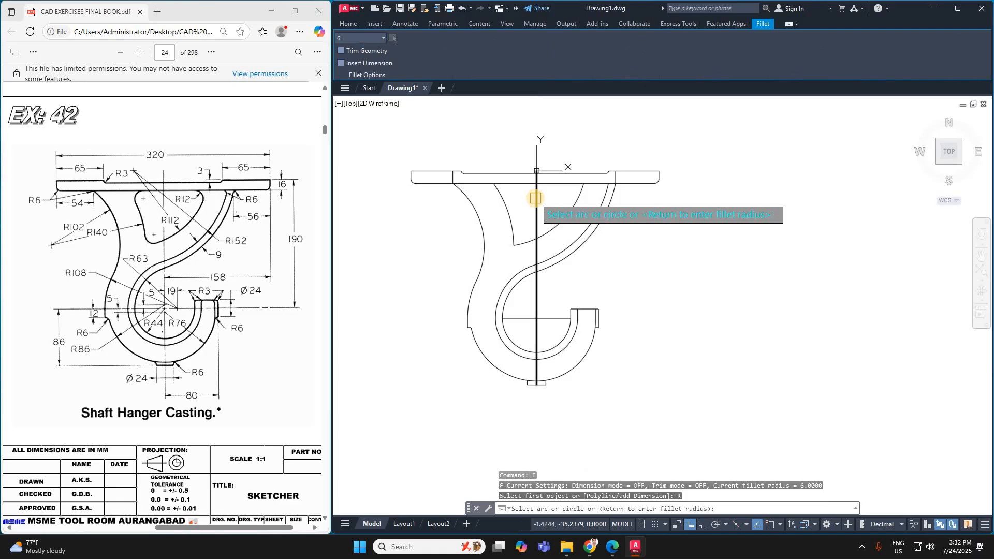
key("Return")
key("Return")
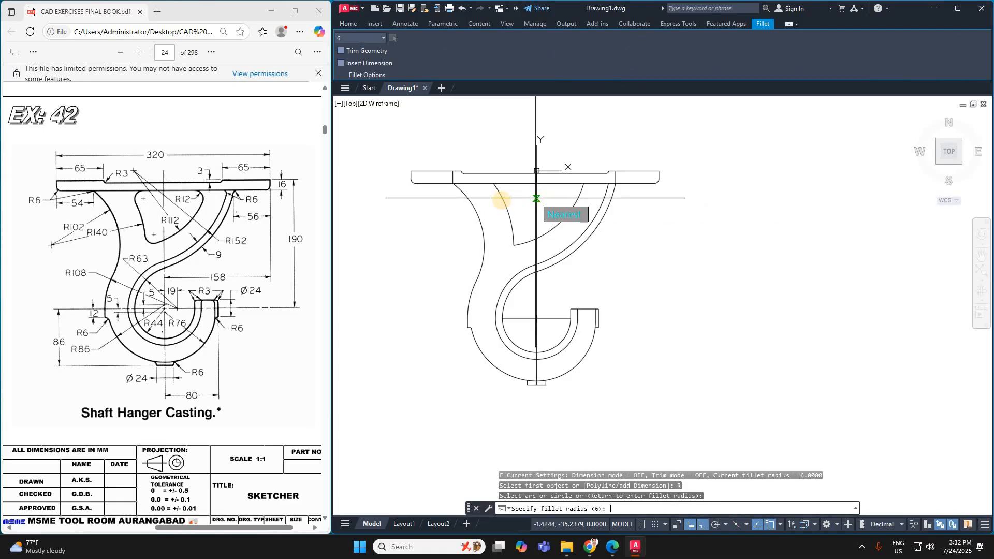
type("12")
key("Return")
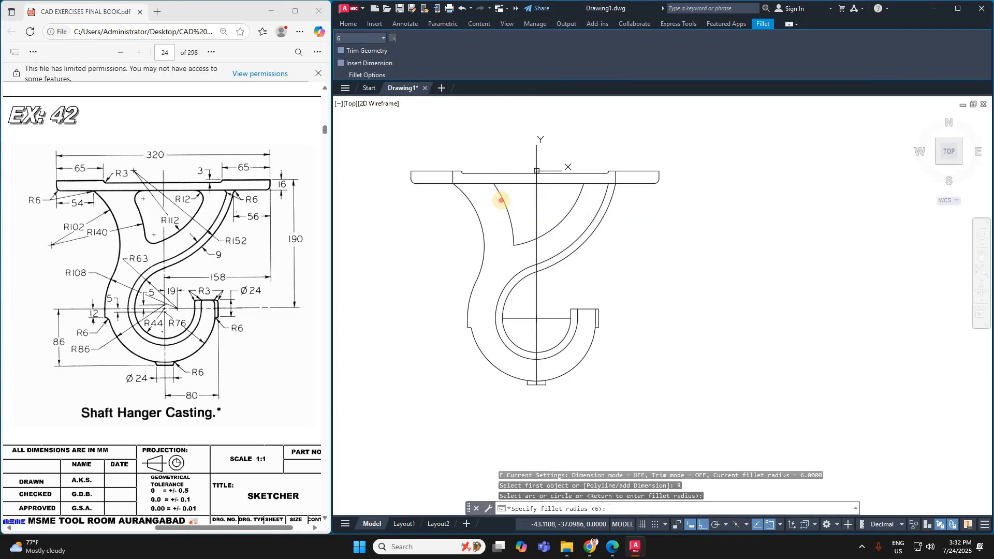
left_click(502, 199)
left_click(510, 184)
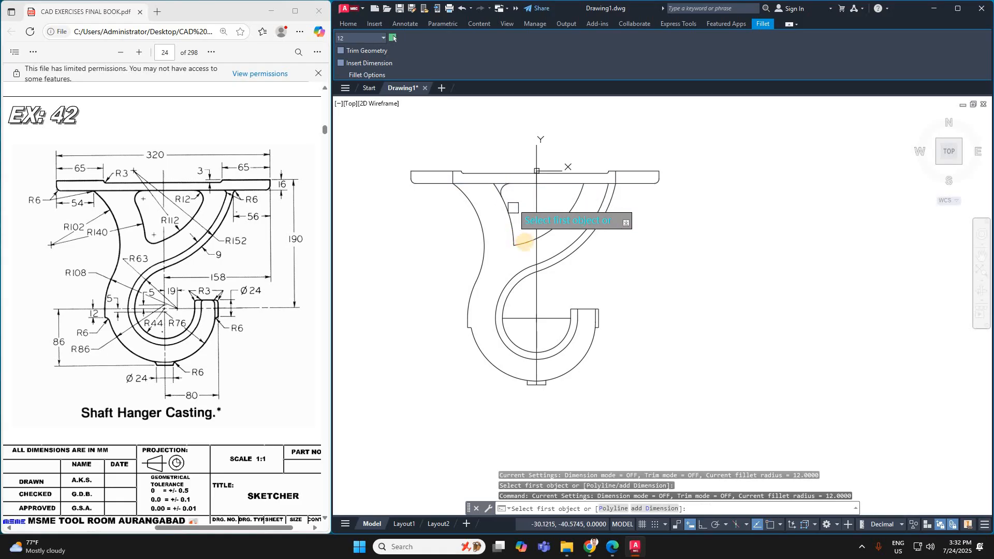
Fillet the web opening's lower and upper-right corners with the 12 mm radius
left_click(513, 223)
left_click(525, 241)
left_click(563, 215)
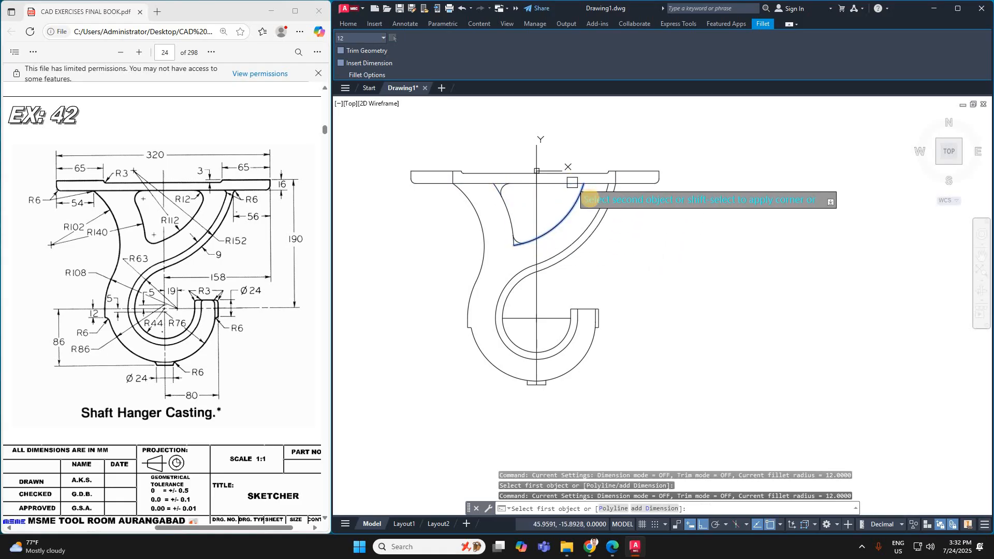
left_click(572, 183)
key("Escape")
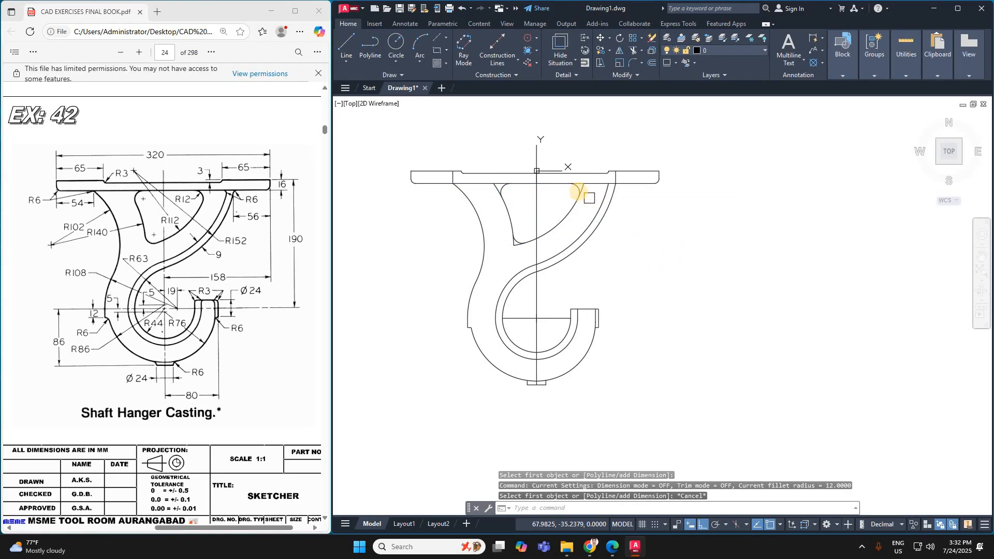
Trim the leftover arc ends outside the web opening's three rounded corners
type("tr")
key("Return")
scroll(582, 194, "up", 4)
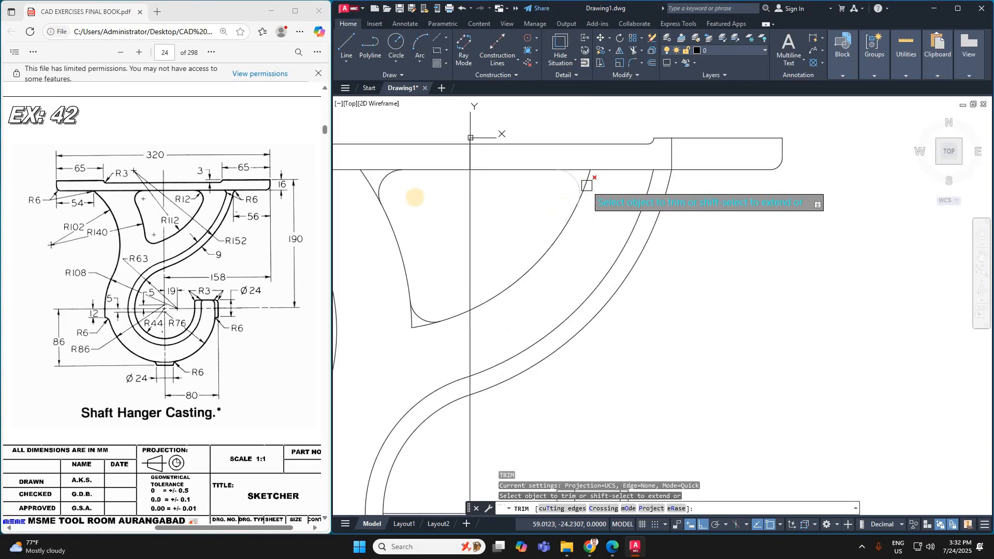
left_click(369, 187)
left_click(410, 319)
left_click(414, 325)
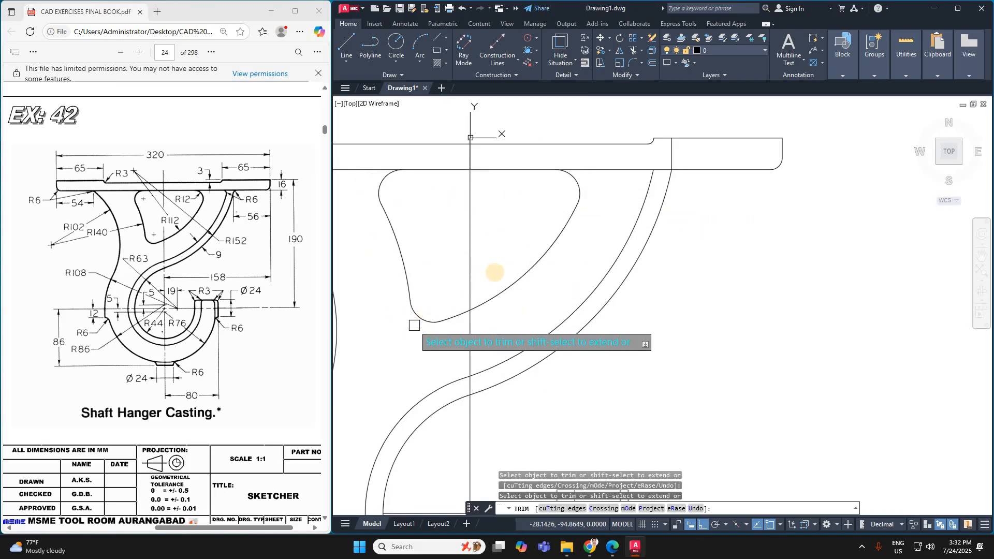
scroll(495, 273, "down", 4)
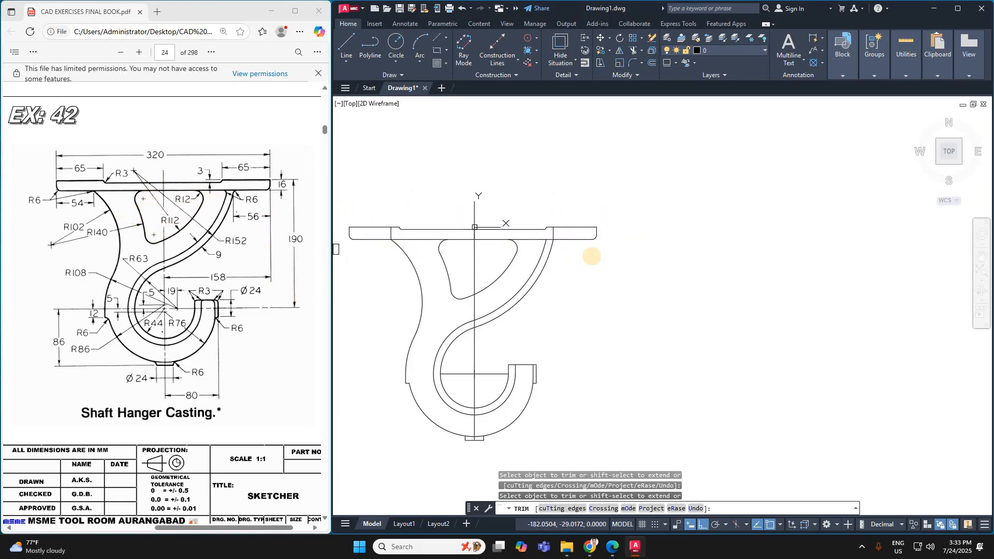
key("Escape")
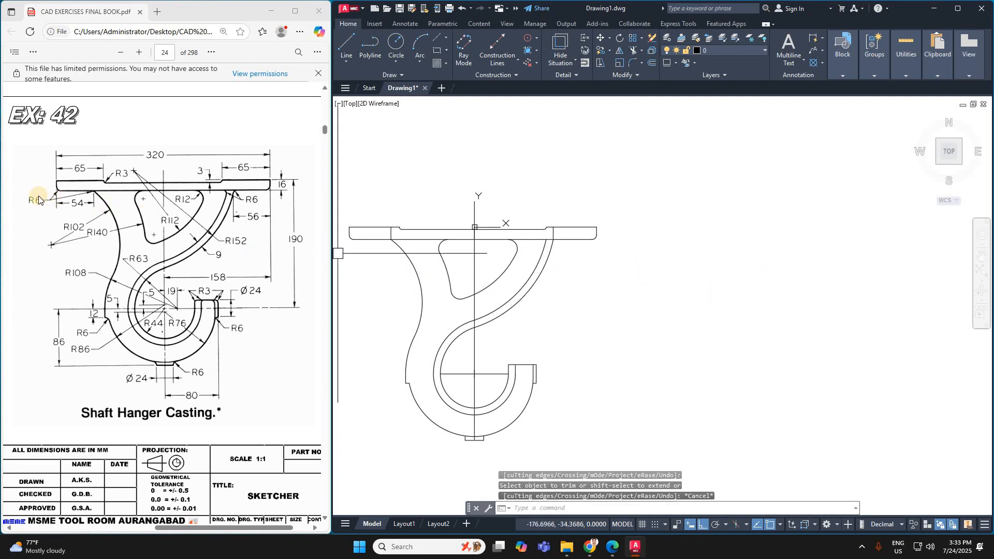
Set the fillet radius to 6 mm and try to fillet the left R102 arc against the flange underside
type("F")
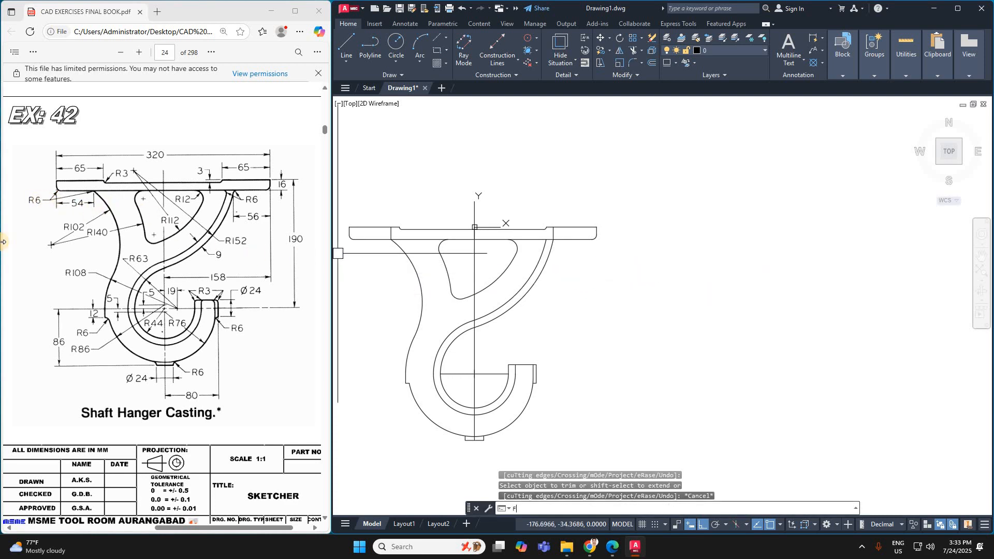
key("Return")
type("R")
key("Return")
key("Return")
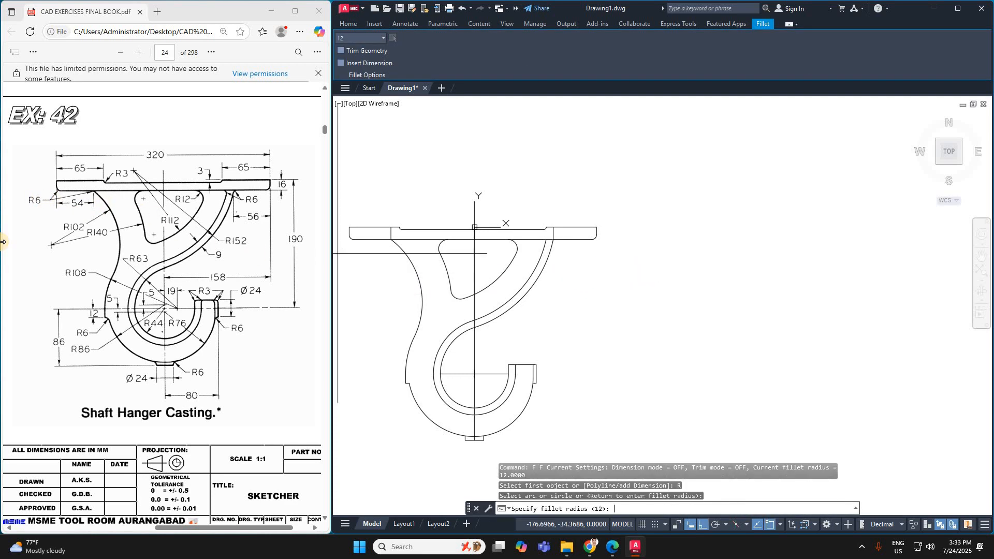
type("6")
key("Return")
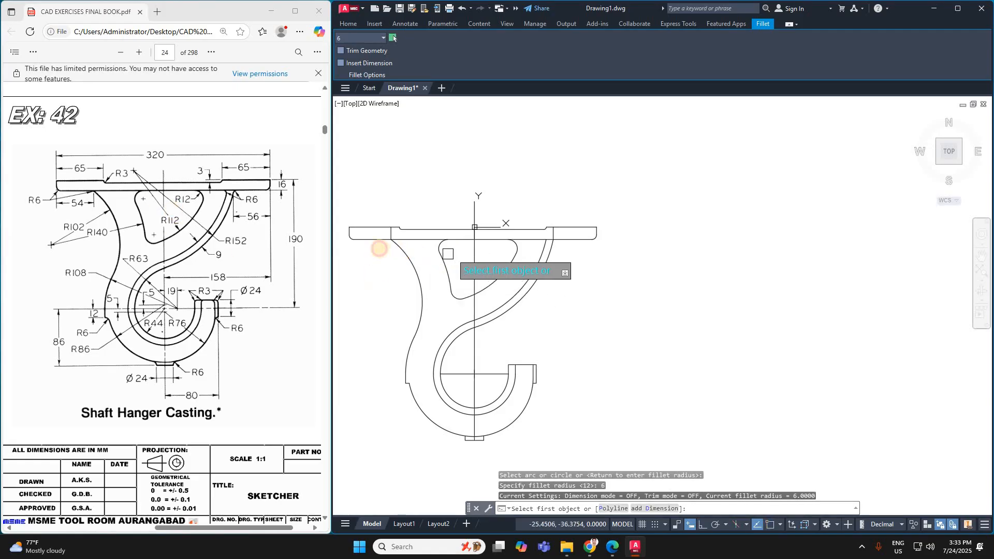
left_click(403, 257)
left_click(377, 243)
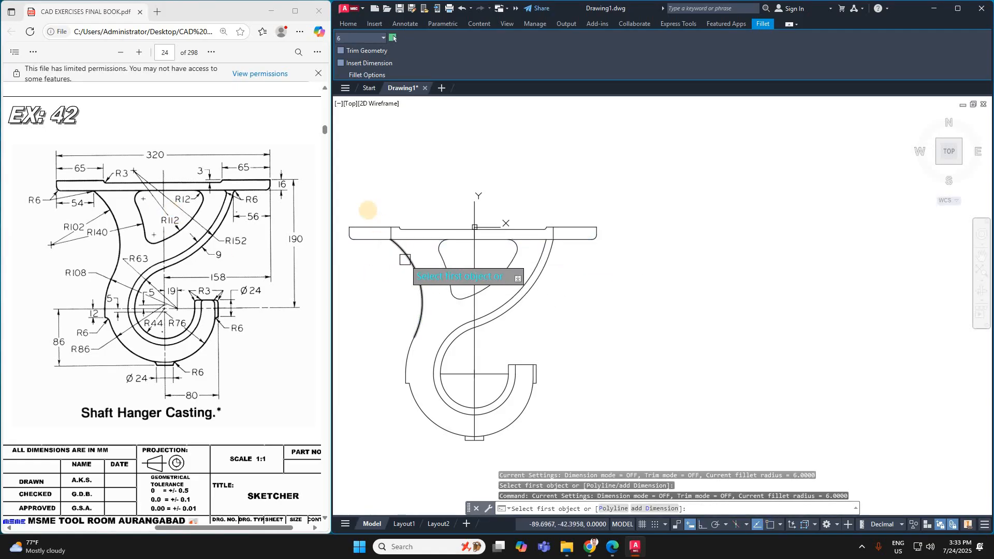
Try to fillet the curved rib's outer and inner arcs against the flange underside with the 6 mm radius
scroll(400, 256, "up", 4)
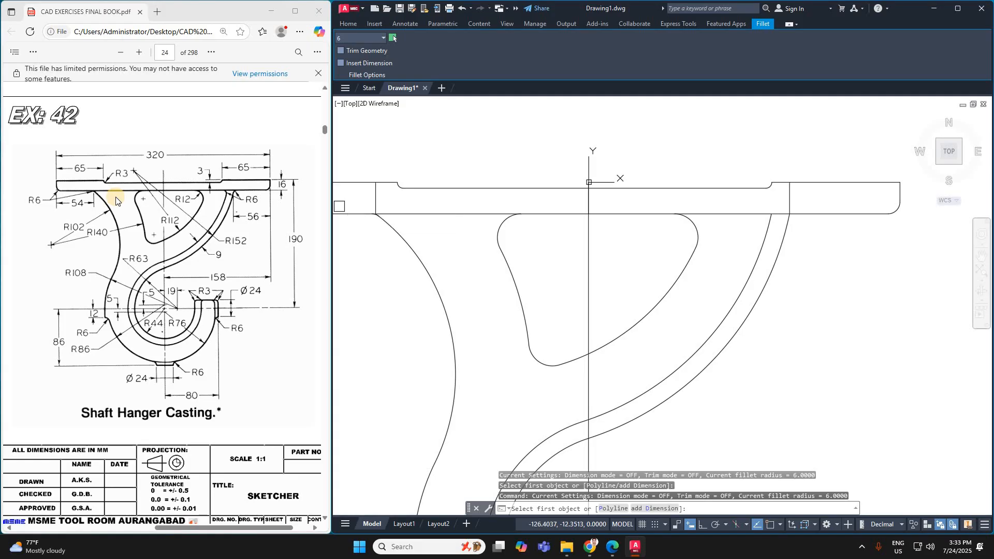
left_click(791, 221)
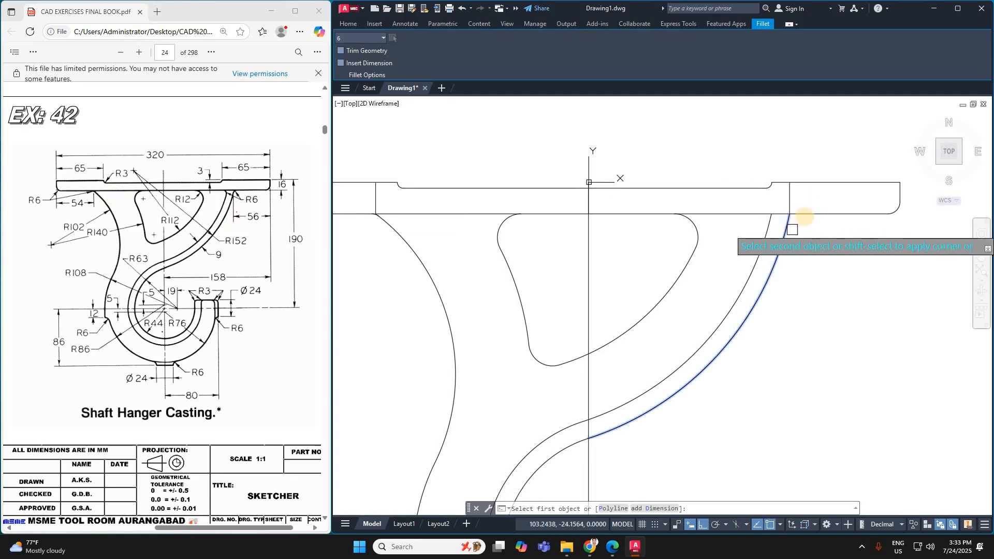
left_click(804, 215)
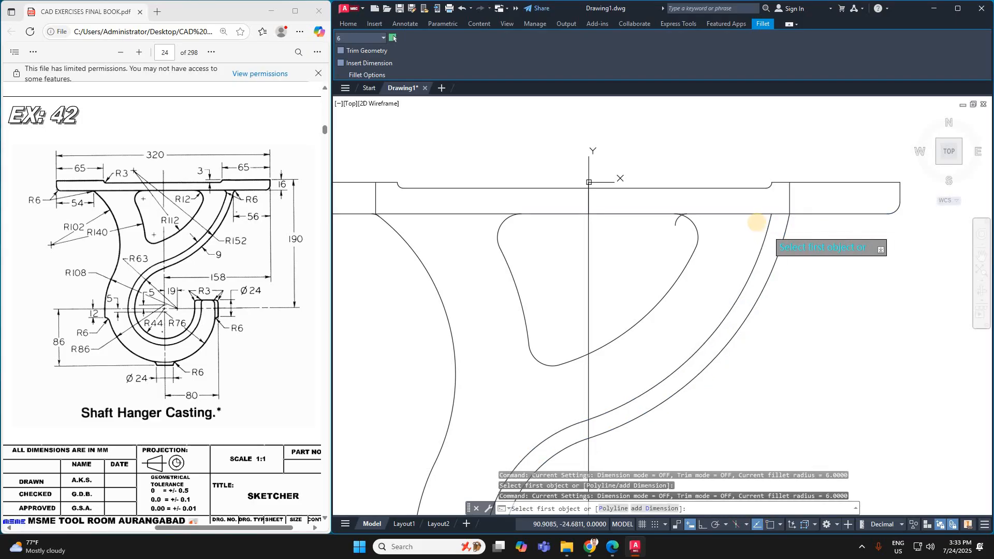
left_click(767, 231)
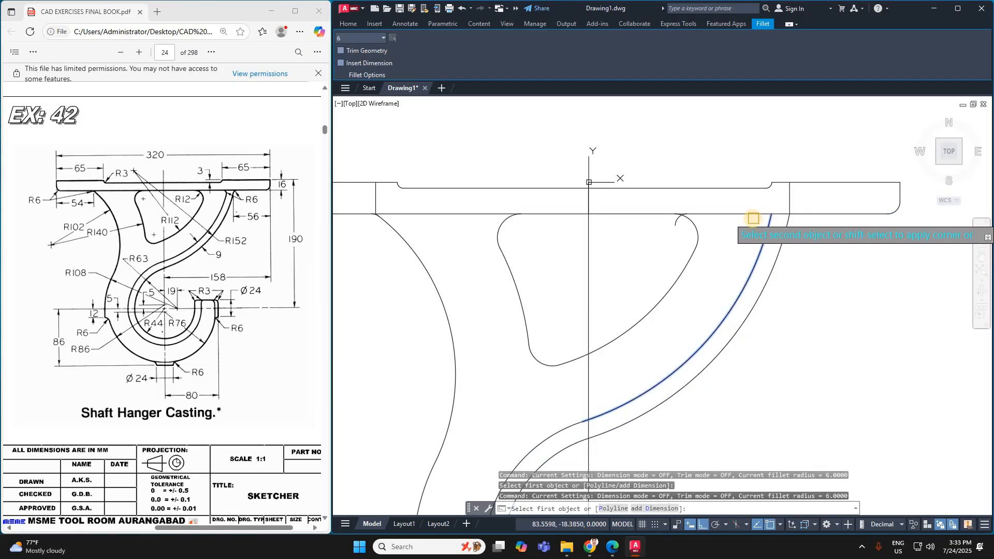
left_click(753, 216)
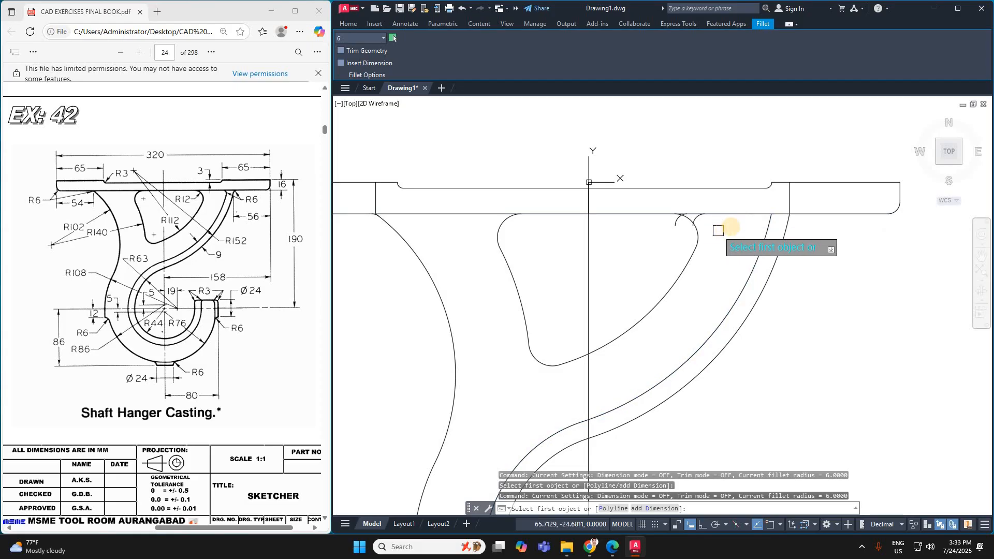
scroll(745, 230, "down", 3)
key("Escape")
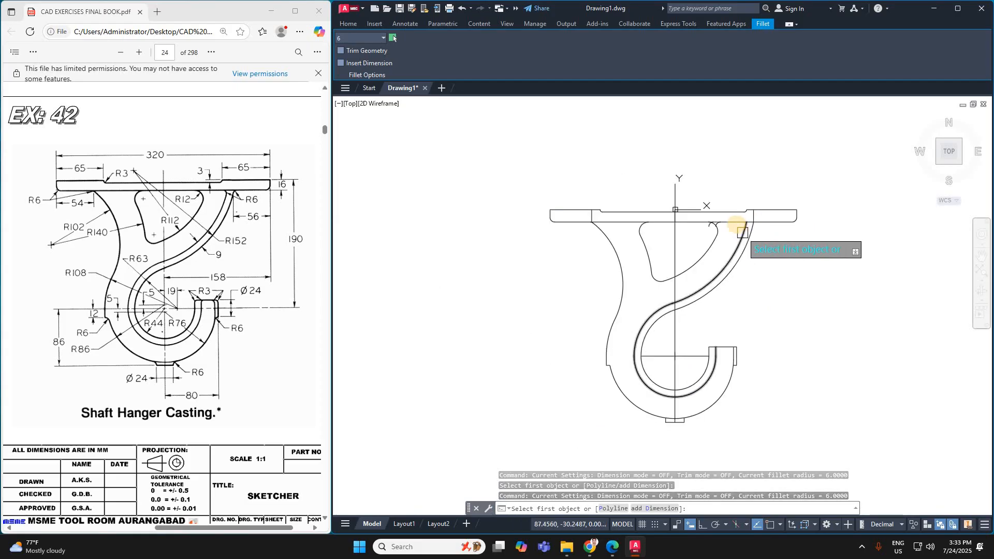
Erase the R12 arc at the web opening's upper-right corner and undo that erase
scroll(756, 233, "up", 5)
left_click(638, 222)
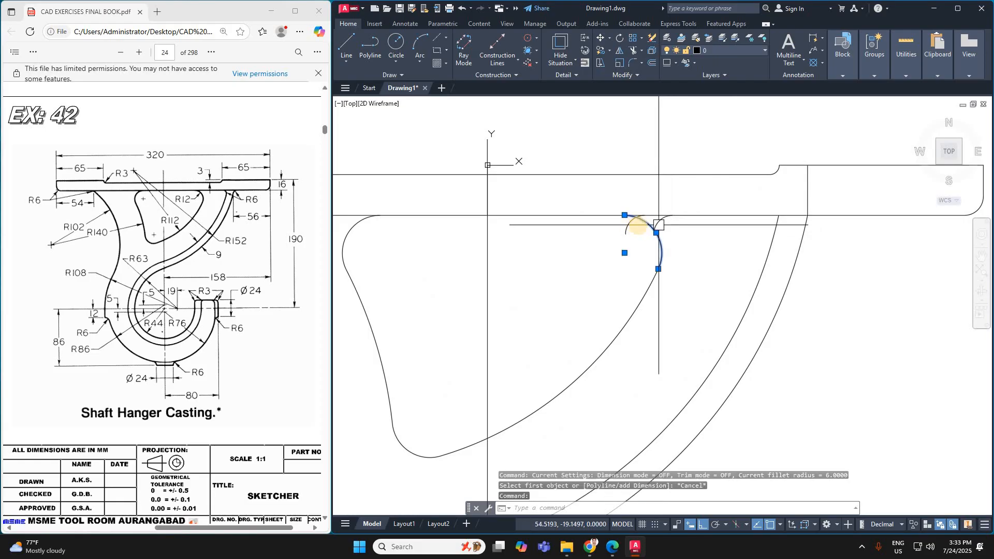
key("Delete")
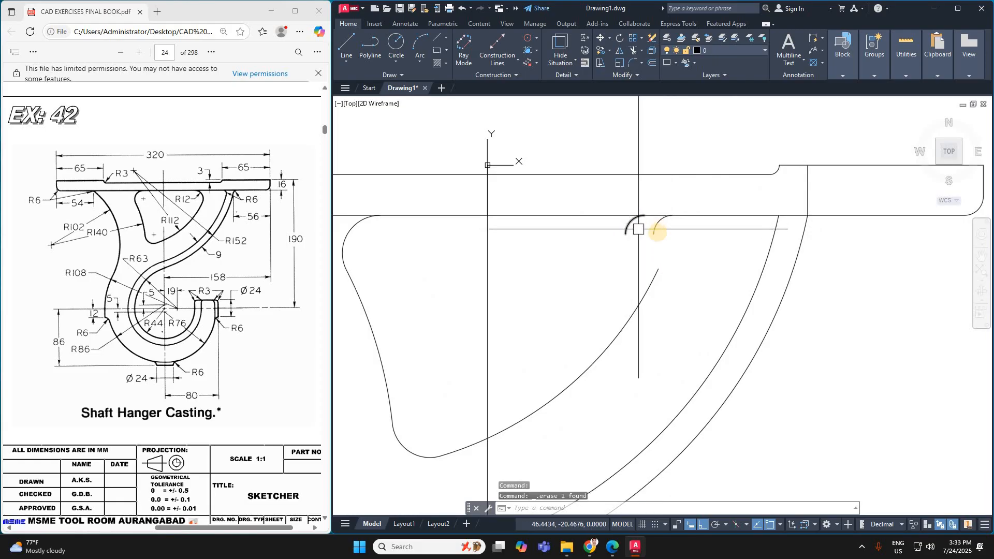
key("ctrl+z")
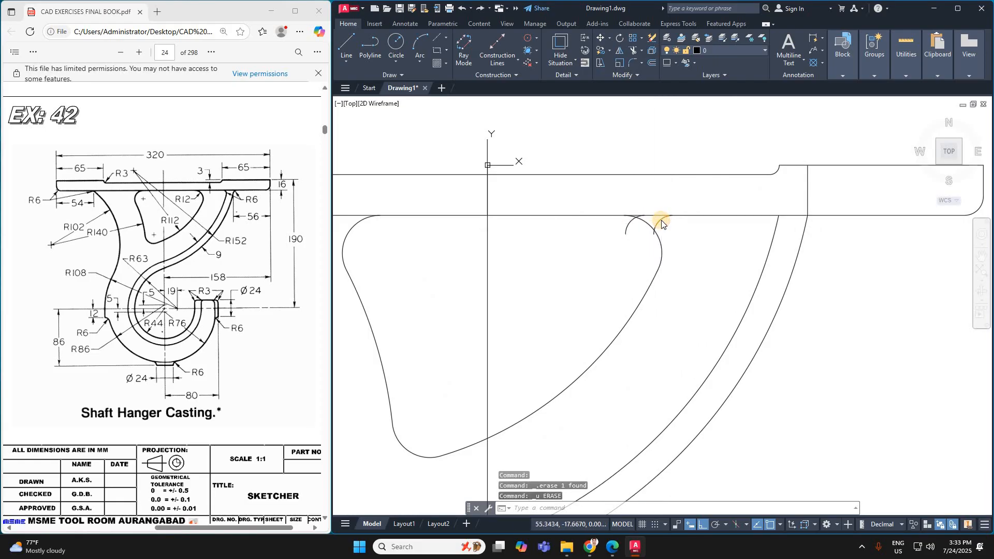
Erase the two stray fillet arcs at the web opening's upper-right corner
mouse_move(659, 221)
key("Delete")
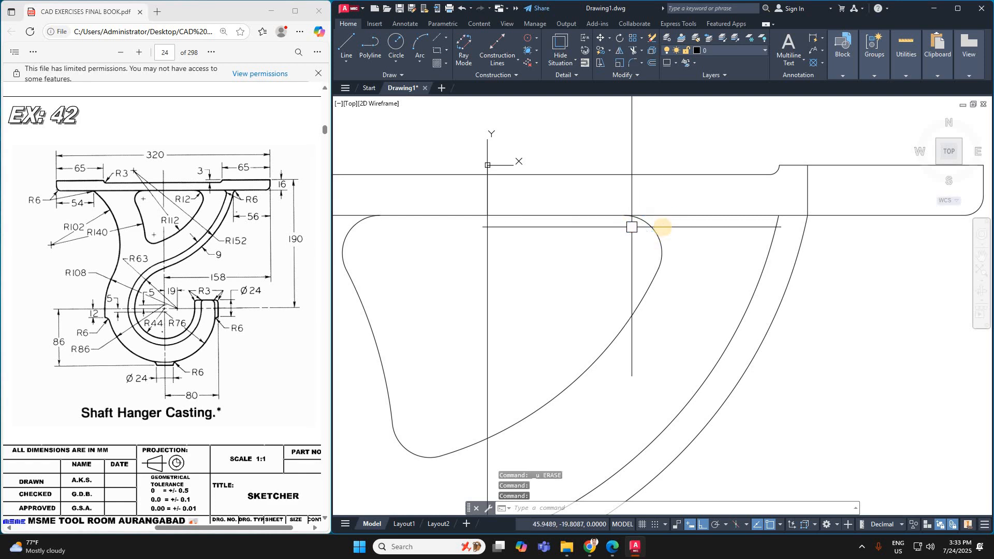
scroll(659, 239, "down", 2)
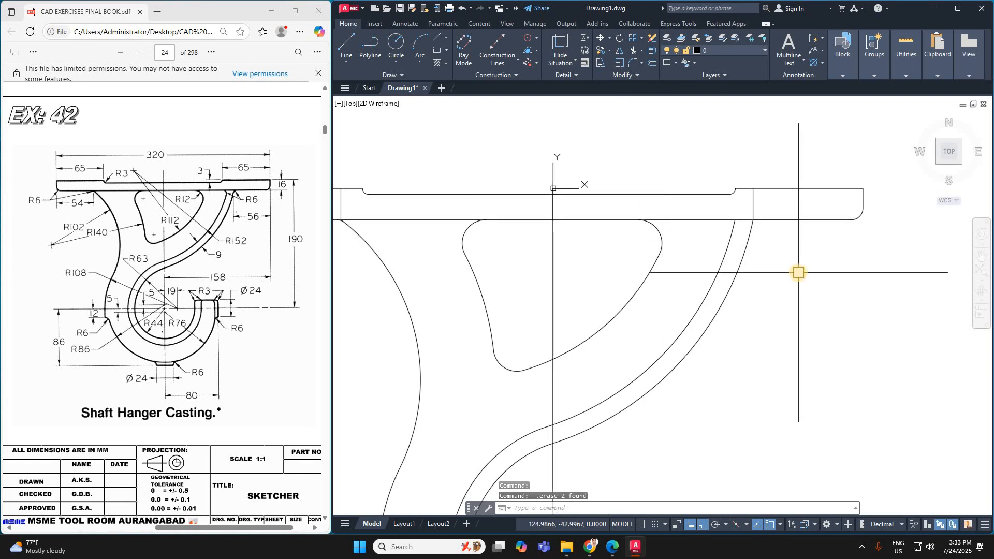
Explode the inner and outer curves of the curved rib
type("x")
key("Return")
left_click(731, 248)
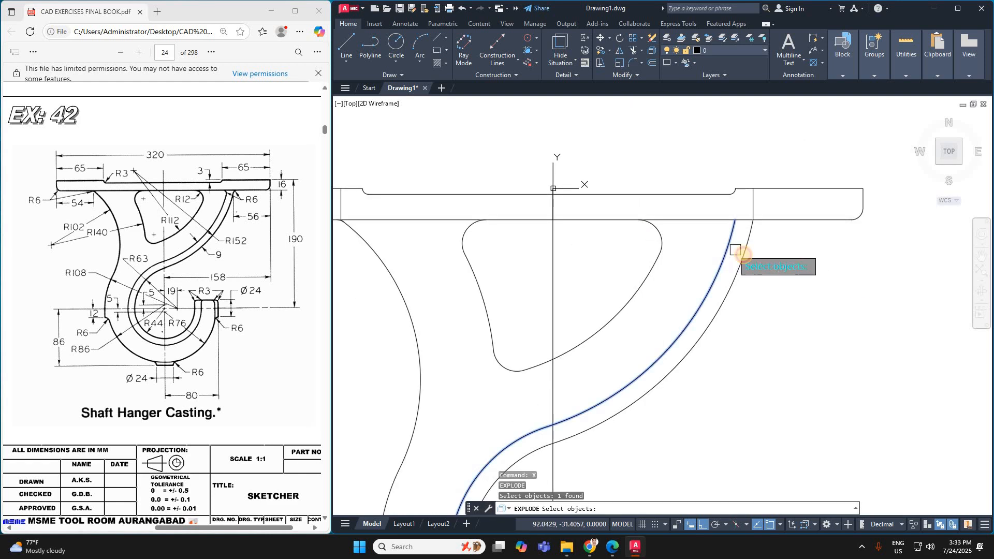
left_click(743, 254)
key("Return")
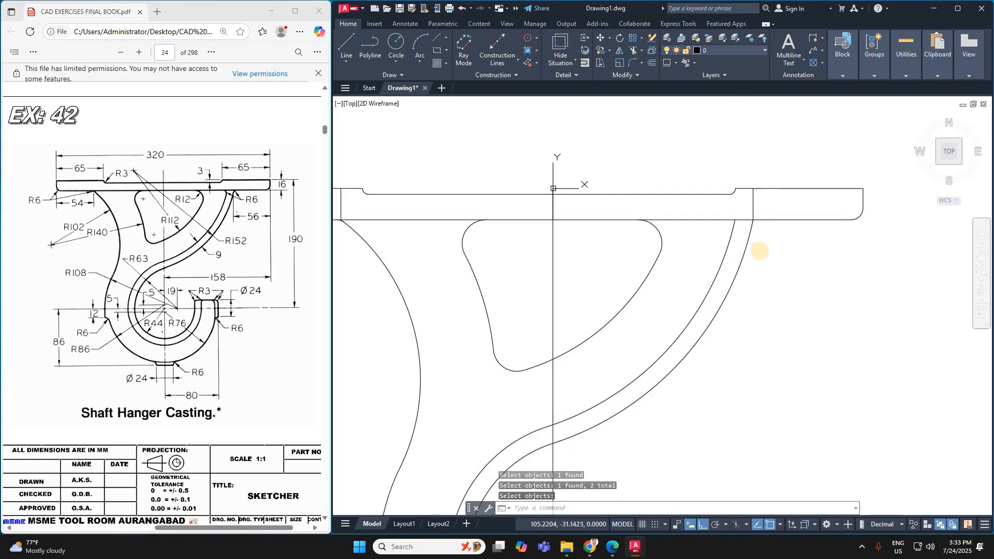
Fillet the curved rib's outer and inner arcs against the flange underside with a 6 mm radius
type("f")
key("Return")
type("r")
key("Return")
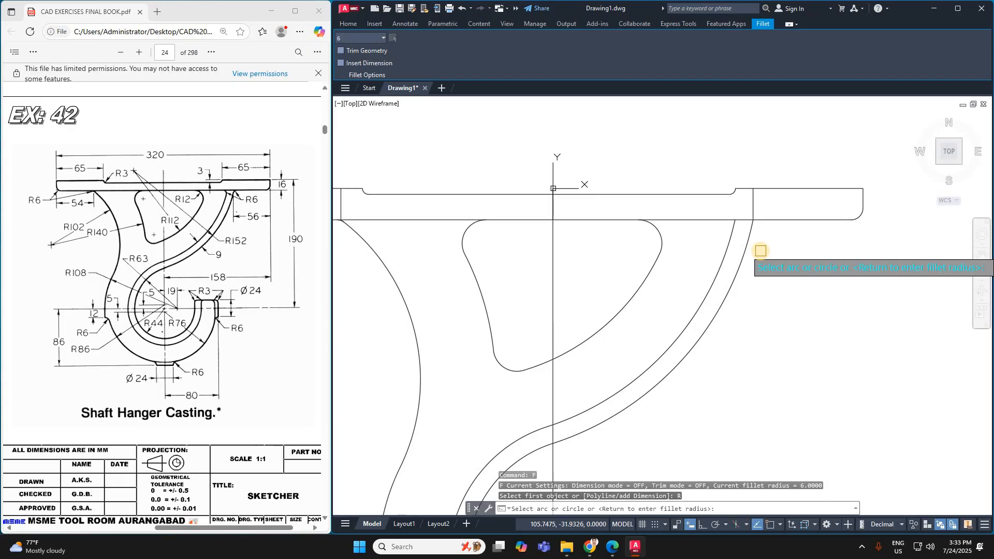
key("Return")
type("6")
key("Return")
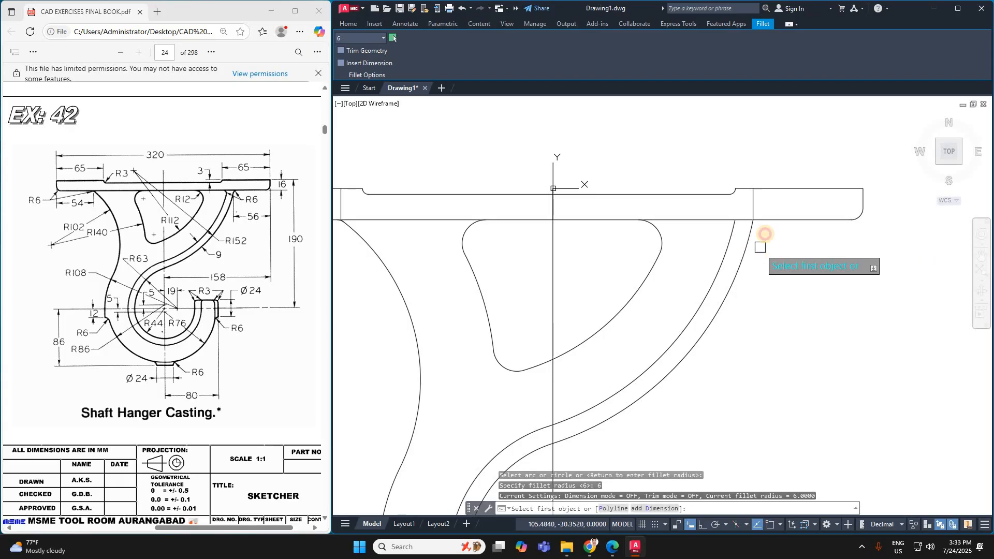
left_click(749, 242)
left_click(776, 223)
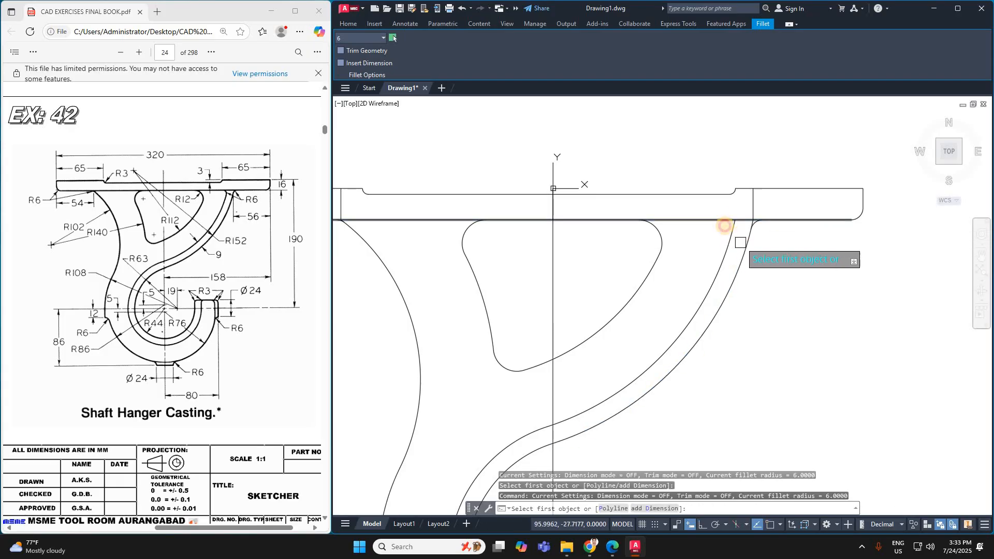
left_click(725, 228)
left_click(687, 223)
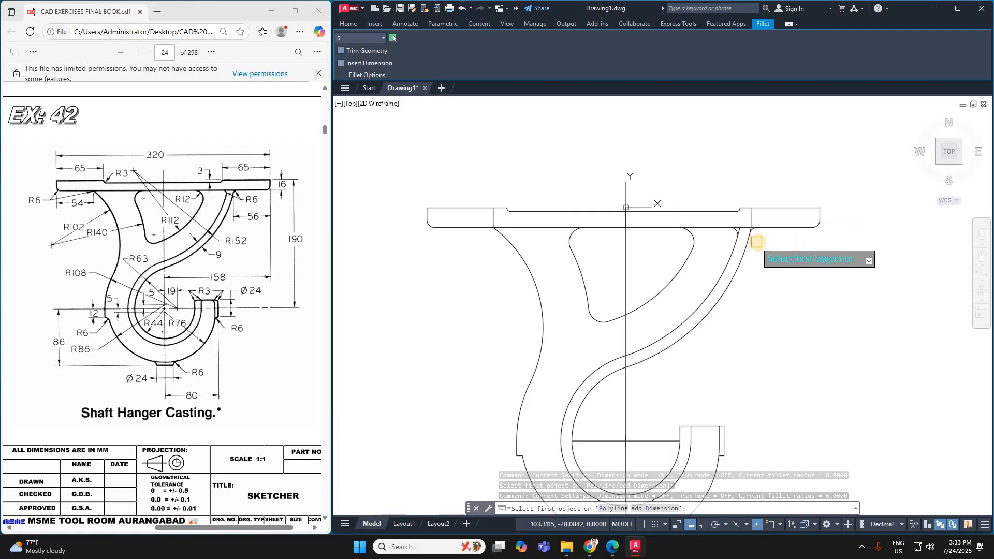
scroll(756, 241, "down", 1)
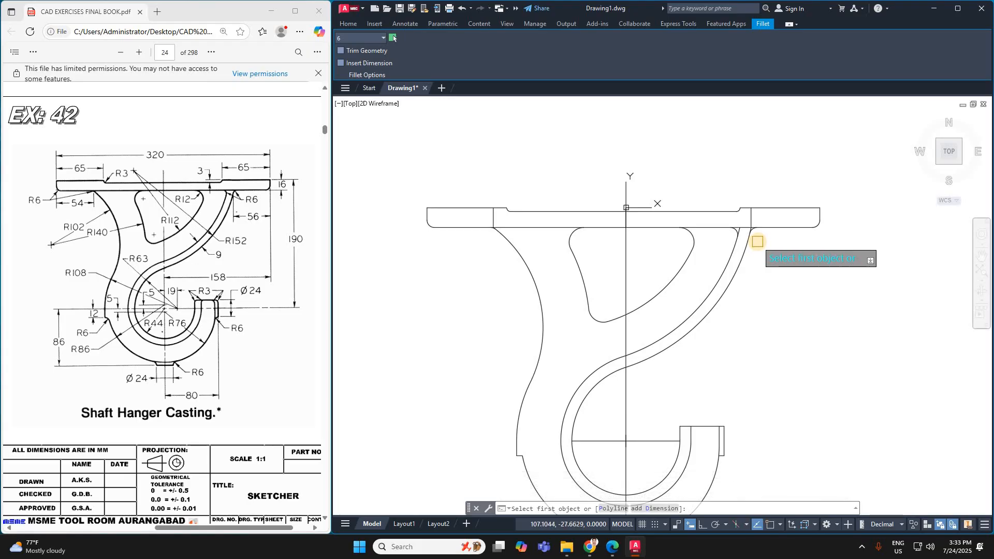
key("Escape")
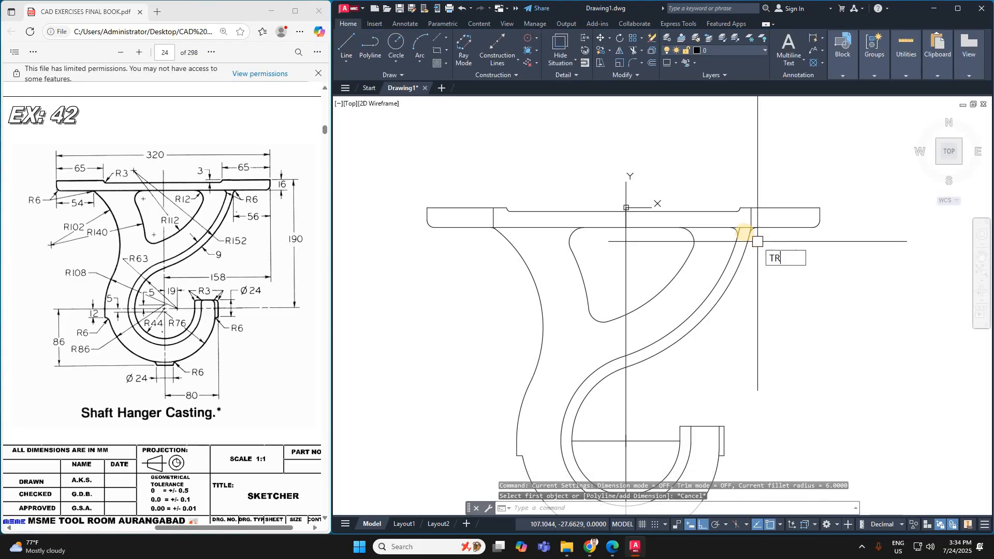
Trim the rib arc ends that extend past the two new fillets up to the flange underside
type("TR")
key("Return")
scroll(745, 236, "up", 2)
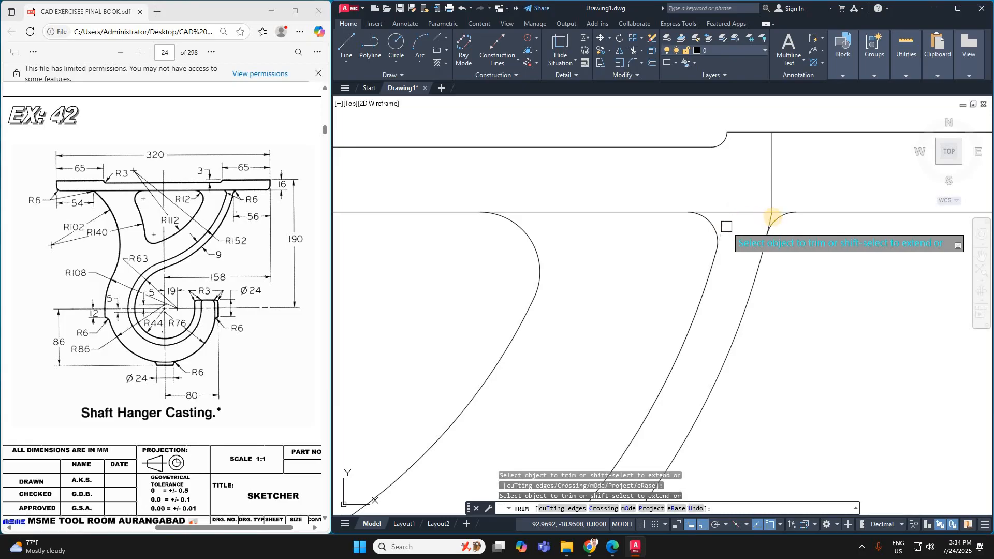
scroll(771, 217, "down", 3)
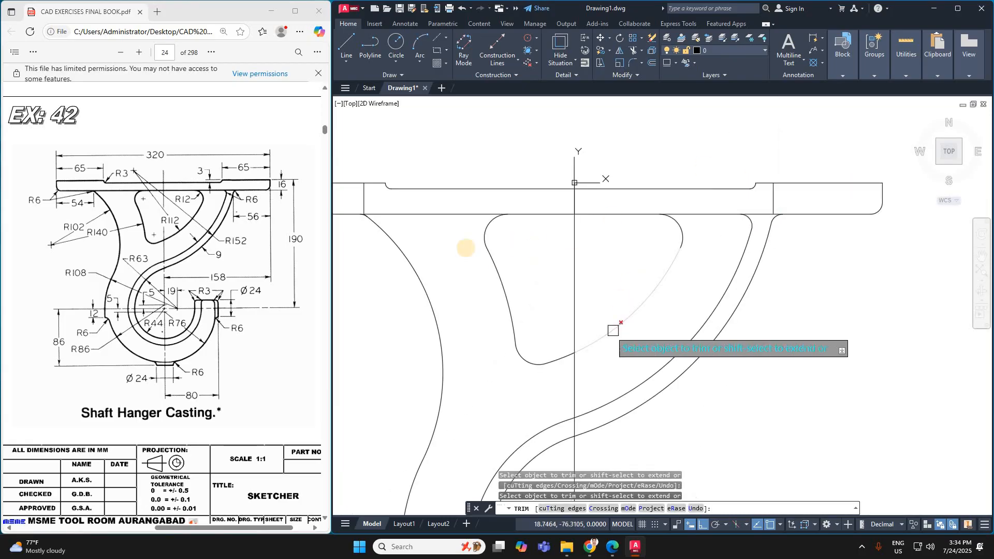
key("Escape")
Erase the two vertical construction lines crossing the flange above the web's left and right edges
left_click(365, 197)
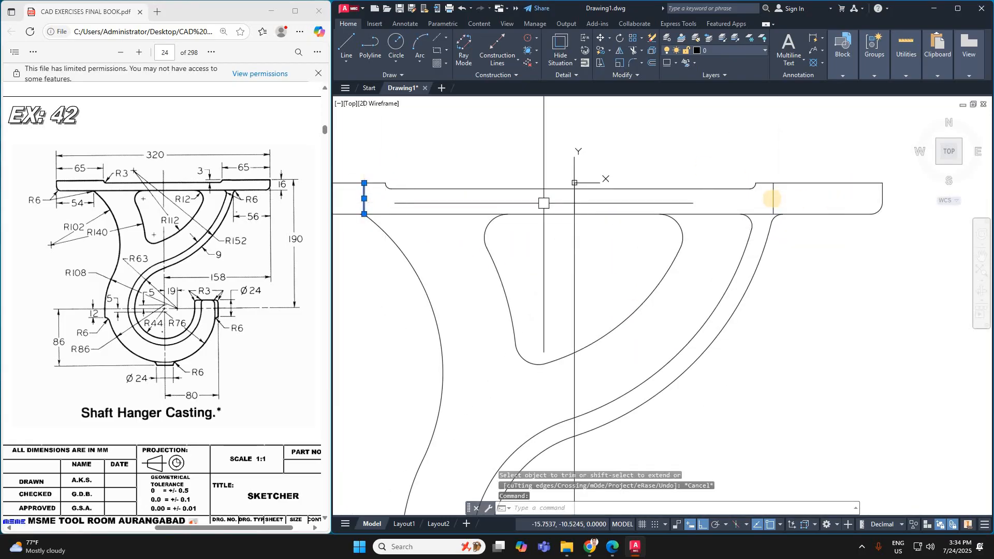
left_click(774, 198)
key("Delete")
Try to fillet the short horizontal ledge against the R86 arc on the hook's left side with a 6 mm radius
scroll(771, 200, "down", 8)
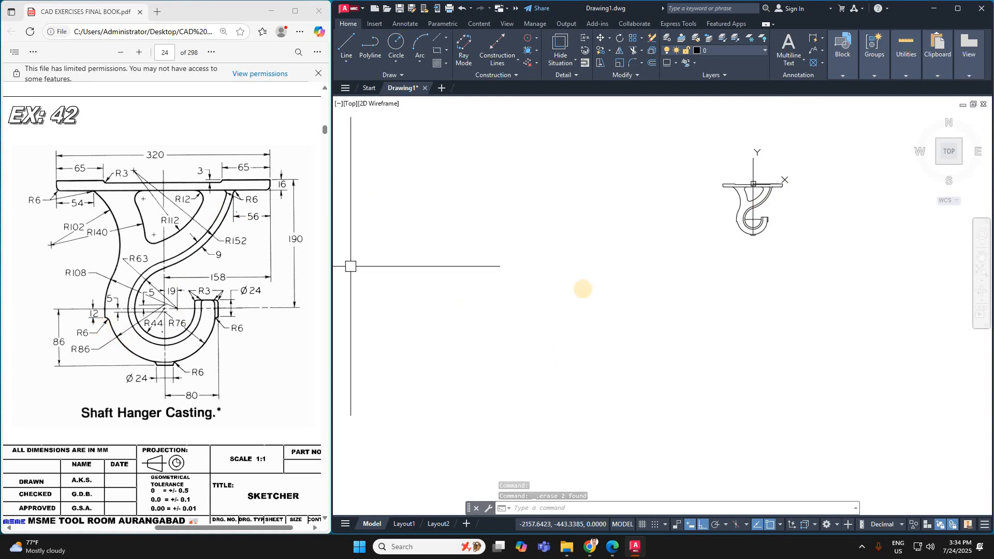
scroll(738, 220, "up", 12)
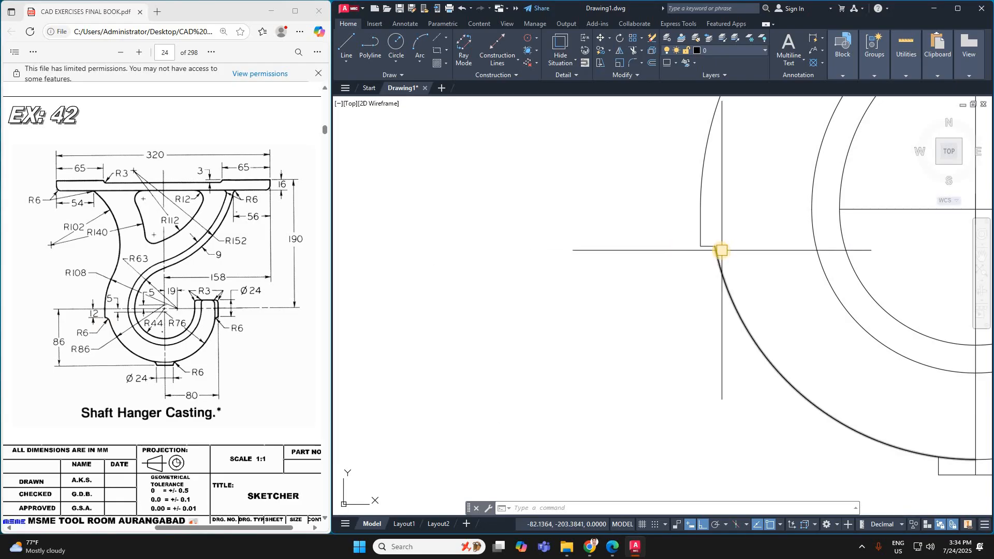
type("f")
key("Return")
type("r")
key("Return")
key("Return")
scroll(720, 251, "up", 3)
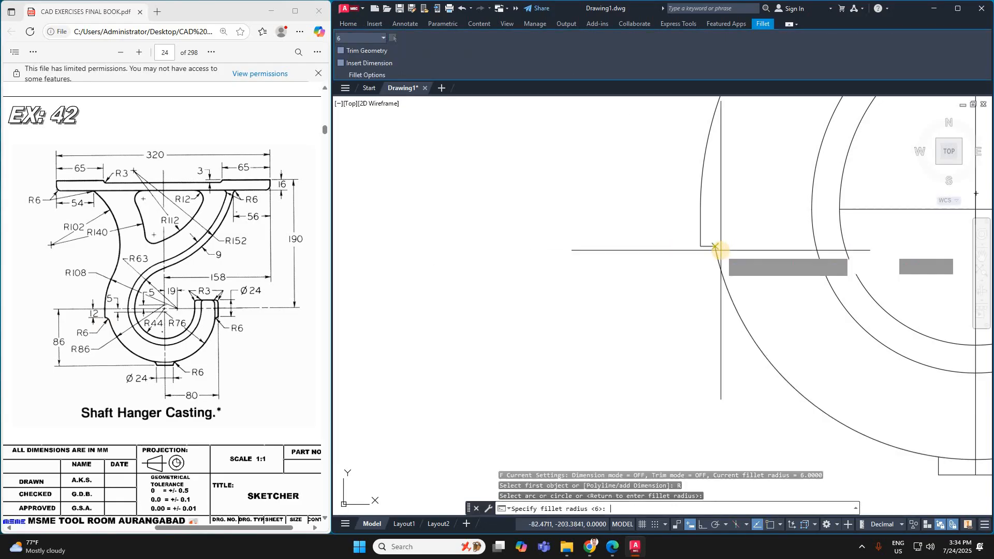
type("6")
key("Return")
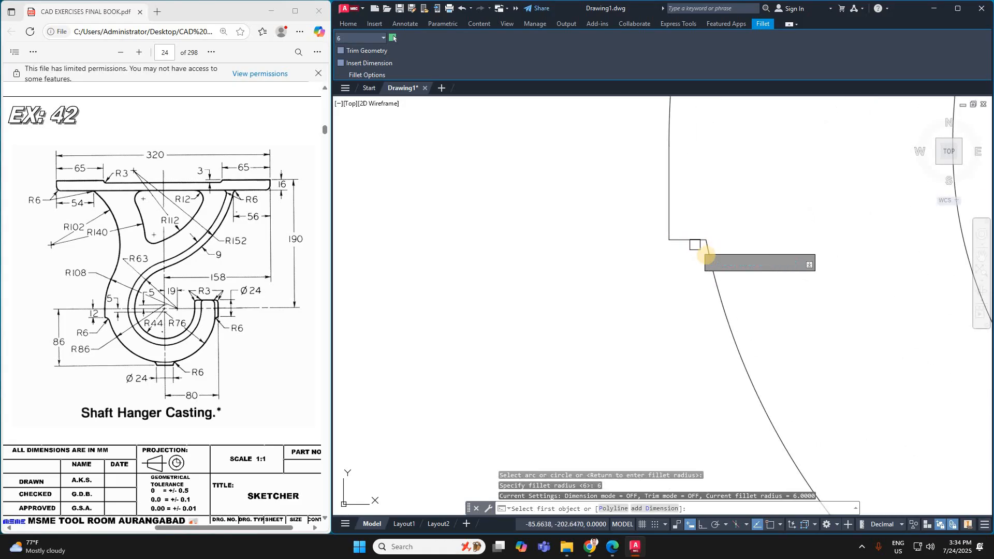
left_click(696, 240)
left_click(706, 254)
key("Return")
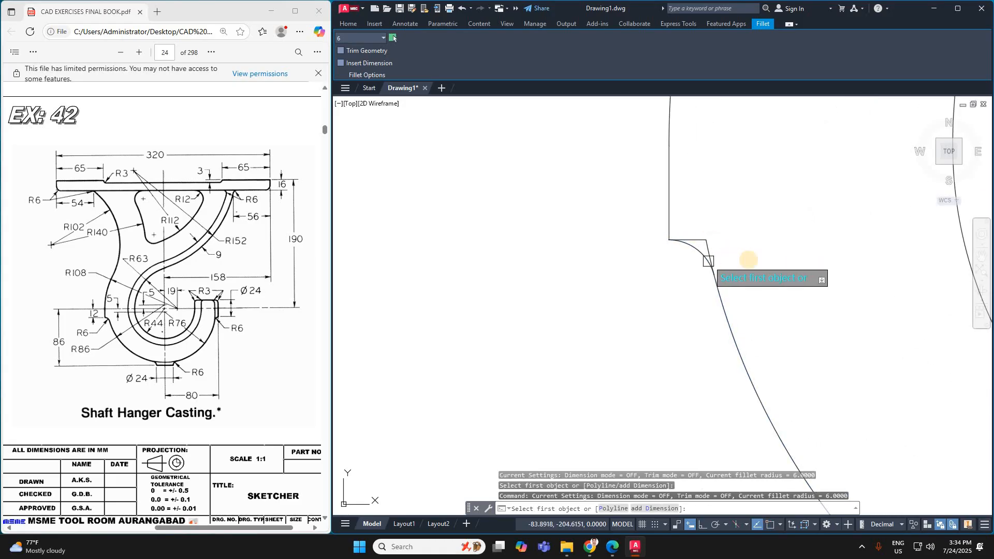
key("Escape")
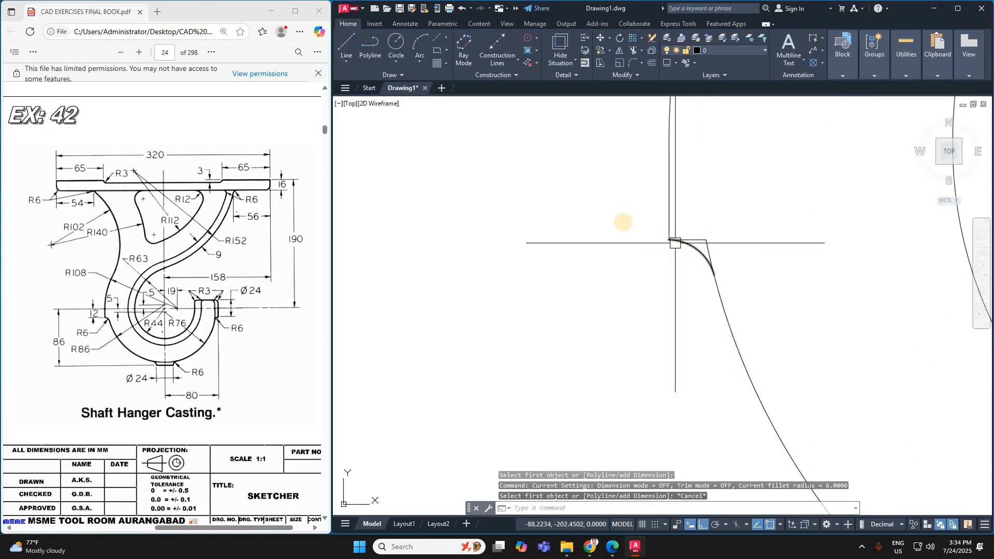
Inspect the ledge line and erase the 6 mm fillet arc at the hook's left ledge
scroll(590, 204, "up", 5)
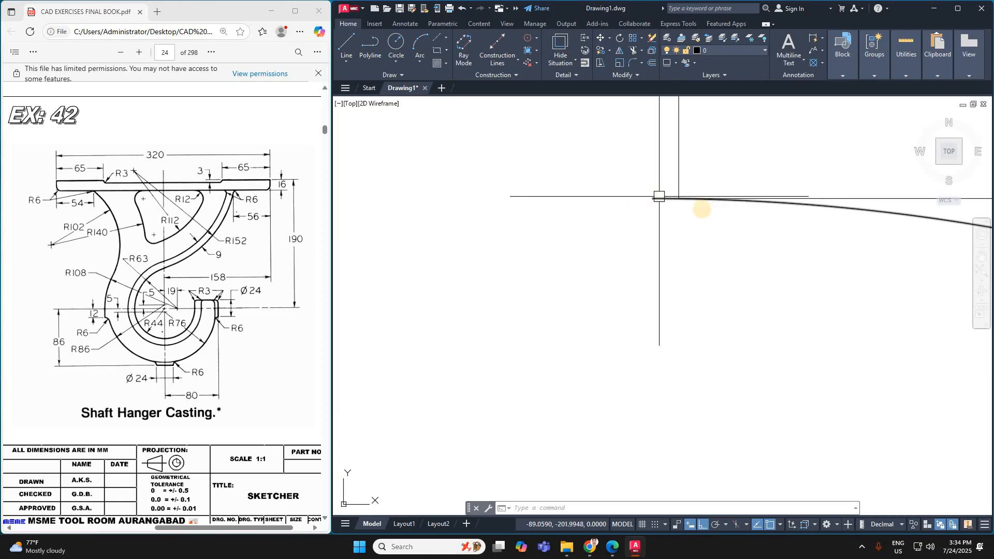
scroll(663, 200, "down", 3)
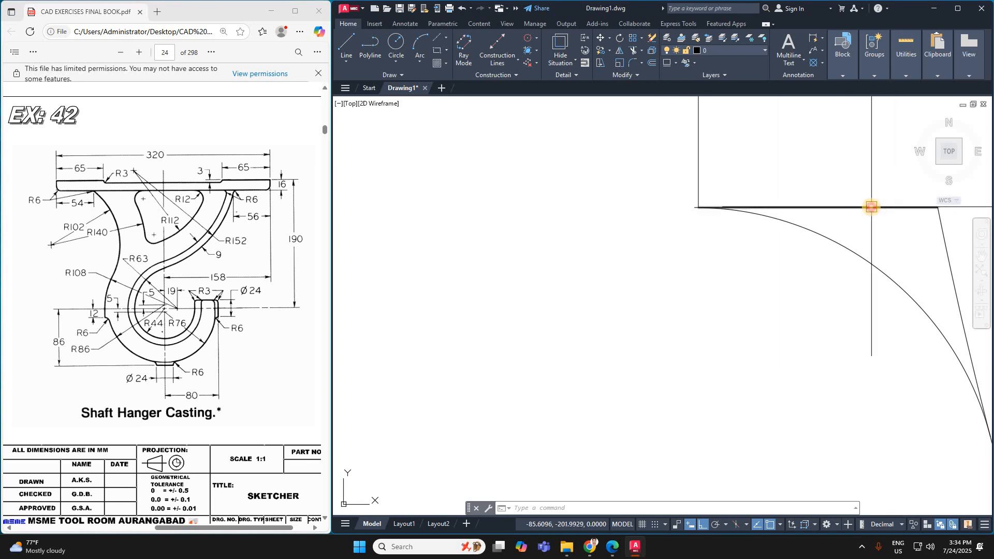
double_click(871, 207)
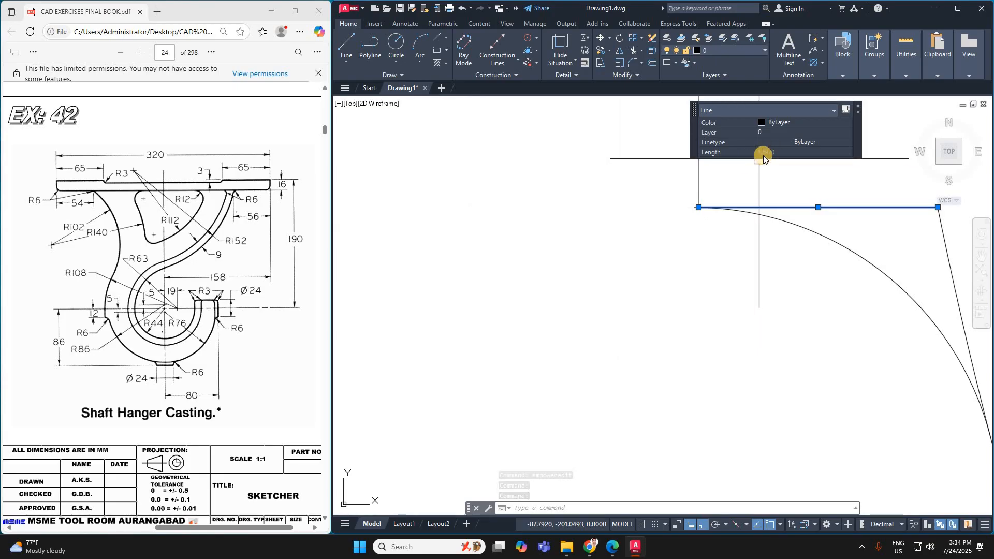
key("Escape")
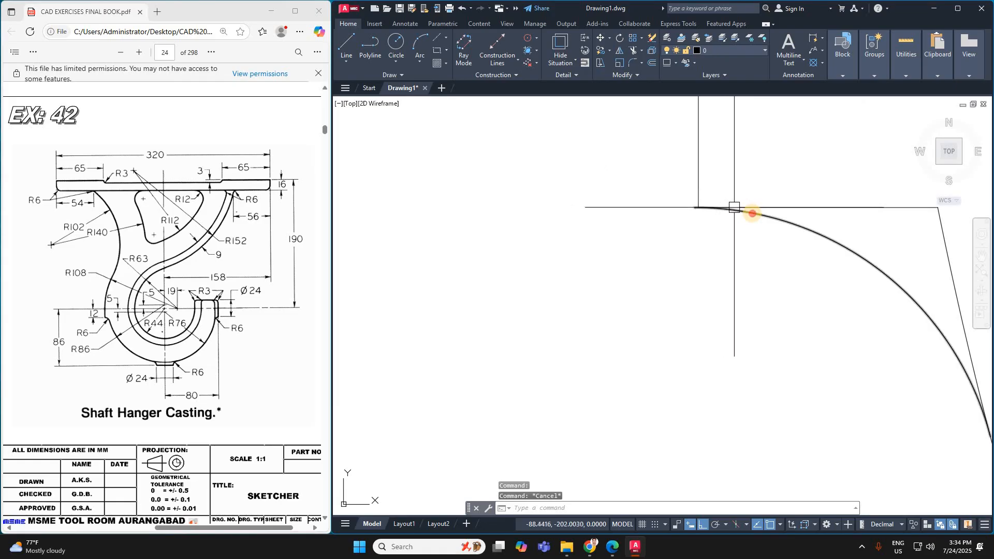
left_click(753, 215)
key("Delete")
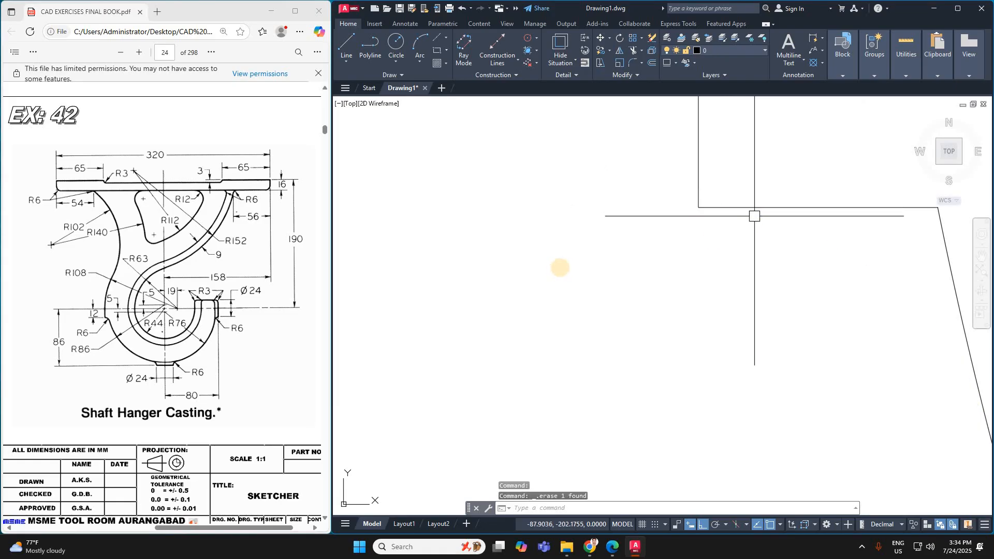
Draw a circle of radius 6 mm centred on the outer corner of the hook's left ledge
scroll(569, 264, "down", 8)
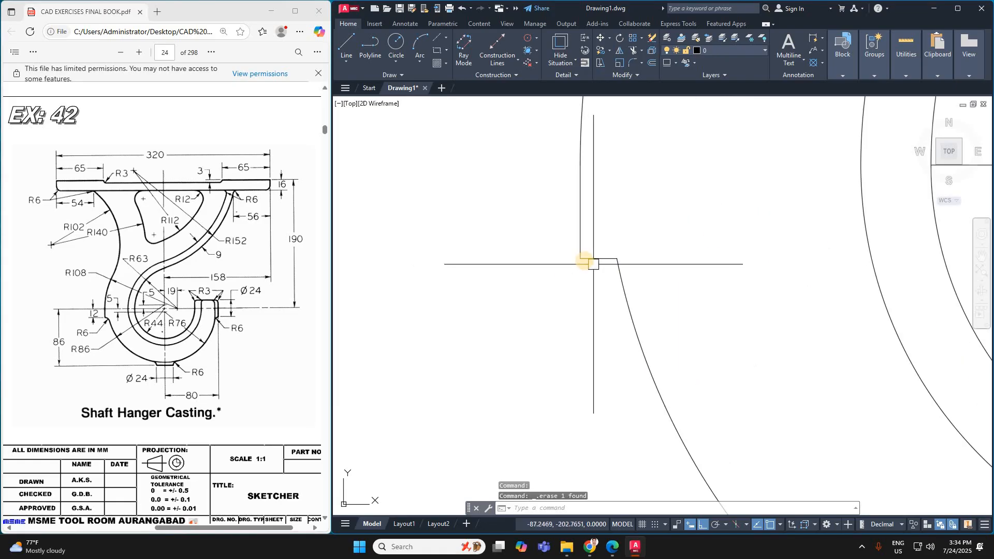
scroll(585, 261, "up", 4)
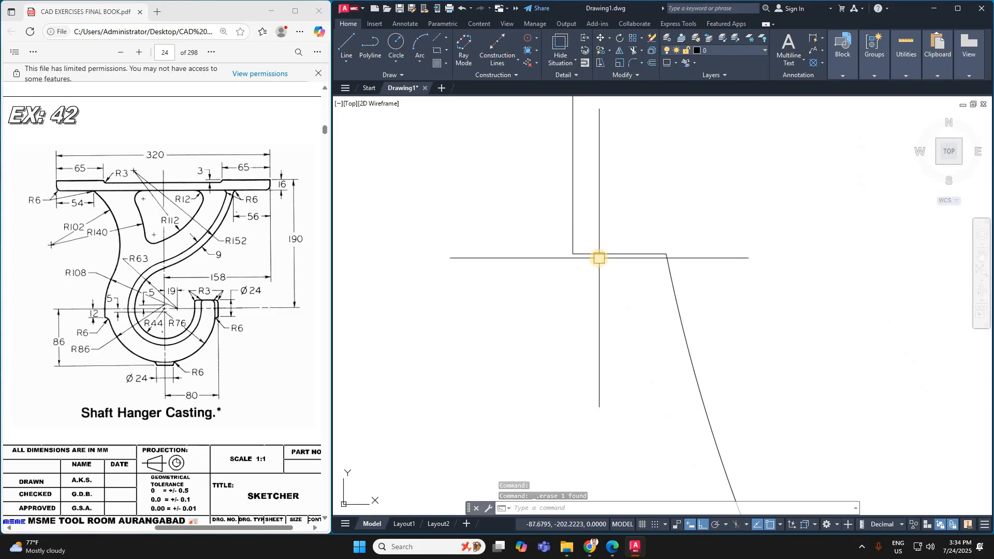
type("c")
key("Return")
left_click(572, 254)
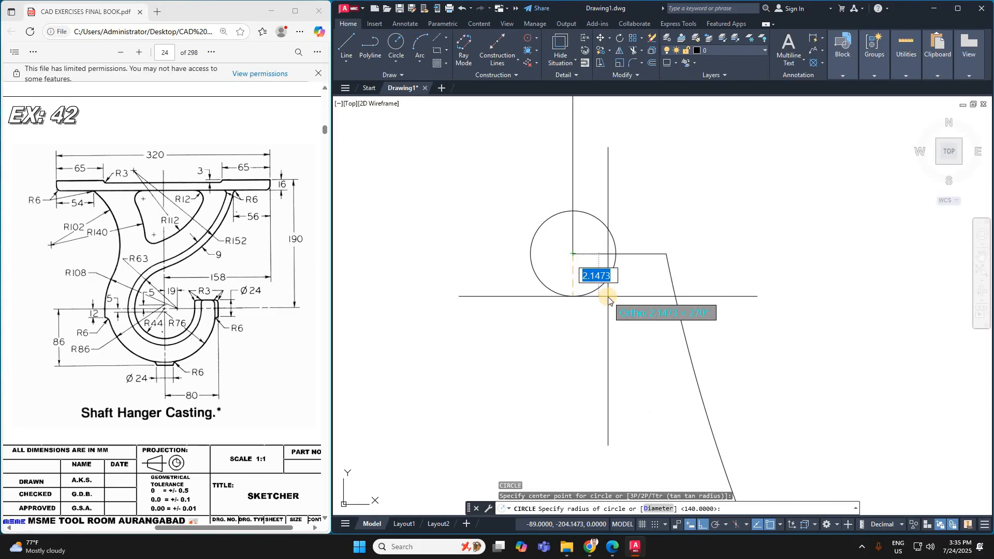
key("Return")
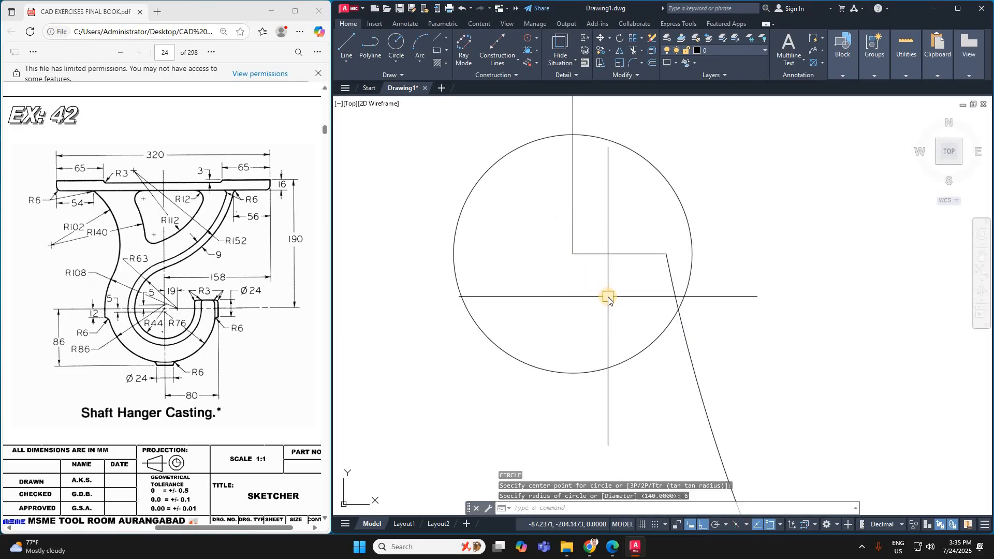
Offset the hook's left R86 arc outward by 6 mm
type("o")
key("Return")
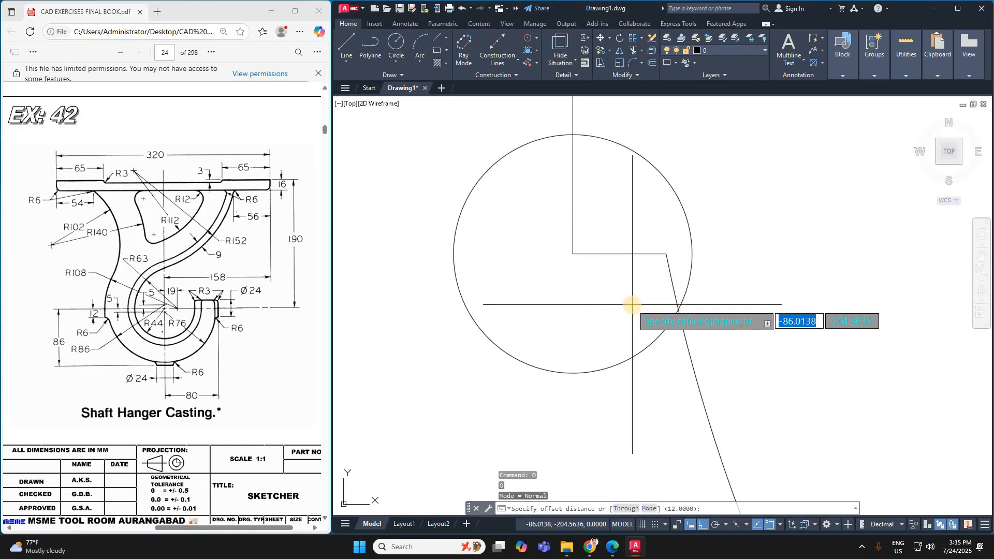
key("Return")
left_click(673, 278)
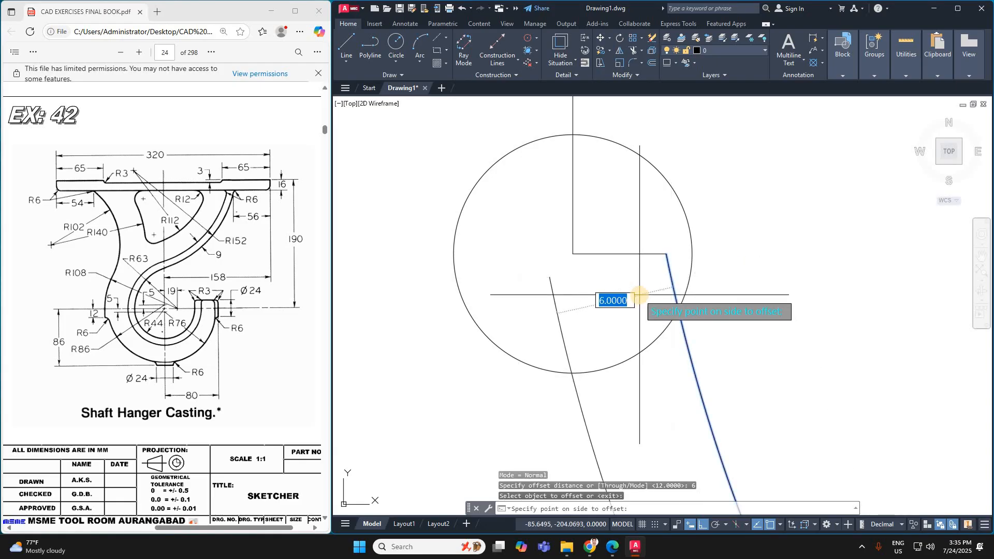
left_click(639, 295)
key("Escape")
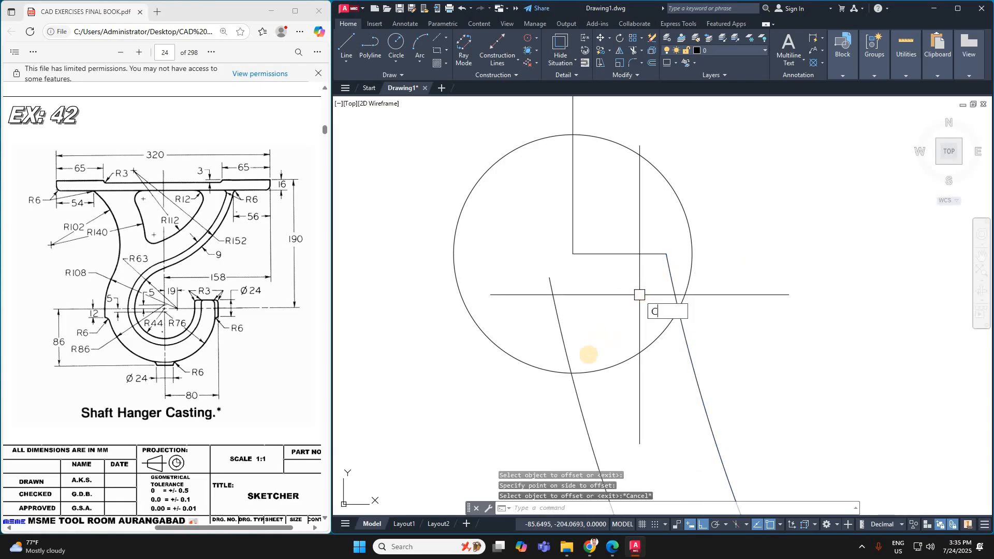
Draw a circle of radius 6 mm centred where the corner circle crosses the offset arc below the ledge
type("c")
key("Return")
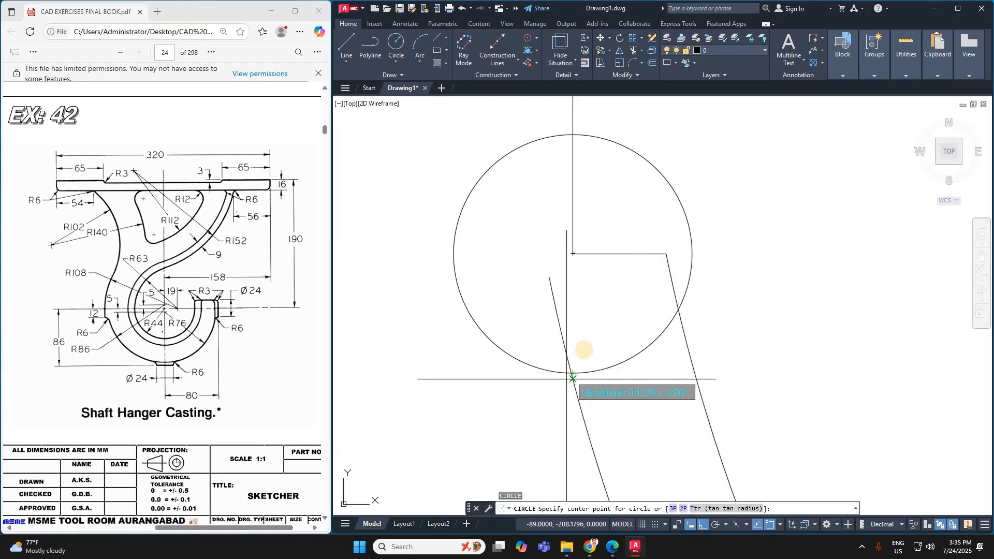
scroll(583, 350, "up", 5)
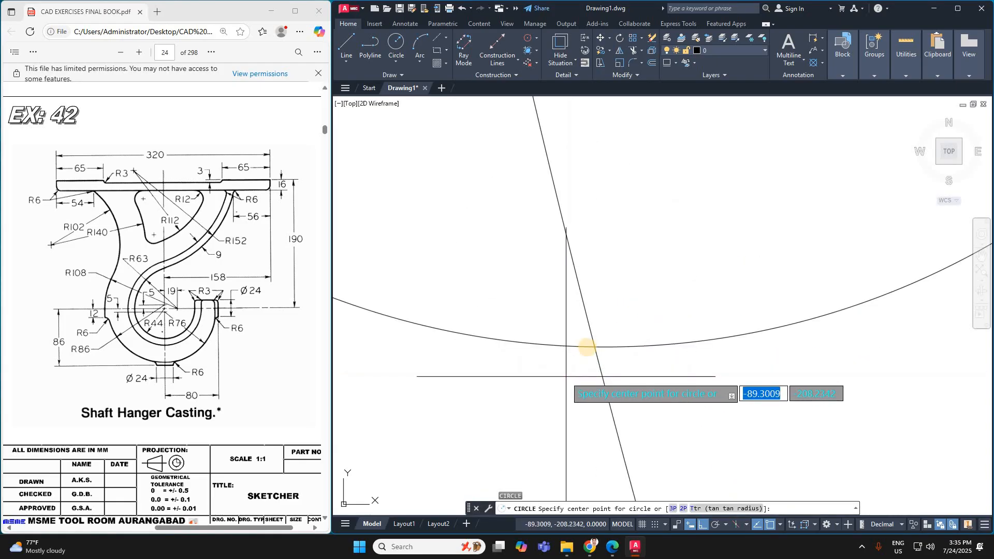
left_click(594, 346)
type("6")
key("Return")
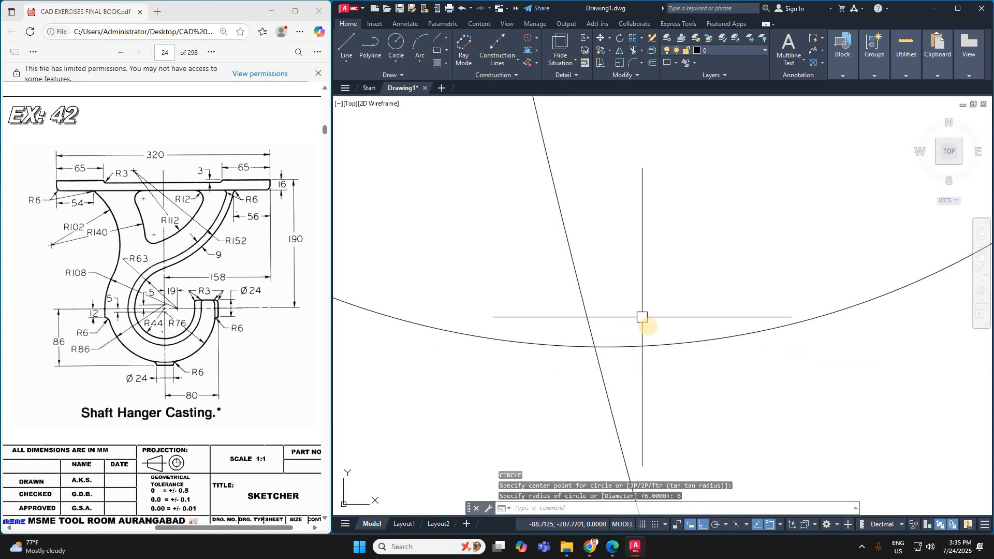
scroll(642, 318, "down", 5)
scroll(636, 283, "up", 1)
scroll(606, 262, "up", 4)
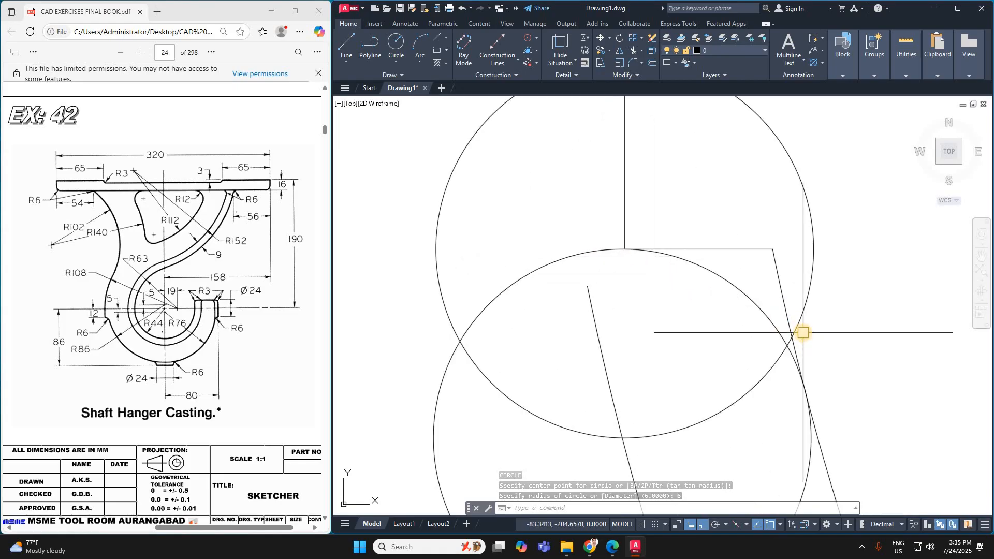
Erase the construction circle on the ledge's outer corner and the arc offset from the hook's left R86 arc
left_click(803, 333)
left_click(606, 365)
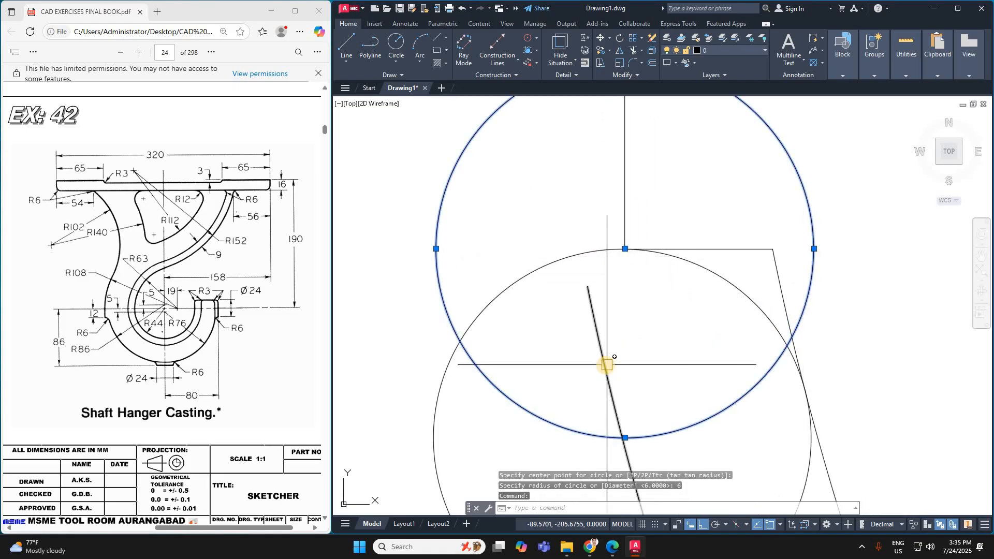
key("Delete")
scroll(652, 295, "down", 2)
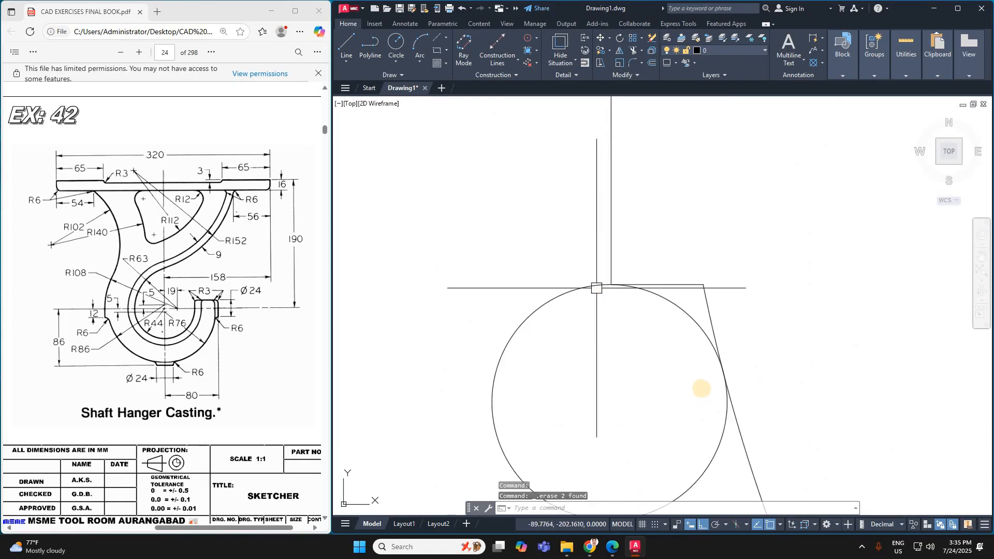
Trim the remaining 6 mm circle, the ledge line and the R86 arc end to leave the R6 fillet at the hook's left ledge
scroll(700, 390, "up", 2)
key("Return")
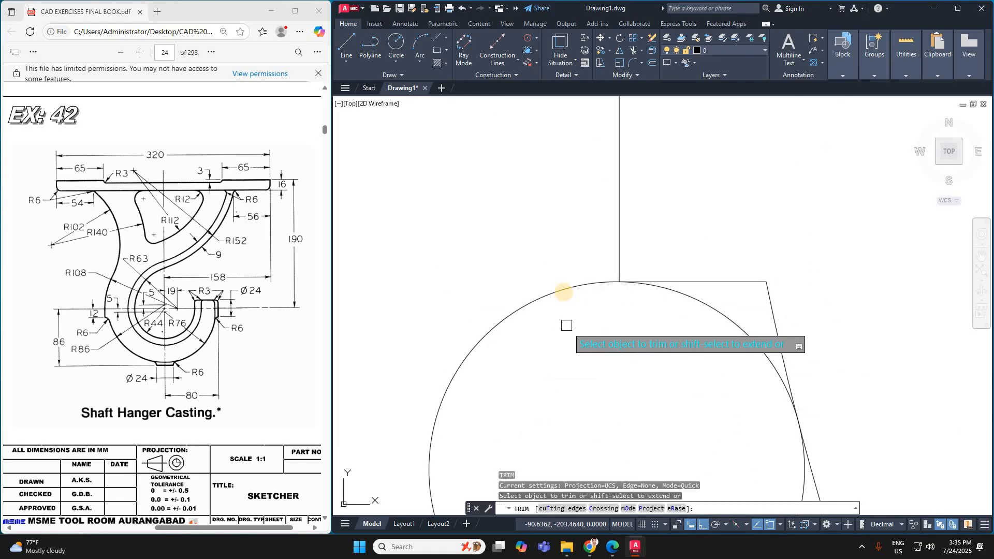
left_click(563, 291)
left_click(698, 279)
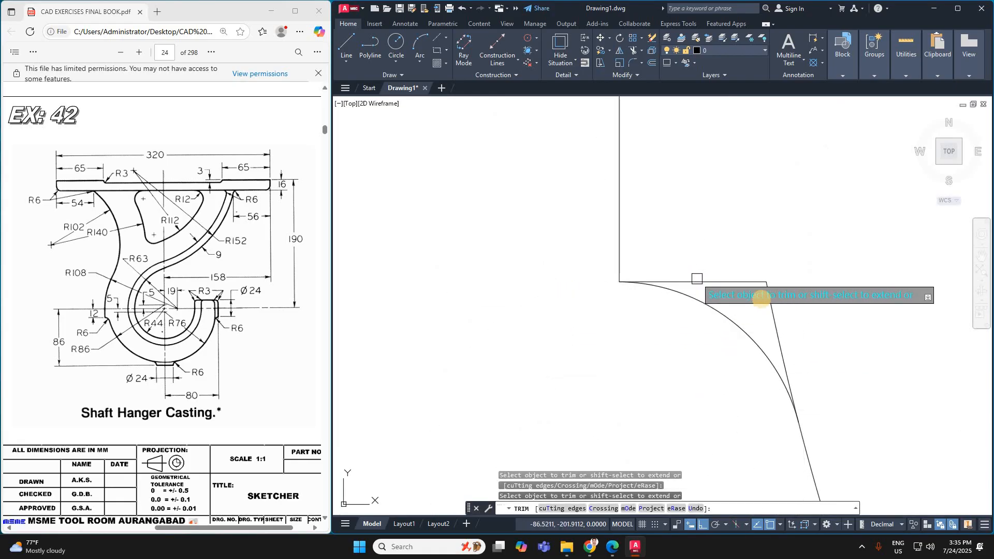
left_click(769, 293)
scroll(733, 252, "down", 3)
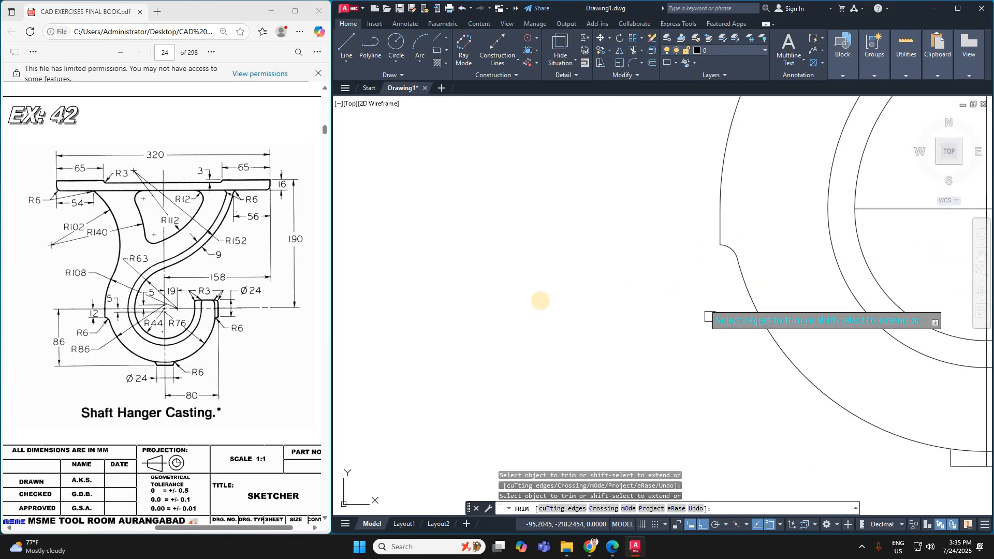
key("Escape")
Draw a circle of radius 6 mm centred on the lower right corner of the boss beneath the hook
scroll(501, 281, "down", 2)
scroll(720, 351, "up", 8)
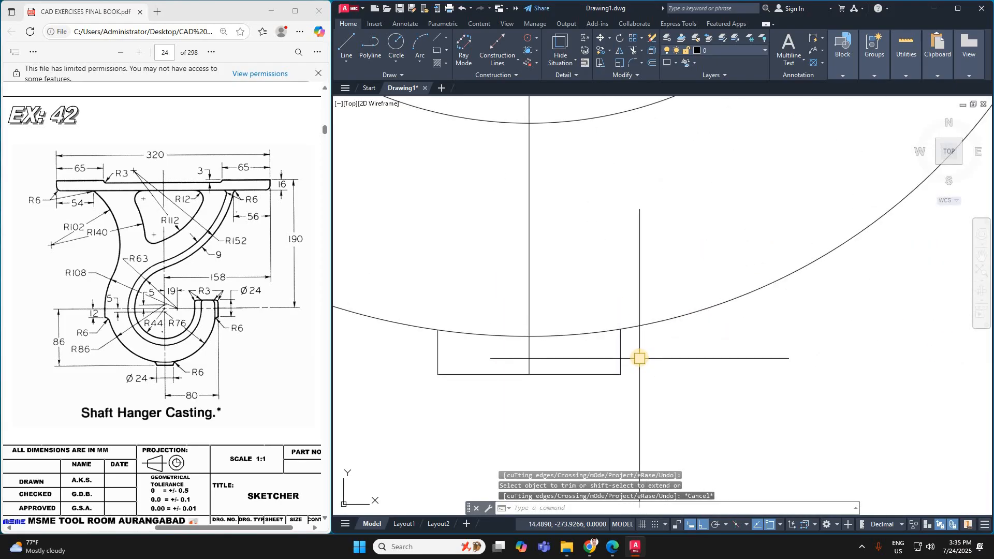
type("c")
key("Return")
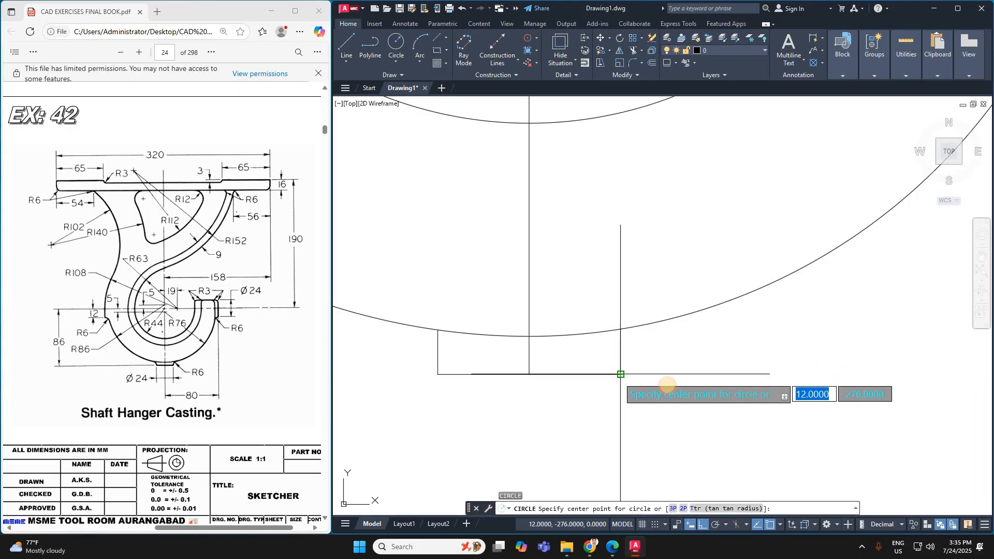
left_click(621, 374)
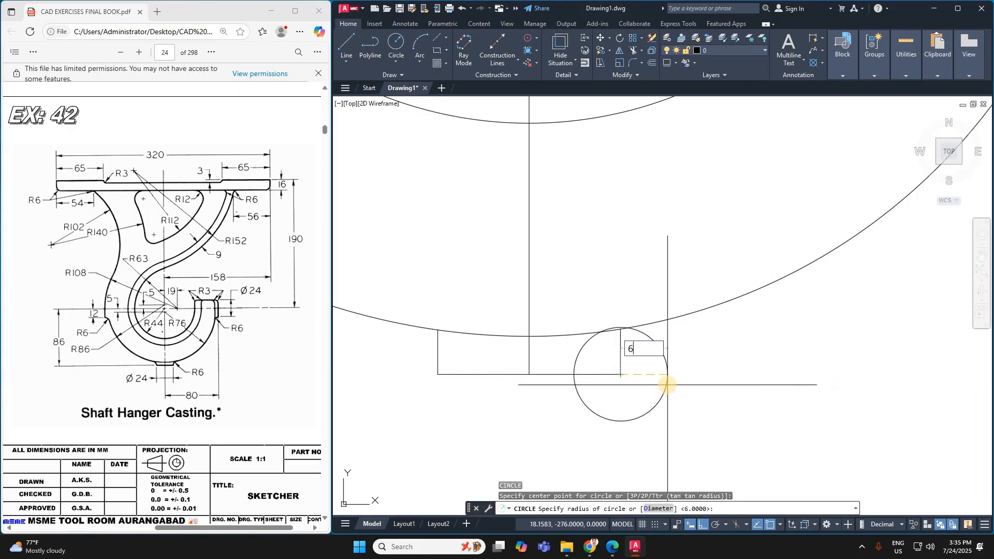
key("Return")
Offset the hook's lower right outer arc outward by 6 mm
type("o")
key("Return")
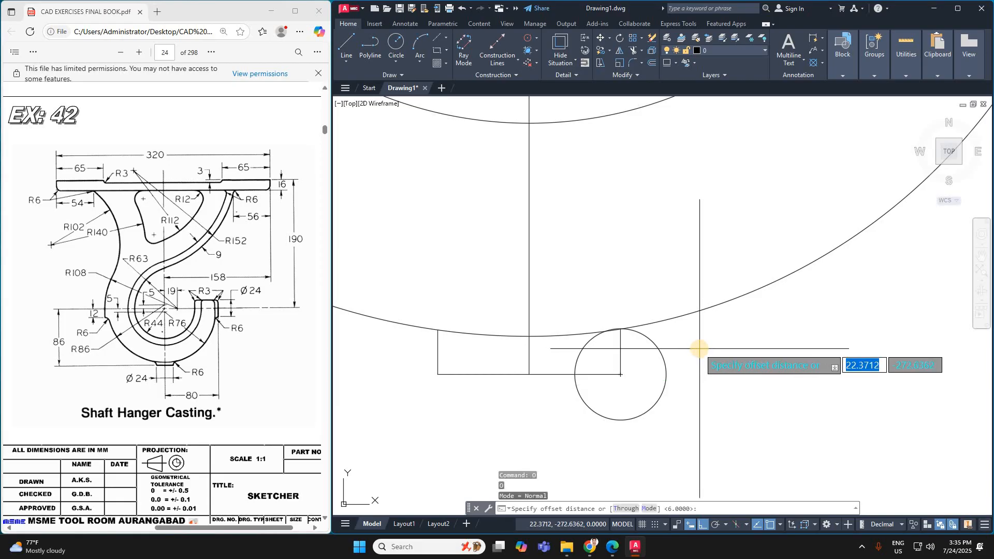
type("6")
key("Return")
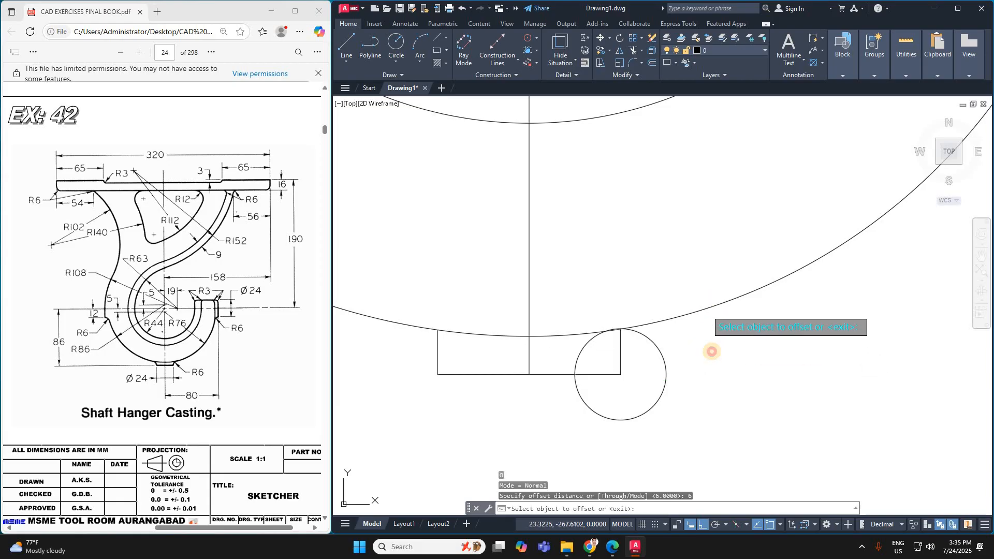
left_click(706, 310)
left_click(712, 355)
key("Escape")
Draw a circle of radius 6 mm centred where the boss corner circle crosses the offset arc
type("c")
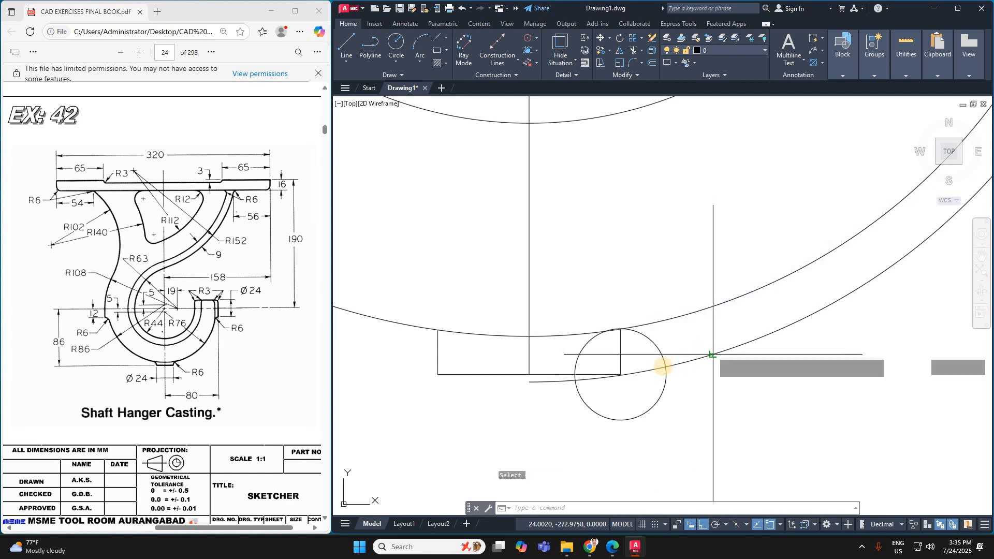
key("Return")
left_click(666, 367)
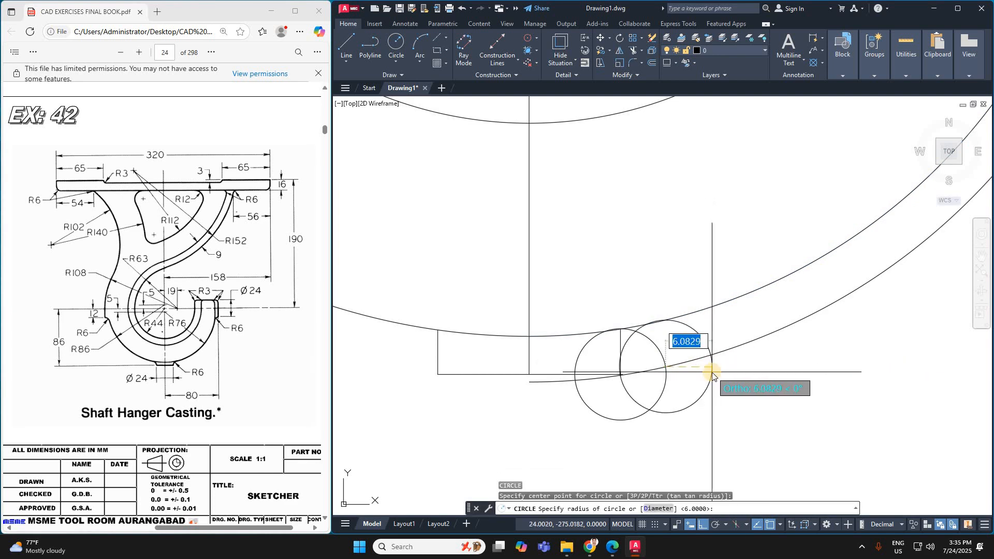
key("Return")
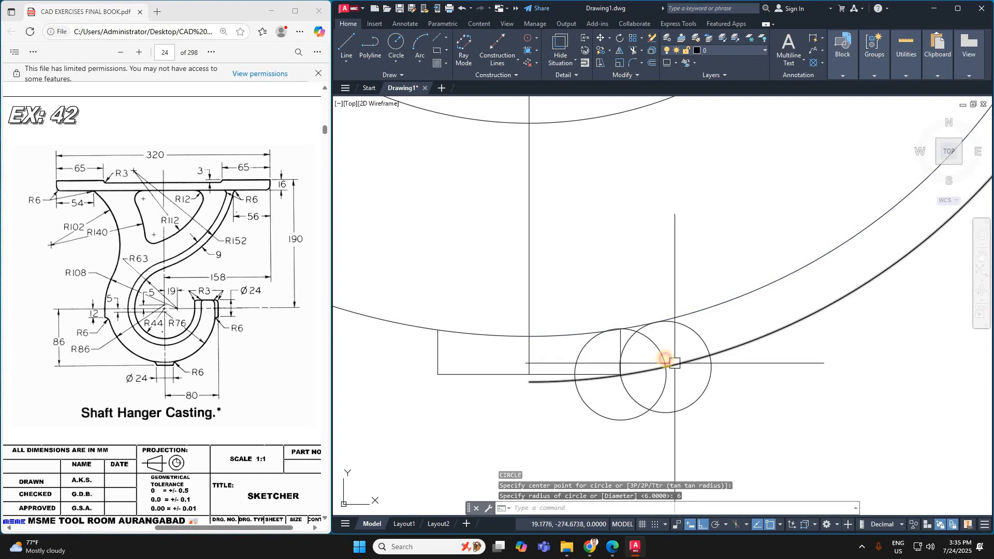
Erase the boss corner circle and offset arc, and trim the remaining circle to a fillet arc between the boss and the hook
left_click(663, 357)
left_click(679, 363)
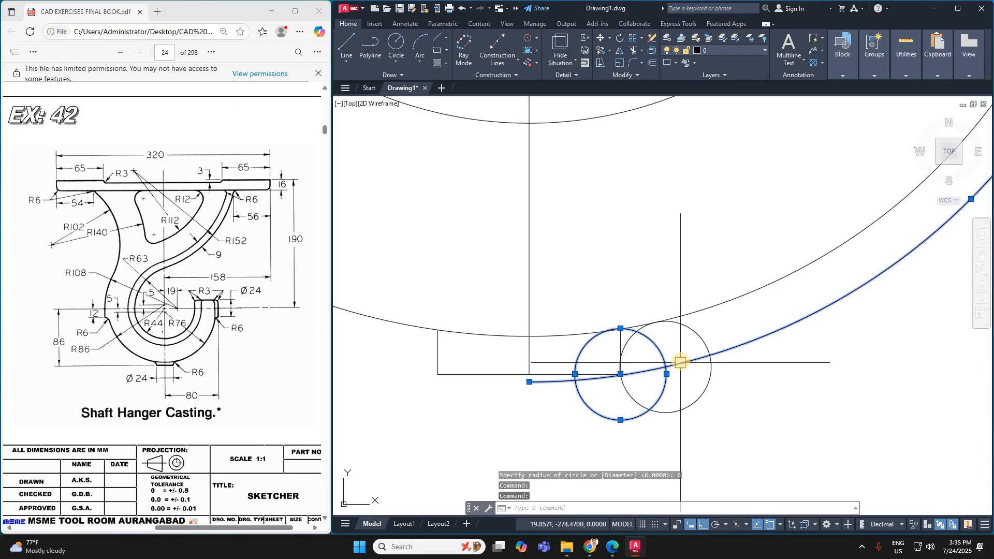
key("Delete")
key("Return")
left_click(682, 360)
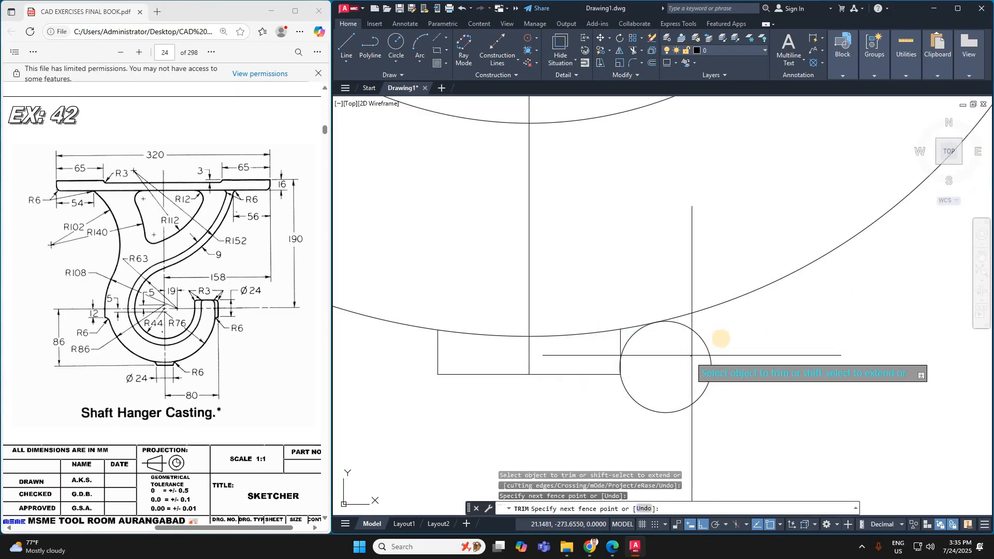
left_click(713, 342)
scroll(724, 338, "down", 4)
scroll(680, 346, "up", 5)
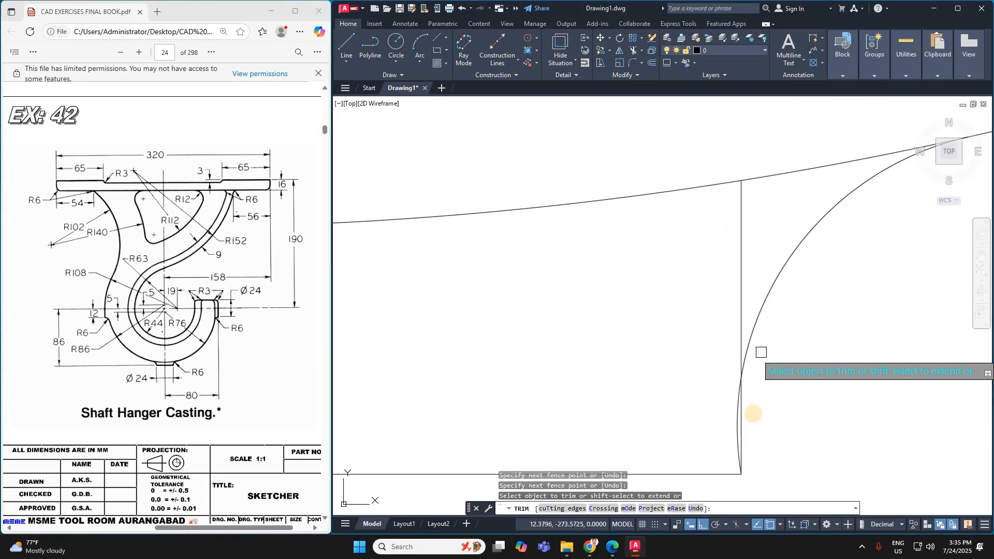
key("Escape")
Try erasing the boss's right side line, and undo the erasure
left_click(743, 412)
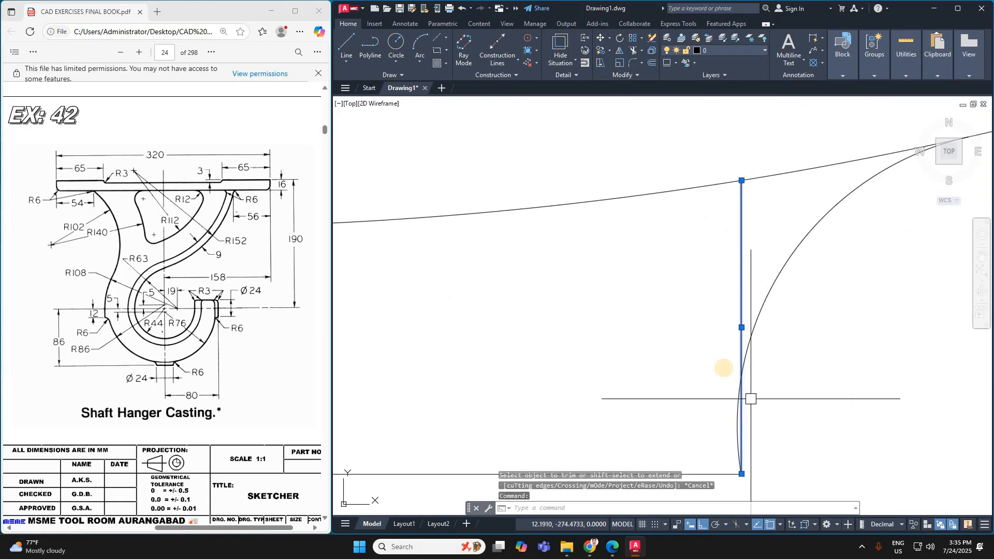
key("Delete")
scroll(747, 399, "down", 4)
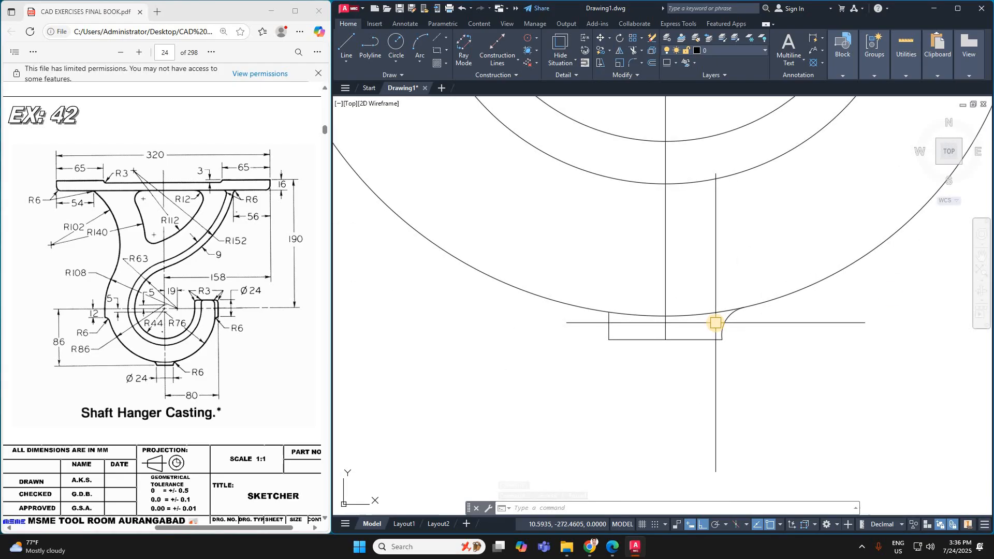
key("ctrl+z")
key("ctrl+z")
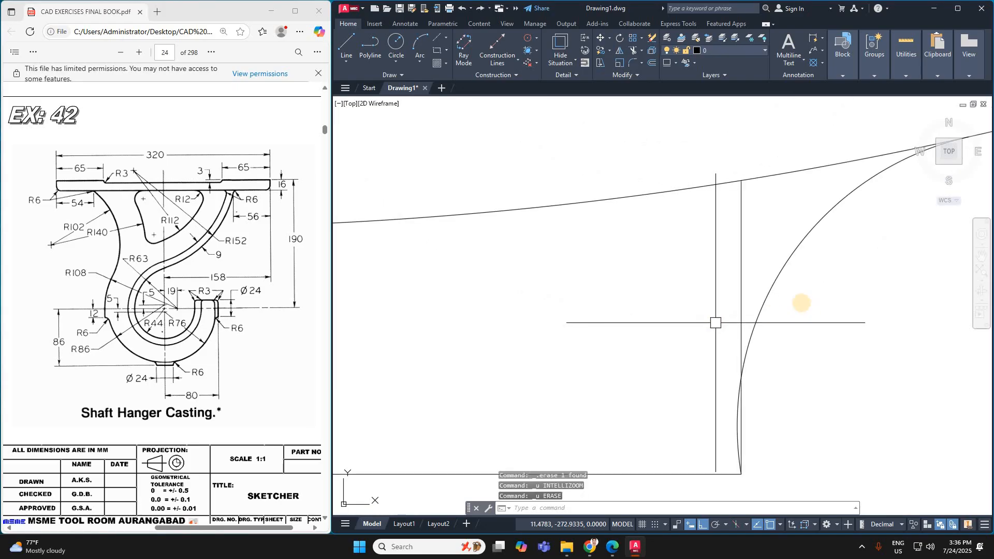
Erase the 6 mm fillet arc between the boss's right side and the hook's outer arc
left_click(779, 275)
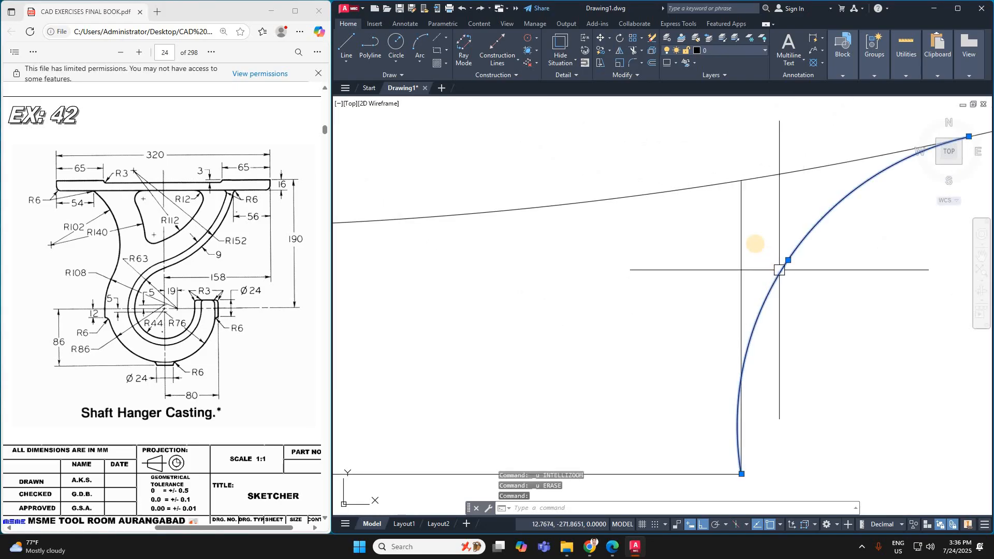
key("Delete")
scroll(761, 238, "down", 5)
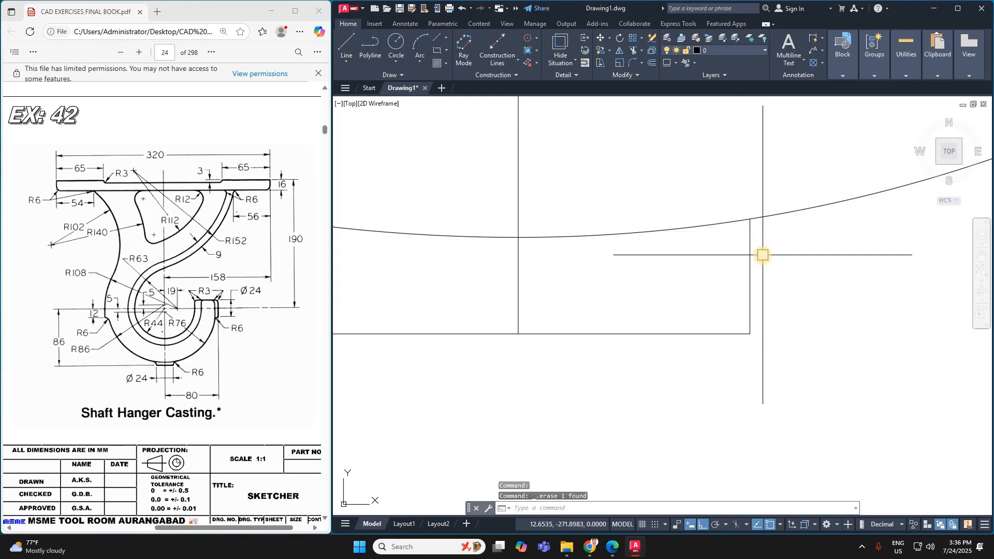
Draw a new circle of radius 6 mm centred on the boss's lower right corner
key("Return")
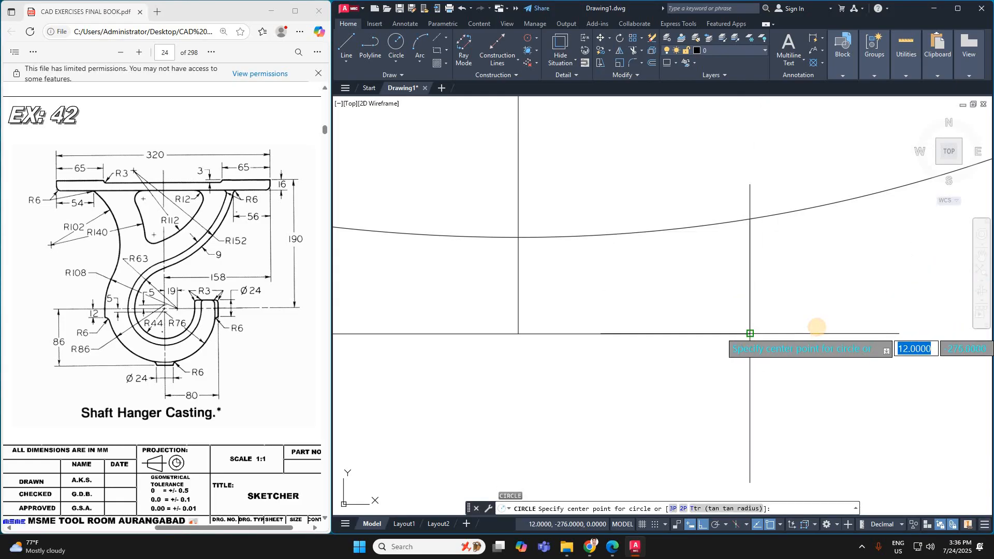
left_click(750, 333)
type("6")
key("Return")
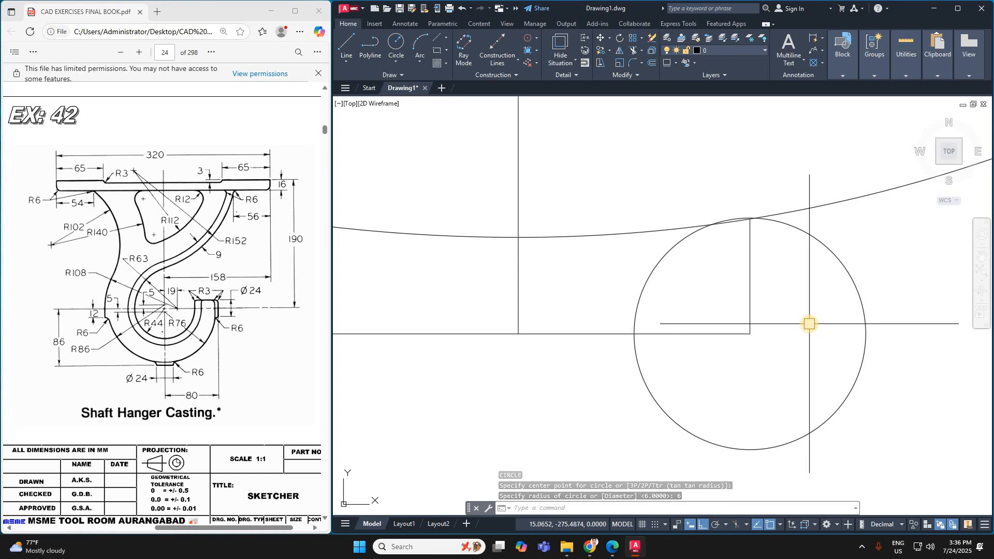
Offset the boss's right side line outward by 6 mm
type("o")
key("Return")
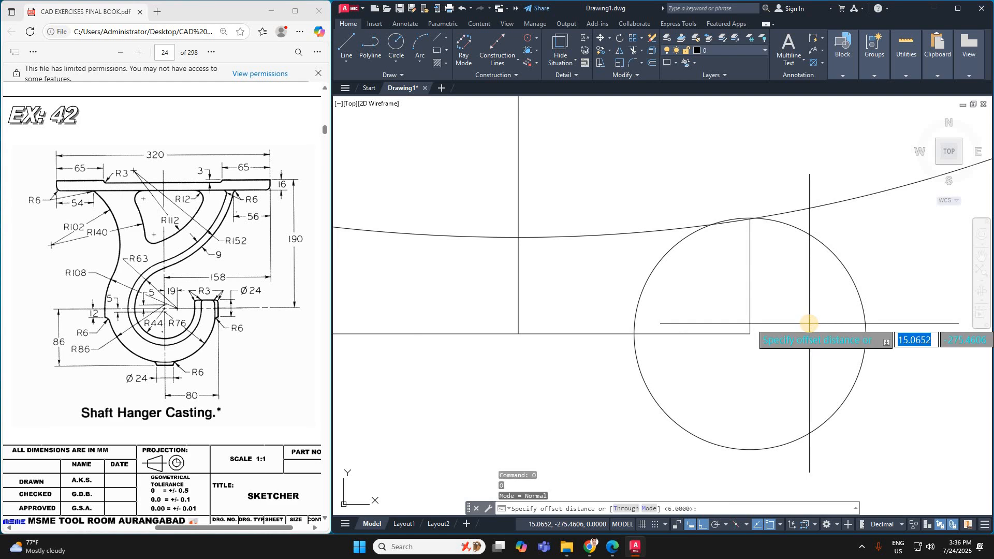
type("6")
key("Return")
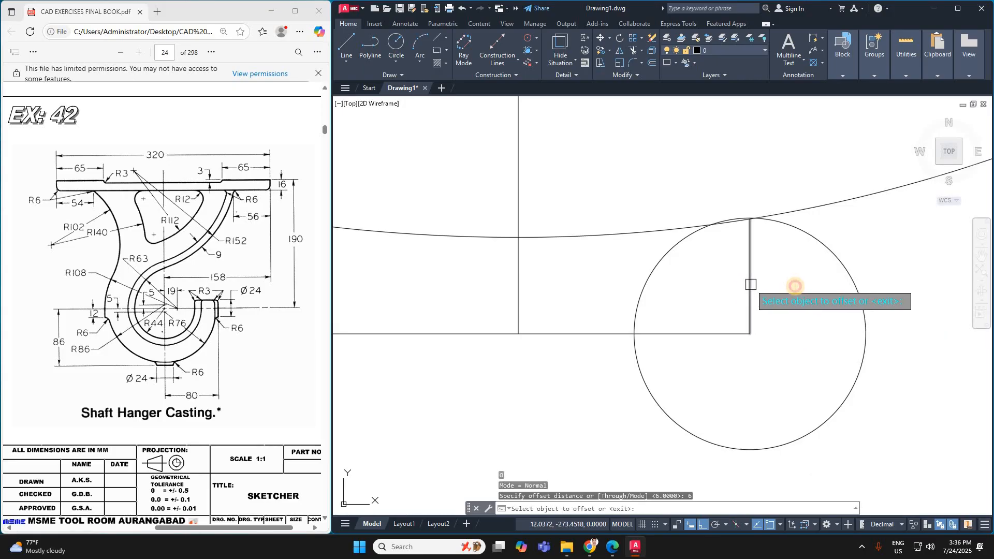
left_click(751, 284)
left_click(885, 303)
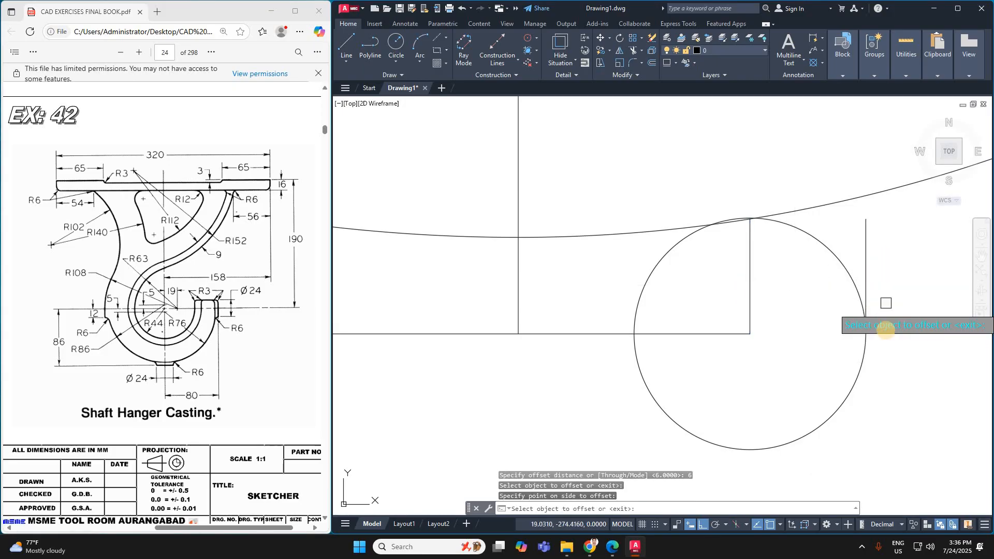
key("Escape")
Draw a circle of radius 6 mm centred on the lower end of the offset boss line
scroll(873, 330, "up", 2)
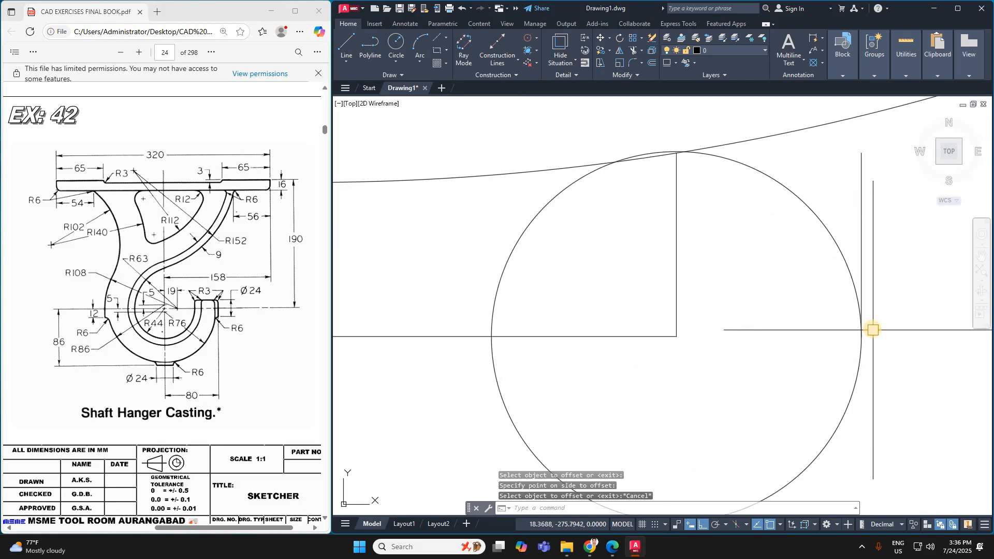
type("c")
key("Return")
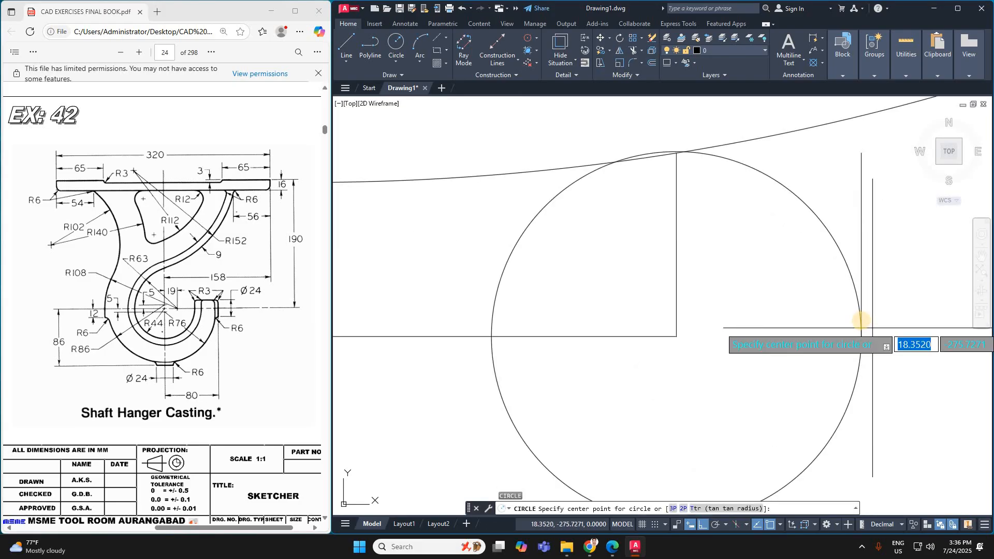
left_click(861, 337)
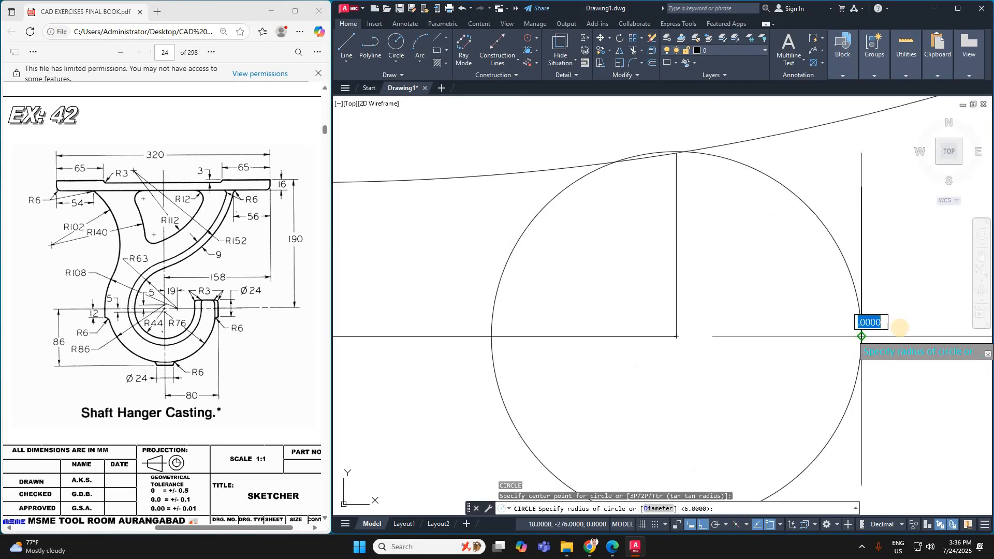
type("6")
key("Return")
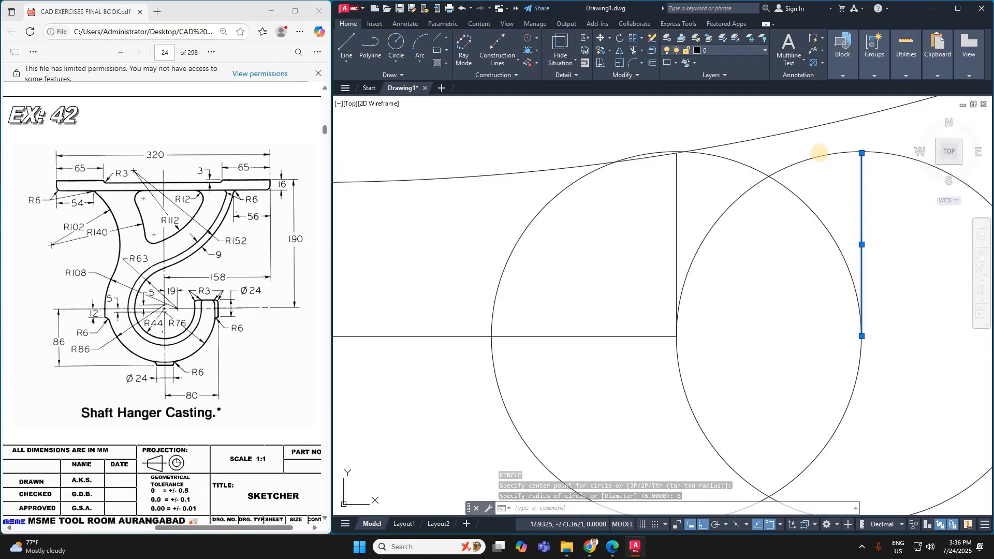
Erase the offset boss line and the 6 mm circle centred on its lower end
key("Delete")
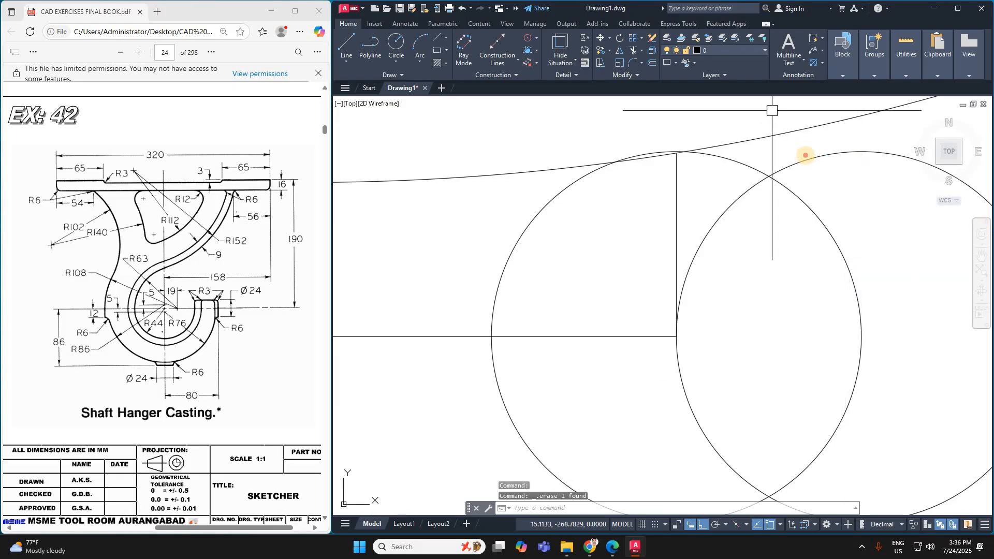
left_click(805, 159)
key("Delete")
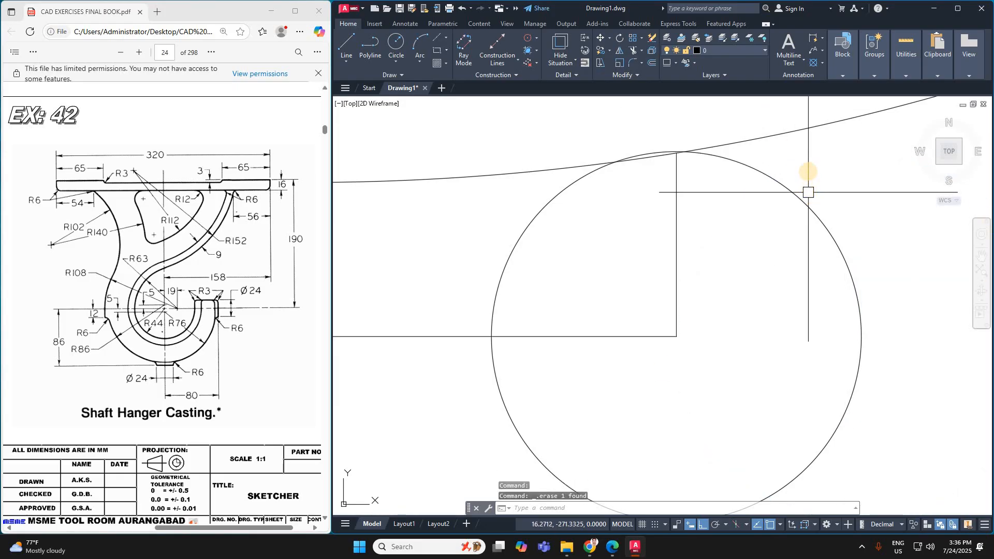
Offset the hook's outer arc outward by 6 mm on the right side of the bottom boss
type("o")
key("Return")
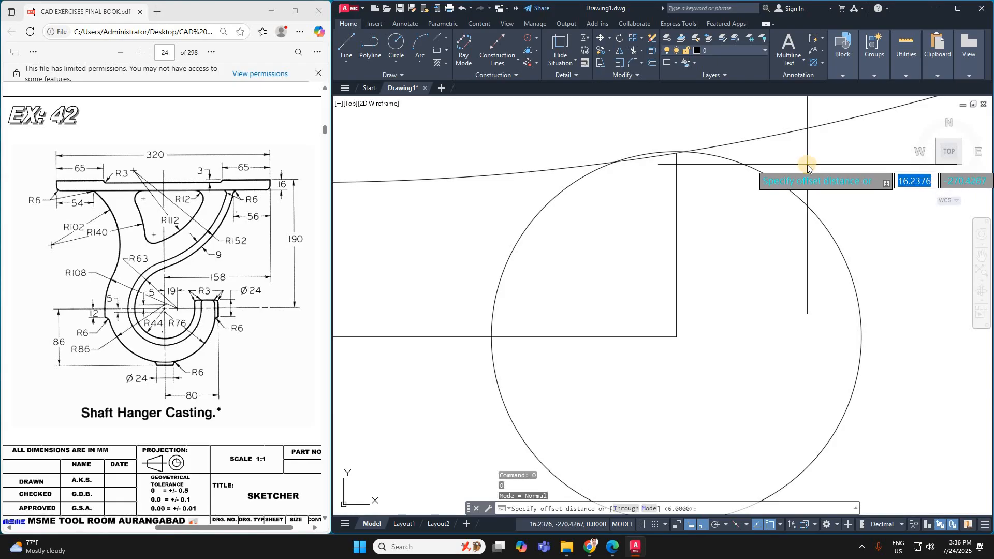
type("6")
key("Return")
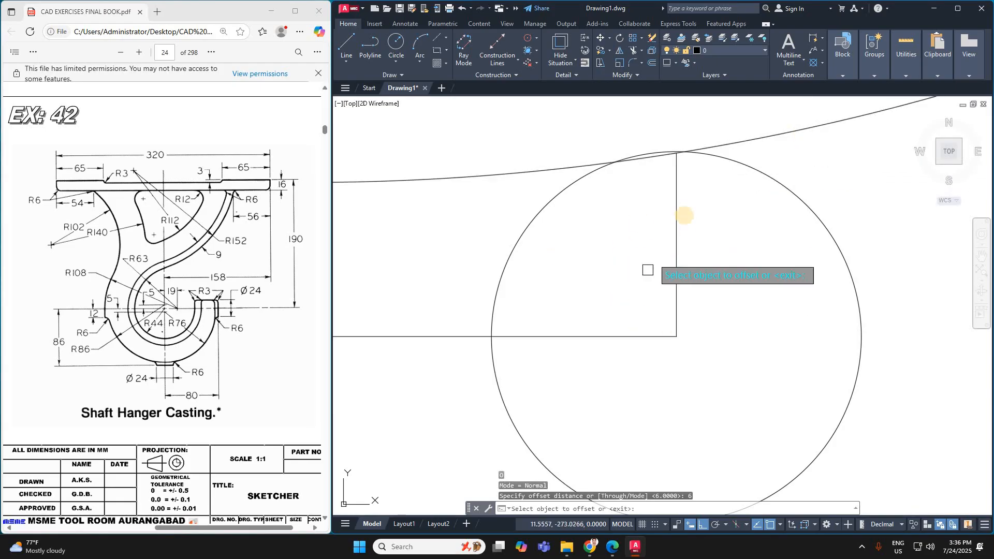
left_click(724, 146)
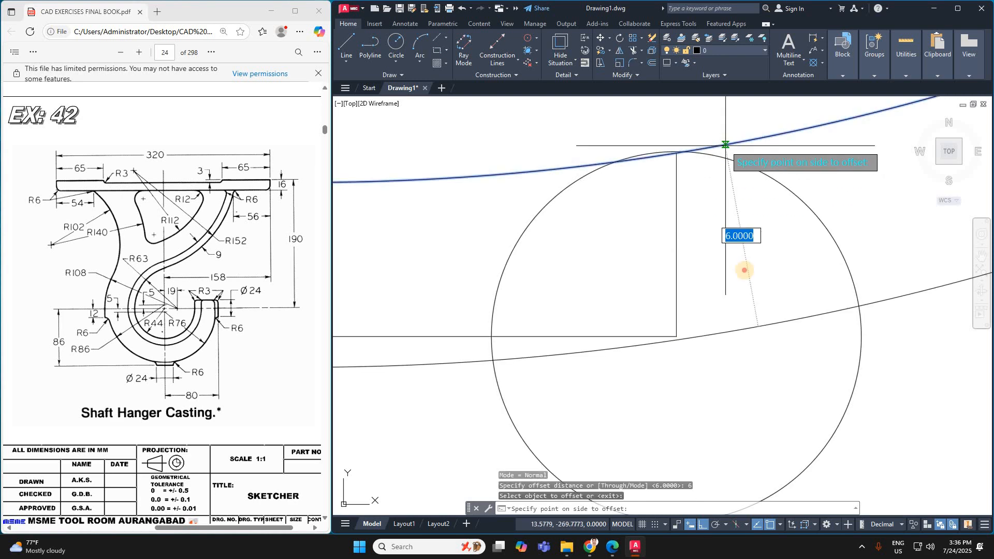
left_click(948, 300)
key("Escape")
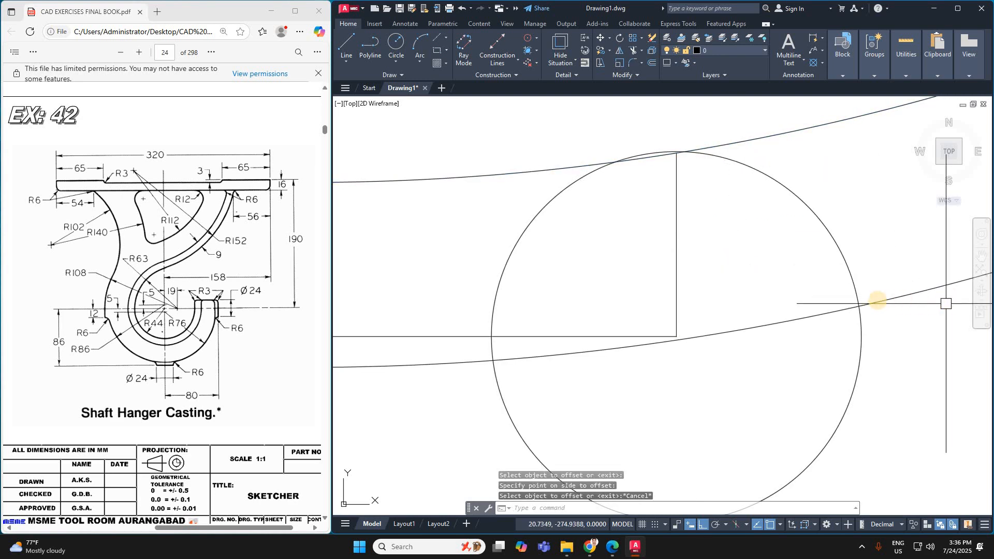
Draw a circle of radius 6 mm centred where the offset arc crosses the circle around the boss's lower right corner
type("c")
key("Return")
left_click(857, 307)
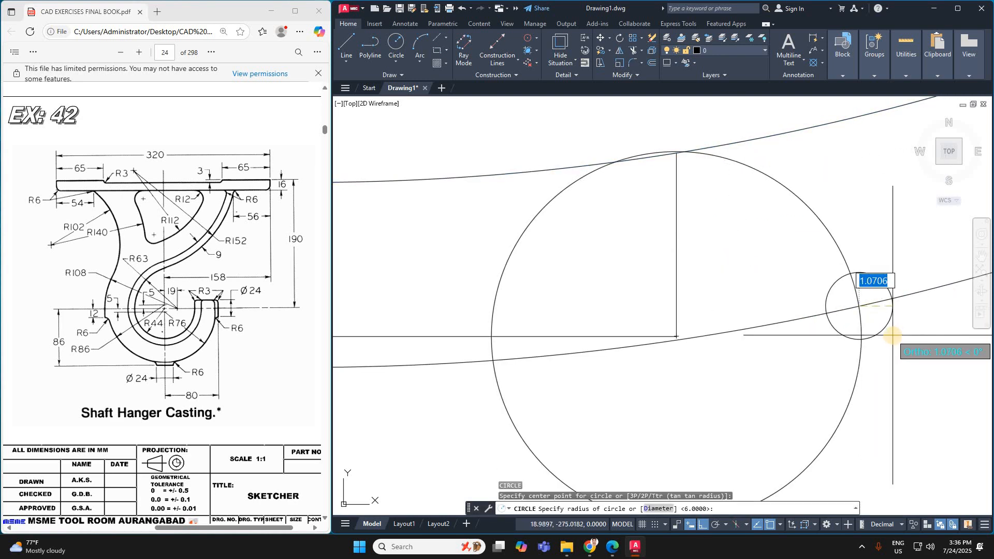
key("Return")
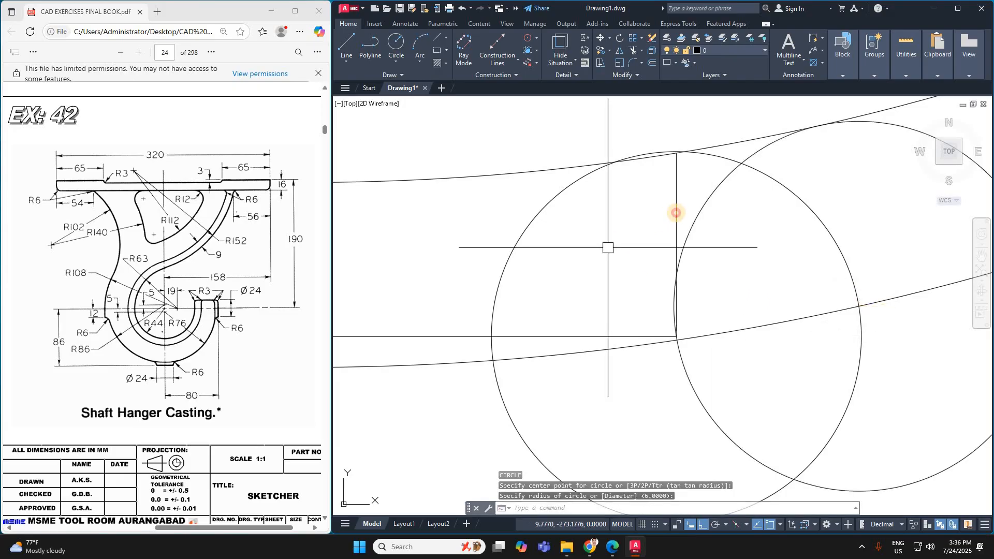
Erase the boss's right side line, the circle around its lower right corner and the offset arc
left_click(676, 213)
key("Delete")
scroll(668, 252, "down", 2)
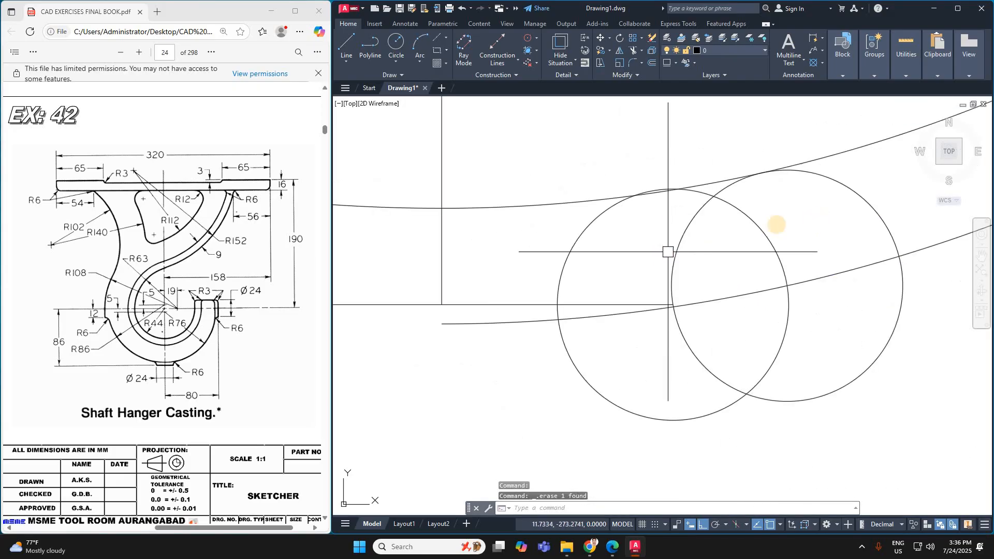
left_click(786, 277)
key("Delete")
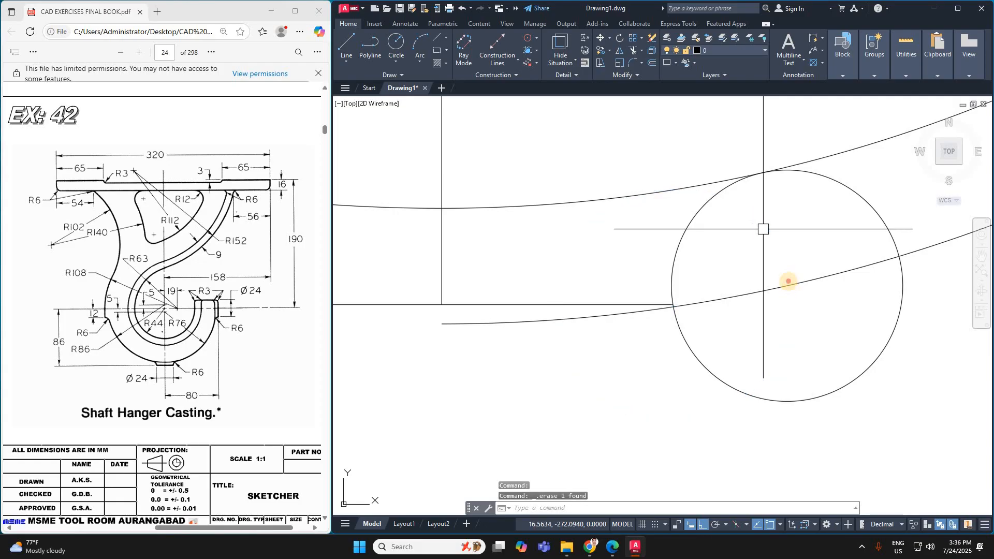
left_click(787, 282)
key("Delete")
Trim the remaining 6 mm circle to the fillet arc between the bottom boss's right end and the hook's outer arc
type("T")
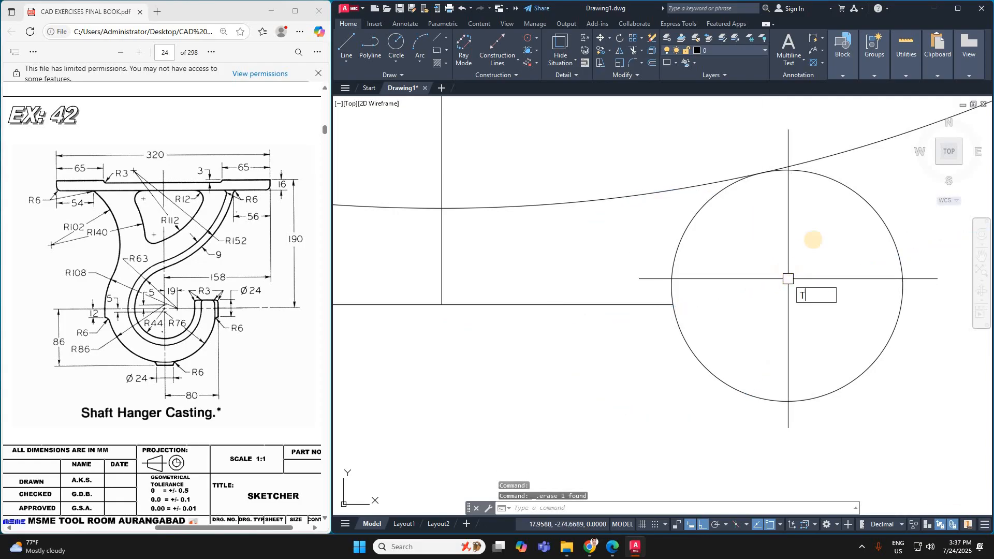
type("R")
key("space")
left_click_drag(813, 238, 876, 186)
scroll(815, 238, "down", 5)
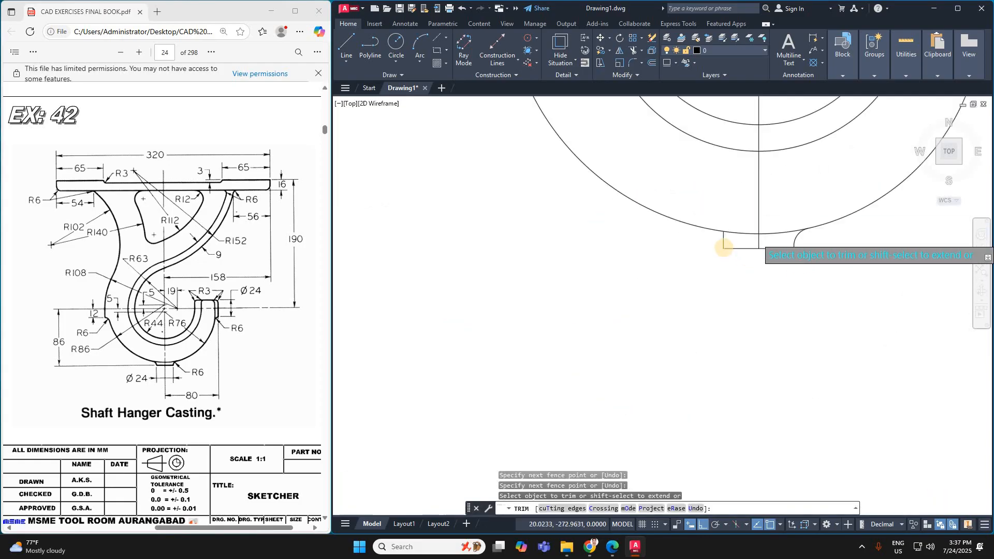
scroll(724, 246, "up", 3)
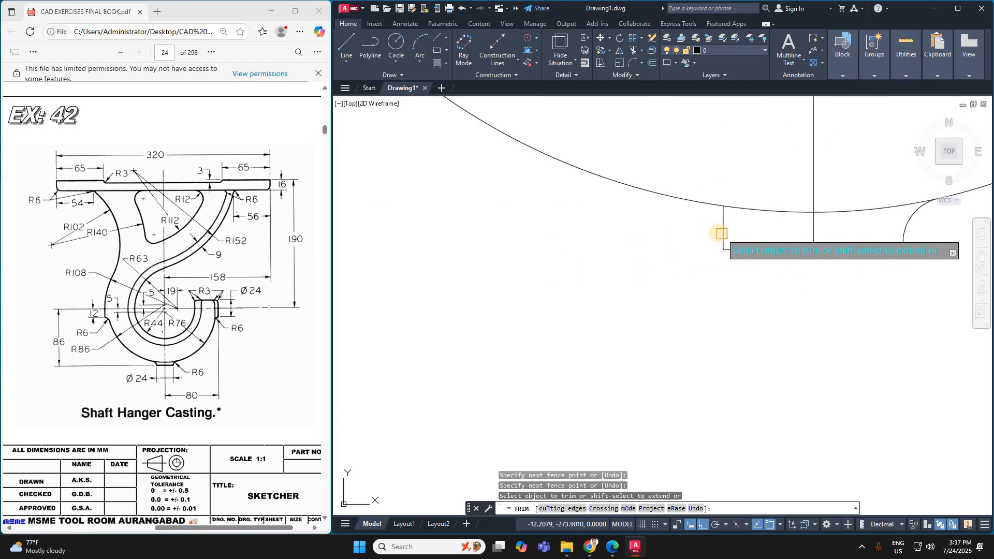
key("Escape")
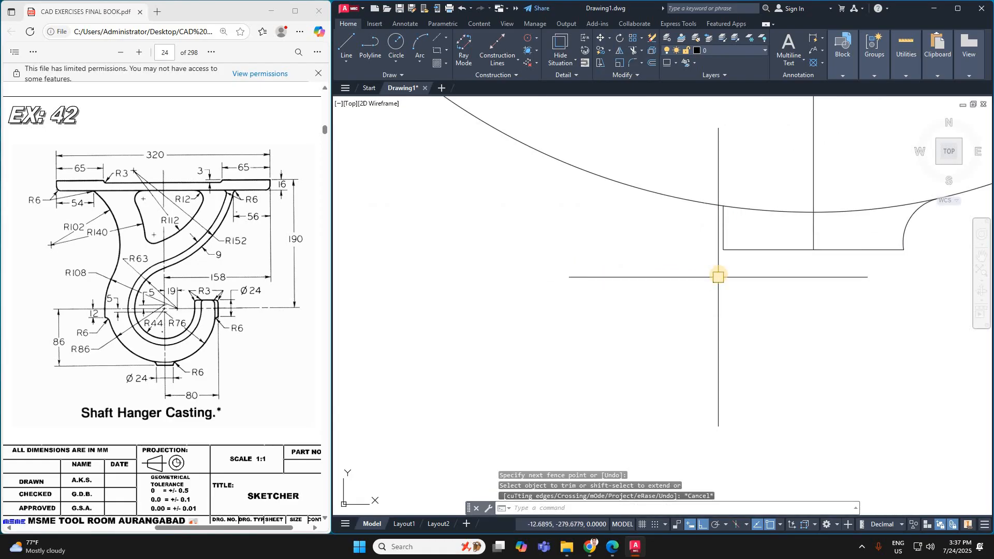
Draw a circle of radius 6 mm centred on the bottom boss's lower left corner
type("C")
key("space")
left_click(723, 249)
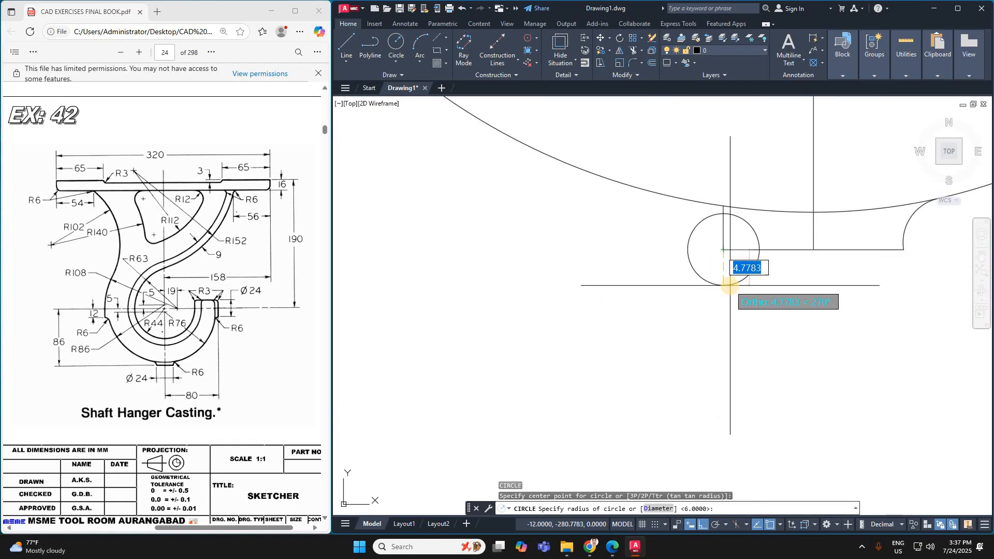
type("6")
key("Return")
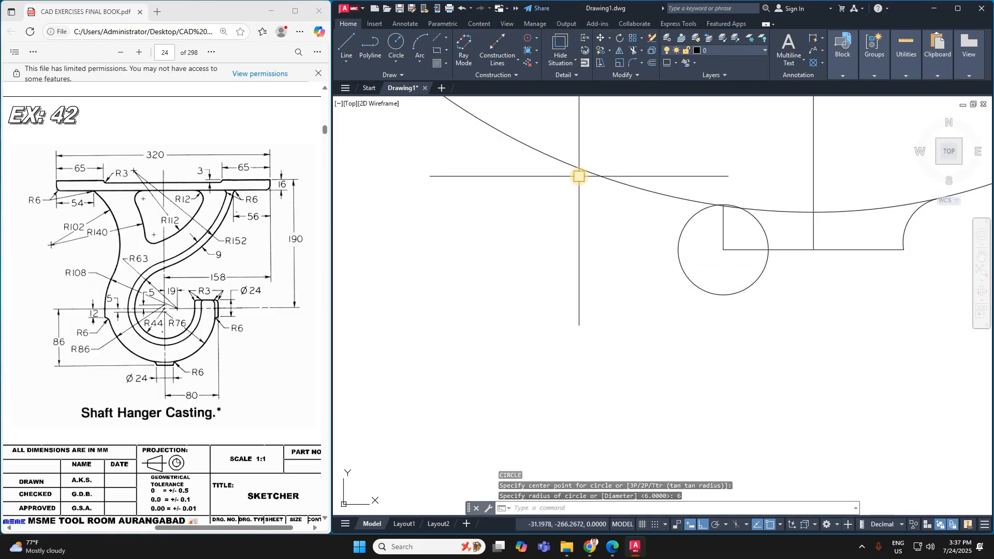
Offset the hook's outer arc outward by 6 mm on the left side of the bottom boss
type("O")
key("space")
type("6")
key("Return")
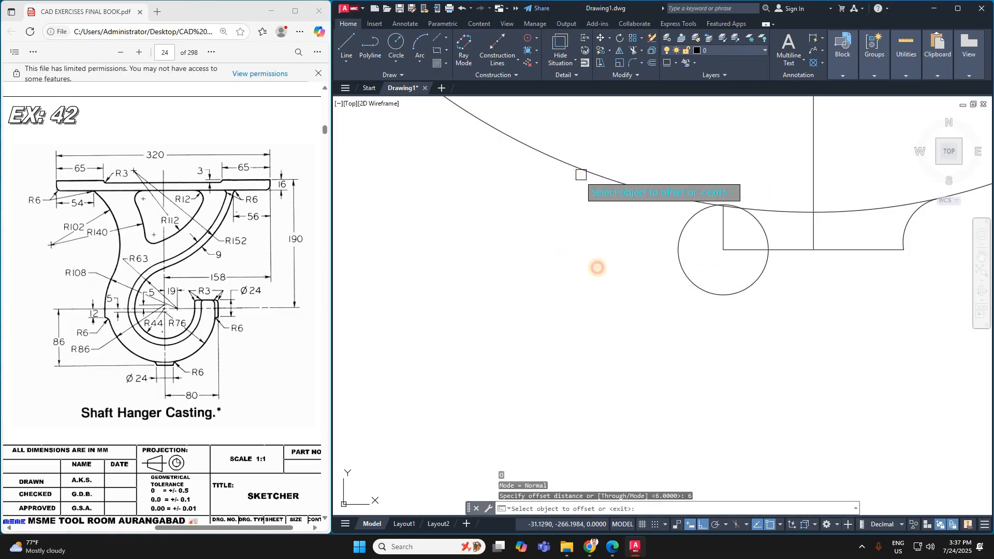
left_click(581, 174)
left_click(635, 257)
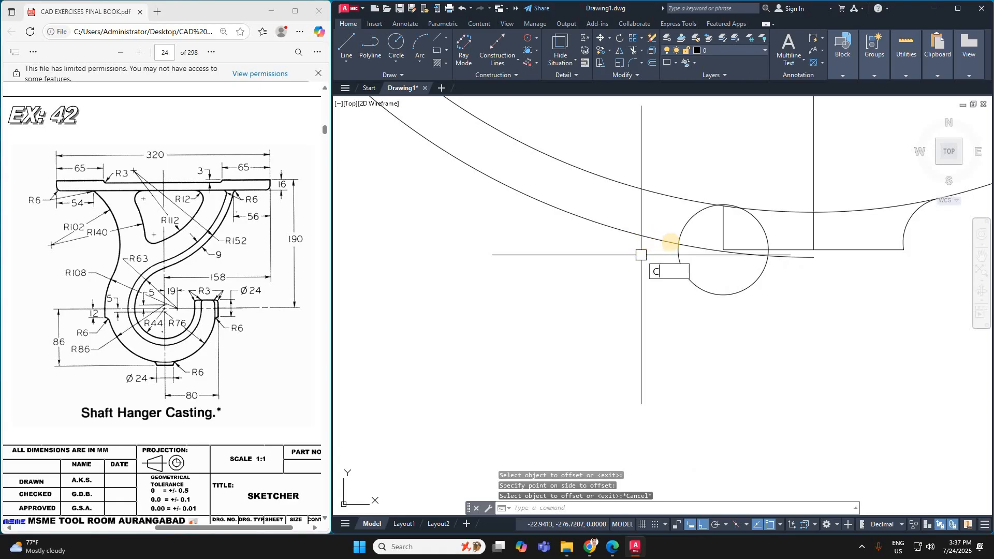
Draw a circle of radius 6 mm centred where the offset arc crosses the circle around the boss's lower left corner
key("Return")
left_click(678, 244)
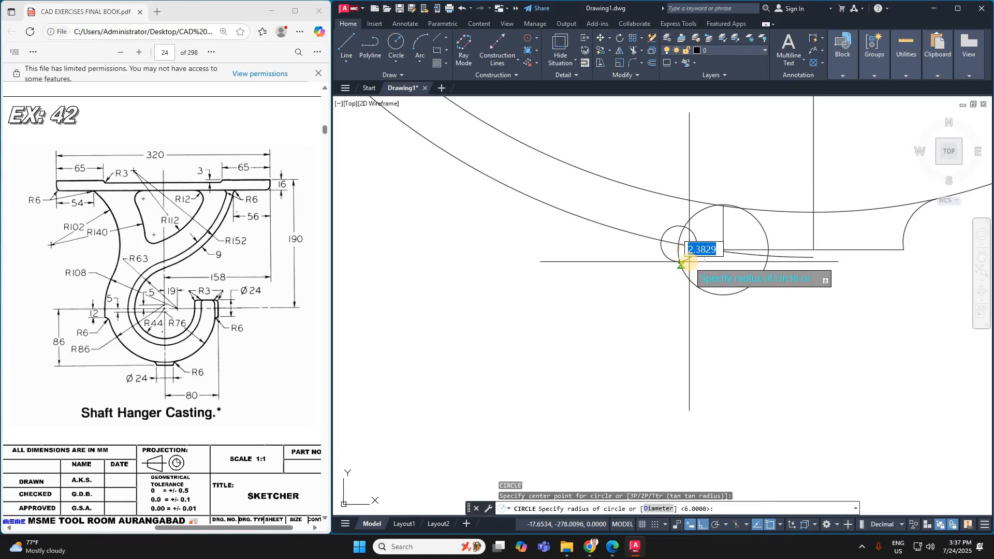
type("6")
key("Return")
Erase the boss's left side line, the circle around its lower left corner and the offset arc
scroll(755, 186, "up", 4)
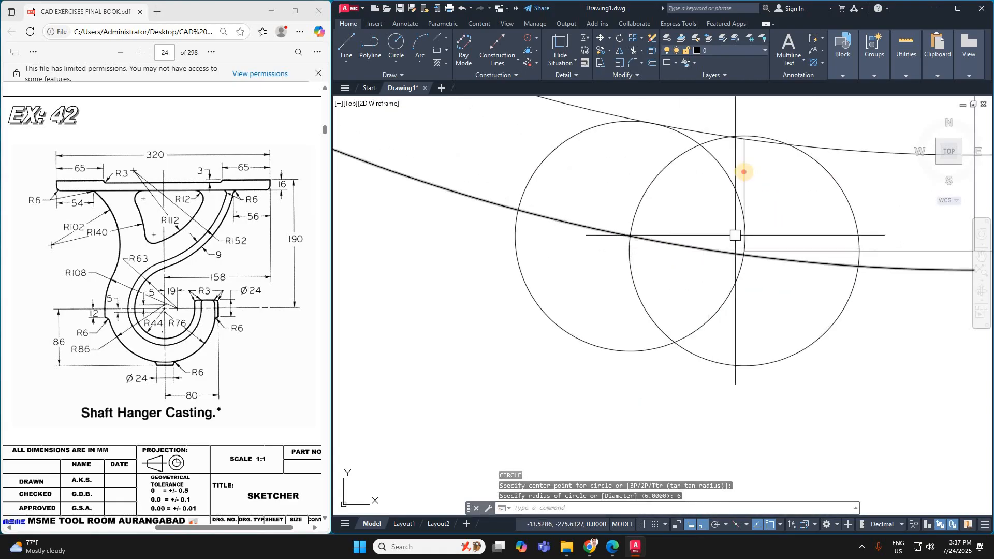
left_click(743, 167)
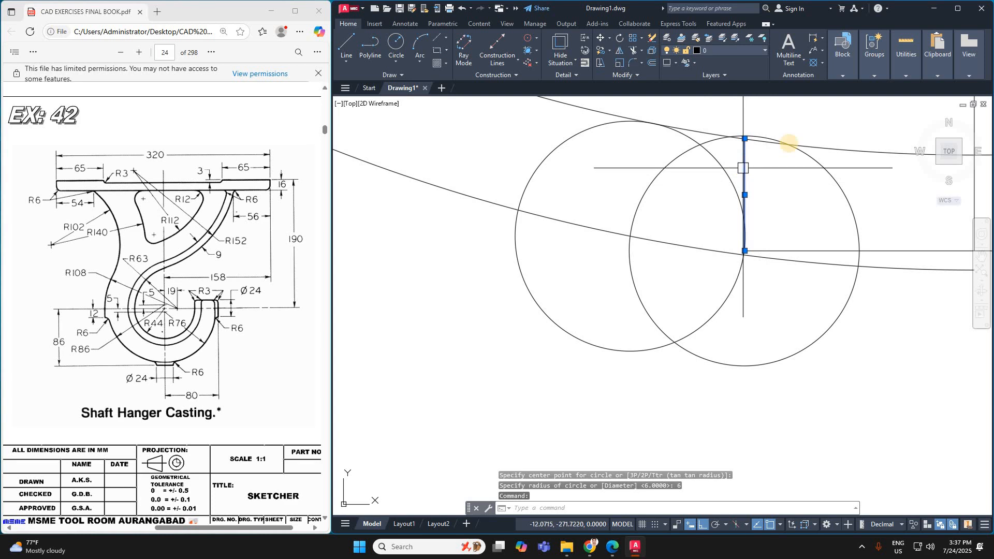
left_click(802, 150)
key("Delete")
scroll(739, 262, "down", 3)
left_click(739, 262)
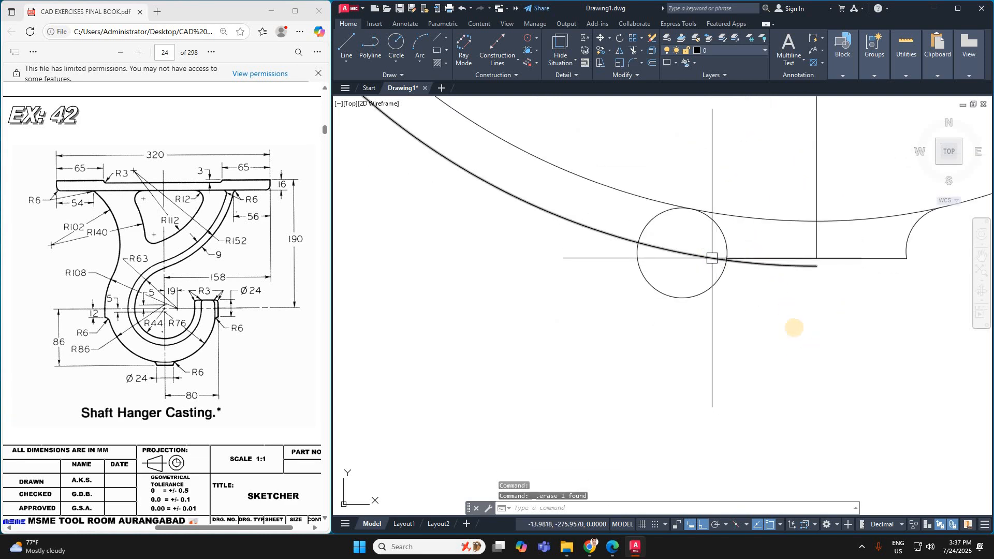
key("Delete")
Trim the remaining 6 mm circle to the fillet arc between the bottom boss's left end and the hook's outer arc
key("Return")
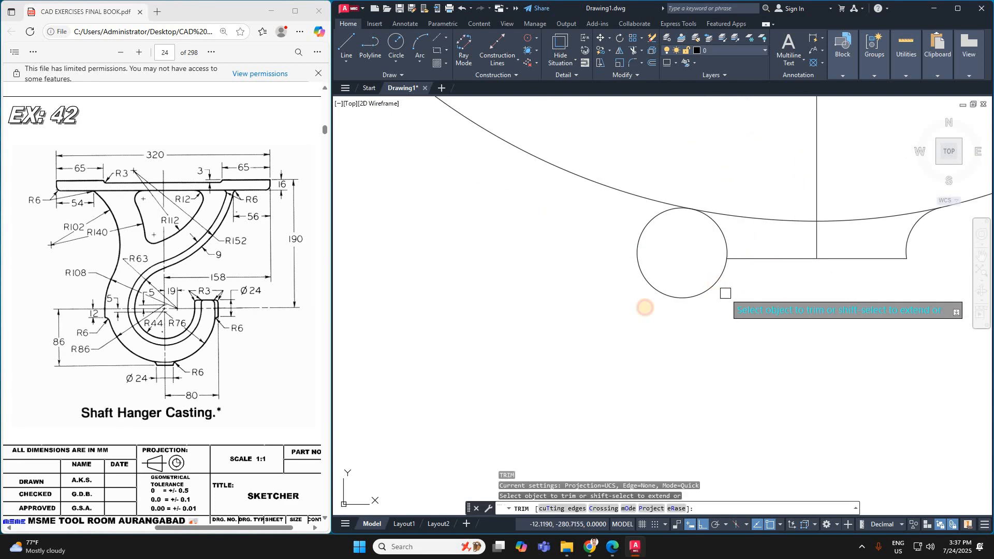
left_click(715, 285)
scroll(617, 359, "down", 6)
scroll(694, 287, "down", 3)
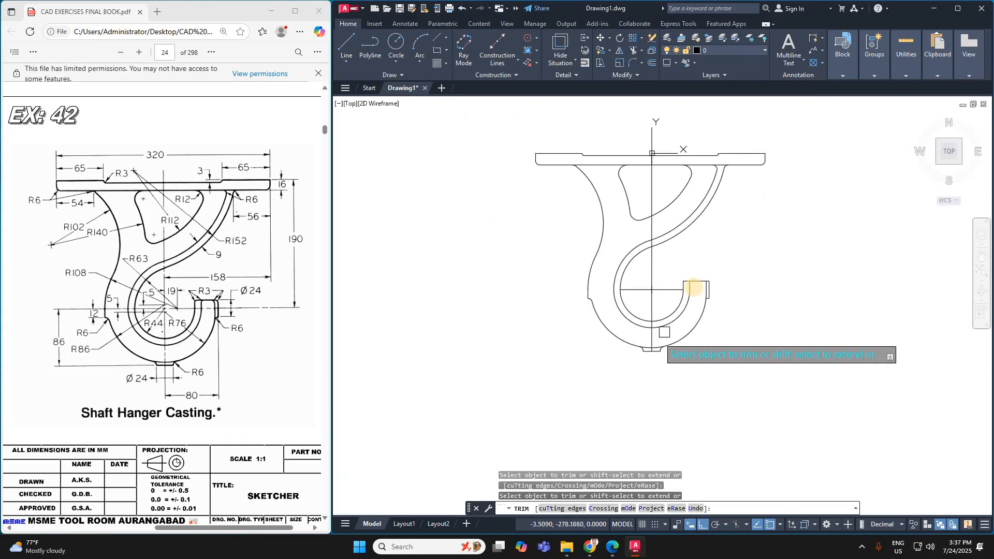
scroll(761, 287, "up", 5)
key("Escape")
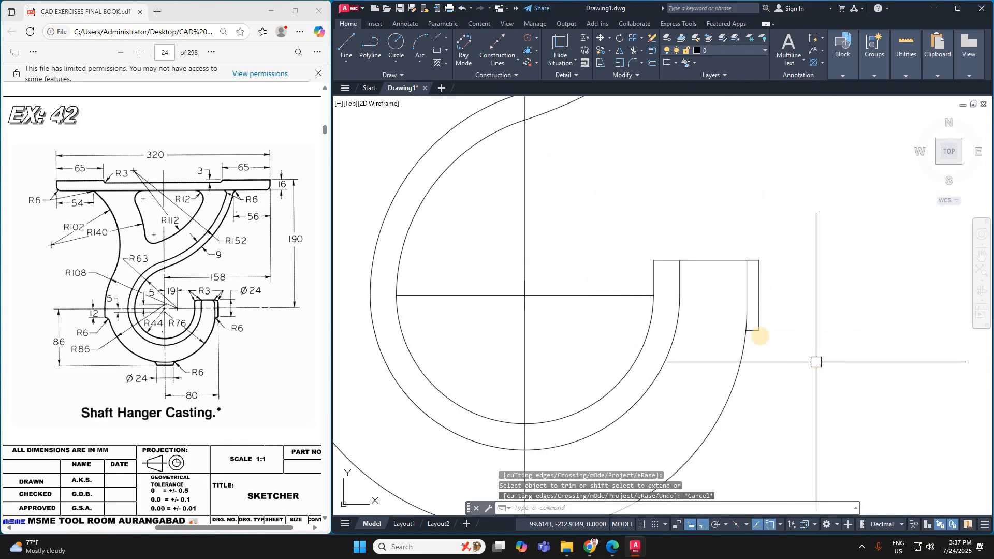
Draw a circle of radius 6 mm centred on the lower right corner of the boss at the hook's tip
type("c")
key("Return")
left_click(758, 329)
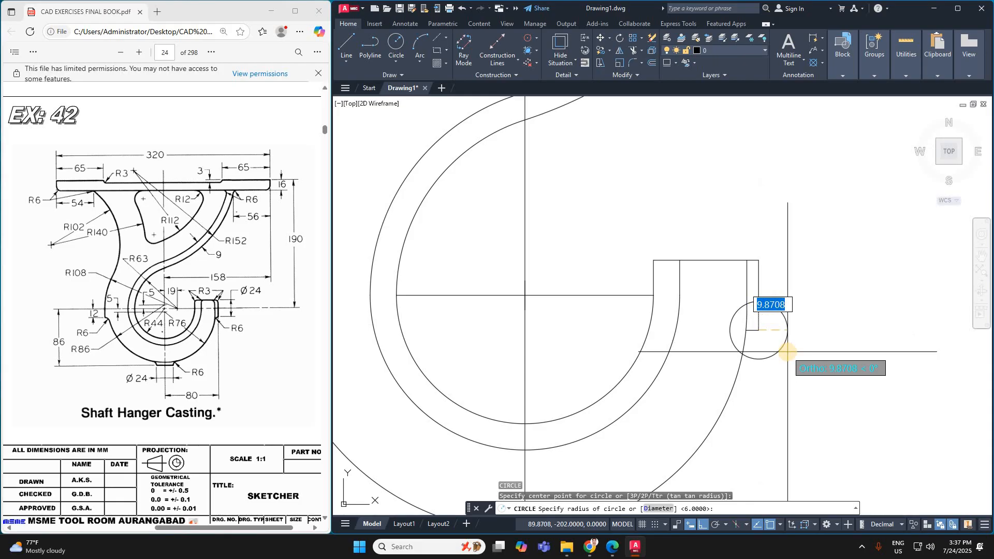
type("6")
key("Return")
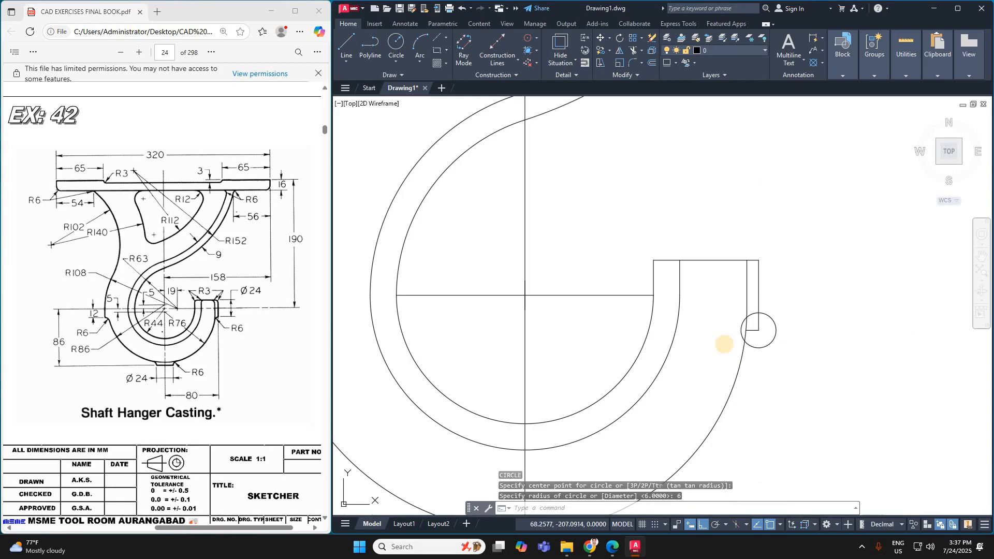
Offset the hook's outer arc below the tip boss outward by 6 mm
type("o")
key("Return")
key("Return")
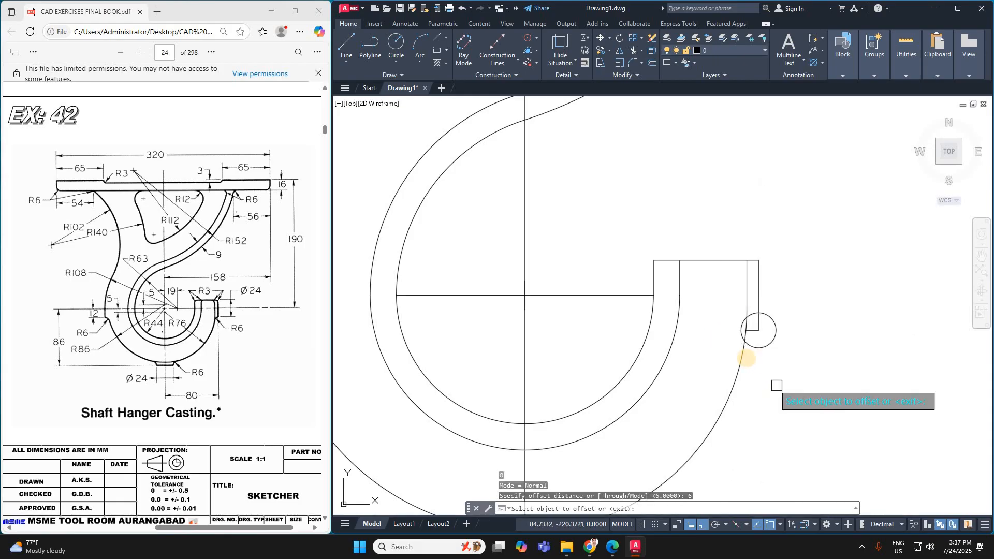
left_click(742, 357)
left_click(778, 372)
key("Escape")
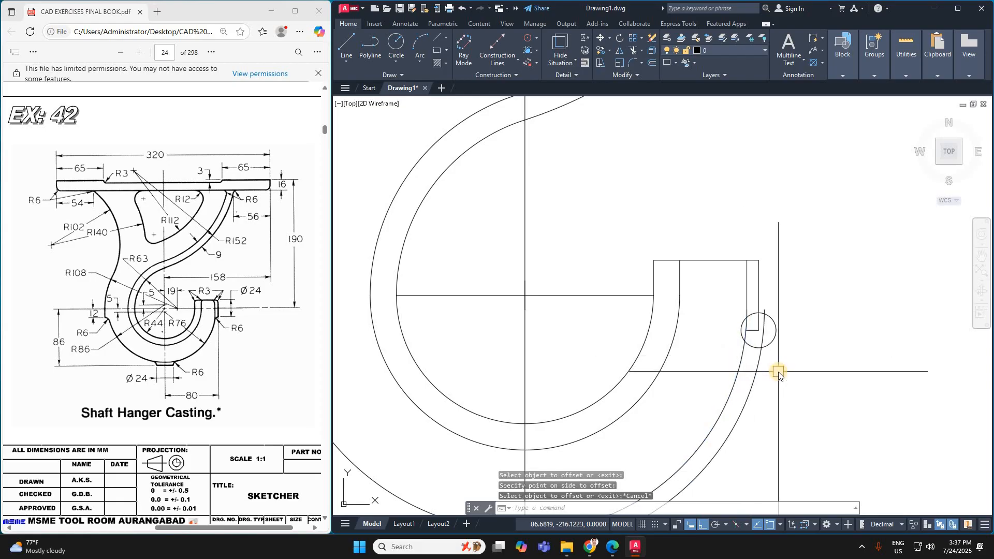
Draw a circle of radius 6 mm centred where the offset arc crosses the circle around the tip boss's lower corner
type("c")
key("Return")
left_click(761, 348)
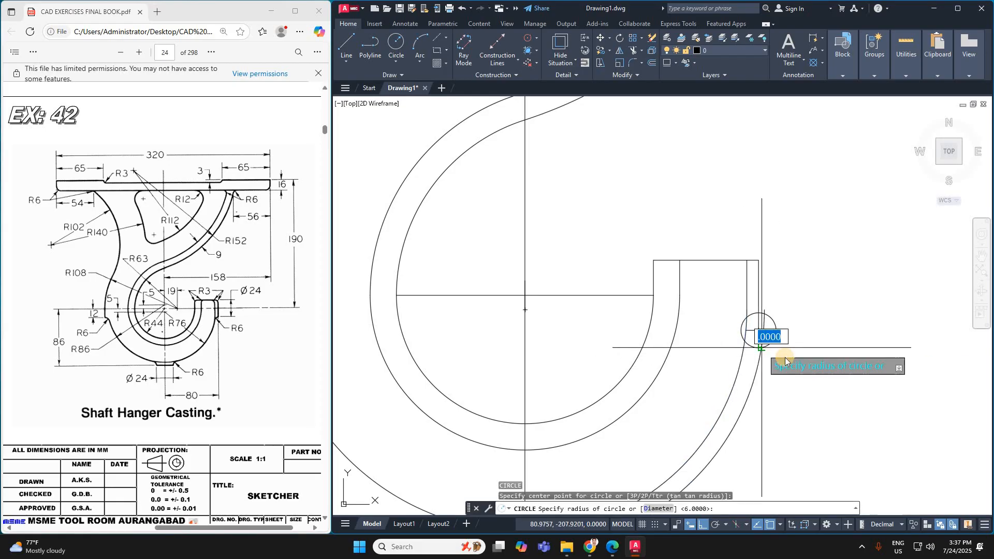
type("6")
key("Return")
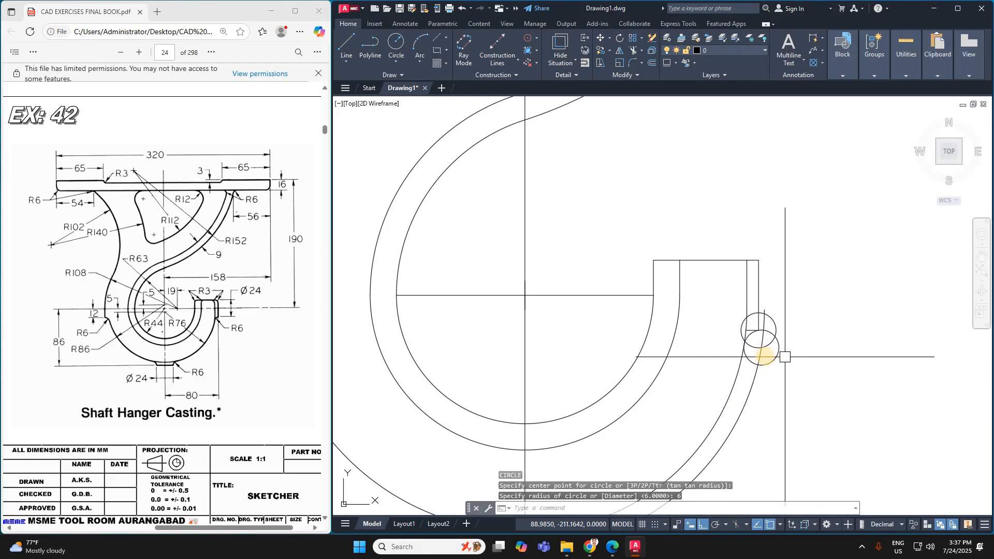
Erase the tip boss's corner circle and offset arc, and trim the remaining 6 mm circle to the fillet arc under the boss
left_click(764, 355)
key("Delete")
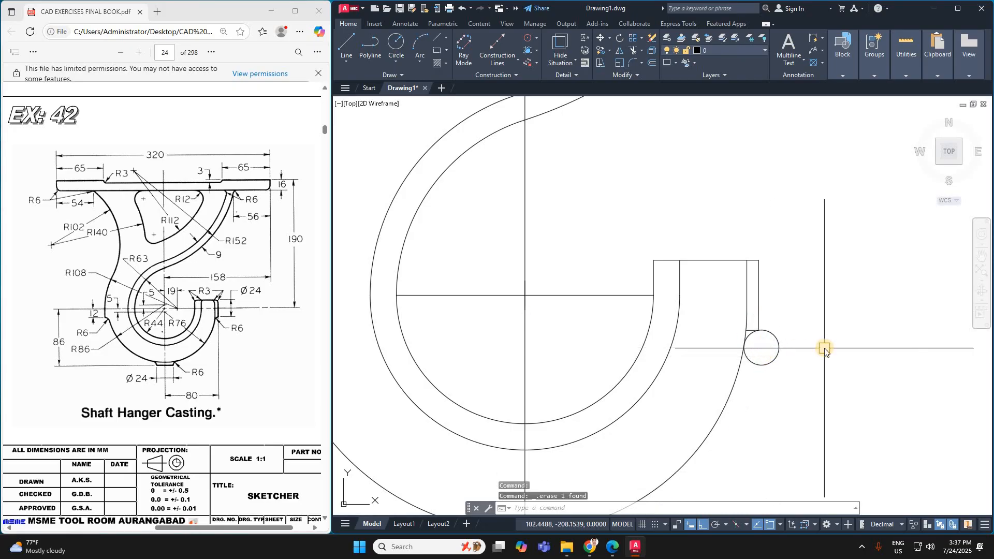
key("Return")
left_click(776, 342)
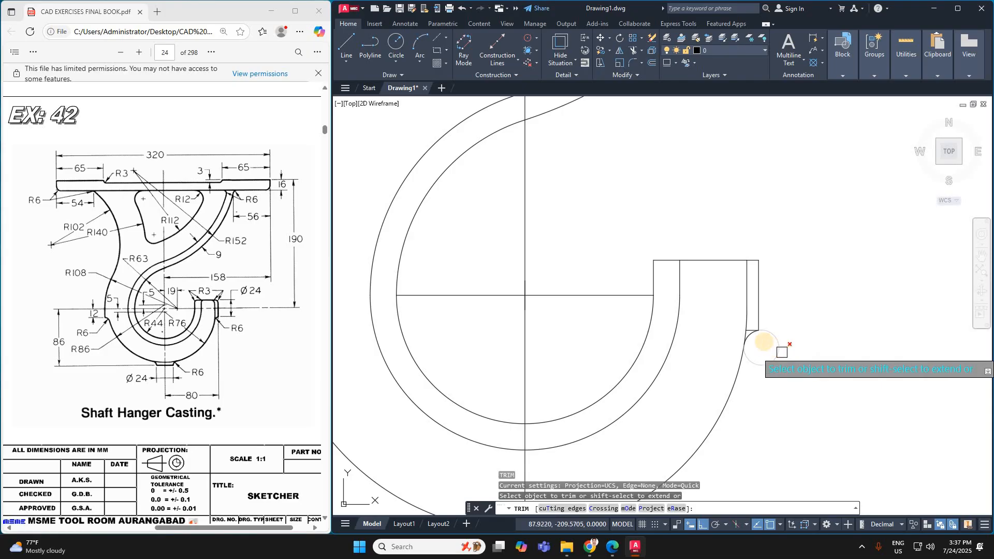
scroll(749, 330, "up", 4)
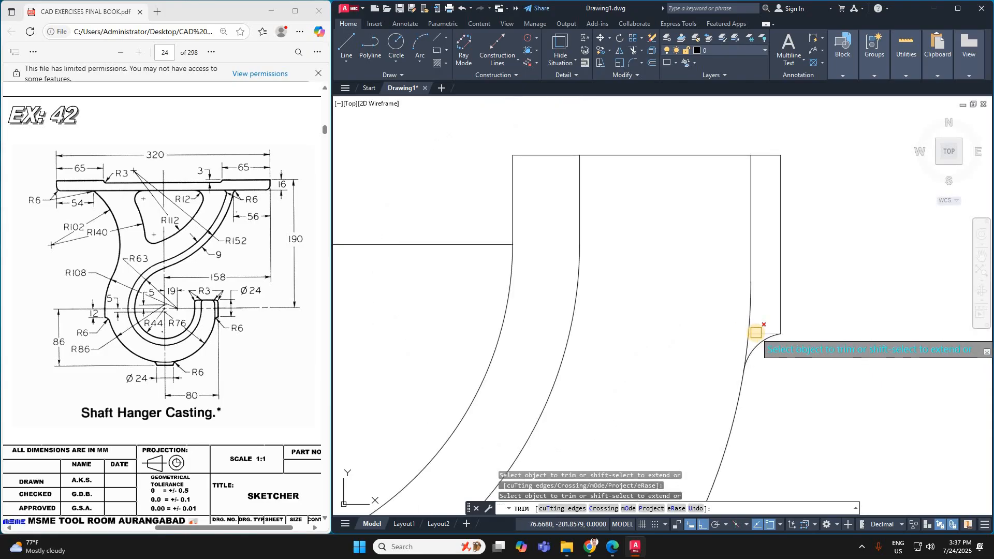
scroll(755, 333, "down", 4)
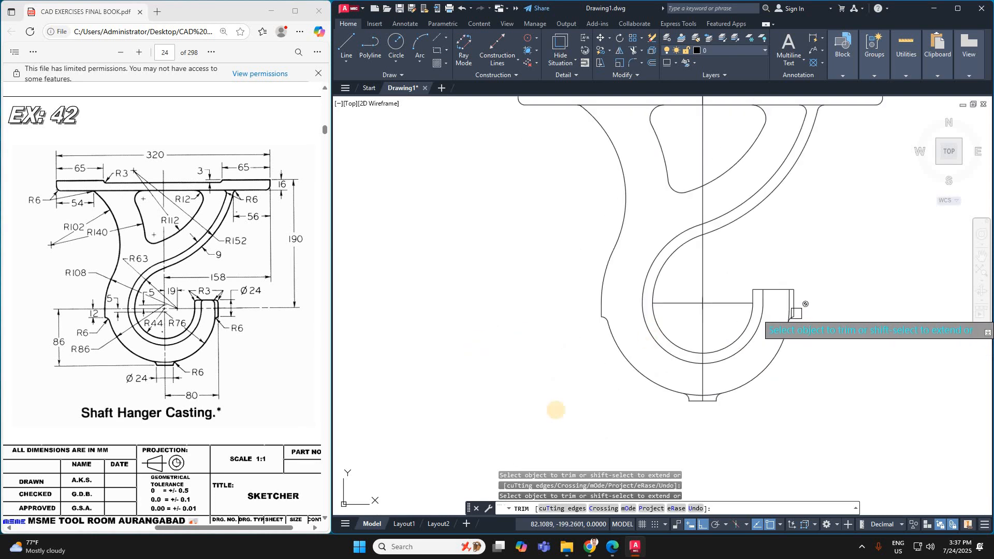
scroll(592, 339, "down", 7)
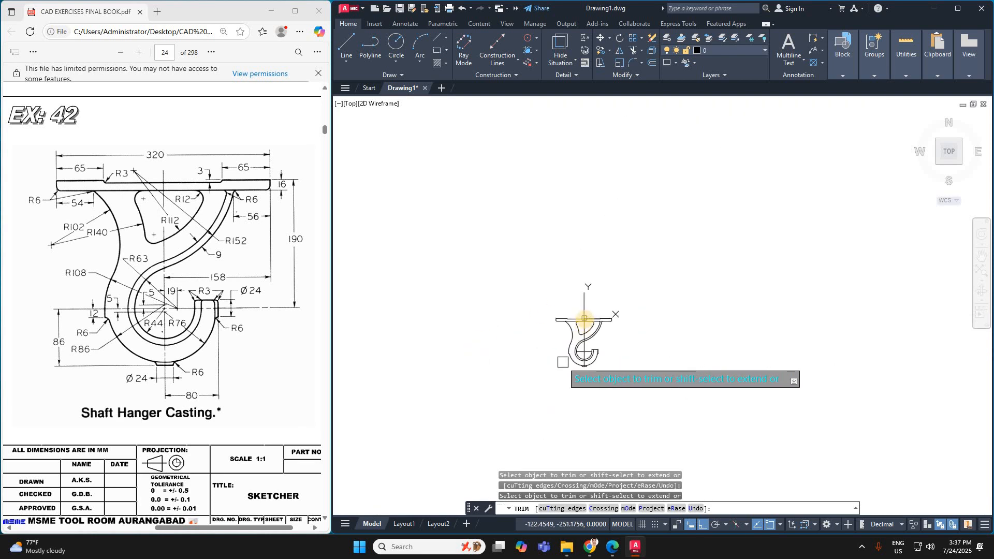
scroll(583, 328, "up", 5)
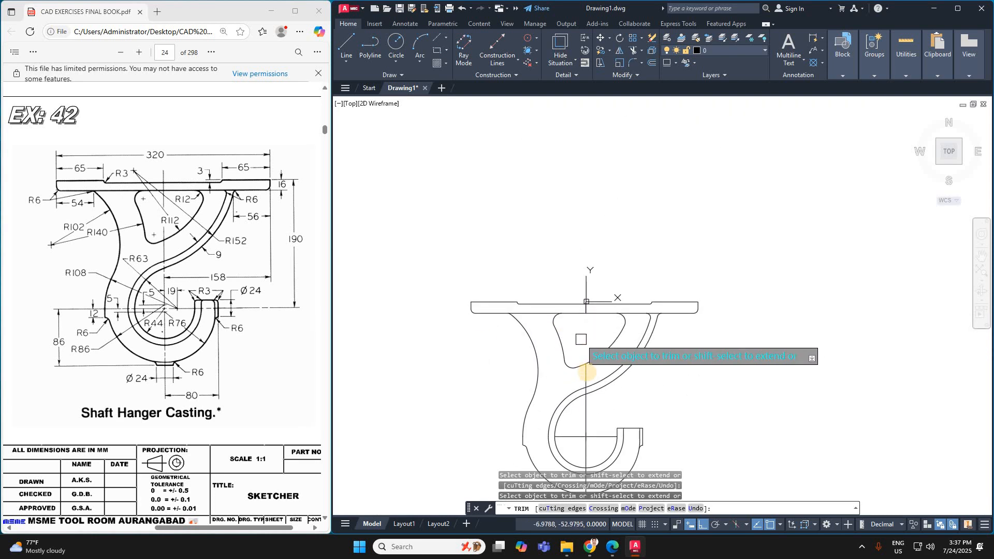
key("Escape")
Erase the long vertical centre line and the horizontal centre line inside the hook
left_click(586, 374)
key("Delete")
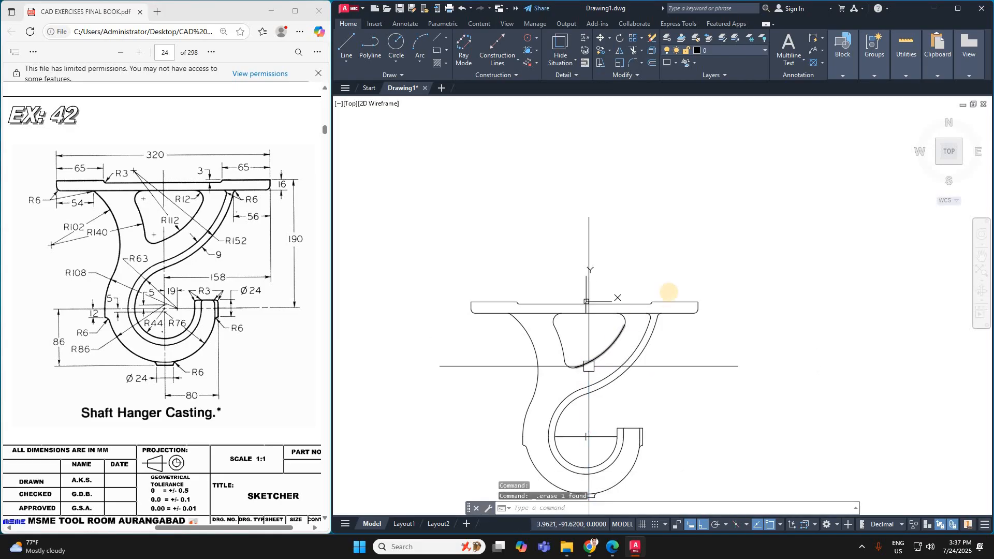
scroll(666, 297, "down", 3)
scroll(656, 318, "up", 5)
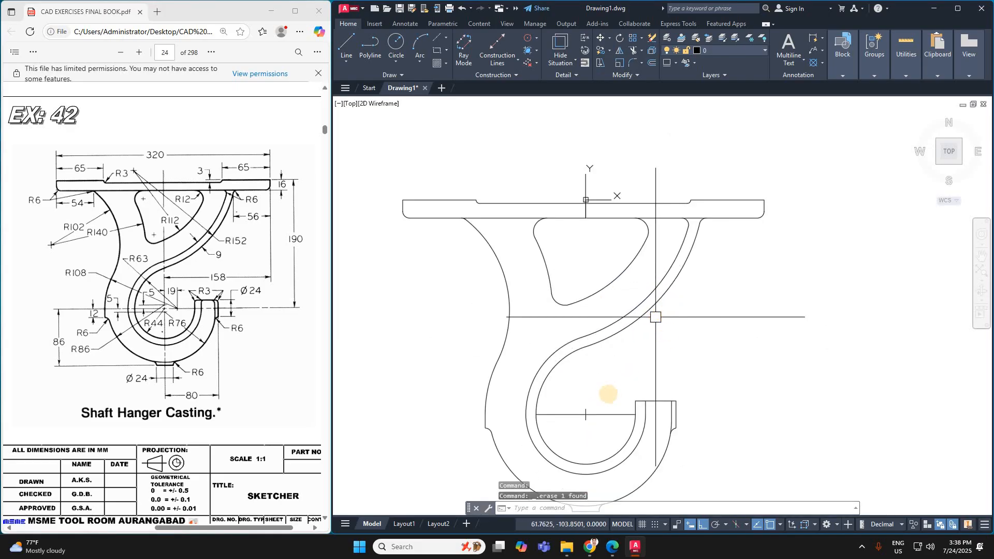
left_click(603, 414)
key("Delete")
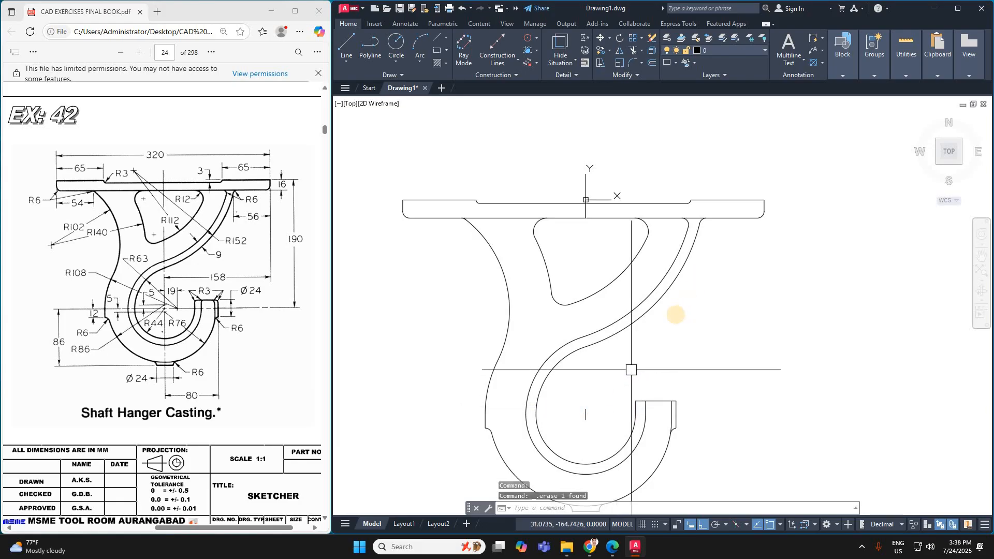
scroll(637, 321, "down", 2)
scroll(633, 336, "up", 2)
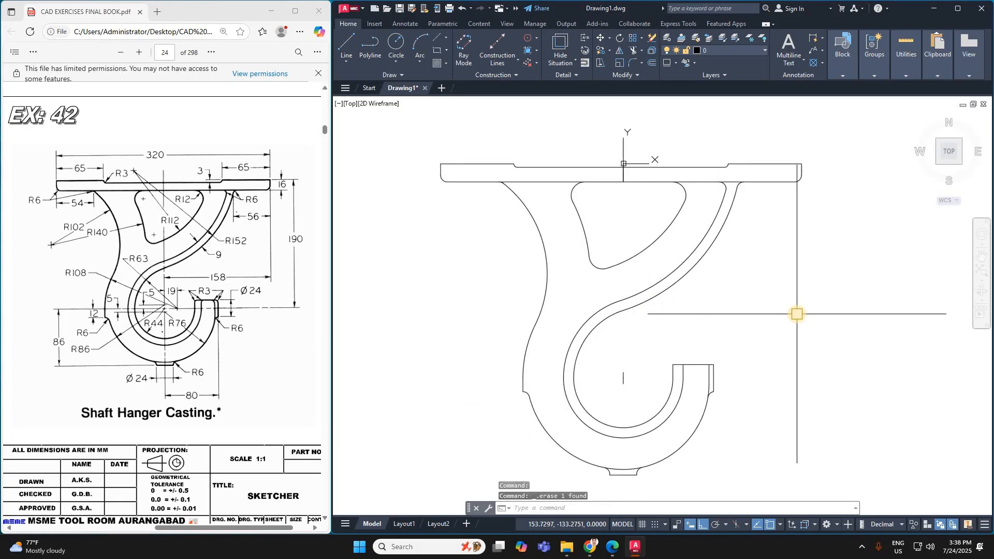